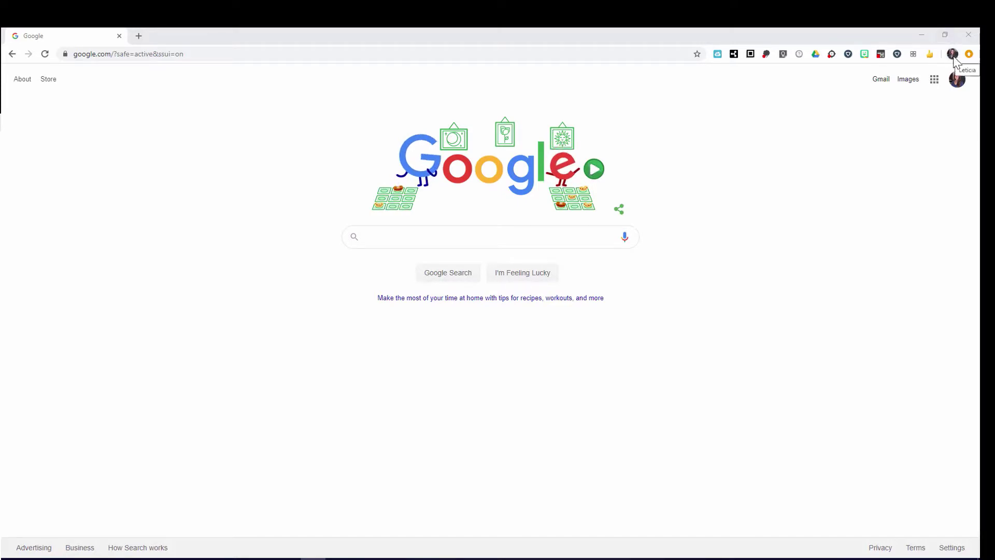
Check which Google account is signed in and synced in both the browser profile and the Google page
{"action": "left_click", "coordinate": [954, 55]}
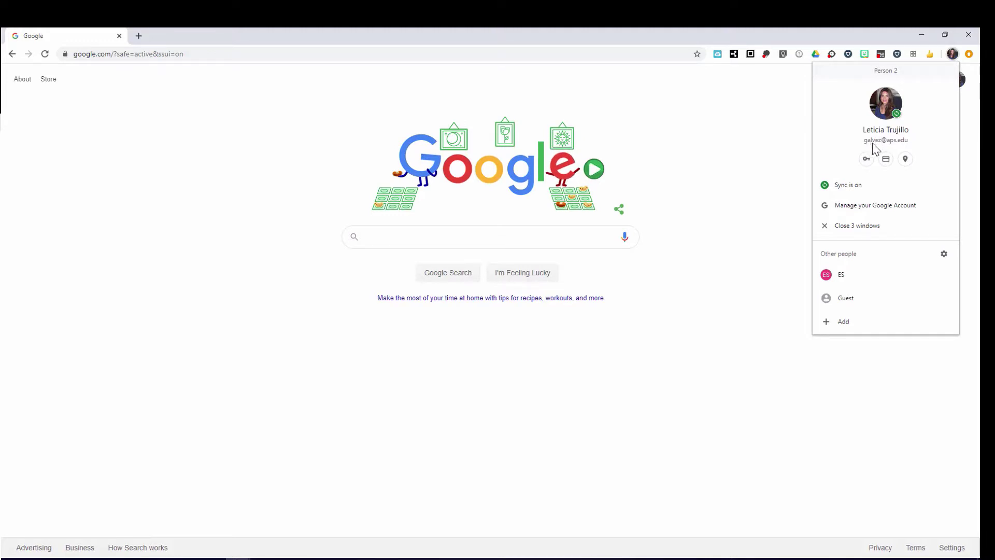
{"action": "left_click", "coordinate": [973, 132]}
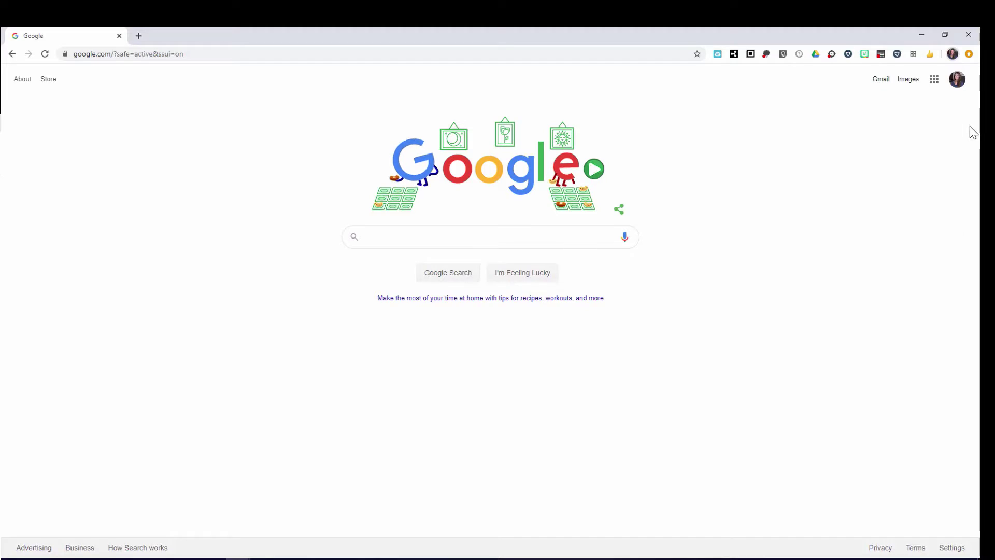
{"action": "left_click", "coordinate": [957, 80]}
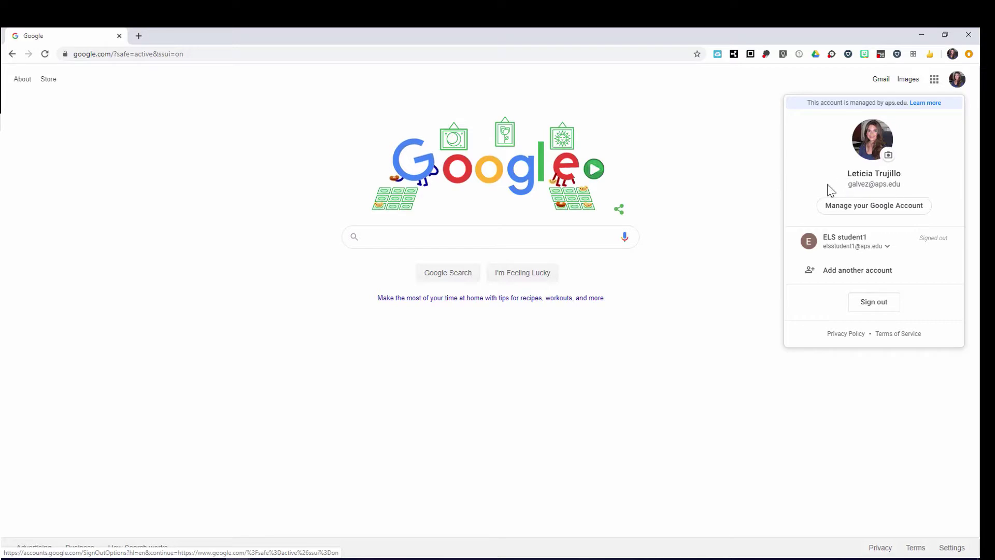
{"action": "left_click", "coordinate": [751, 190]}
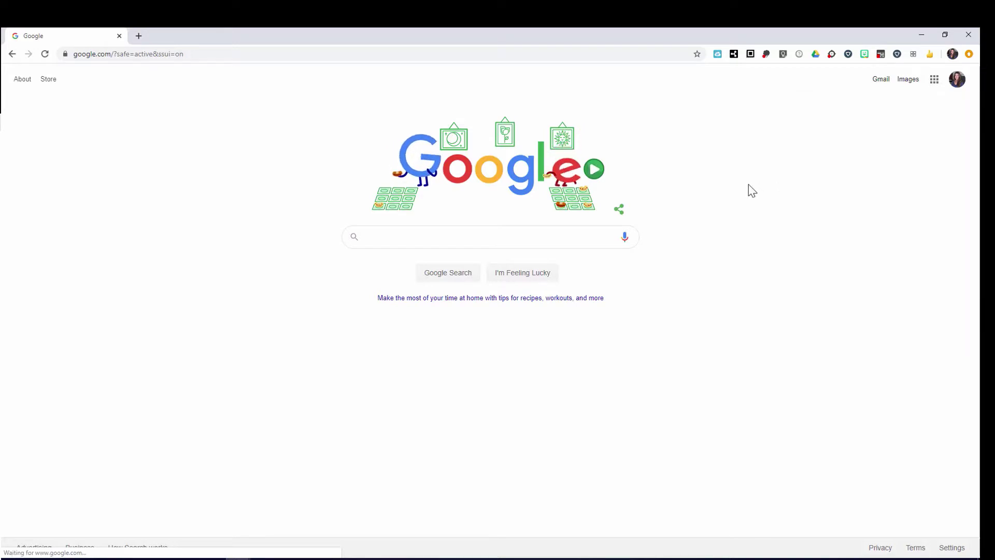
{"action": "left_click", "coordinate": [953, 54]}
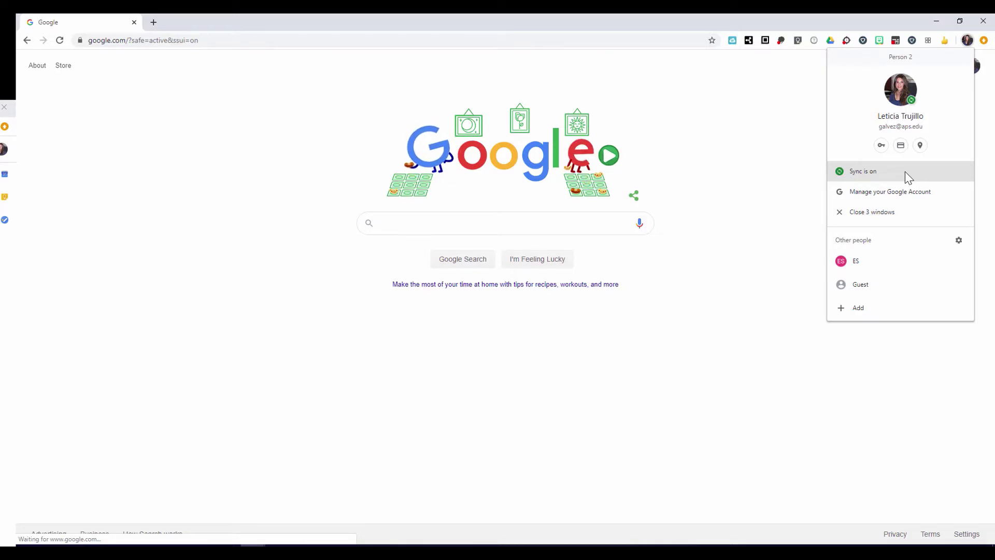
{"action": "left_click", "coordinate": [742, 185]}
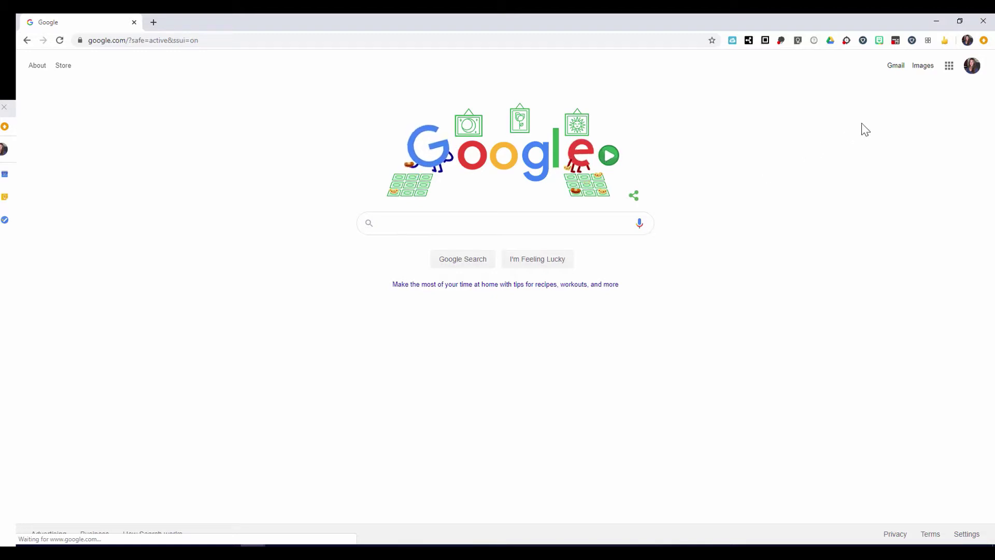
Look through the Google apps list, then go to sites.google.com and start a new blank site
{"action": "left_click", "coordinate": [949, 67]}
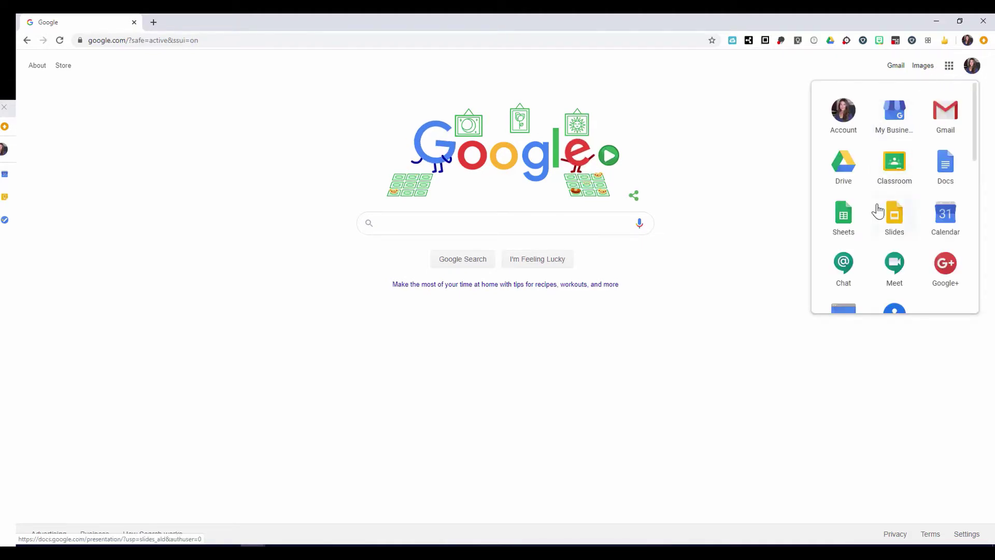
{"action": "scroll", "coordinate": [877, 207], "scroll_direction": "down", "scroll_amount": 2}
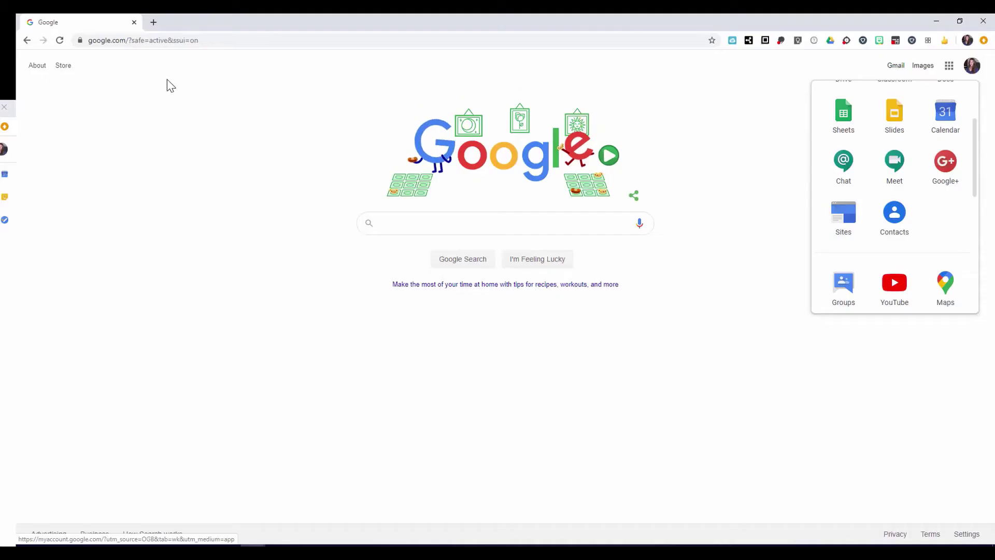
{"action": "left_click", "coordinate": [202, 41]}
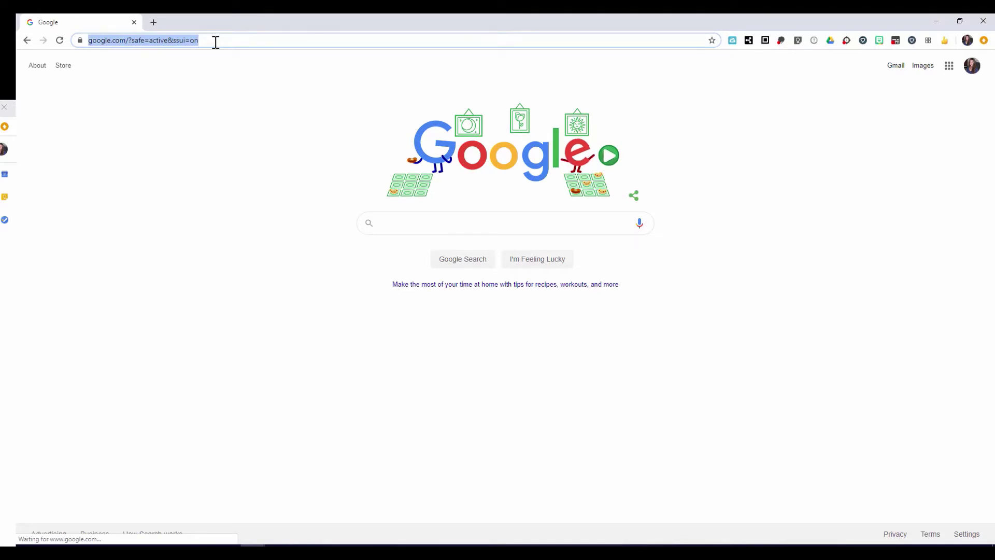
{"action": "type", "text": "site"}
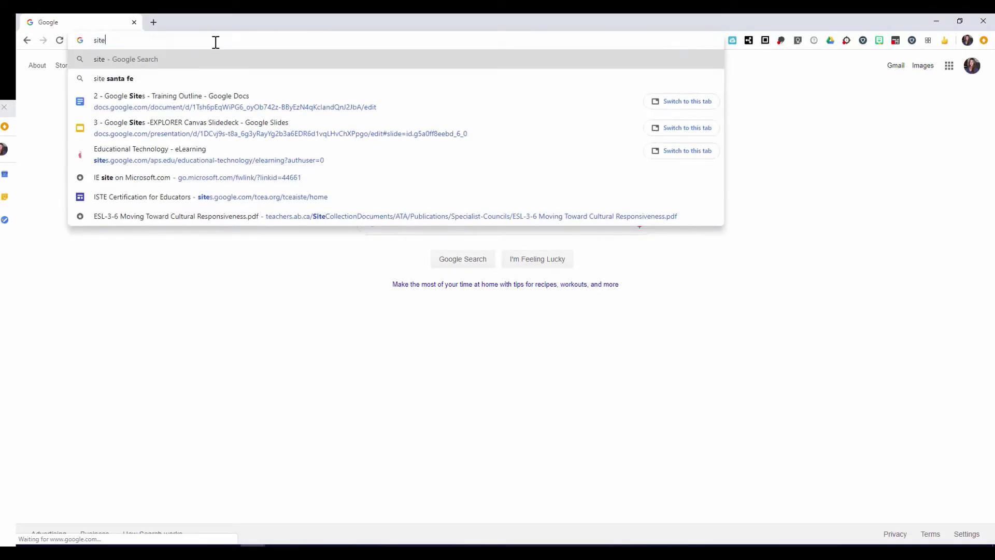
{"action": "type", "text": "s.google"}
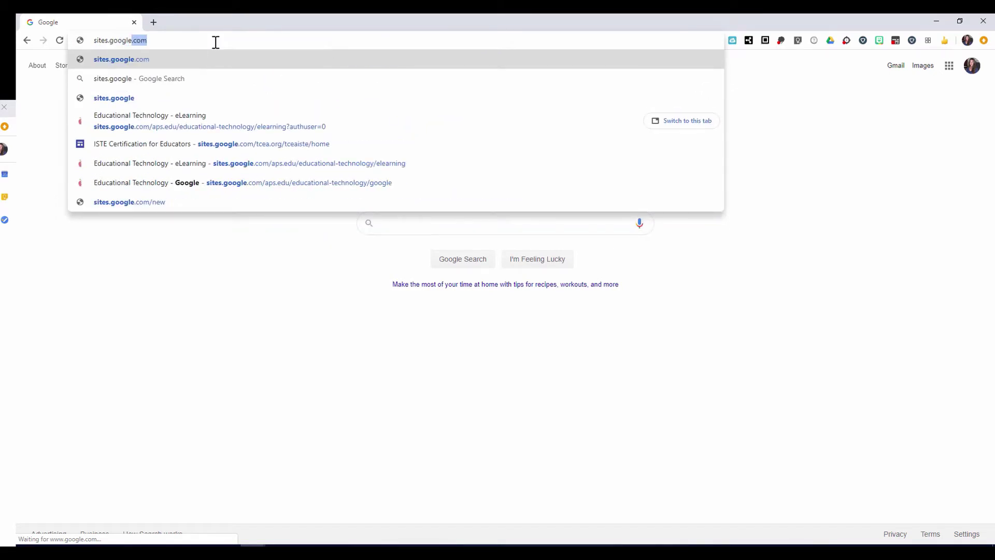
{"action": "key", "text": "Return"}
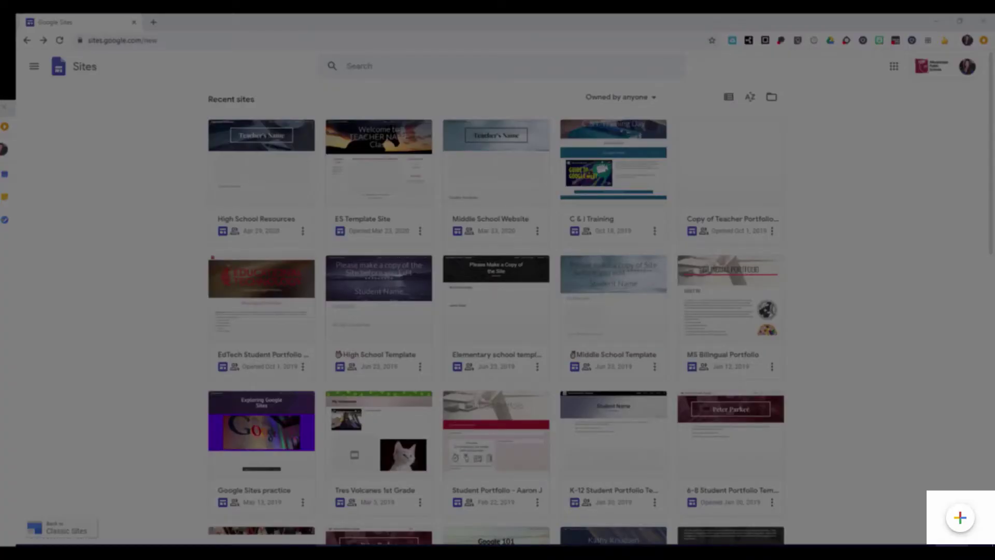
{"action": "left_click", "coordinate": [956, 519]}
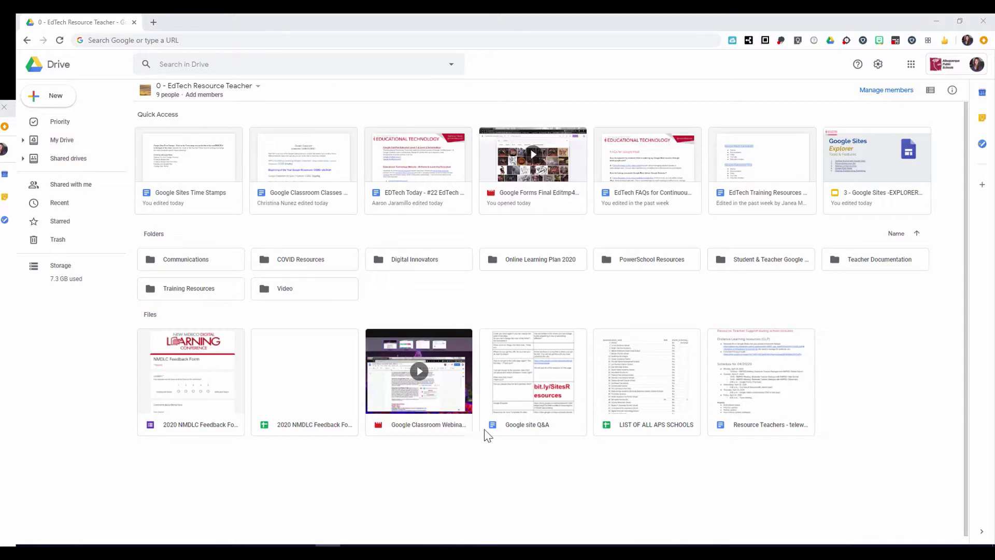
Look for Sites in the apps list from Google Drive and try going to sites.google.com
{"action": "left_click", "coordinate": [911, 64]}
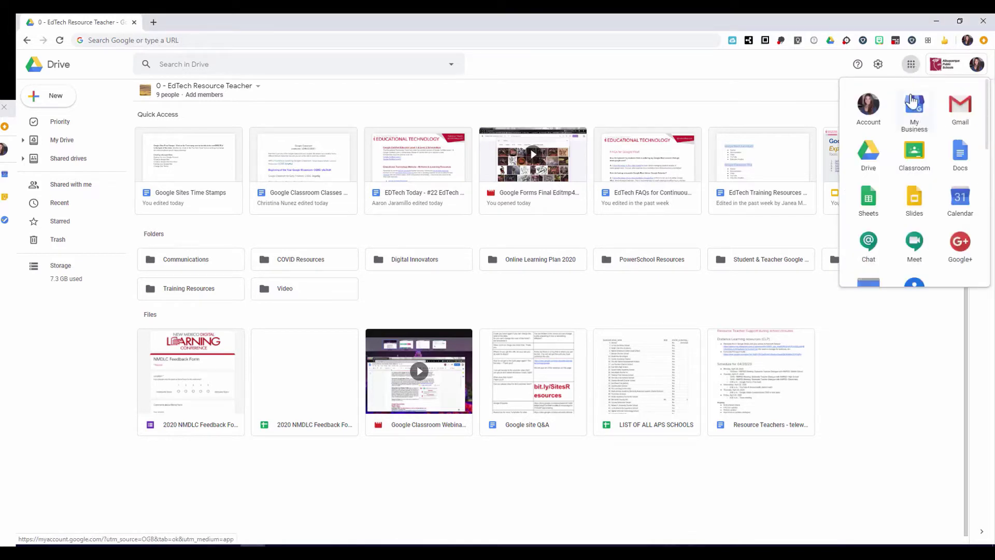
{"action": "scroll", "coordinate": [897, 155], "scroll_direction": "down", "scroll_amount": 3}
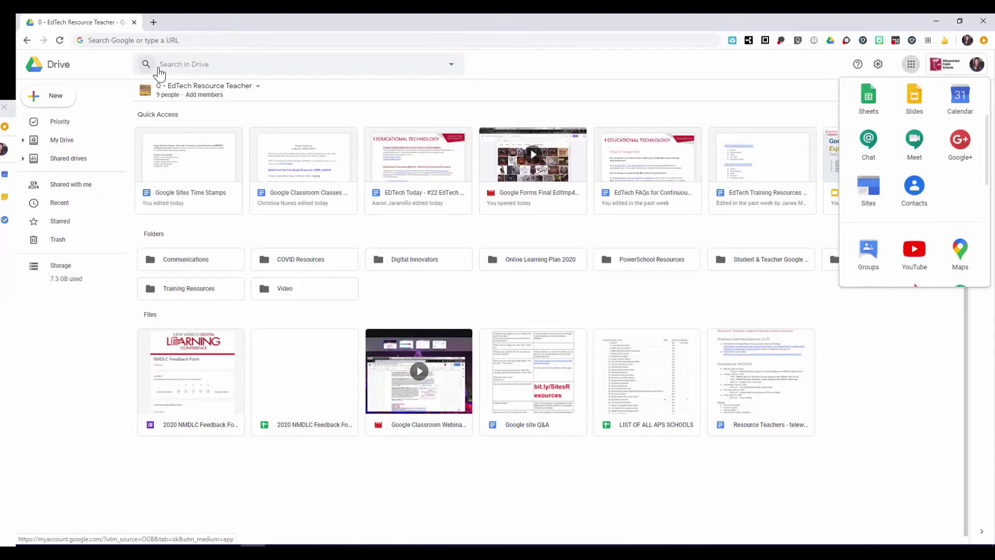
{"action": "left_click", "coordinate": [185, 40]}
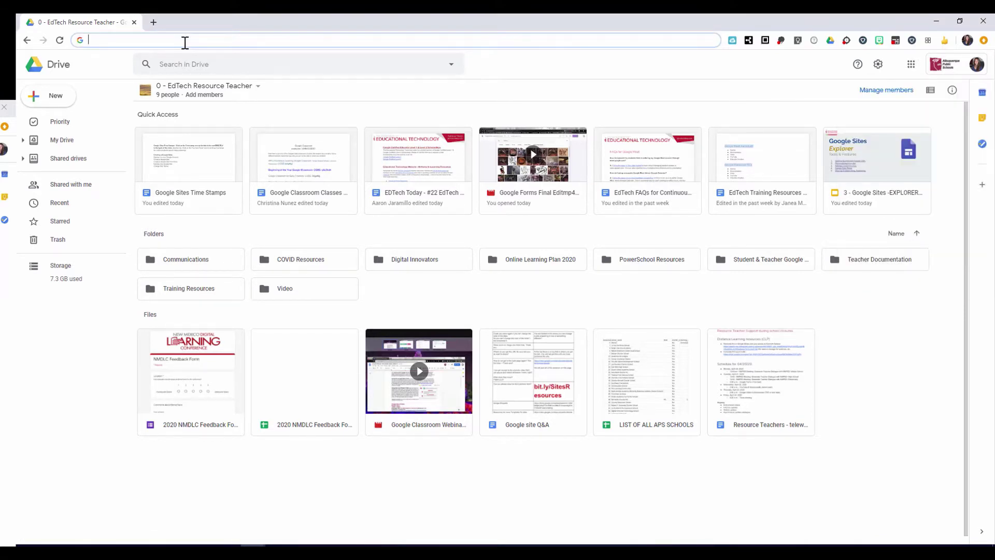
{"action": "type", "text": "sites.google.com"}
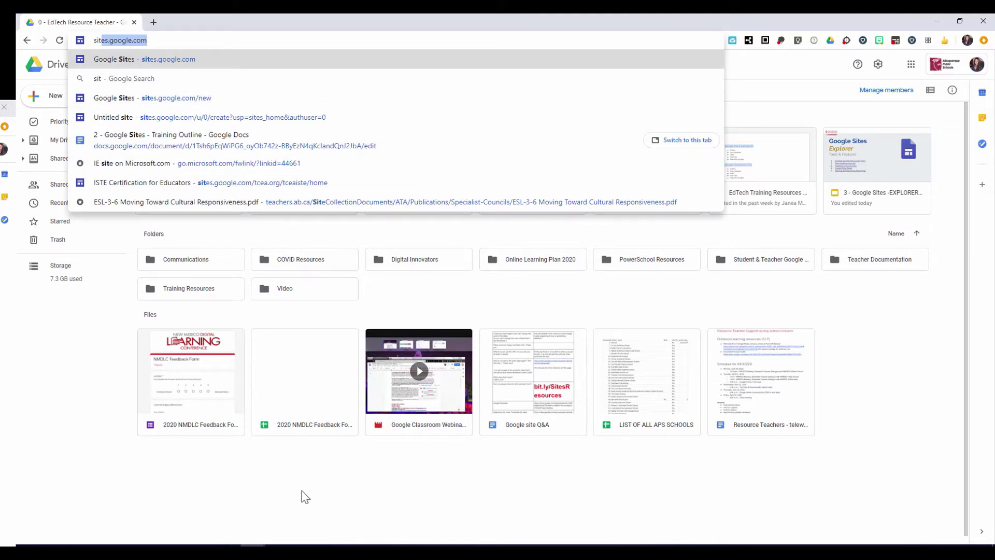
{"action": "key", "text": "Return"}
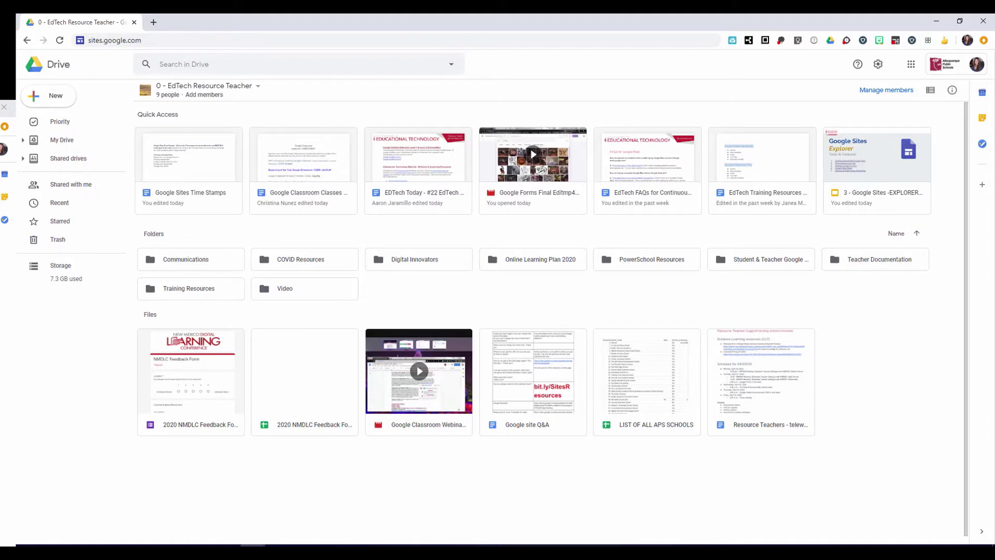
Create a new Google Sites site from within Google Drive
{"action": "left_click", "coordinate": [47, 98]}
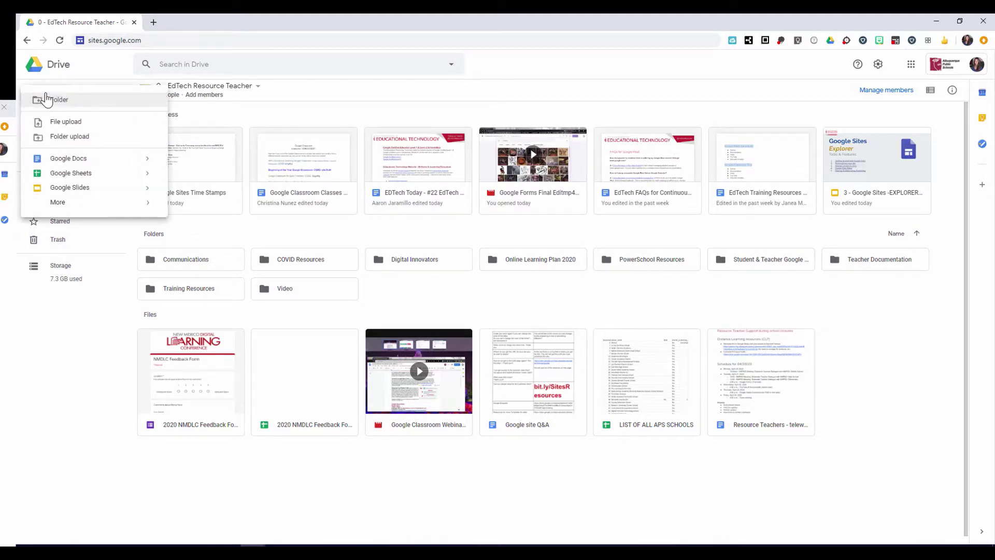
{"action": "mouse_move", "coordinate": [70, 207]}
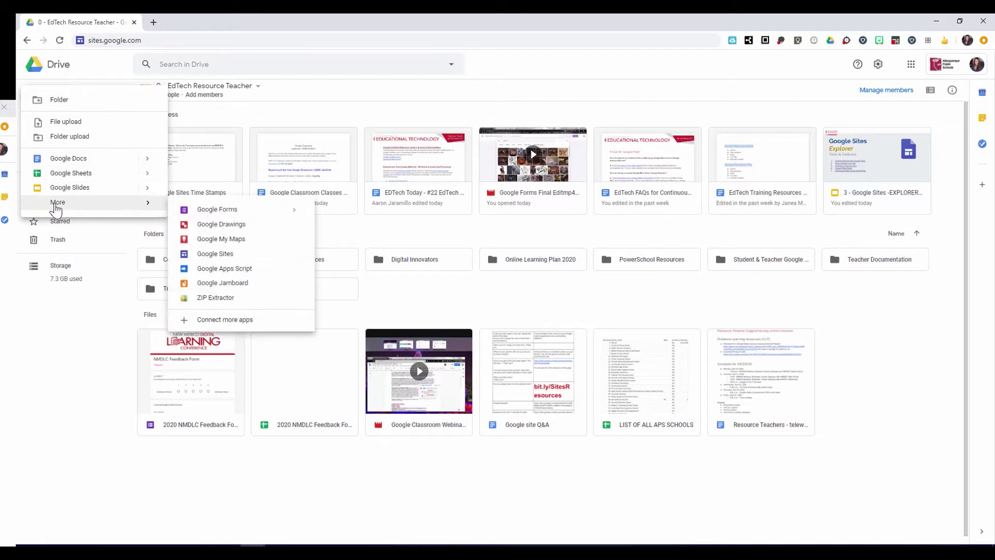
{"action": "left_click", "coordinate": [202, 255]}
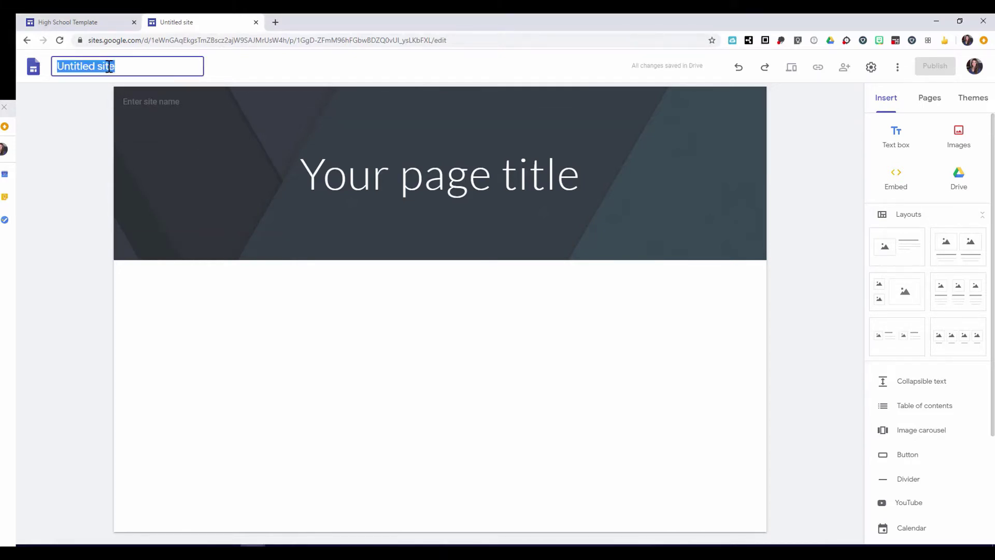
Name the untitled site "Student Portfolio"
{"action": "type", "text": "Student"}
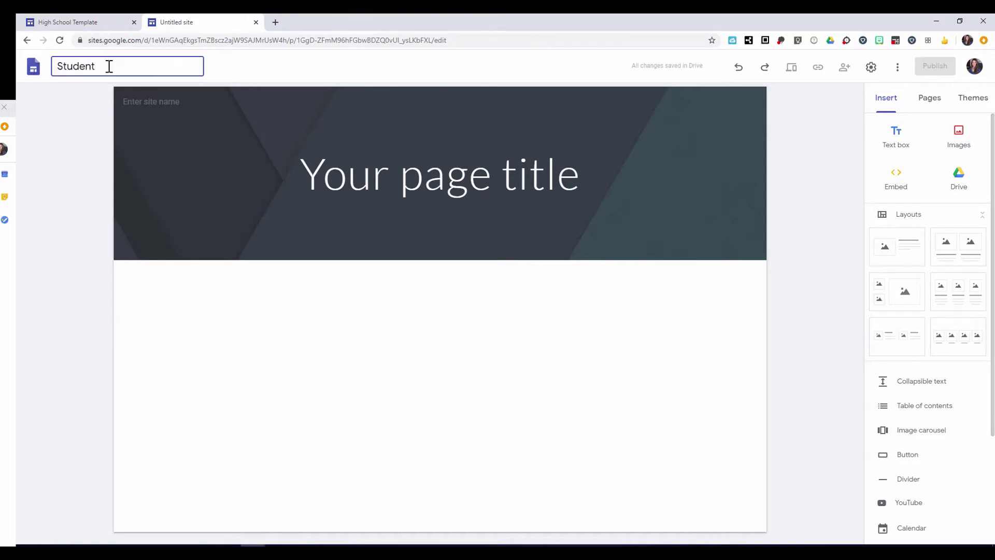
{"action": "type", "text": " Portfolio"}
{"action": "key", "text": "Return"}
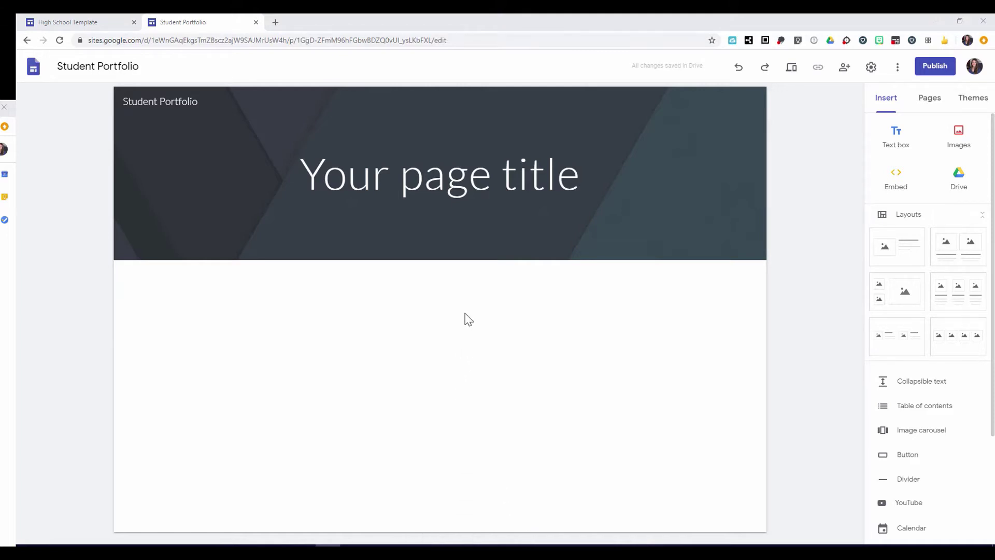
Replace the placeholder page title in the header with "Student Name"
{"action": "left_click", "coordinate": [460, 177]}
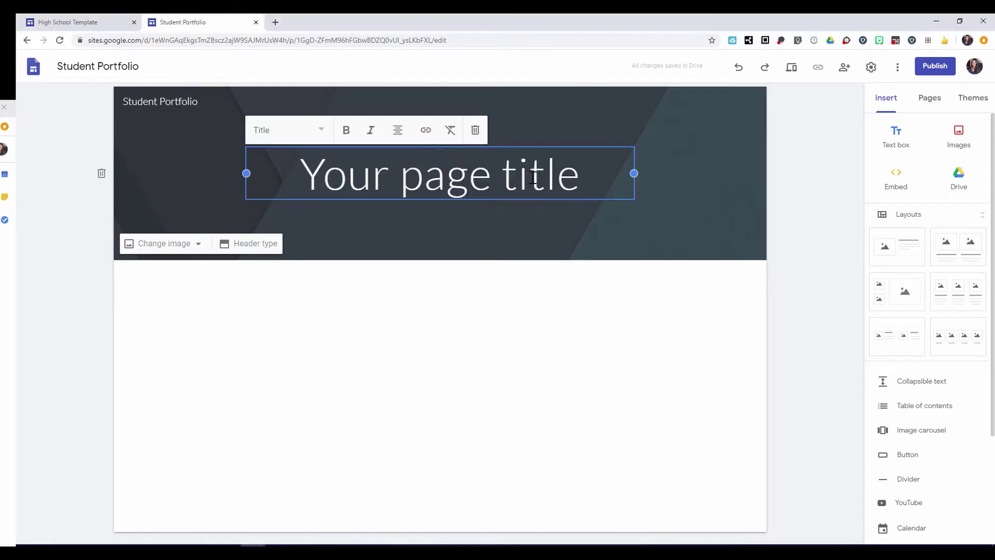
{"action": "left_click_drag", "start_coordinate": [582, 178], "coordinate": [309, 178]}
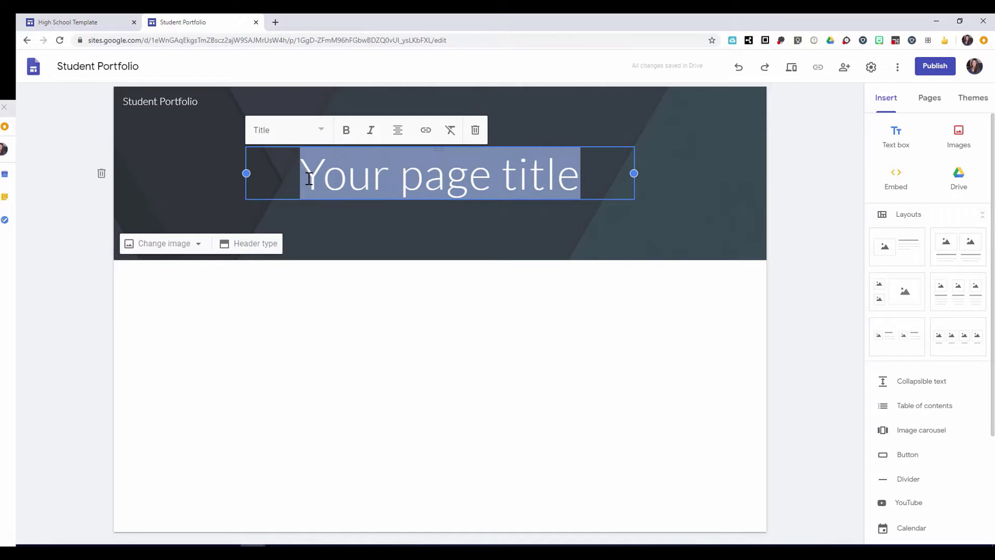
{"action": "type", "text": "St"}
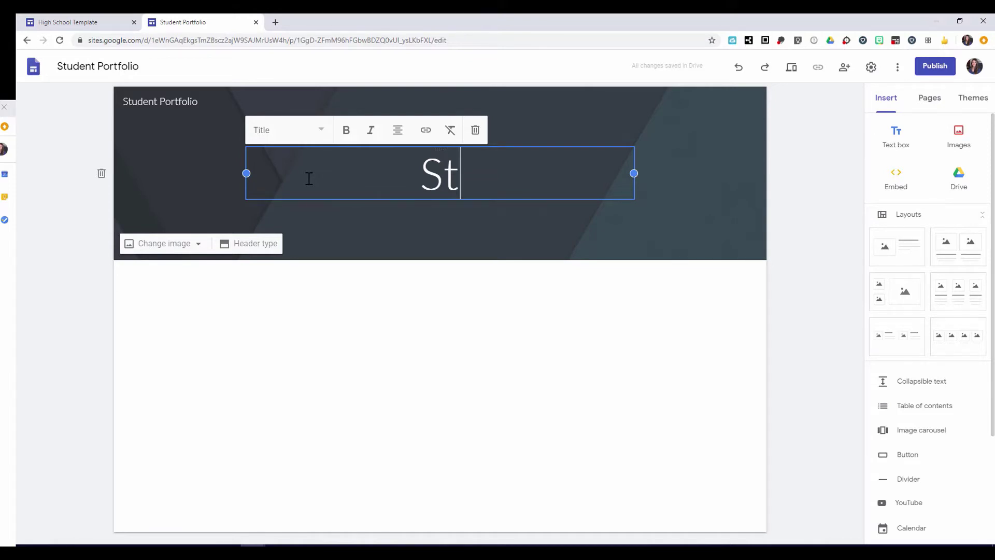
{"action": "type", "text": "udent"}
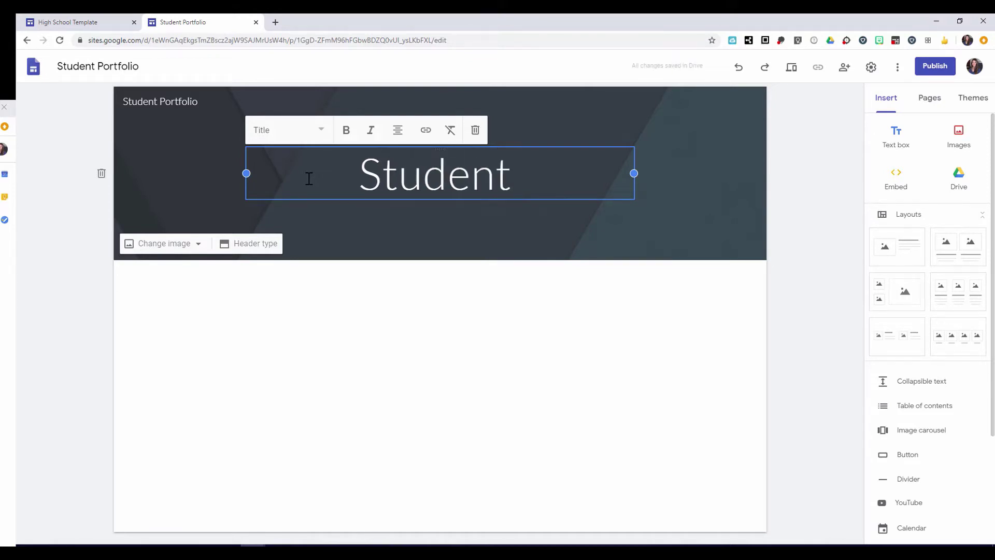
{"action": "type", "text": " Name"}
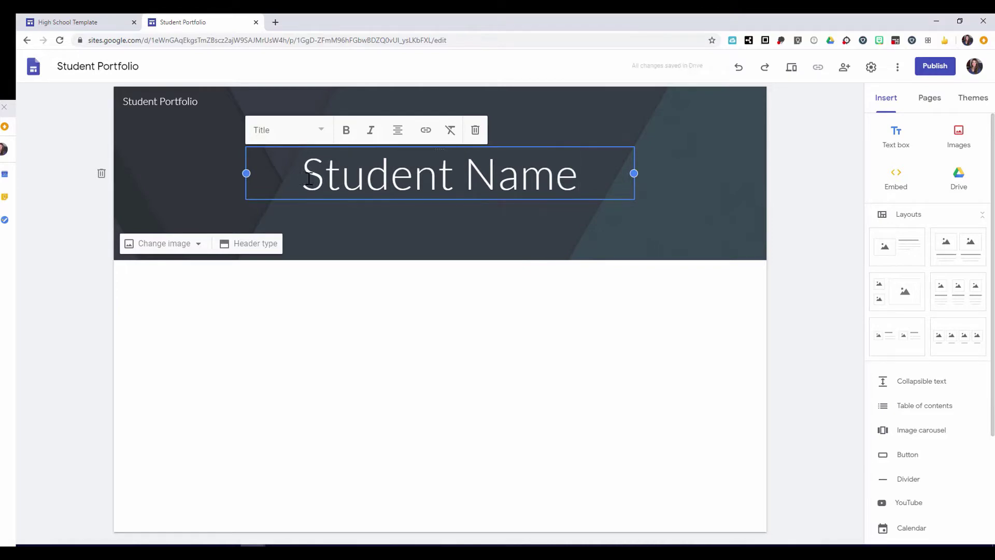
{"action": "left_click", "coordinate": [303, 545]}
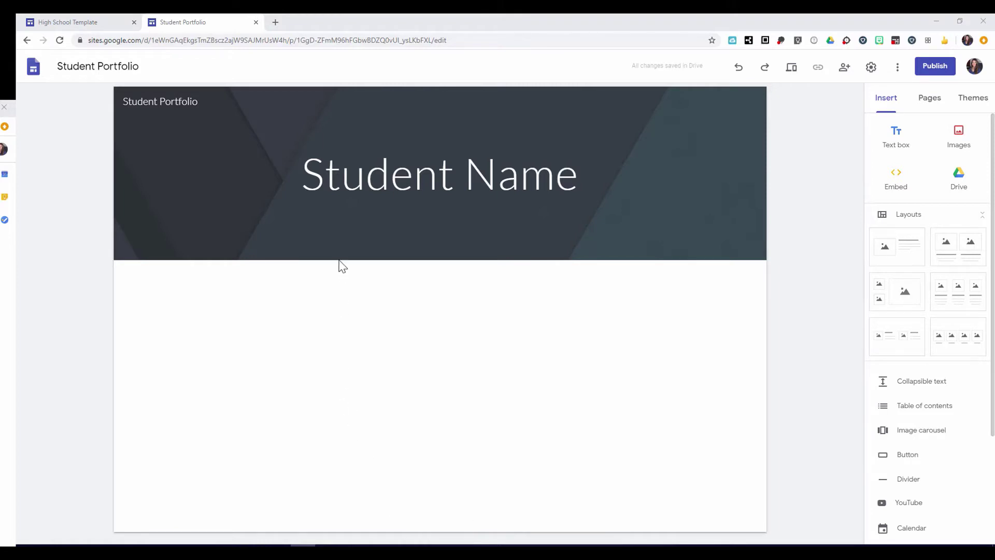
Replace the header background with the blurred blue-grey water image from the end of the image gallery
{"action": "mouse_move", "coordinate": [224, 240]}
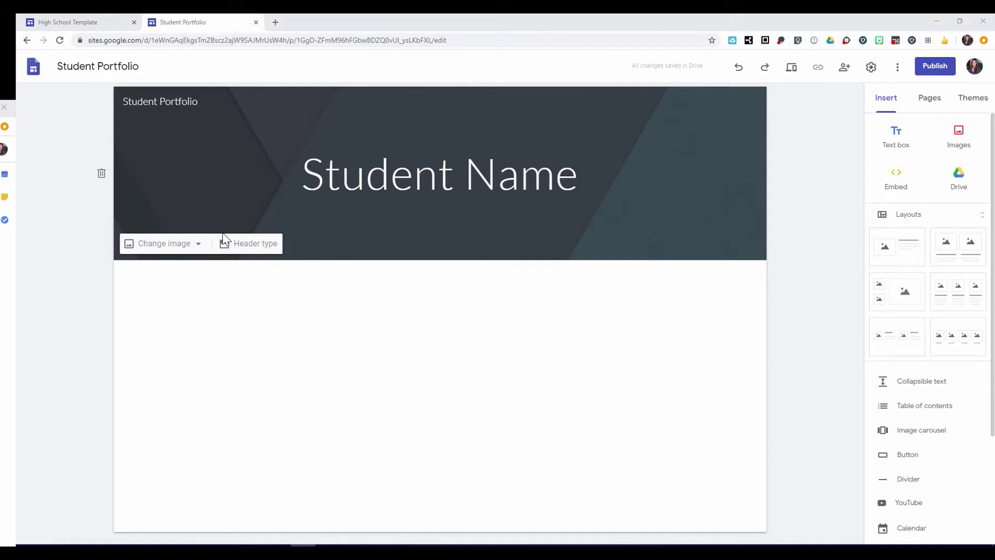
{"action": "left_click", "coordinate": [199, 247]}
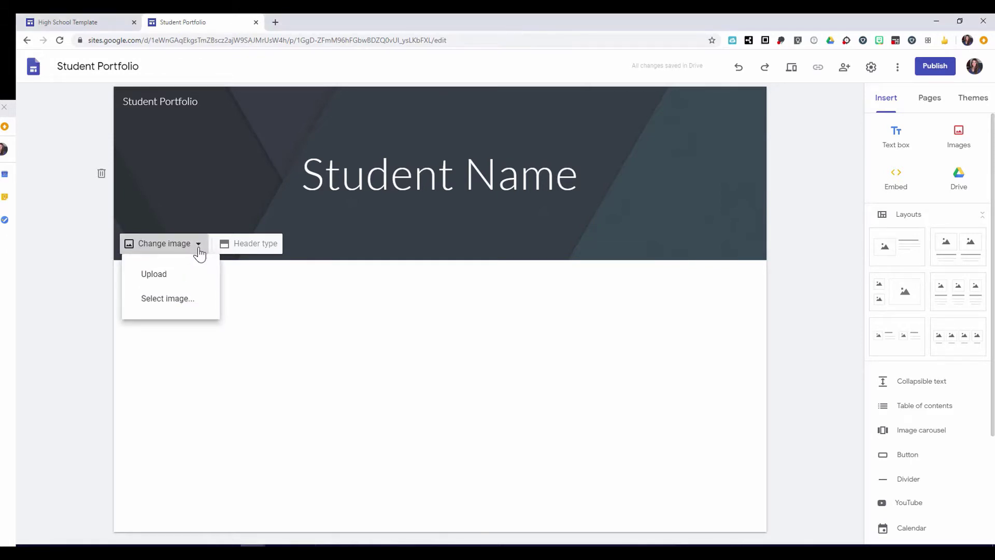
{"action": "left_click", "coordinate": [179, 305]}
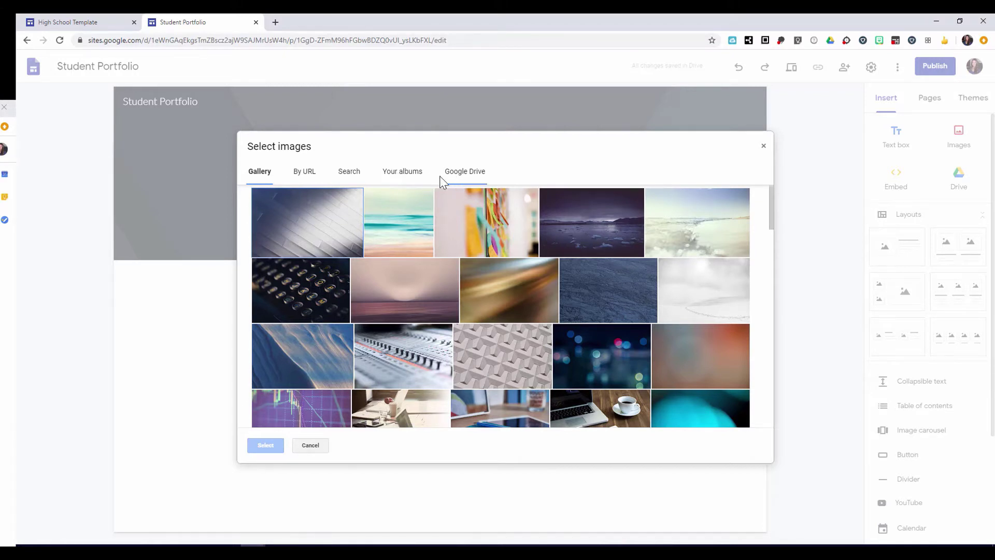
{"action": "scroll", "coordinate": [378, 237], "scroll_direction": "down", "scroll_amount": 5}
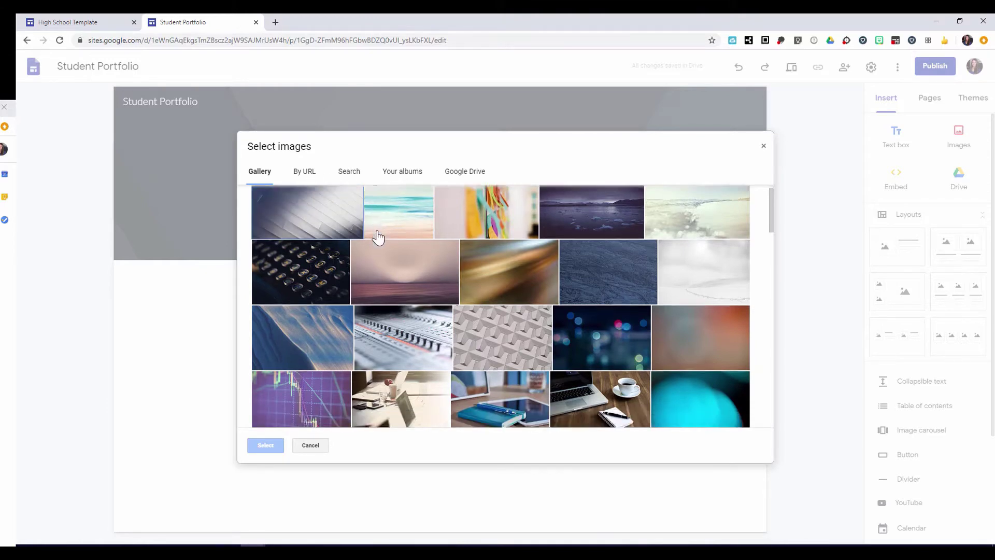
{"action": "scroll", "coordinate": [378, 237], "scroll_direction": "down", "scroll_amount": 8}
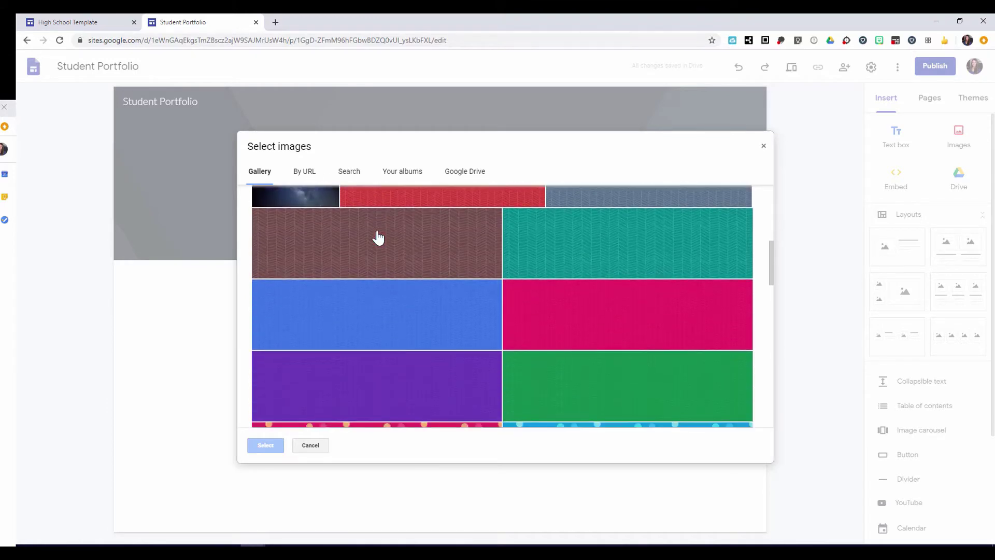
{"action": "scroll", "coordinate": [378, 237], "scroll_direction": "down", "scroll_amount": 10}
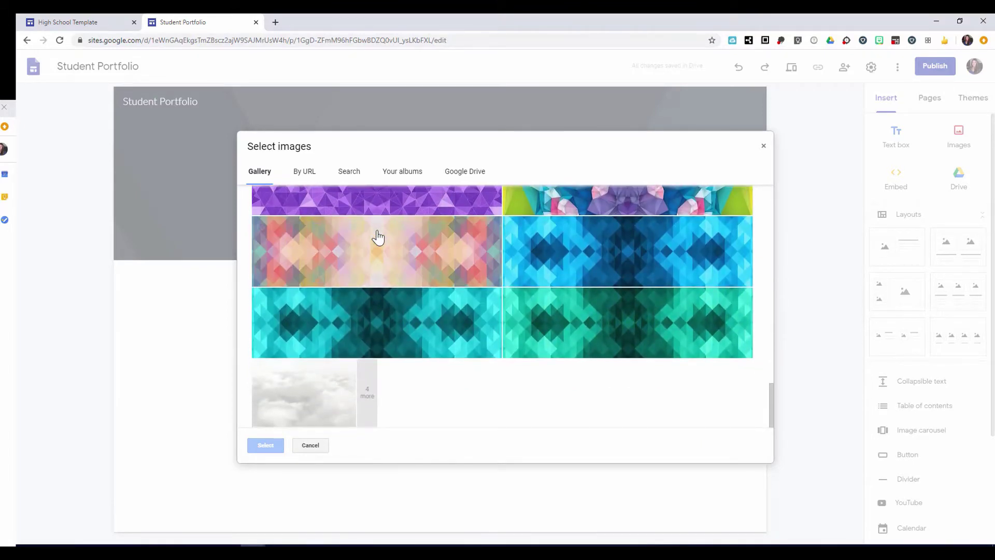
{"action": "left_click", "coordinate": [369, 402]}
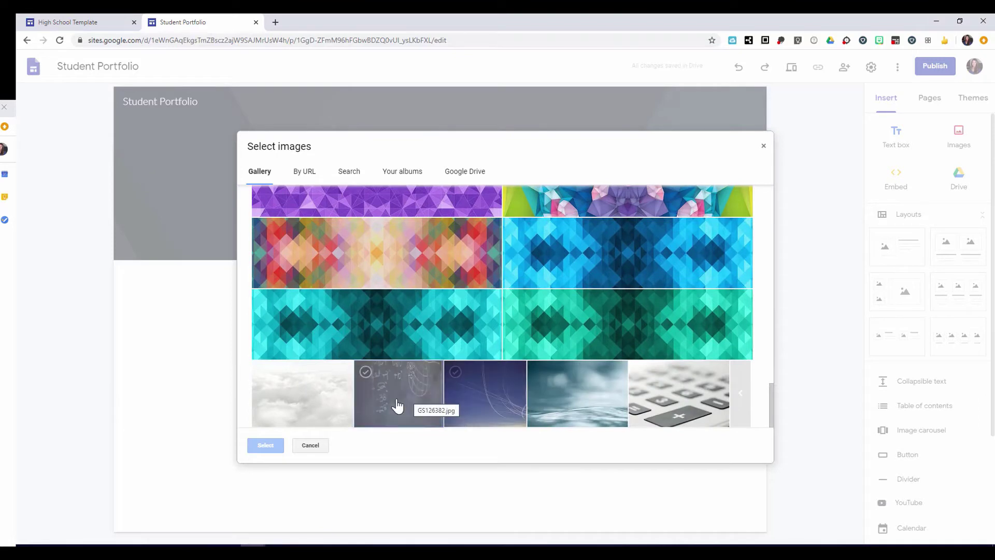
{"action": "left_click", "coordinate": [574, 404]}
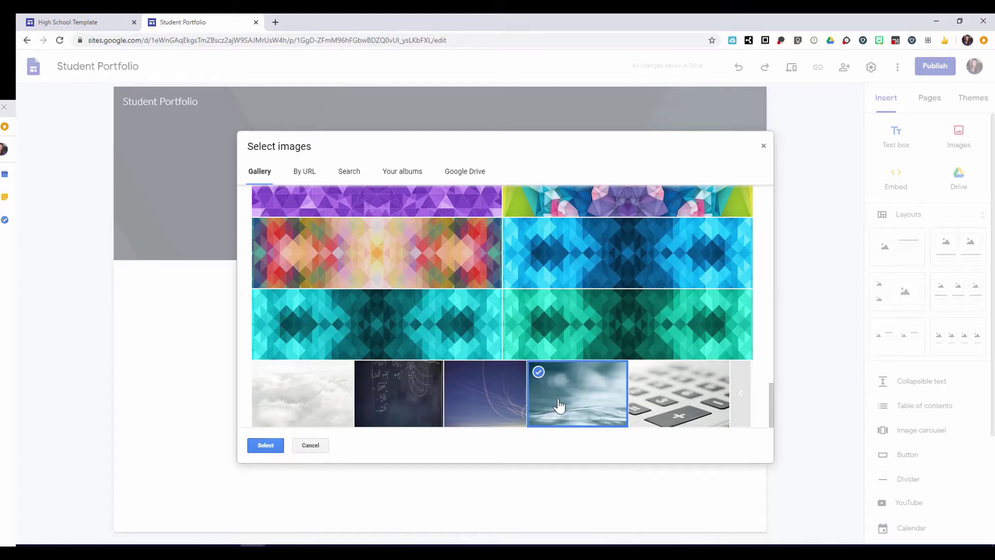
{"action": "left_click", "coordinate": [265, 447]}
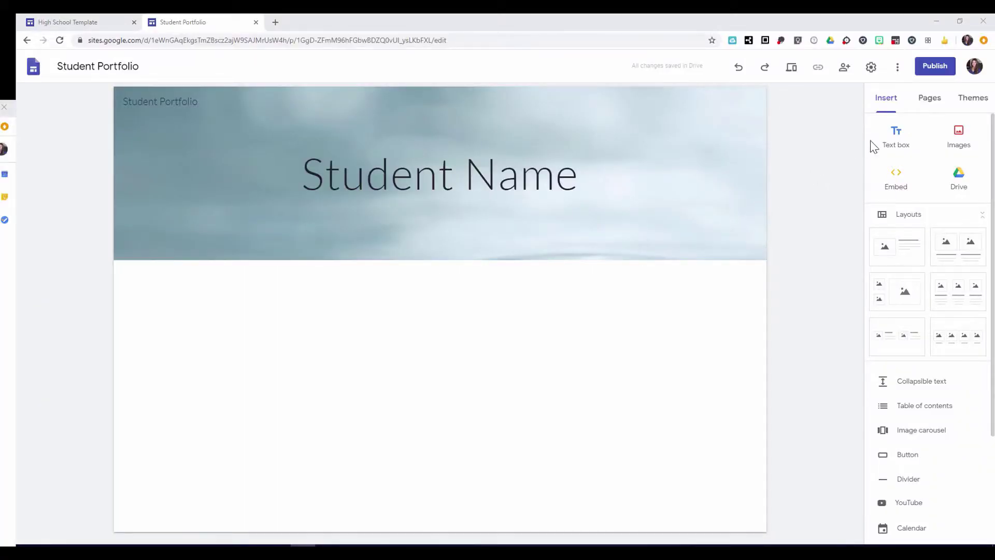
Apply the Diplomat theme to the site
{"action": "left_click", "coordinate": [971, 101]}
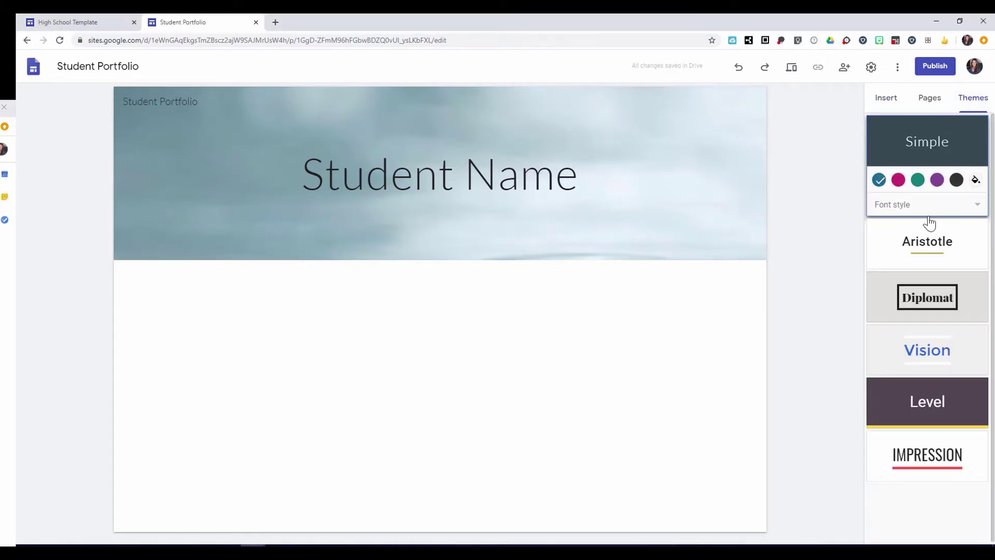
{"action": "left_click", "coordinate": [929, 302]}
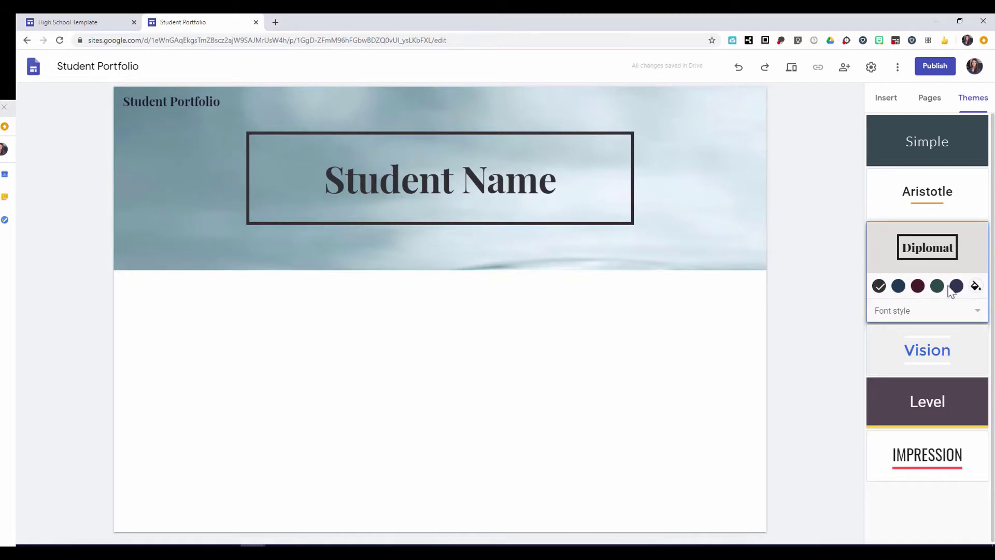
Try the dark blue colour and the Heavy and Light font styles on the Diplomat theme, returning to Classic in black
{"action": "left_click", "coordinate": [899, 286]}
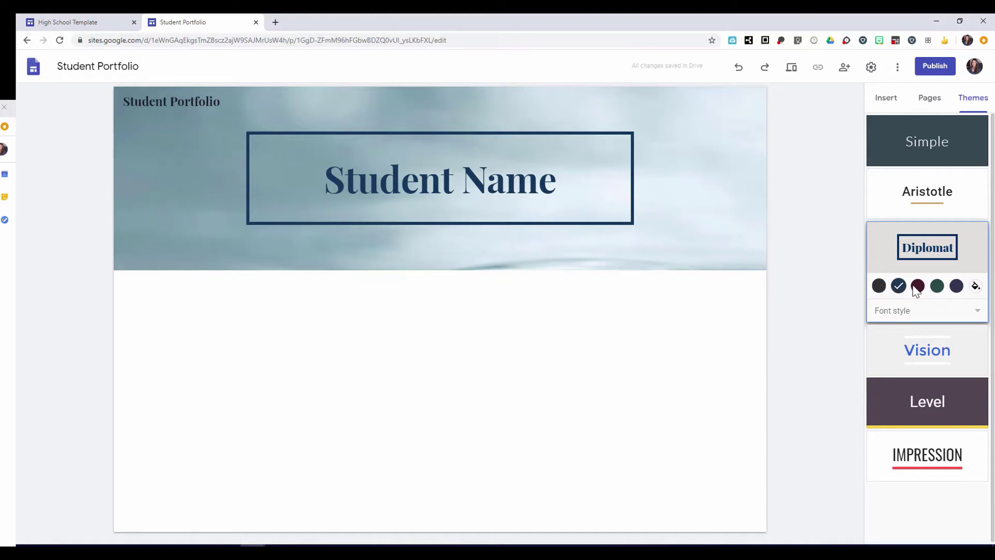
{"action": "left_click", "coordinate": [979, 314]}
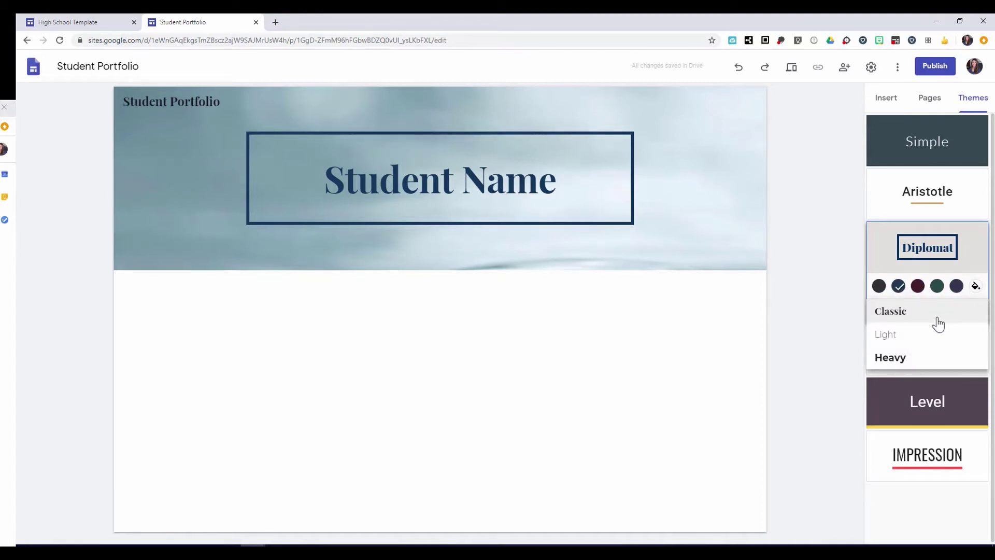
{"action": "left_click", "coordinate": [910, 317]}
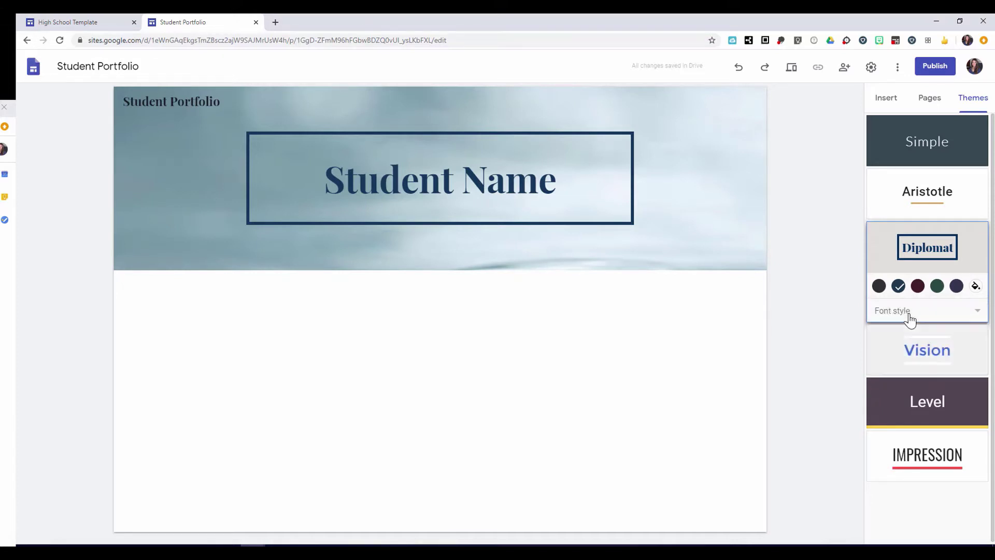
{"action": "left_click", "coordinate": [978, 316]}
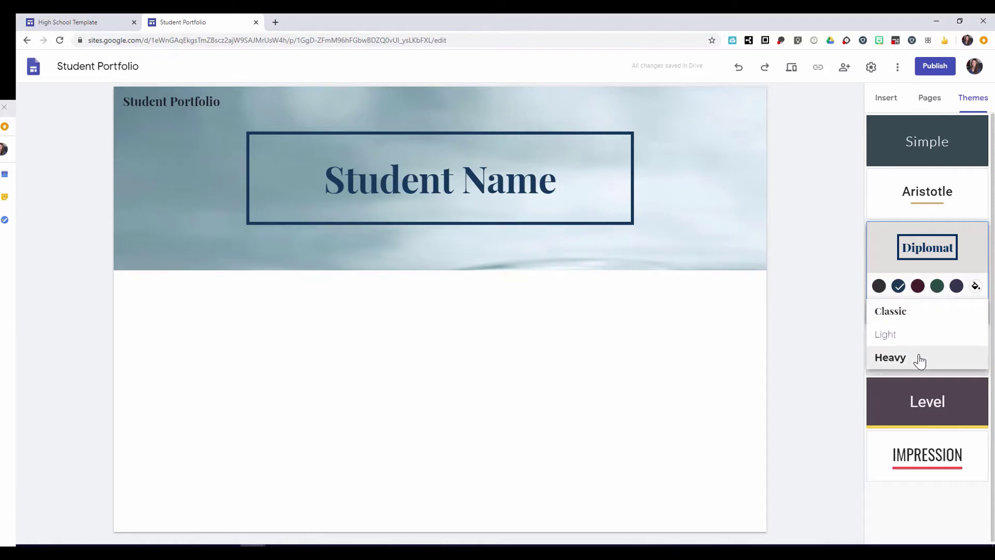
{"action": "left_click", "coordinate": [920, 361]}
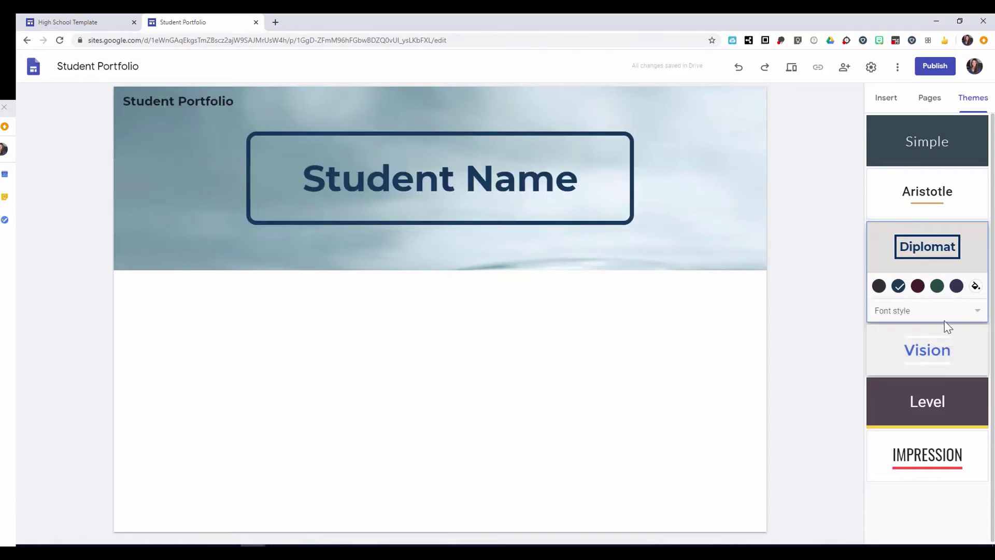
{"action": "left_click", "coordinate": [977, 316]}
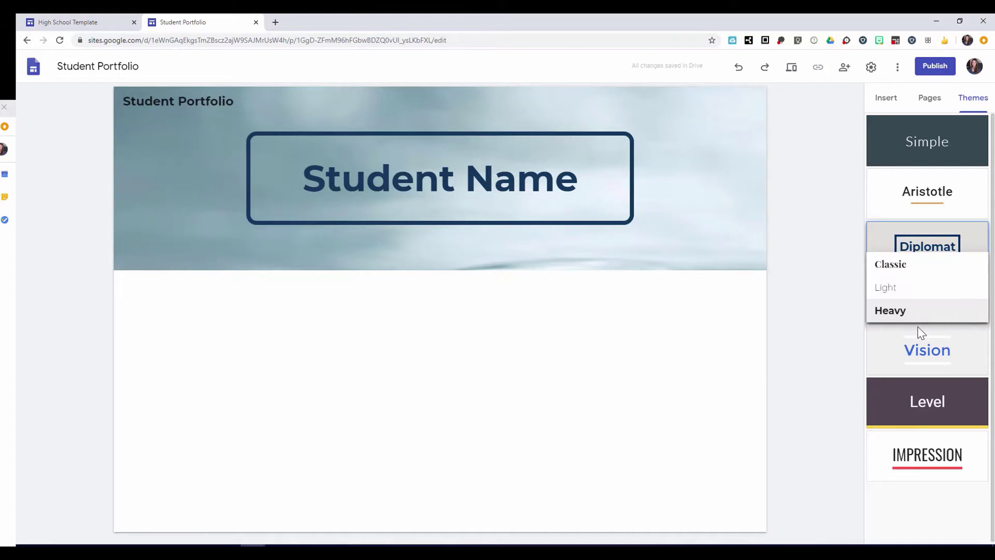
{"action": "left_click", "coordinate": [905, 292]}
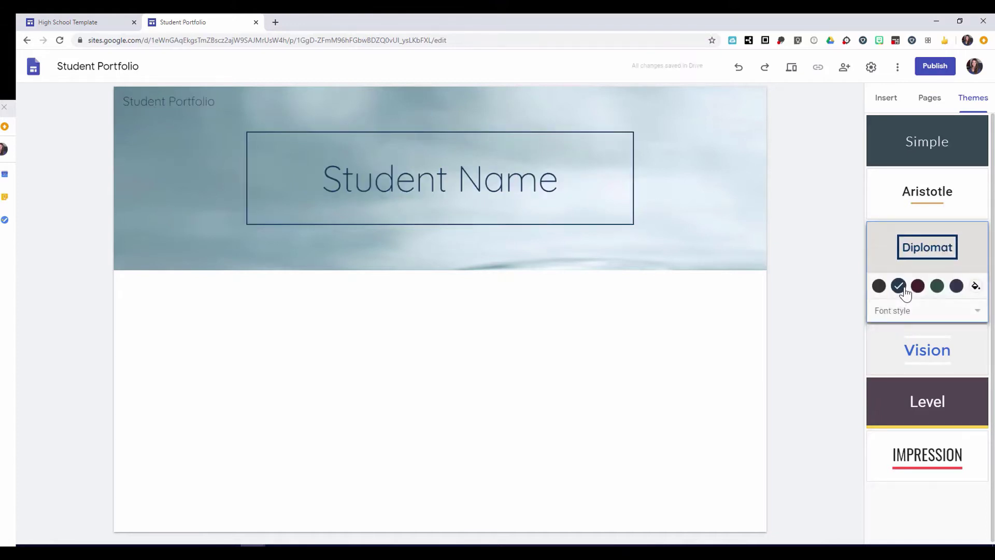
{"action": "left_click", "coordinate": [980, 313]}
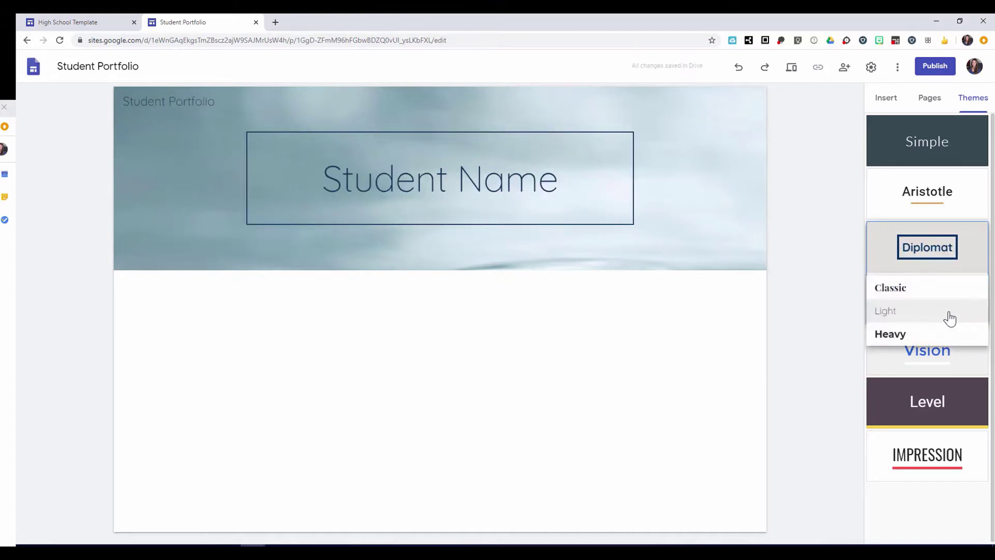
{"action": "left_click", "coordinate": [893, 287]}
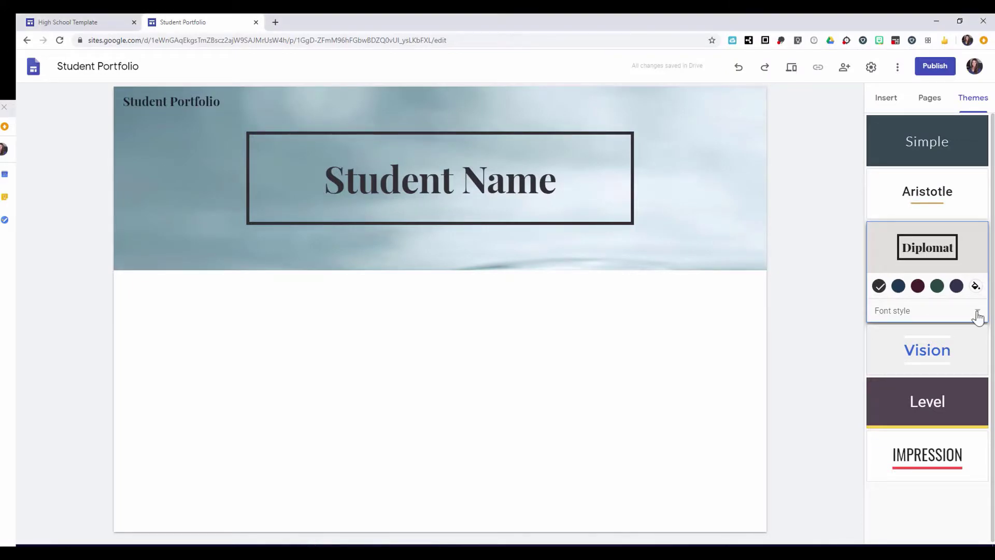
{"action": "left_click", "coordinate": [978, 315]}
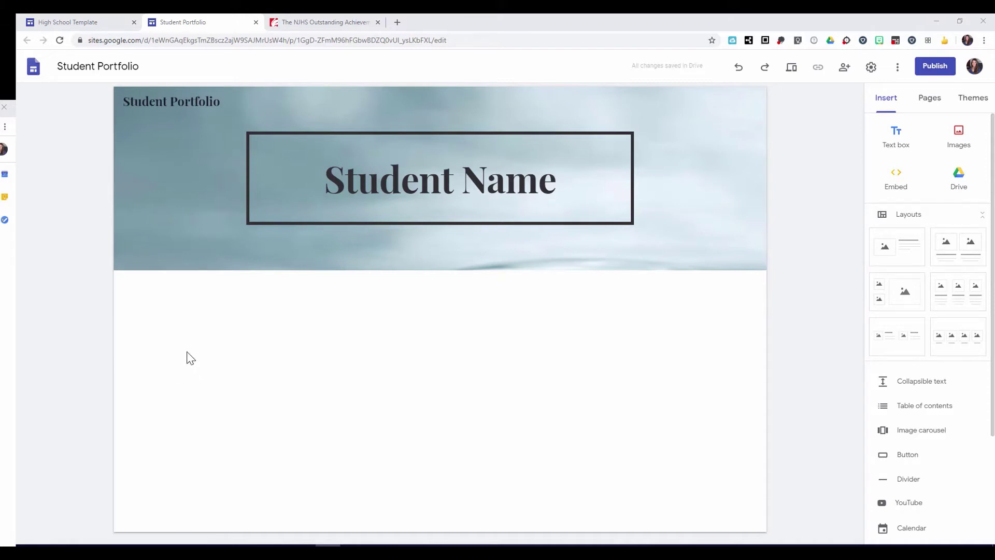
Upload a black-and-white portrait photo from the Desktop folder as the site logo and close the settings
{"action": "mouse_move", "coordinate": [163, 170]}
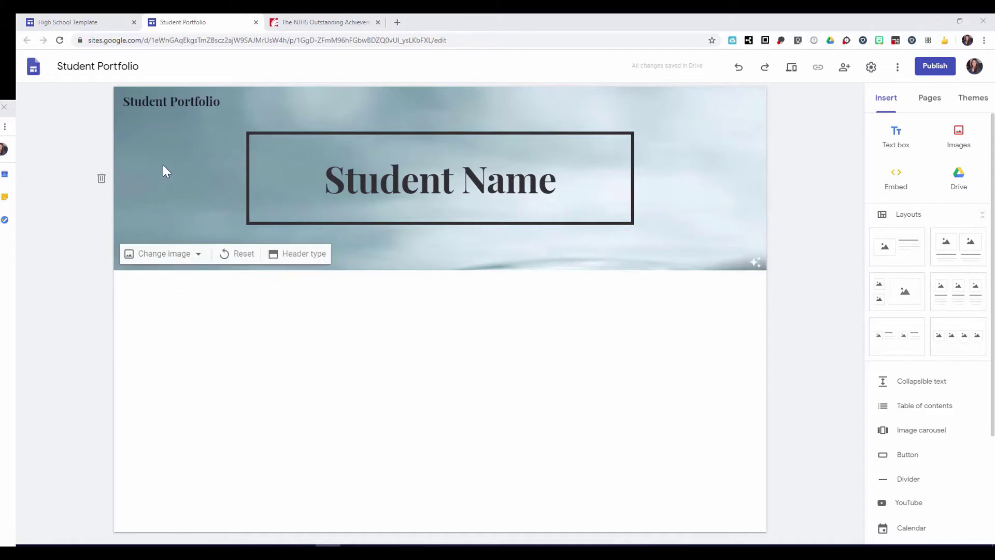
{"action": "mouse_move", "coordinate": [140, 108]}
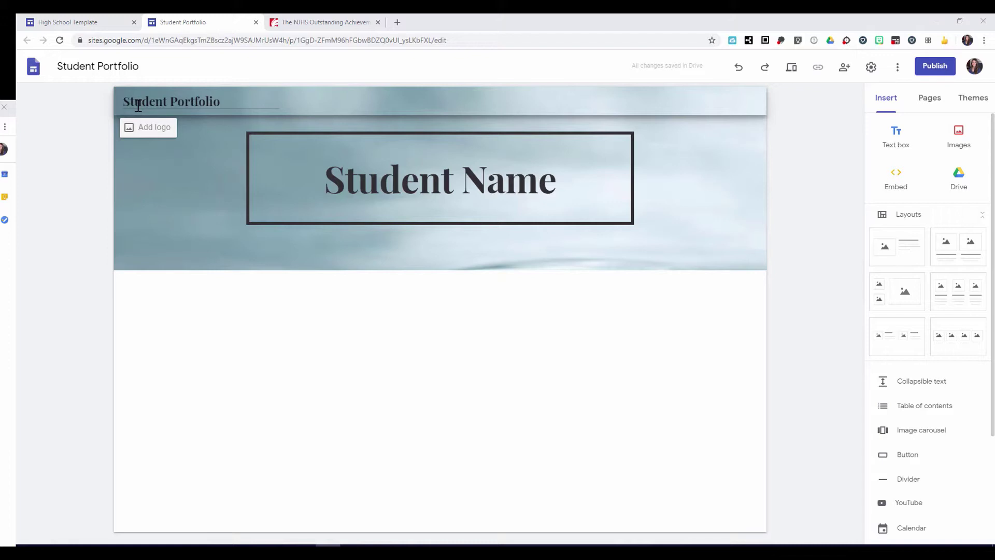
{"action": "left_click", "coordinate": [142, 131]}
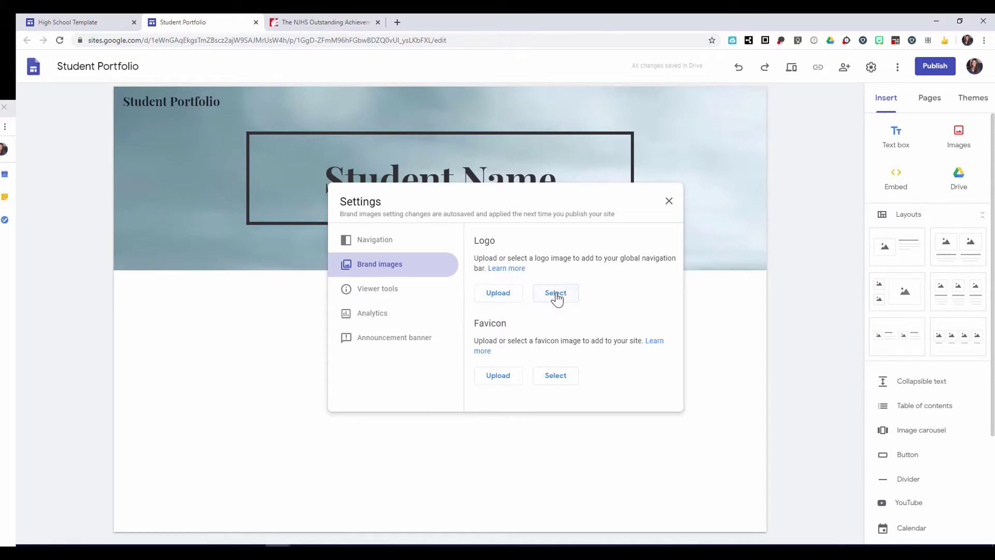
{"action": "left_click", "coordinate": [494, 297]}
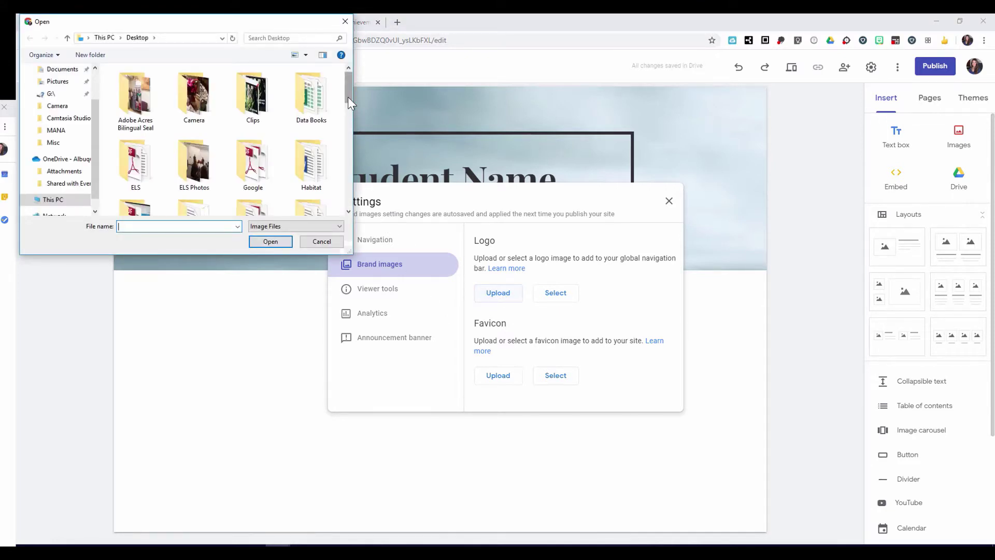
{"action": "left_click_drag", "start_coordinate": [347, 97], "coordinate": [347, 163]}
{"action": "left_click", "coordinate": [316, 104]}
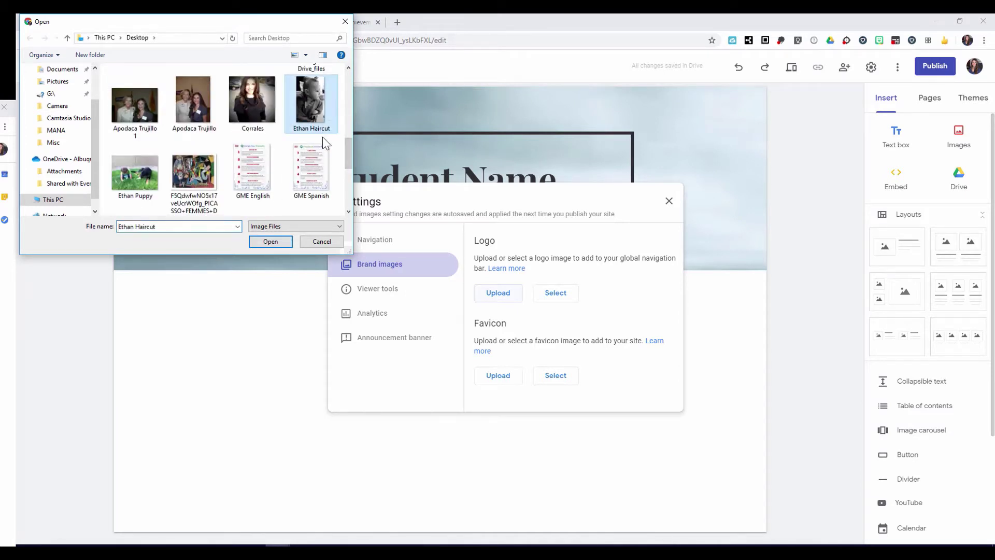
{"action": "left_click", "coordinate": [275, 242]}
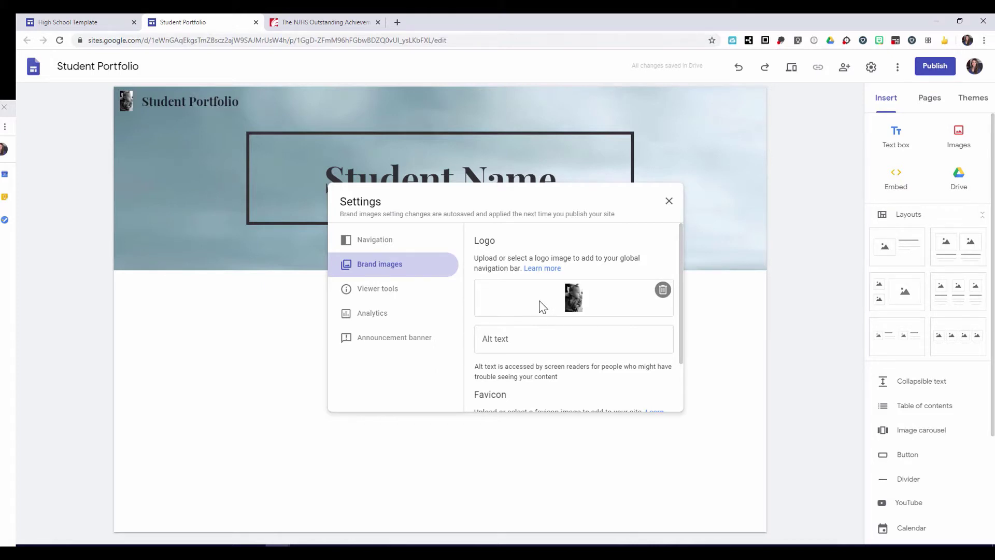
{"action": "left_click", "coordinate": [669, 202]}
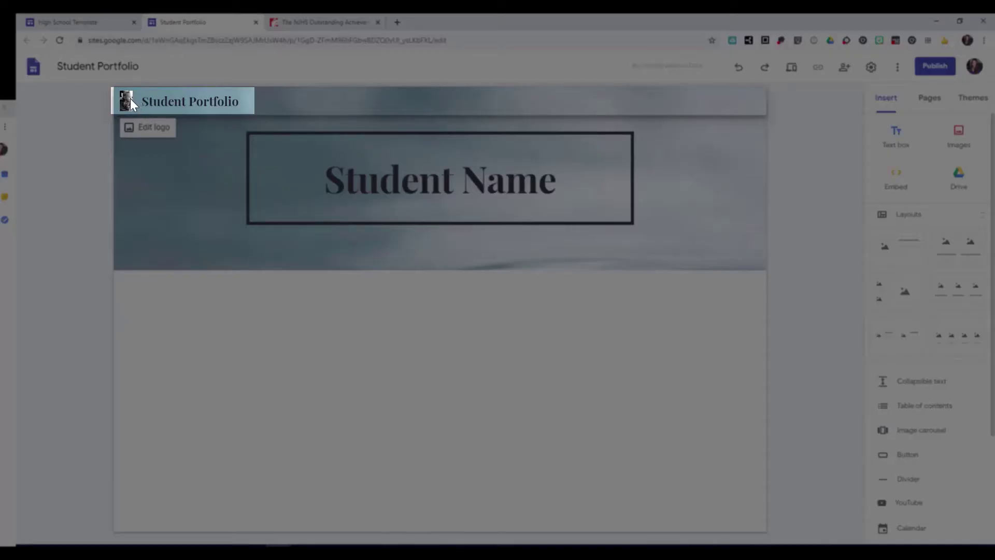
Remove the uploaded logo from the brand images and view the available sources for selecting a logo image
{"action": "left_click", "coordinate": [183, 105]}
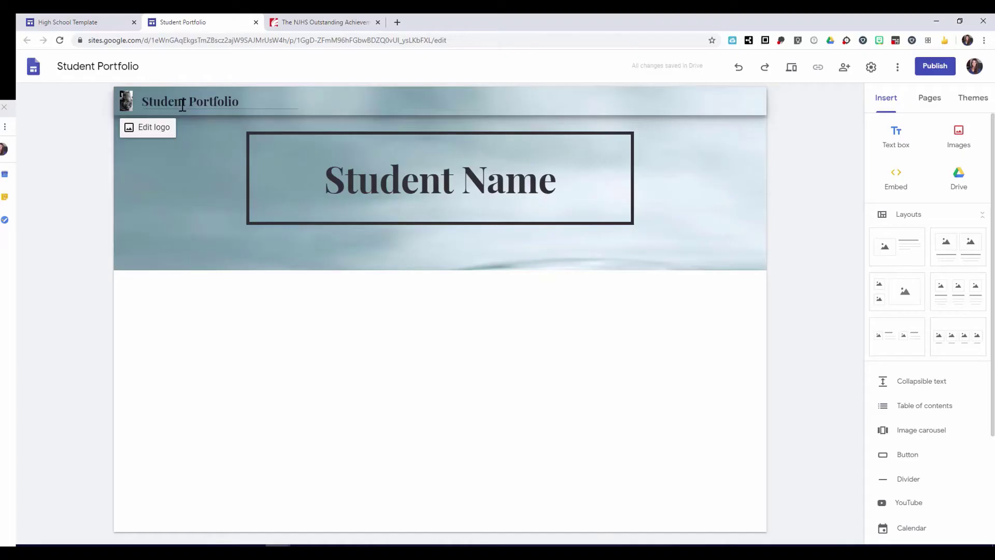
{"action": "left_click", "coordinate": [150, 127]}
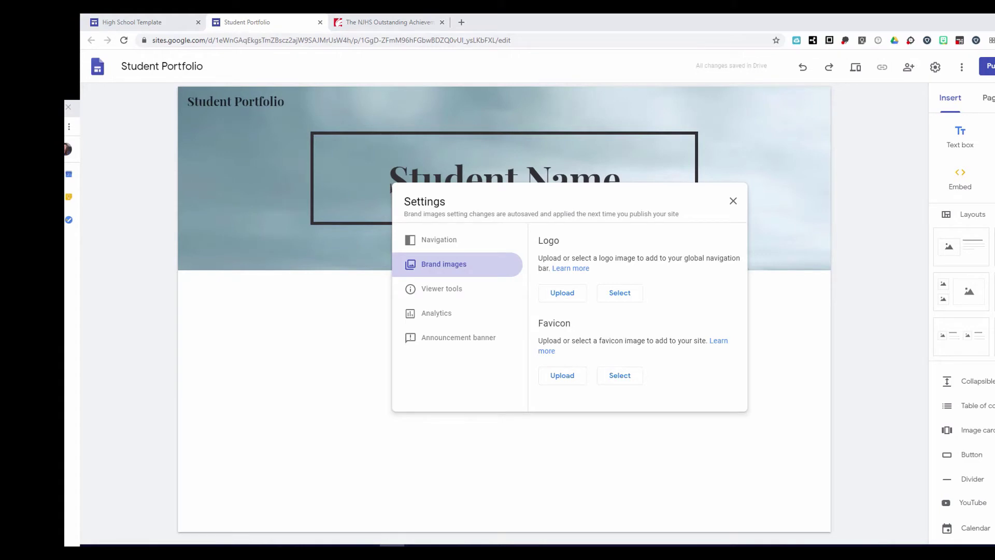
{"action": "left_click", "coordinate": [628, 299]}
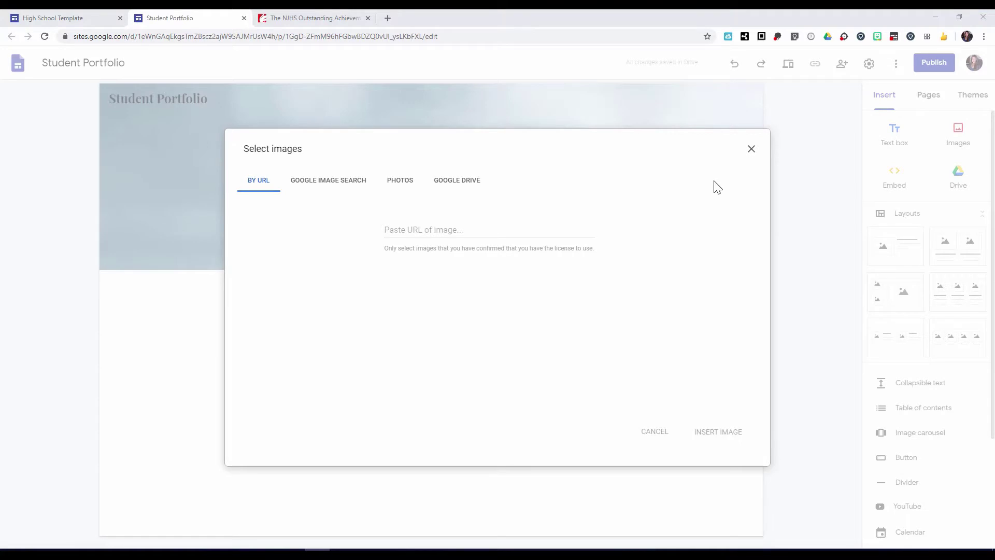
{"action": "left_click", "coordinate": [751, 149]}
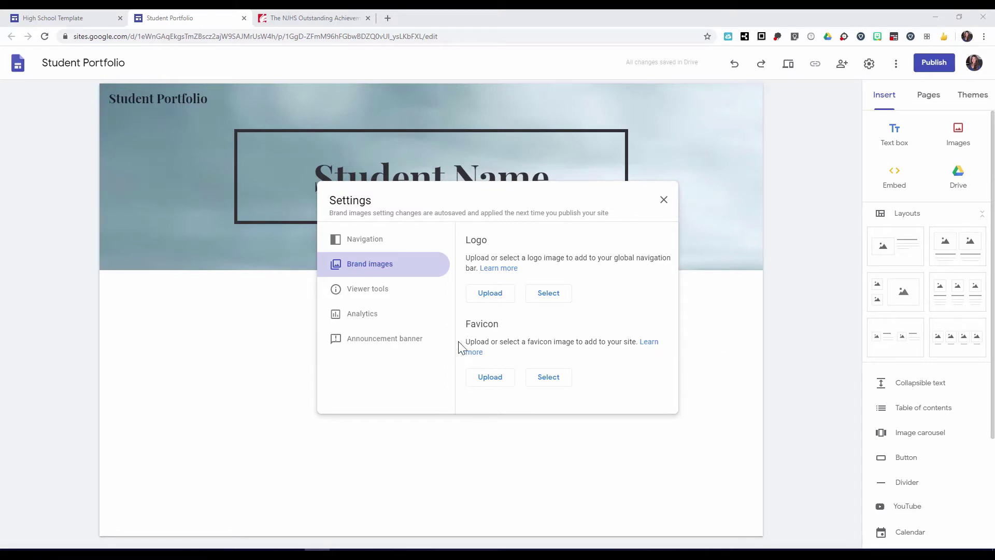
Examine the announcement banner settings, including its visibility, colour, message and button label options
{"action": "left_click", "coordinate": [390, 345]}
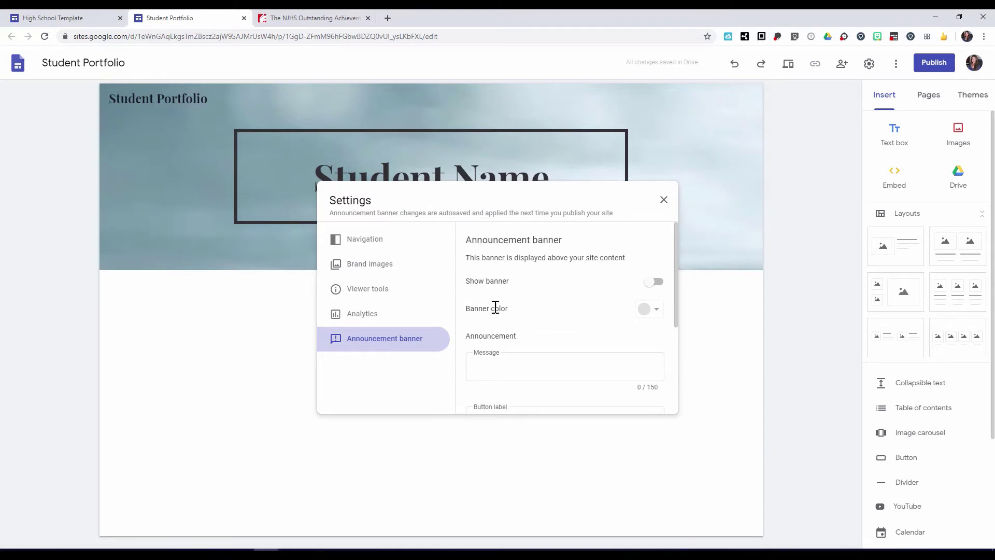
{"action": "scroll", "coordinate": [524, 326], "scroll_direction": "down", "scroll_amount": 1}
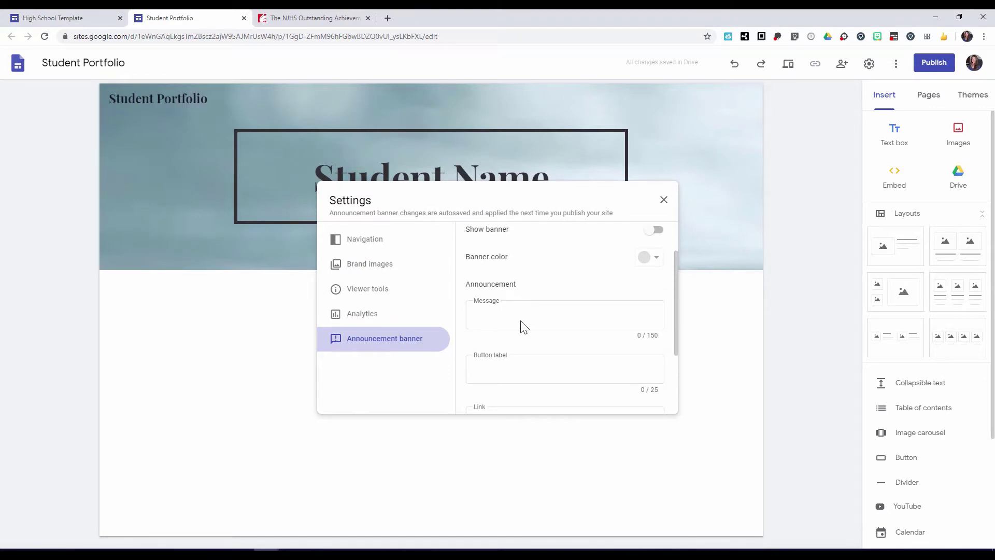
{"action": "scroll", "coordinate": [523, 324], "scroll_direction": "up", "scroll_amount": 1}
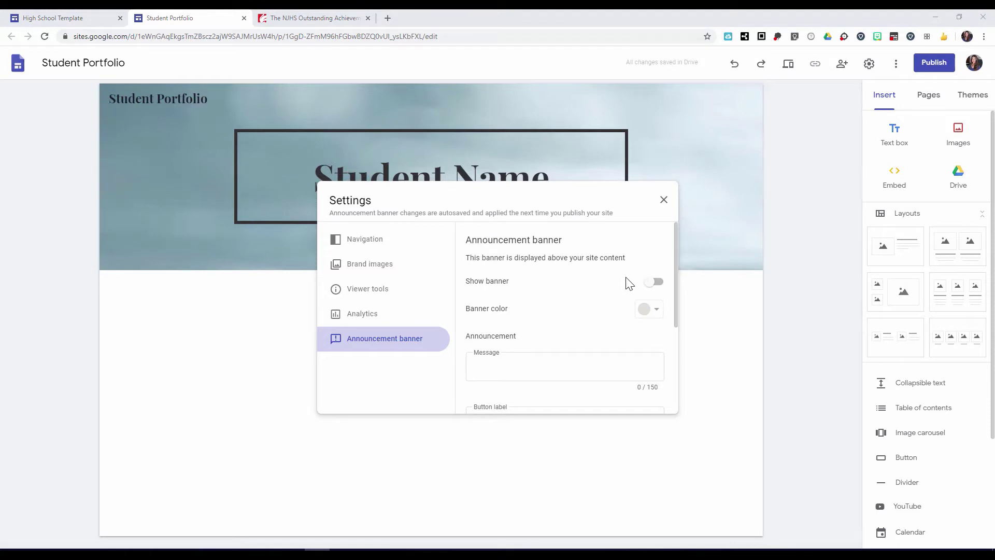
Try switching the announcement banner on and back off, and view the available banner colours
{"action": "left_click", "coordinate": [651, 286]}
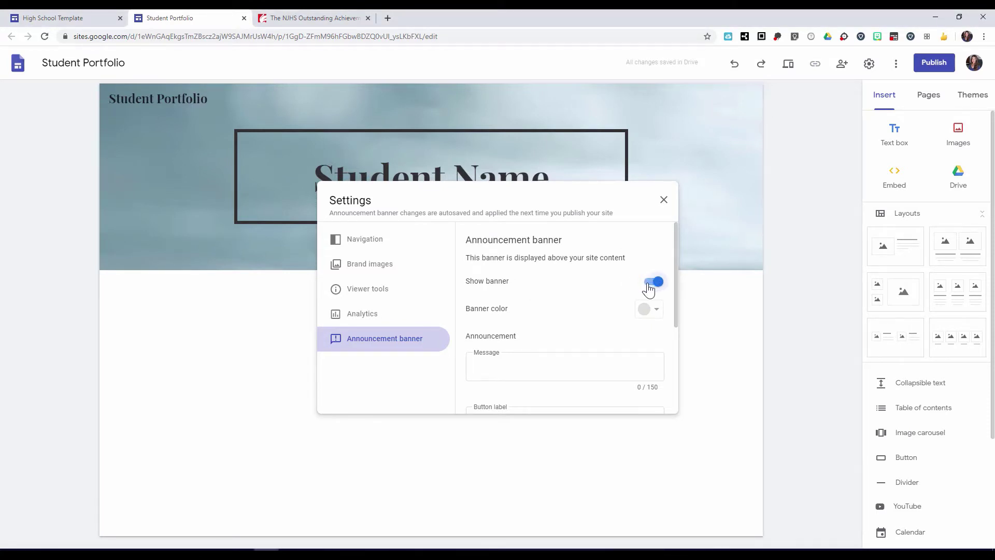
{"action": "left_click", "coordinate": [649, 288]}
{"action": "left_click", "coordinate": [656, 311]}
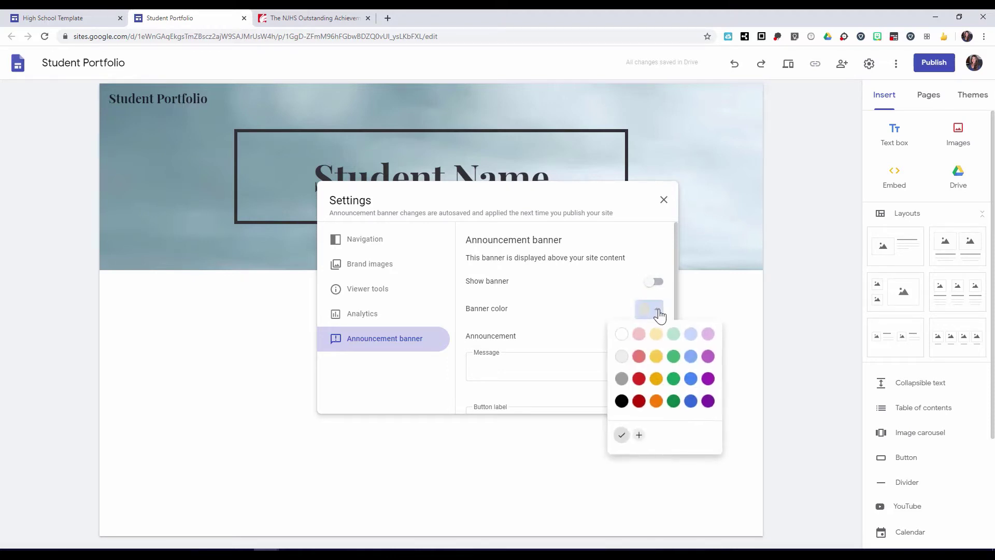
{"action": "left_click", "coordinate": [592, 312]}
Set the banner message to "I have recently been accepted to the National Junior Honor Society! For more information click the following button:"
{"action": "left_click", "coordinate": [490, 360]}
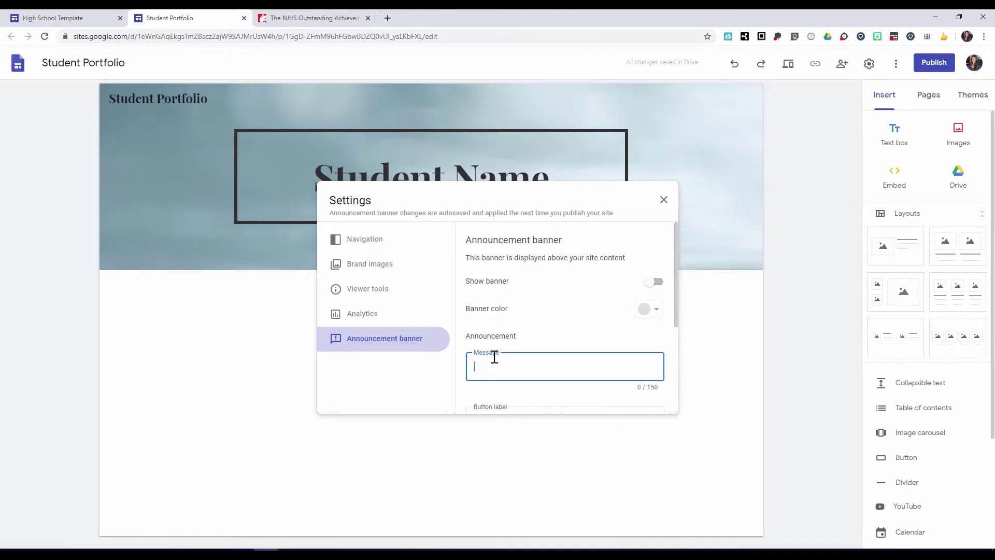
{"action": "type", "text": "I have recently been accepted to th"}
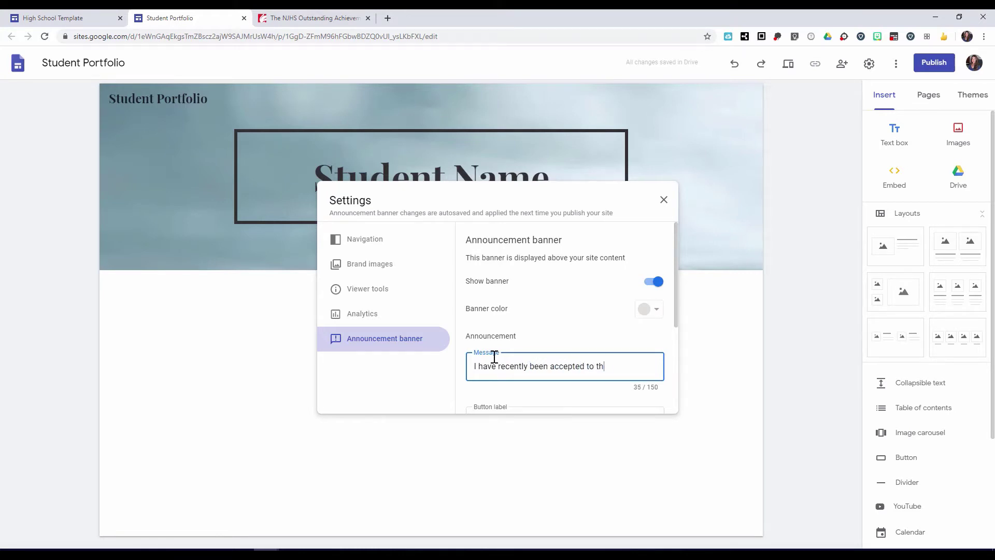
{"action": "type", "text": "e National Junior"}
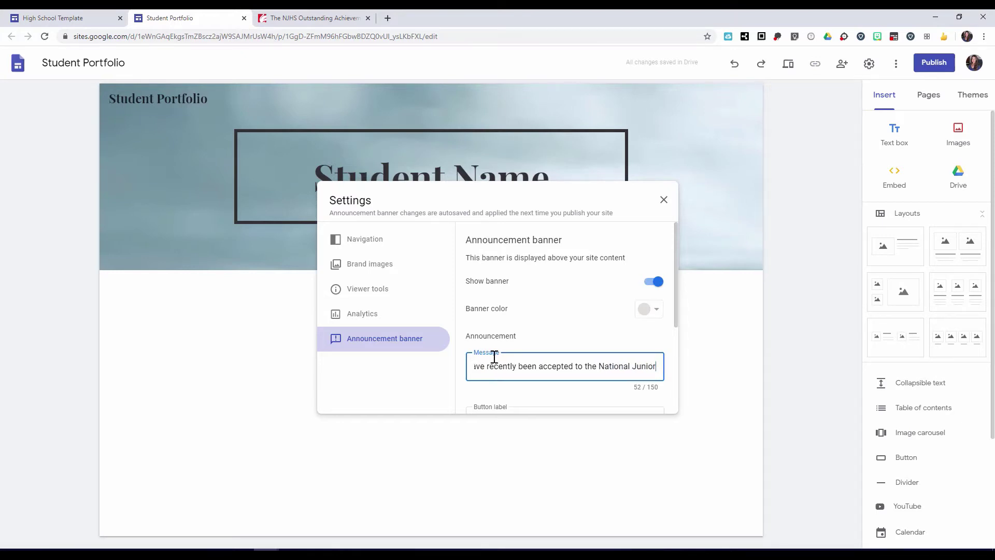
{"action": "type", "text": " Honor Society!"}
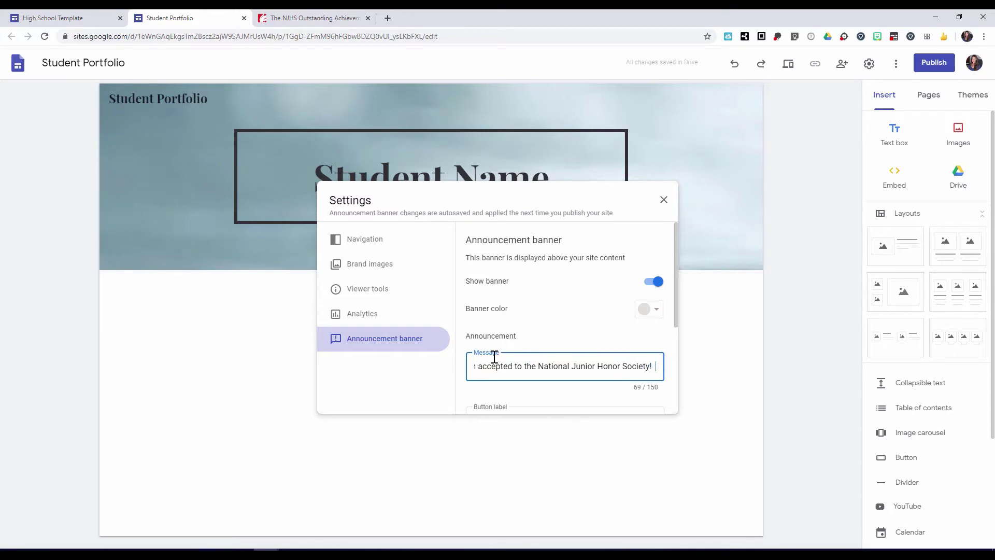
{"action": "type", "text": "mo"}
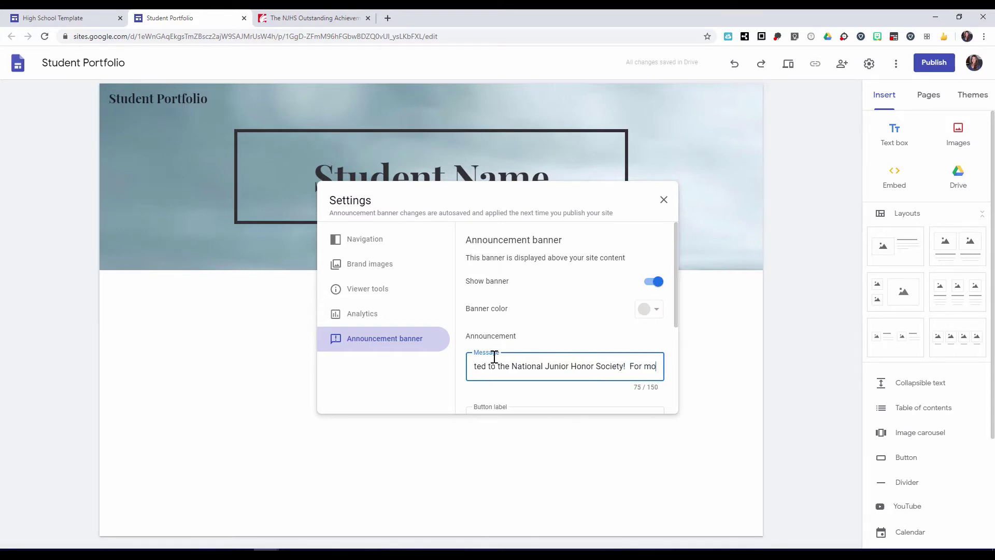
{"action": "type", "text": "re "}
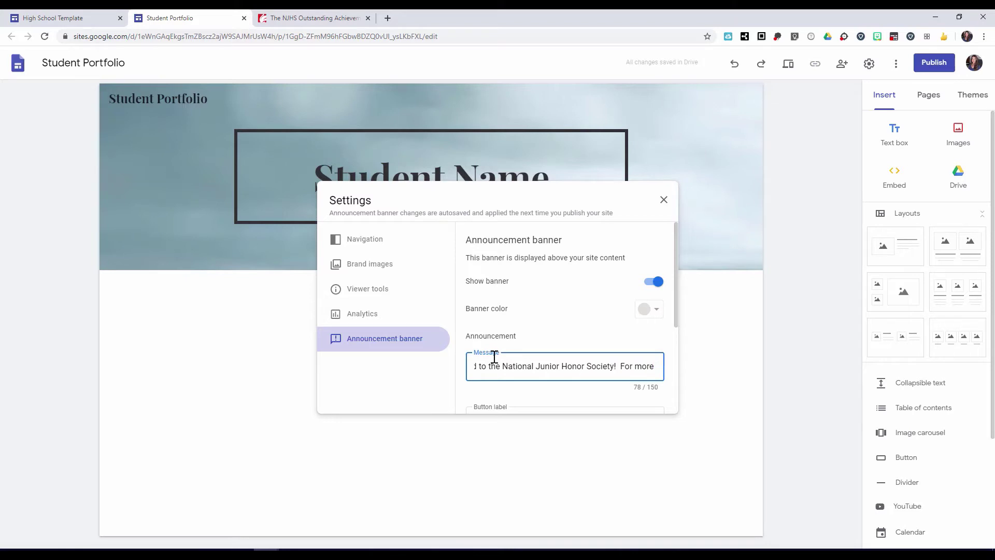
{"action": "type", "text": "informat"}
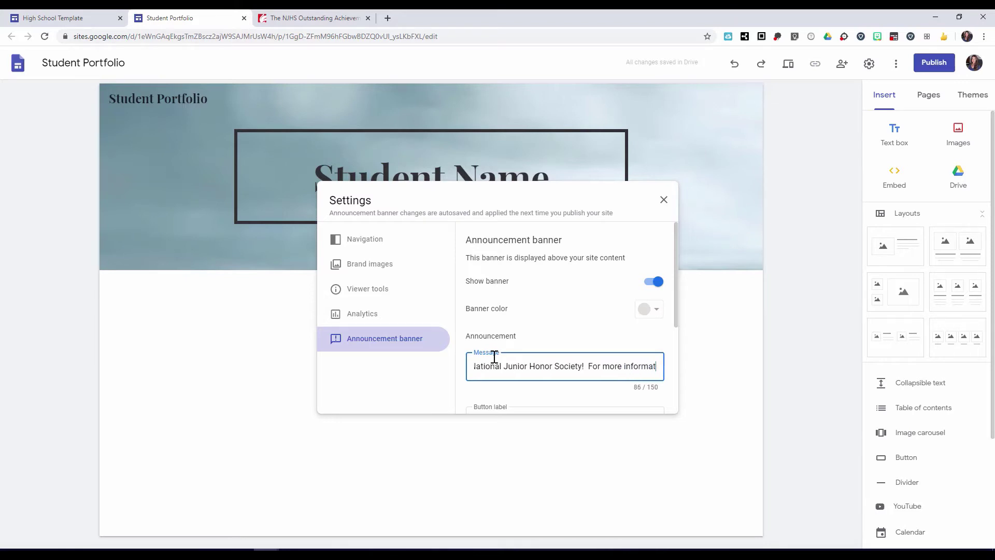
{"action": "type", "text": "ion c"}
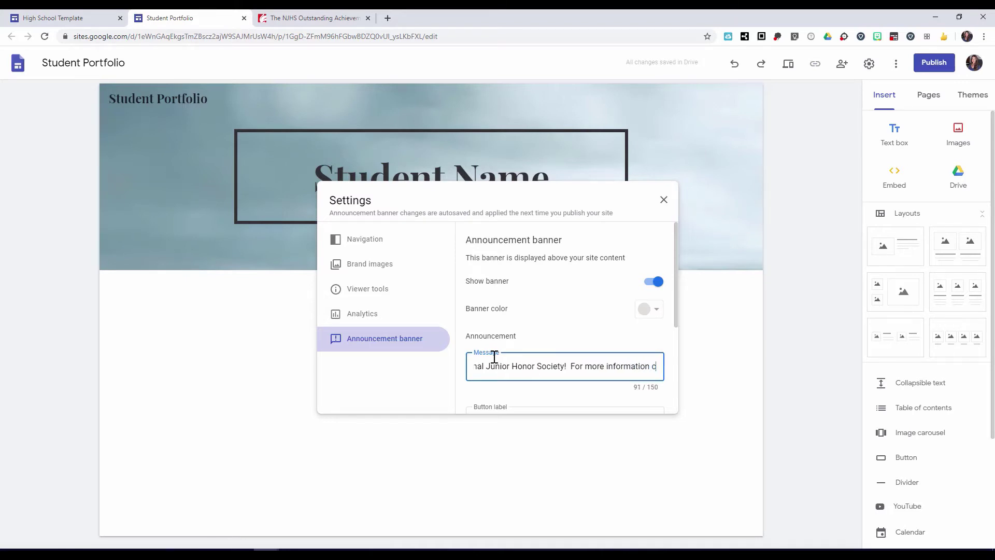
{"action": "type", "text": "lick "}
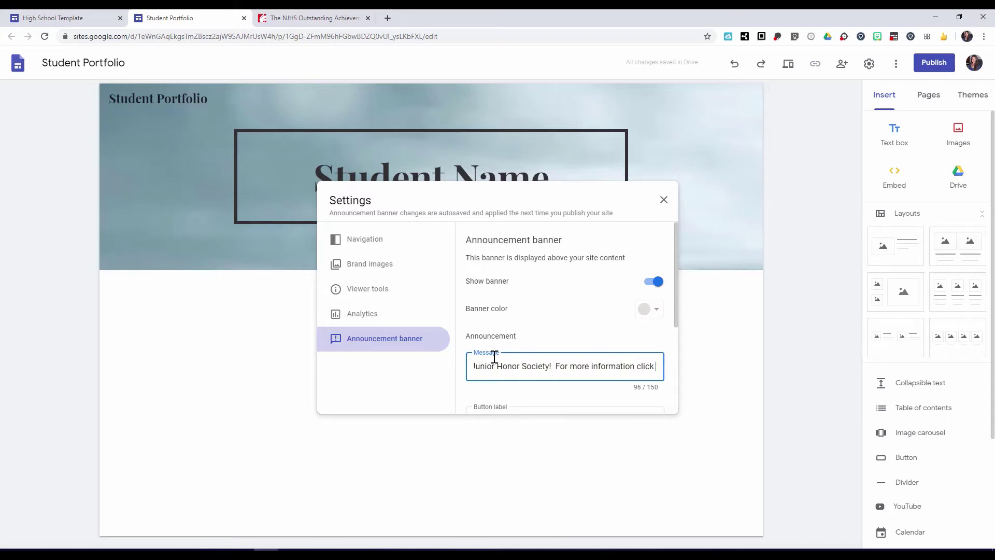
{"action": "type", "text": "the following "}
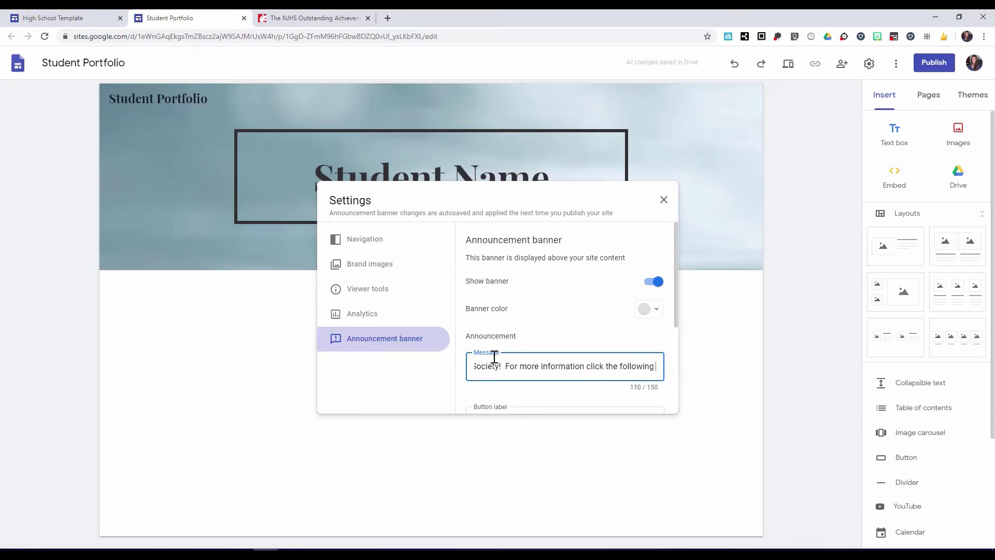
{"action": "type", "text": "btt"}
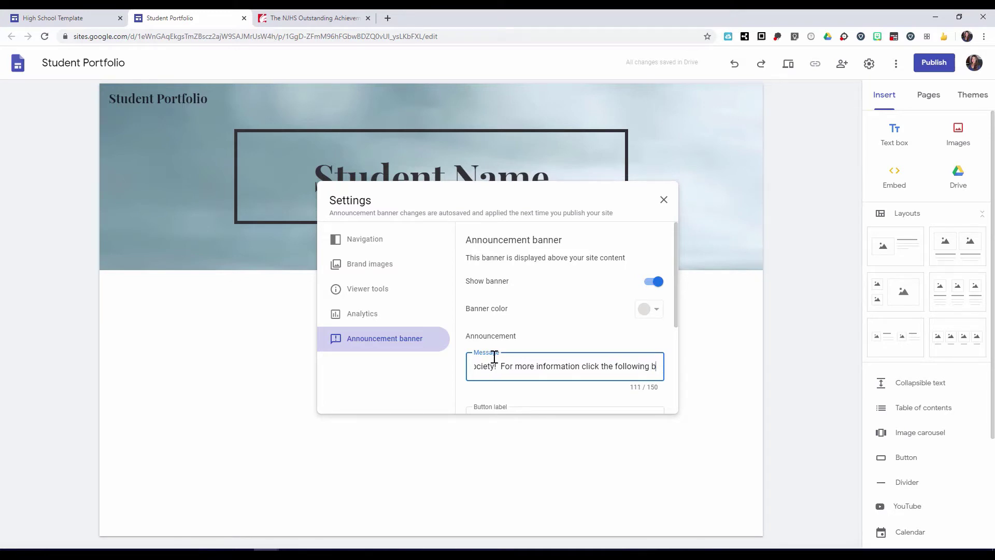
{"action": "key", "text": "BackSpace"}
{"action": "key", "text": "BackSpace"}
{"action": "type", "text": "utton"}
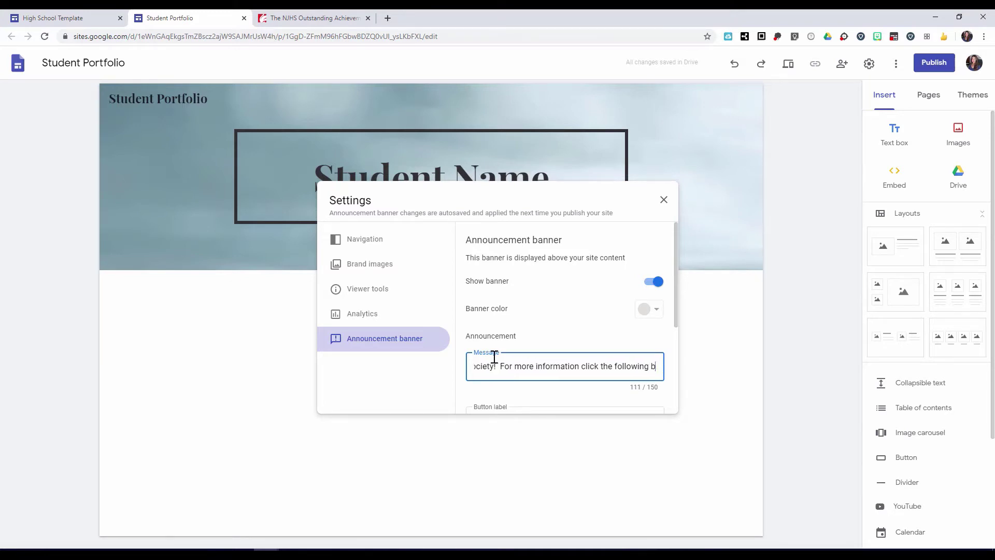
{"action": "type", "text": ":"}
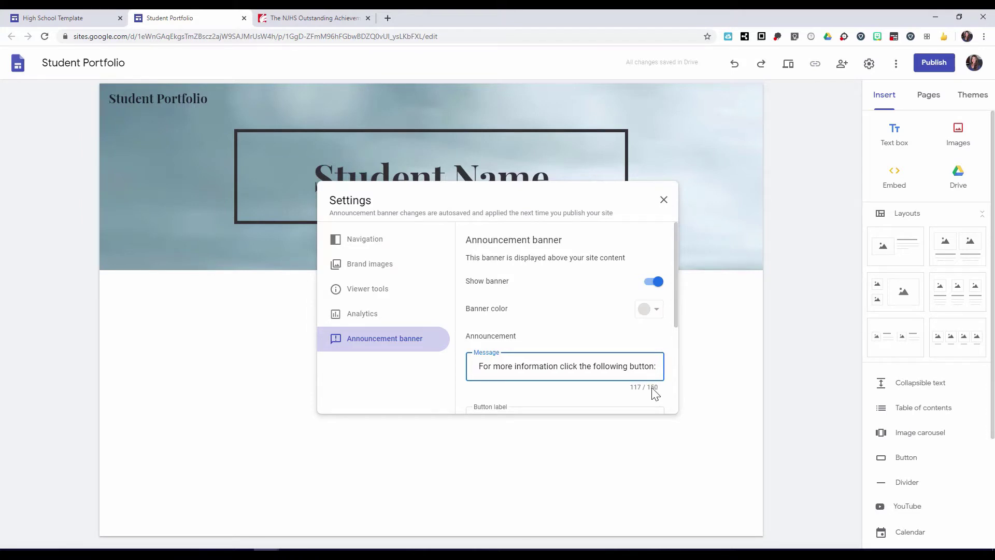
{"action": "scroll", "coordinate": [653, 394], "scroll_direction": "down", "scroll_amount": 2}
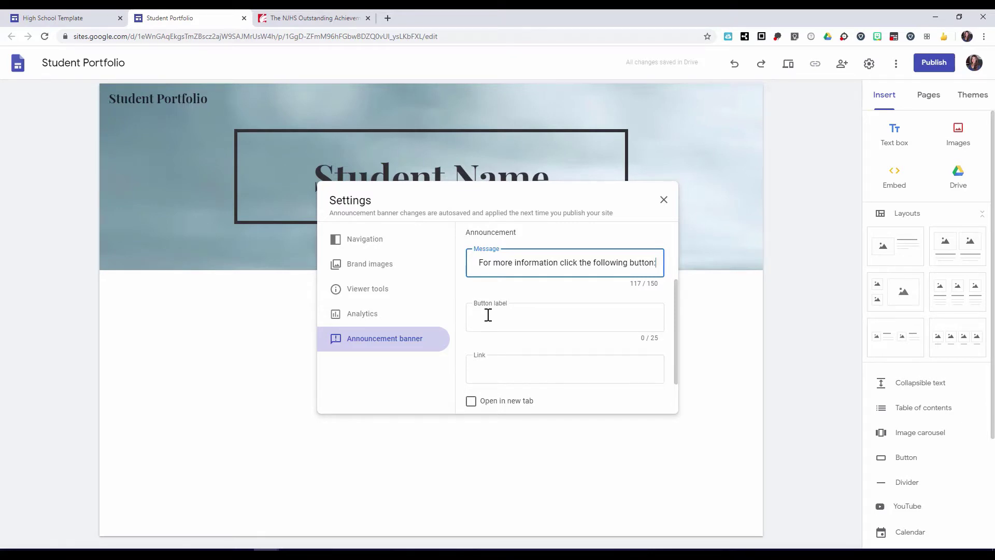
{"action": "left_click", "coordinate": [482, 318]}
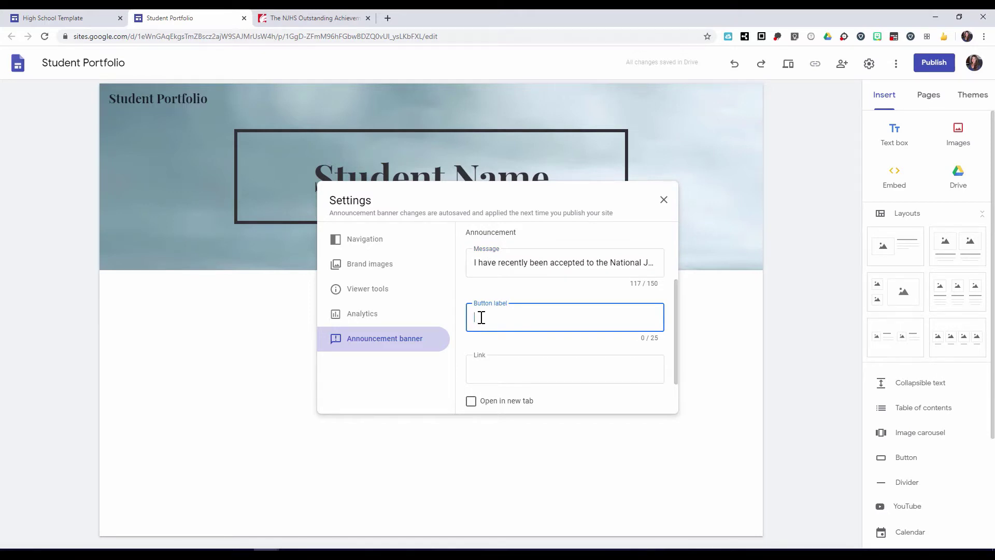
{"action": "type", "text": "NJHS"}
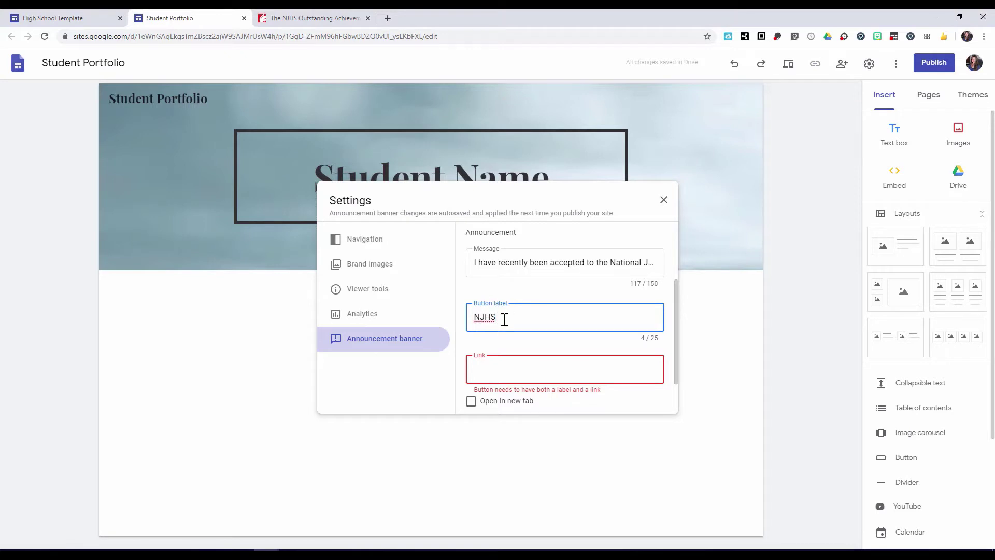
{"action": "left_click", "coordinate": [476, 371]}
{"action": "right_click", "coordinate": [476, 370]}
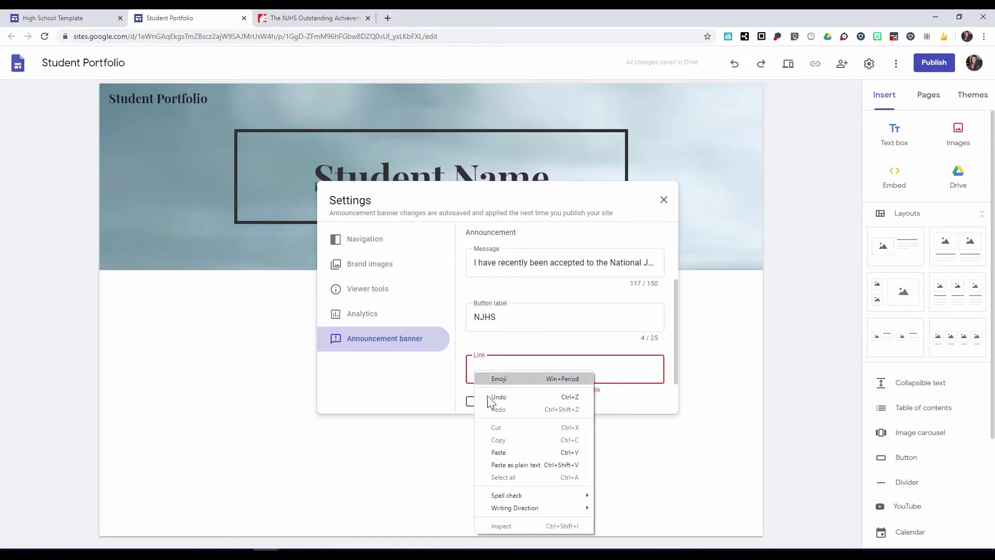
{"action": "left_click", "coordinate": [496, 459]}
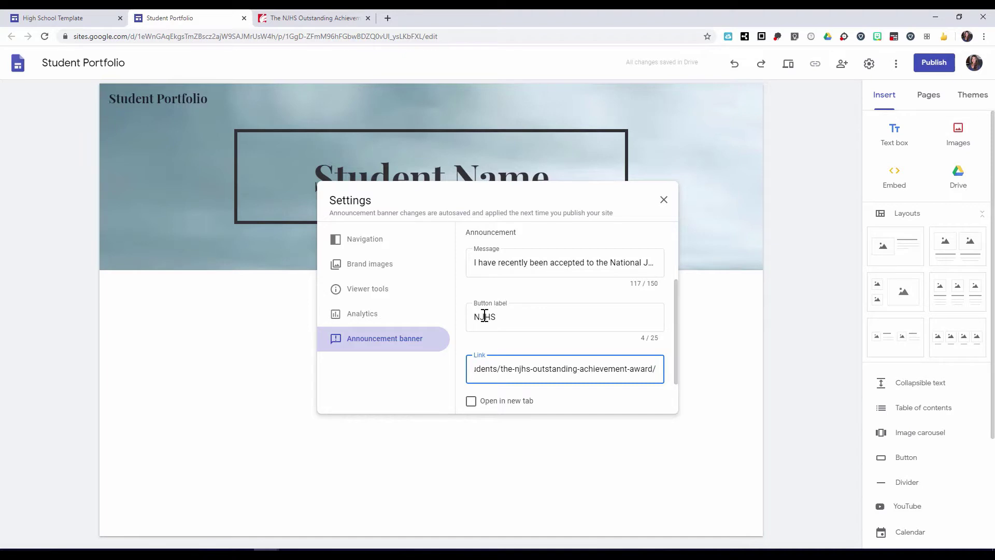
{"action": "left_click", "coordinate": [303, 18]}
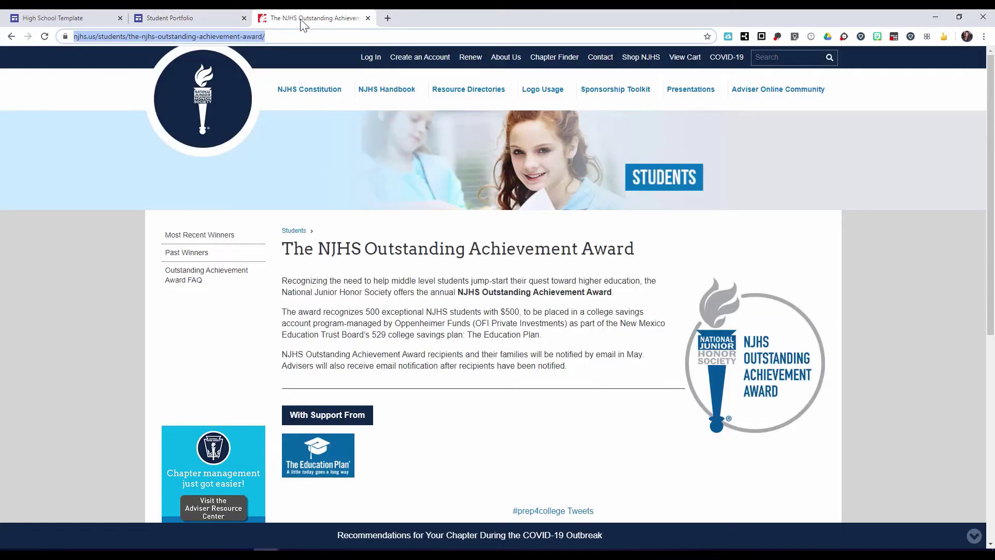
{"action": "left_click", "coordinate": [219, 18]}
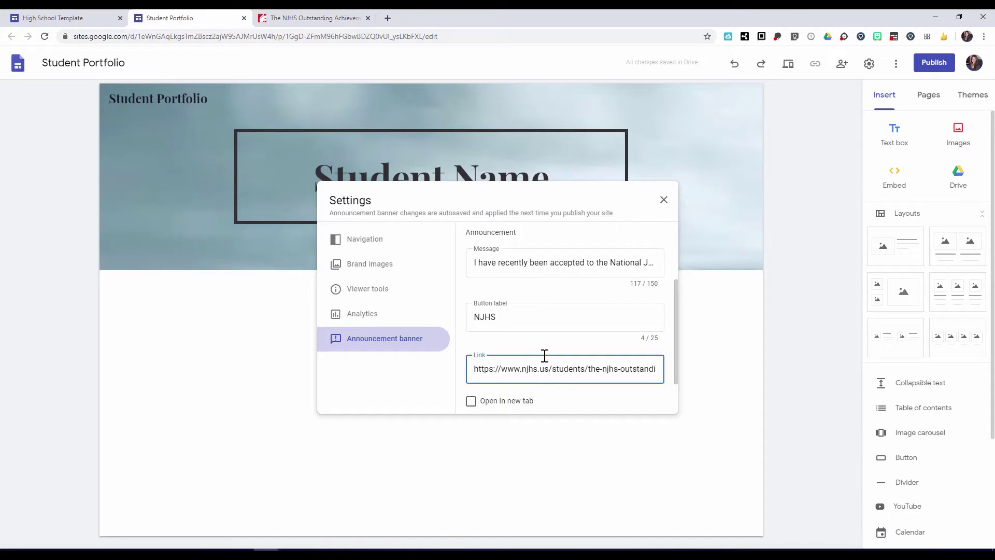
Review the banner's new-tab and page visibility options and close the settings
{"action": "scroll", "coordinate": [543, 357], "scroll_direction": "down", "scroll_amount": 2}
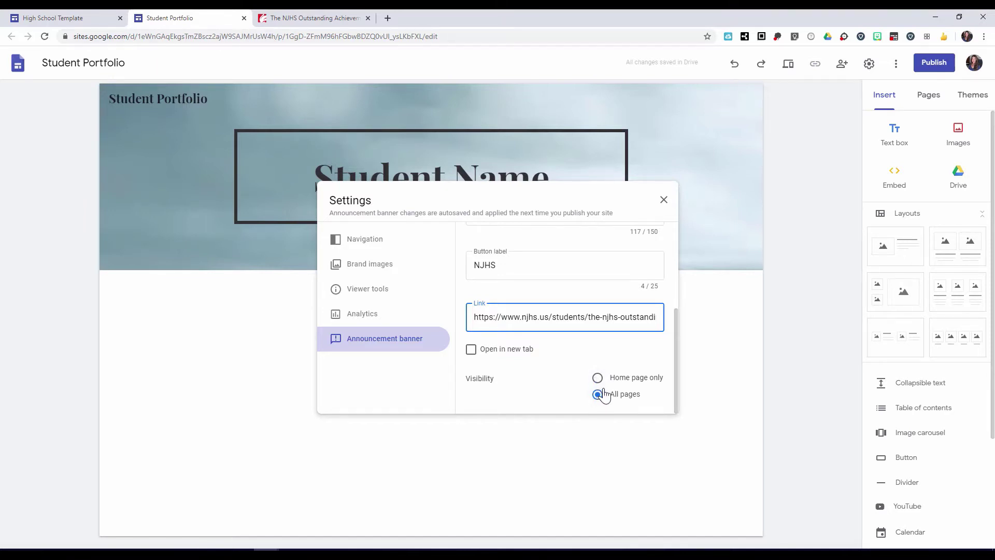
{"action": "scroll", "coordinate": [605, 396], "scroll_direction": "up", "scroll_amount": 1}
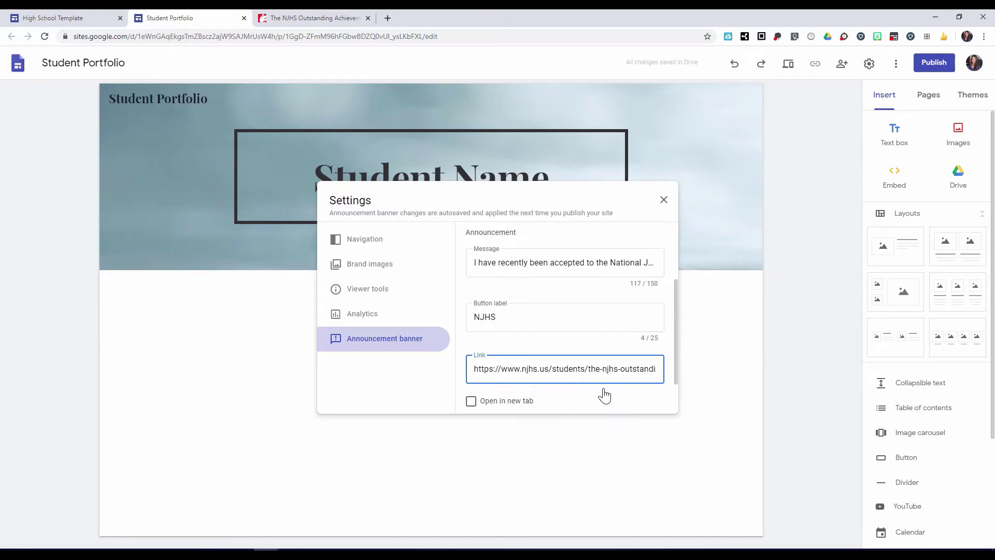
{"action": "scroll", "coordinate": [605, 396], "scroll_direction": "down", "scroll_amount": 1}
{"action": "scroll", "coordinate": [604, 396], "scroll_direction": "up", "scroll_amount": 3}
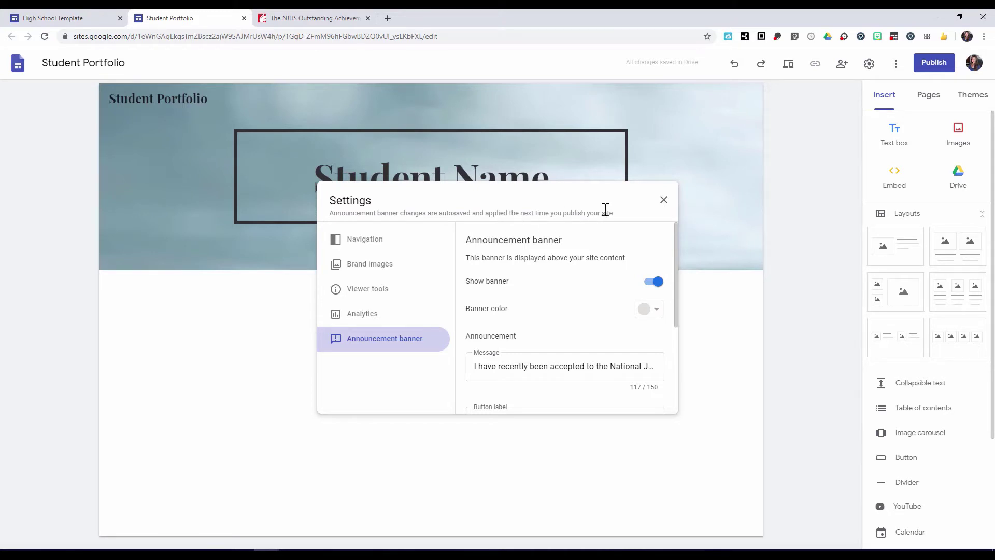
{"action": "left_click", "coordinate": [663, 202]}
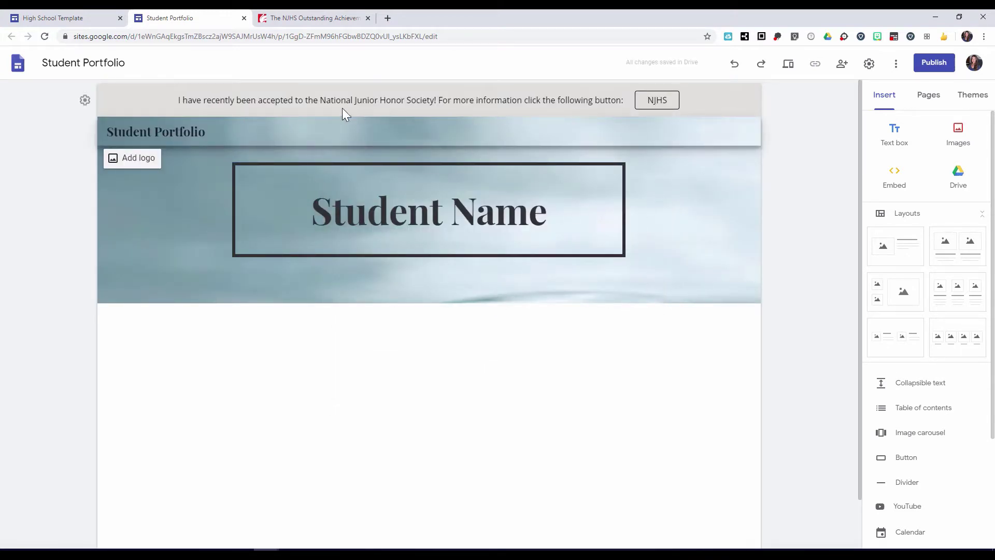
Test the banner's NJHS button, close the page it opens, and view the NJHS Outstanding Achievement Award page before returning to the site
{"action": "left_click", "coordinate": [658, 101]}
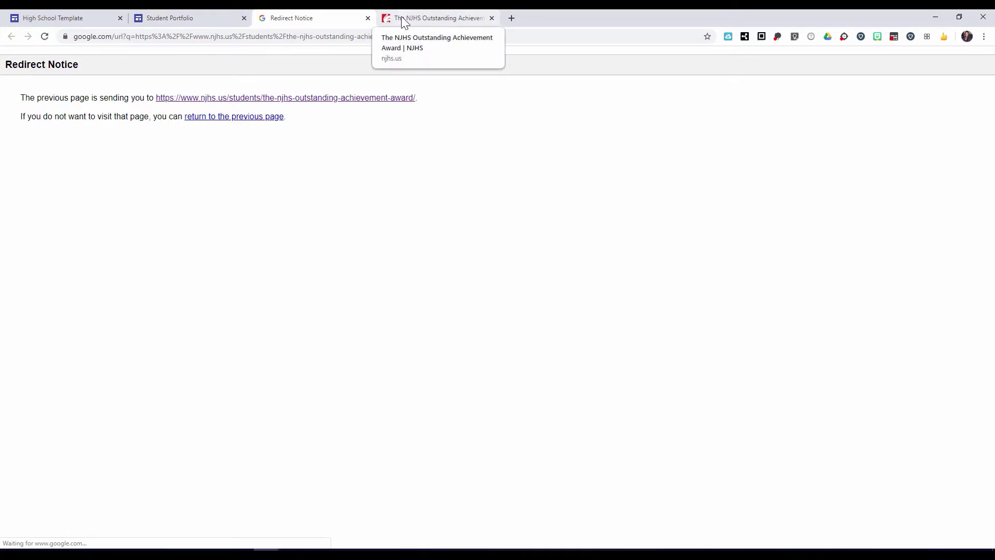
{"action": "left_click", "coordinate": [368, 18]}
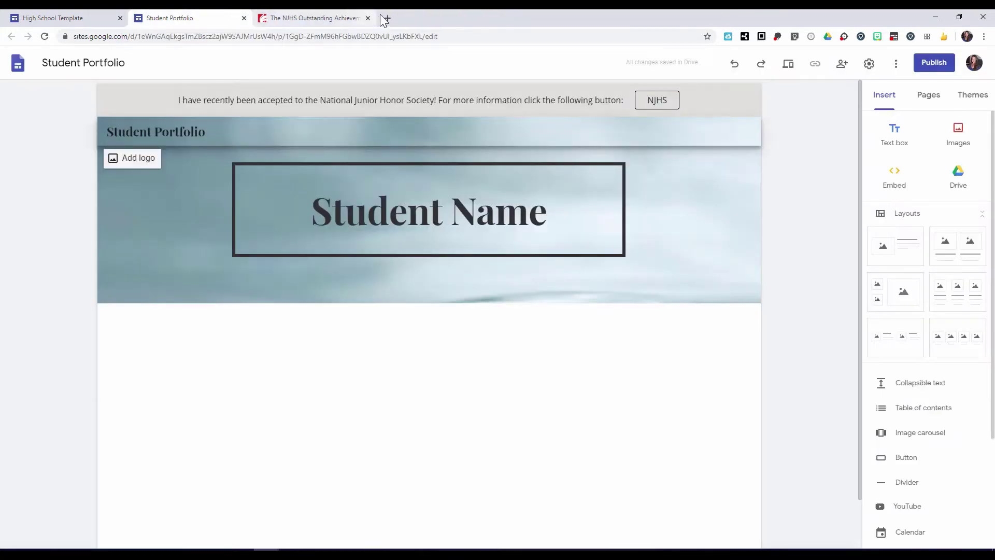
{"action": "left_click", "coordinate": [324, 18]}
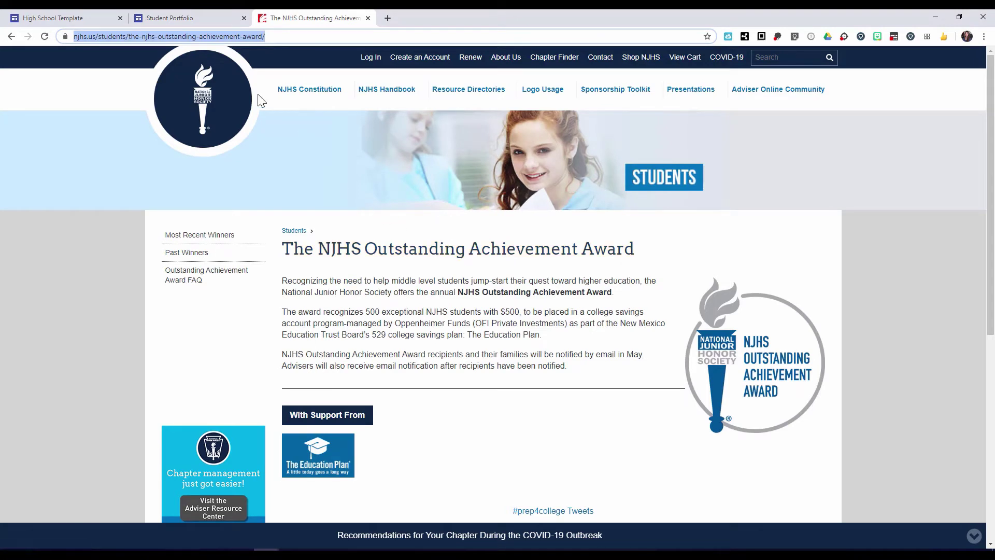
{"action": "left_click", "coordinate": [214, 20]}
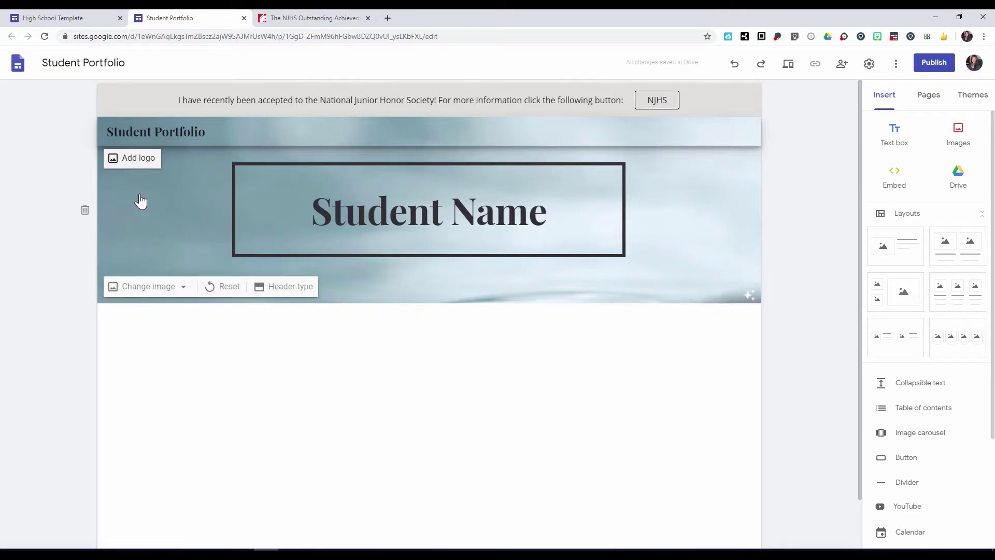
Reopen the announcement banner settings, first by way of the logo's brand images settings and again from the general site settings
{"action": "left_click", "coordinate": [125, 164]}
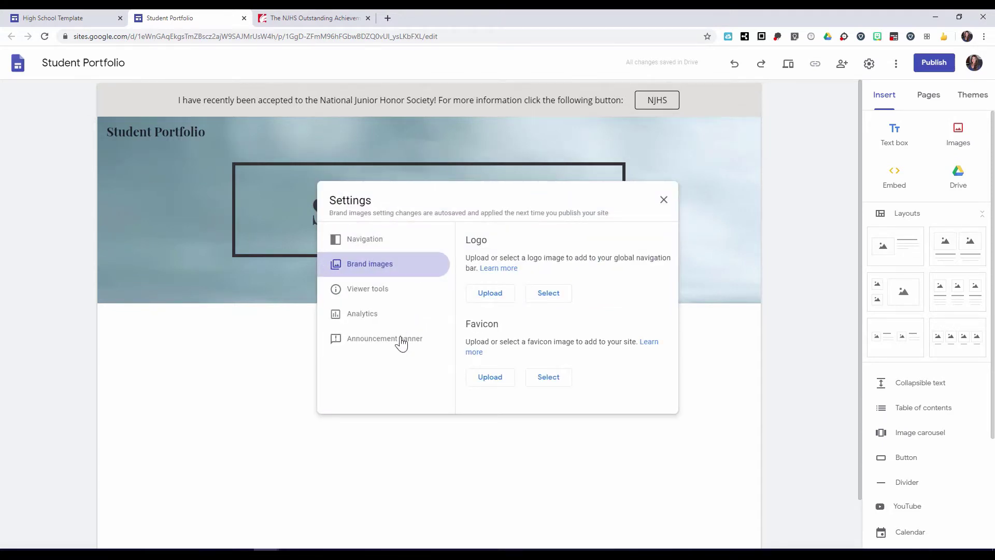
{"action": "left_click", "coordinate": [400, 341]}
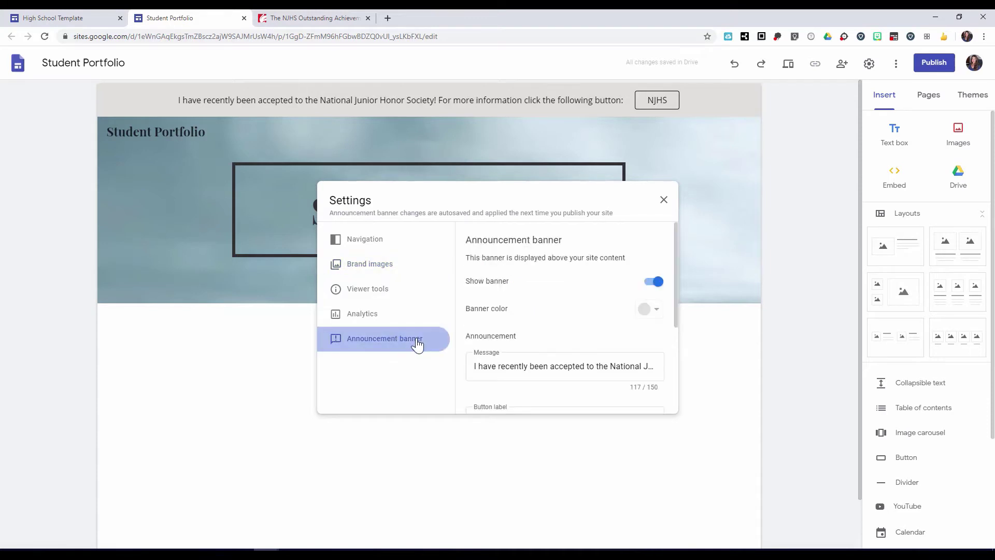
{"action": "left_click", "coordinate": [664, 200]}
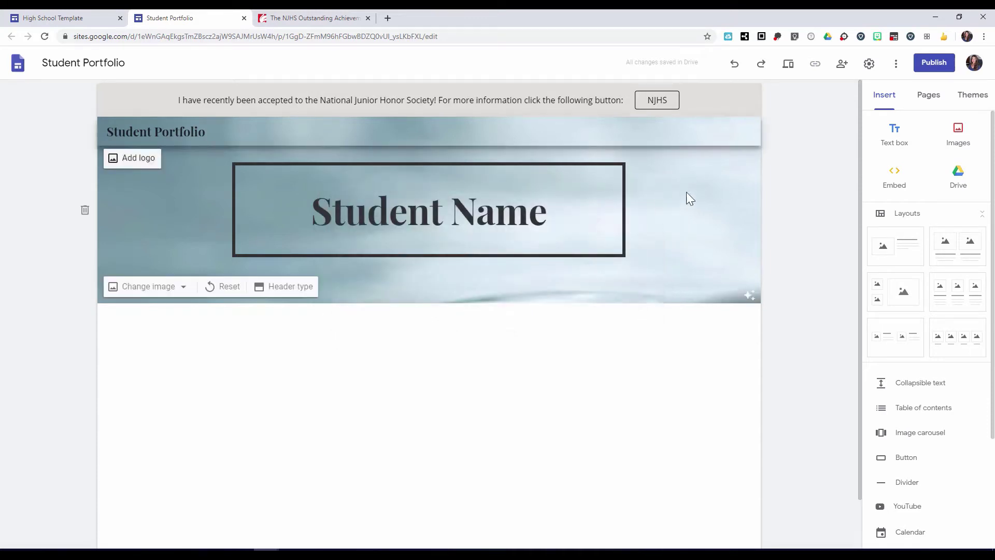
{"action": "left_click", "coordinate": [870, 66]}
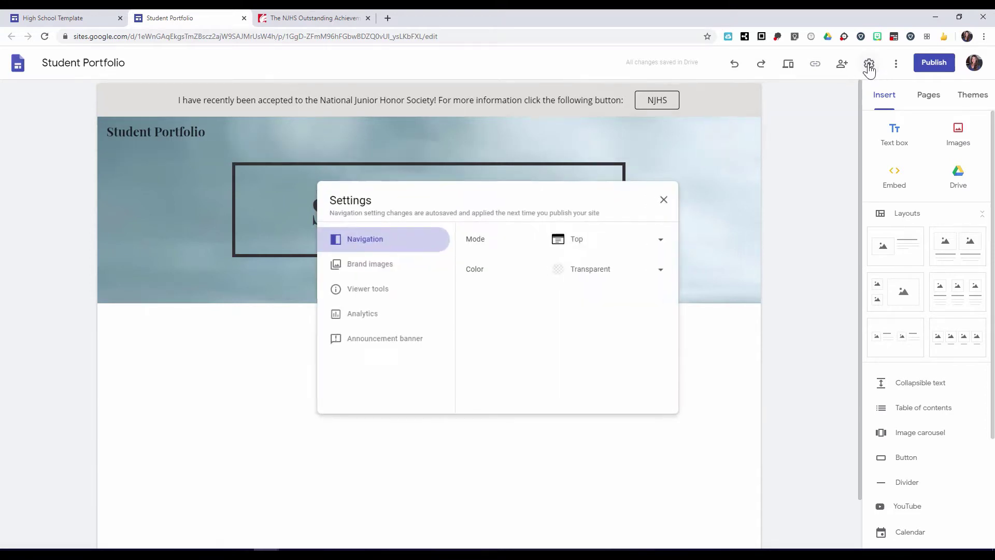
{"action": "left_click", "coordinate": [408, 342]}
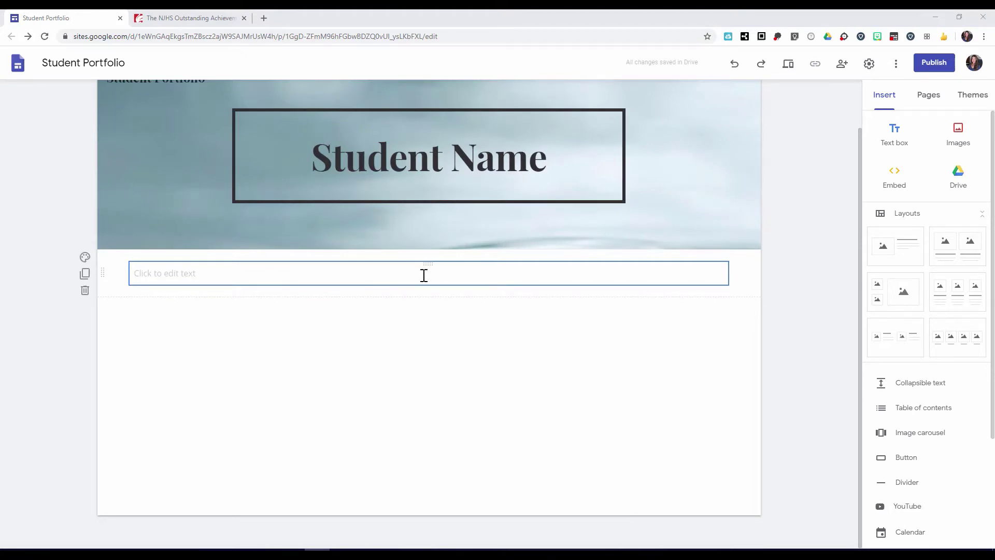
Insert a second text box below the empty one and review its text style and alignment options
{"action": "left_click", "coordinate": [522, 308]}
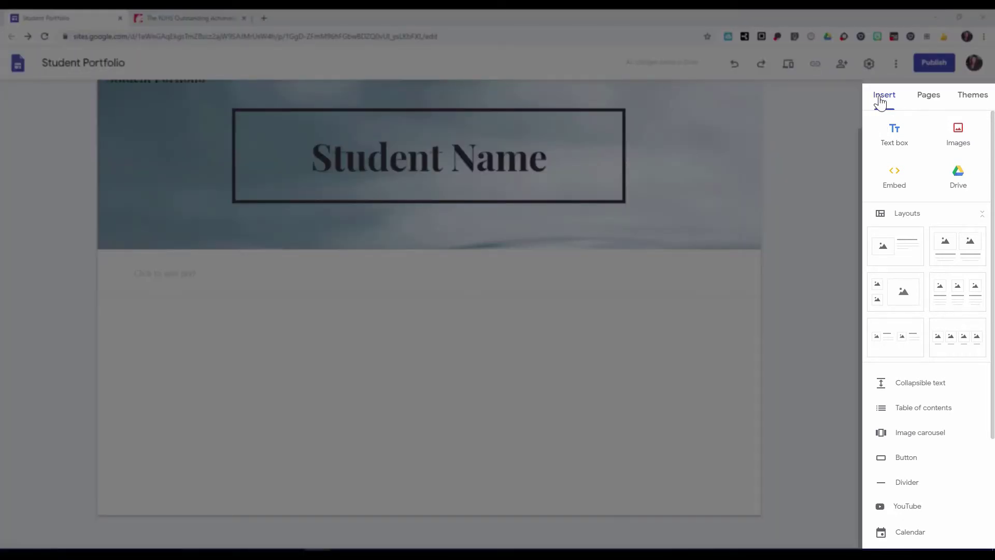
{"action": "left_click", "coordinate": [885, 101]}
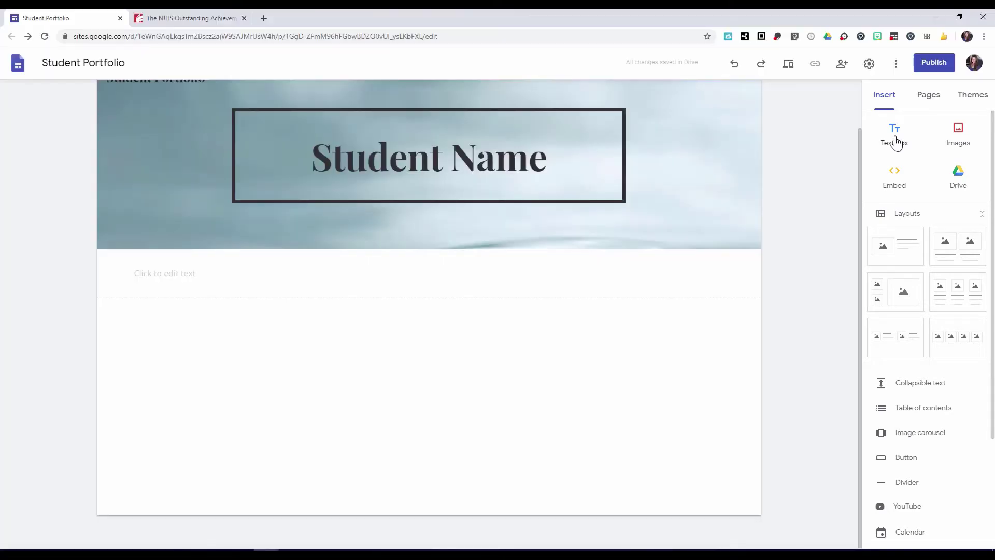
{"action": "left_click", "coordinate": [896, 143]}
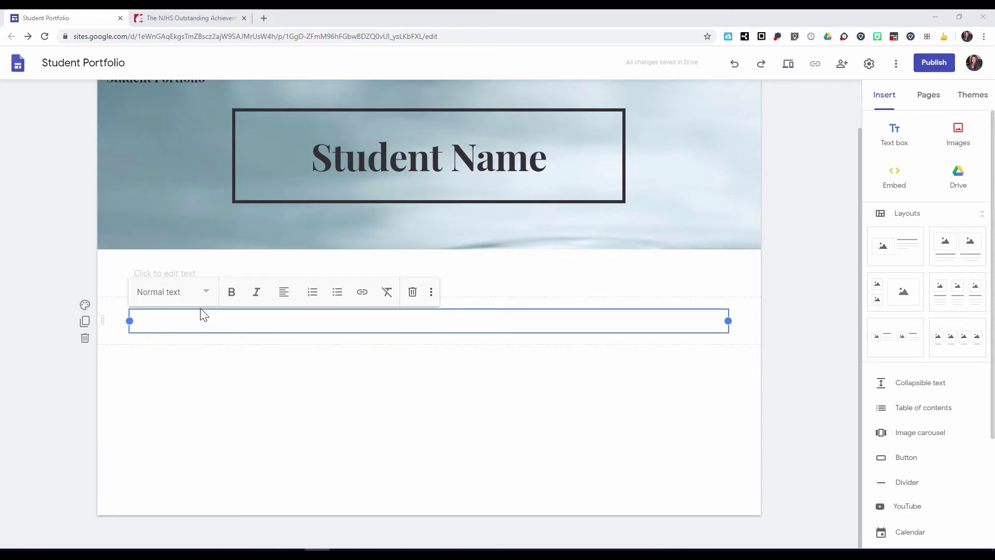
{"action": "left_click", "coordinate": [206, 293]}
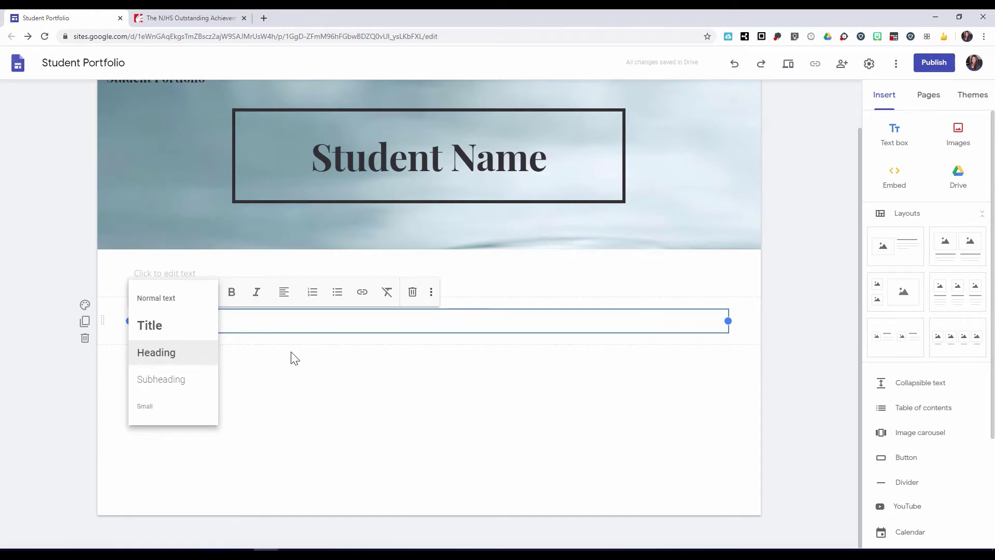
{"action": "left_click", "coordinate": [284, 378]}
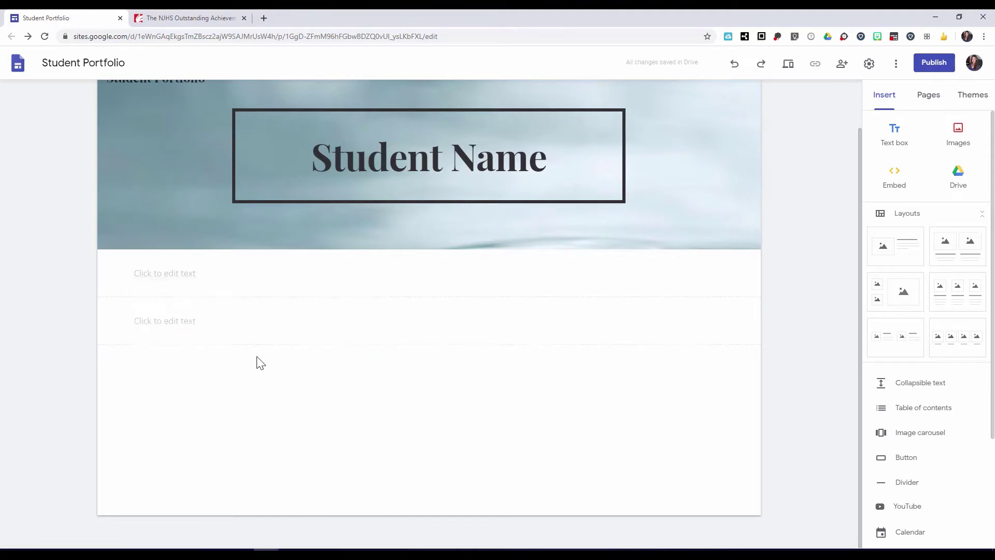
{"action": "left_click", "coordinate": [192, 318]}
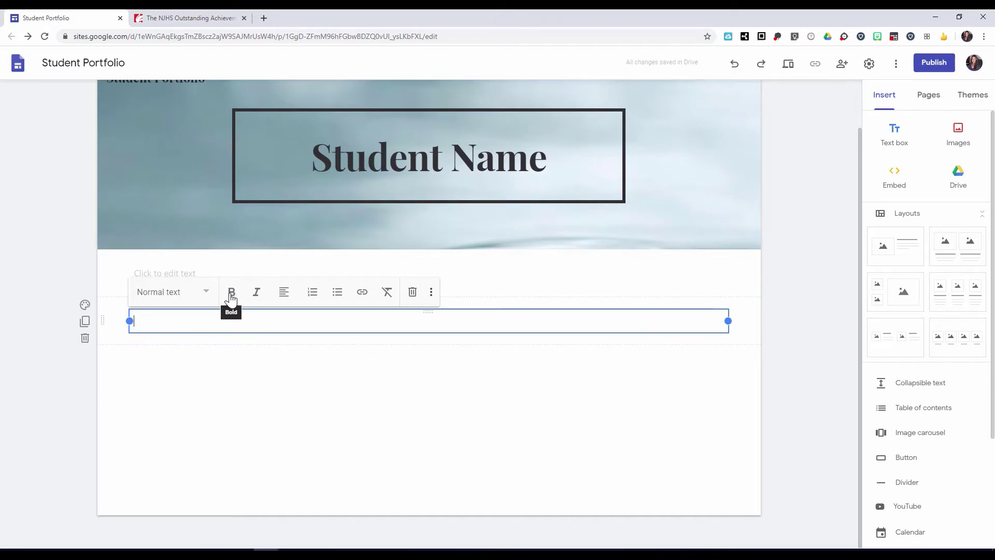
{"action": "left_click", "coordinate": [287, 298]}
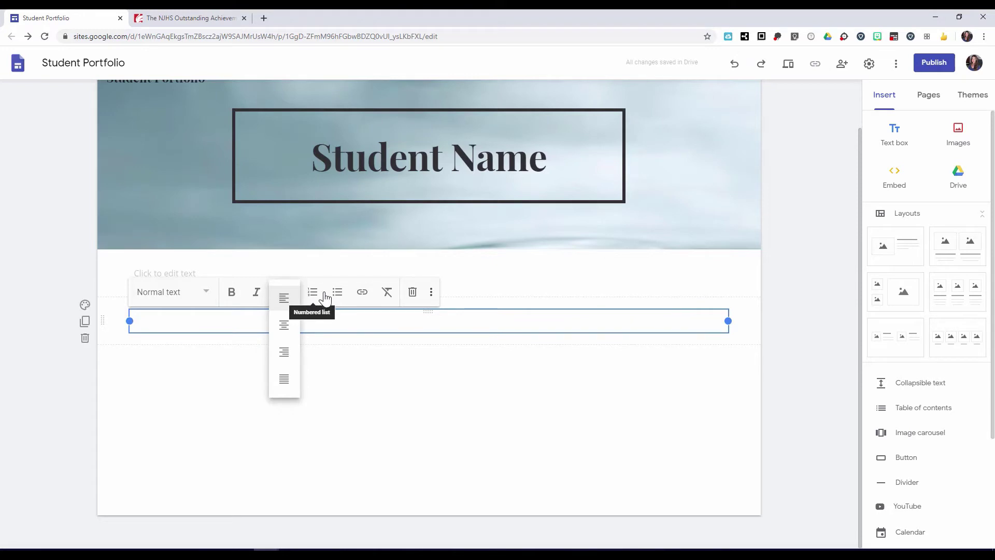
Enter All About Me in the text box below the header and format it as a bold Title
{"action": "left_click", "coordinate": [170, 326]}
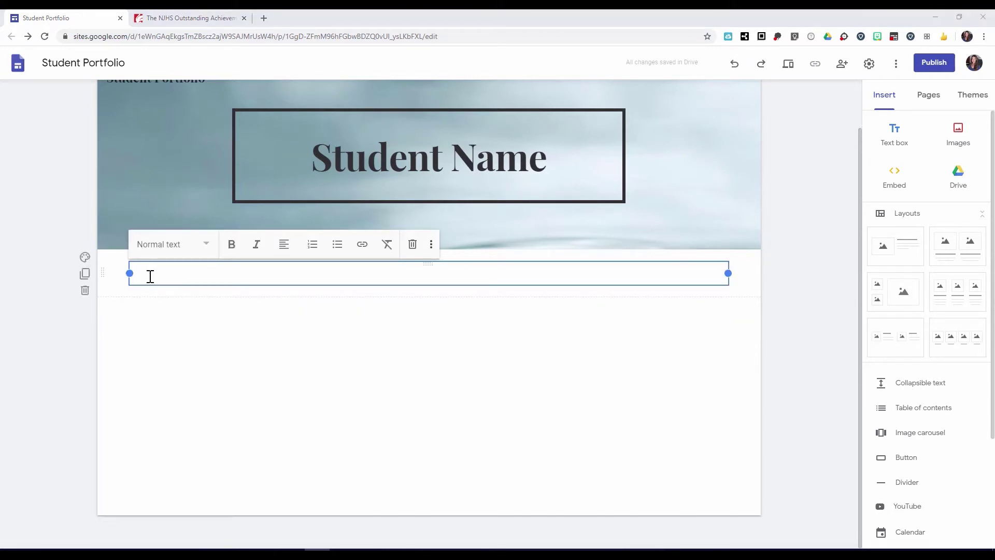
{"action": "type", "text": "All"}
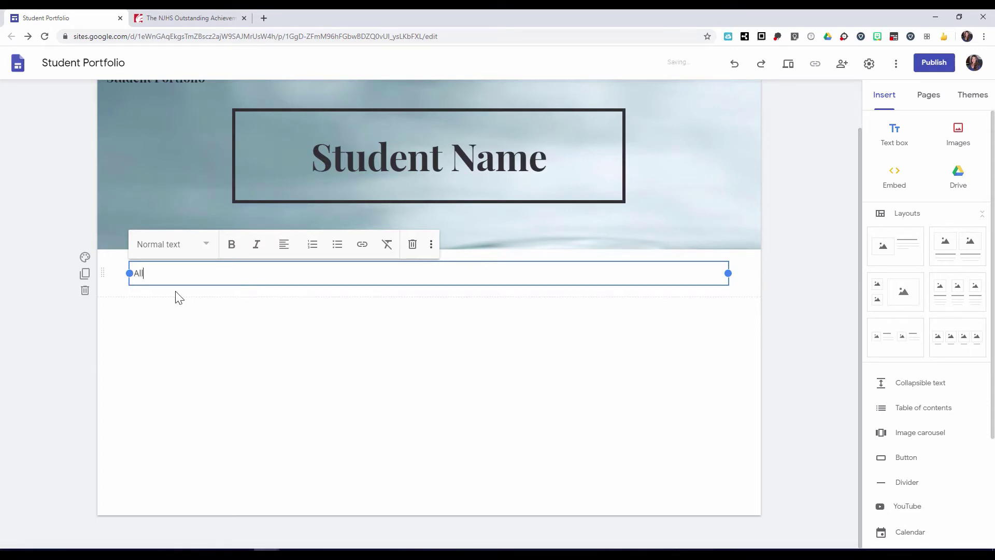
{"action": "type", "text": " About Me"}
{"action": "left_click", "coordinate": [205, 247]}
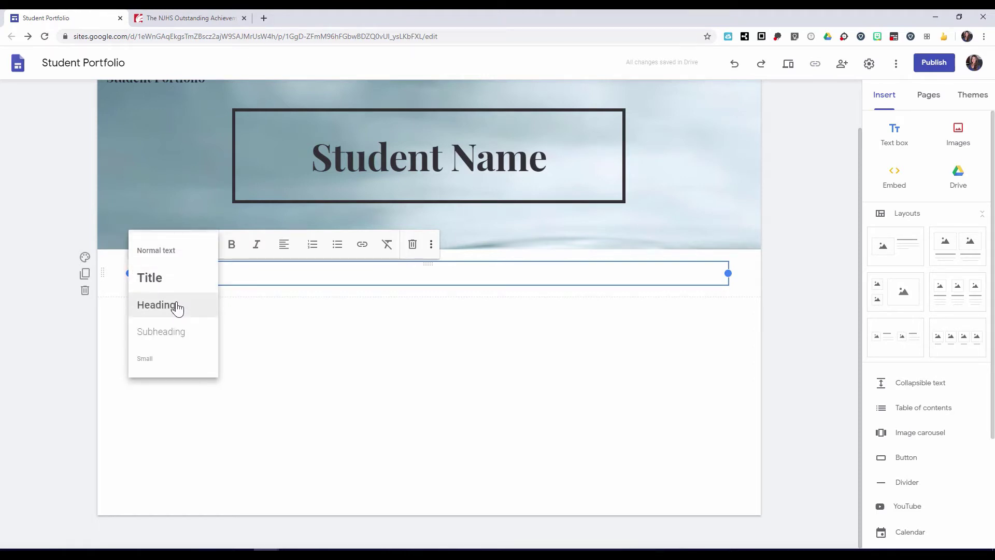
{"action": "left_click", "coordinate": [182, 286]}
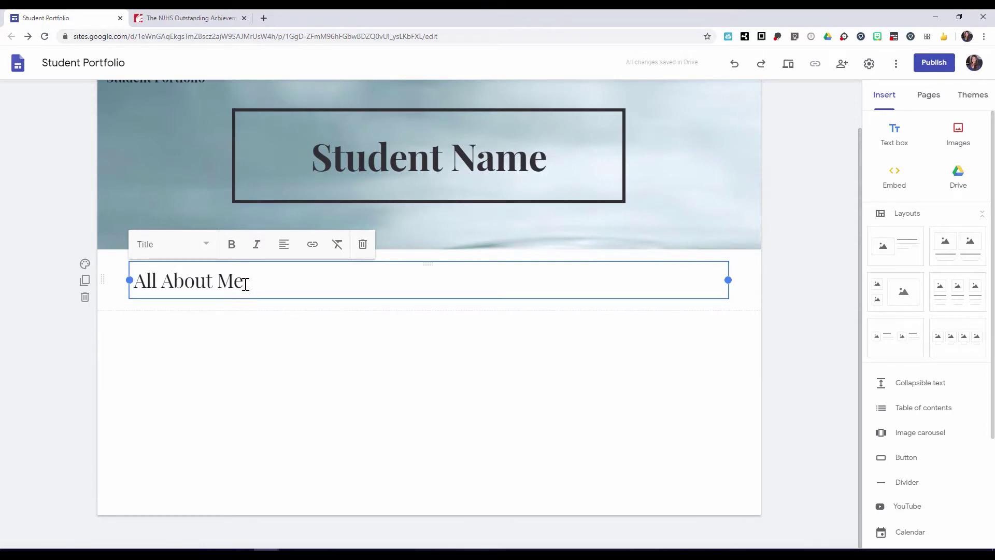
{"action": "left_click_drag", "start_coordinate": [244, 282], "coordinate": [135, 285]}
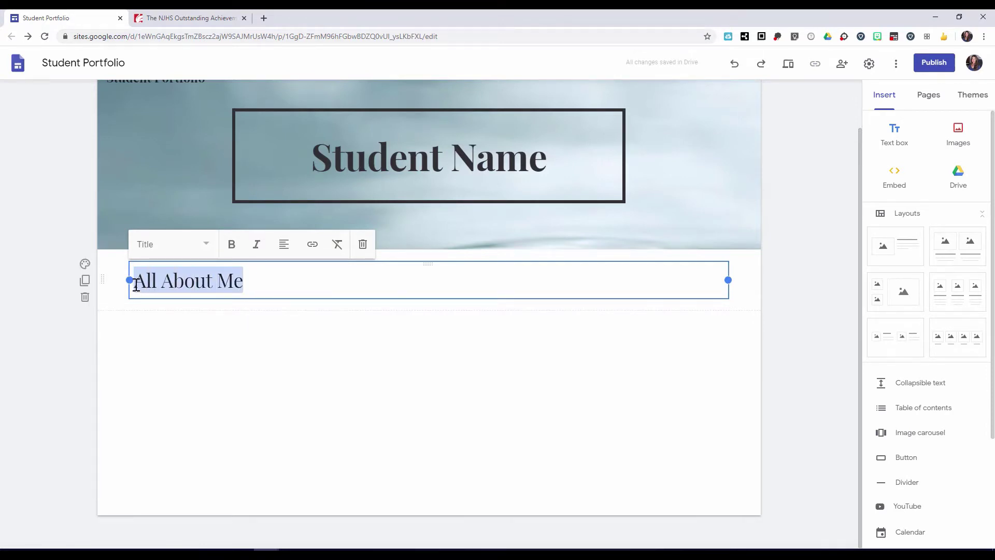
{"action": "left_click", "coordinate": [232, 248]}
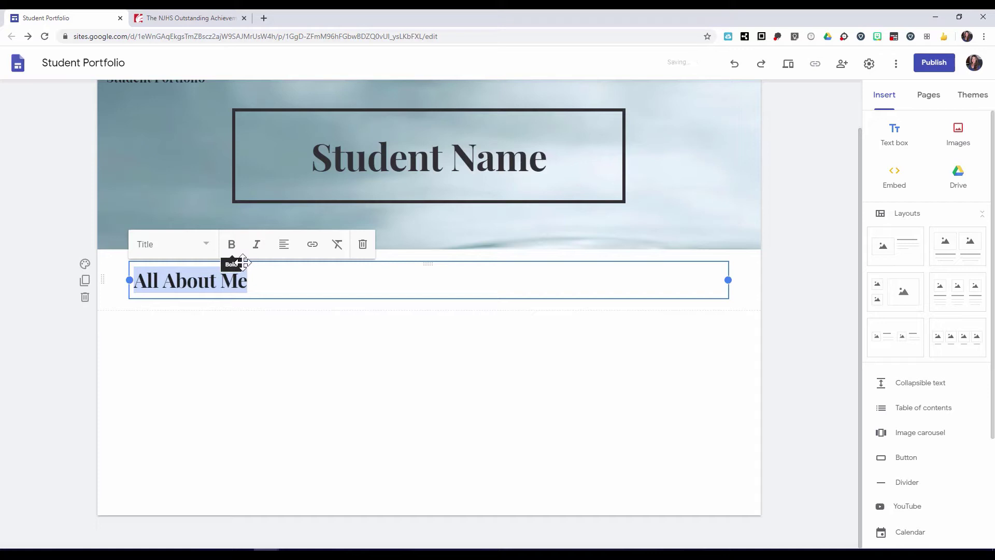
{"action": "left_click", "coordinate": [278, 285]}
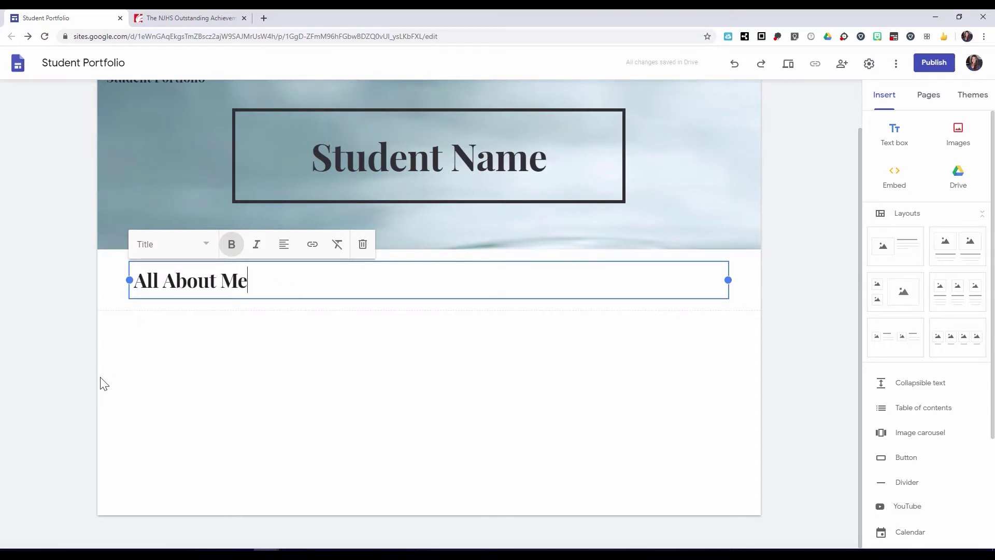
Try the Emphasis 1 and Emphasis 2 backgrounds on the All About Me section
{"action": "mouse_move", "coordinate": [98, 292]}
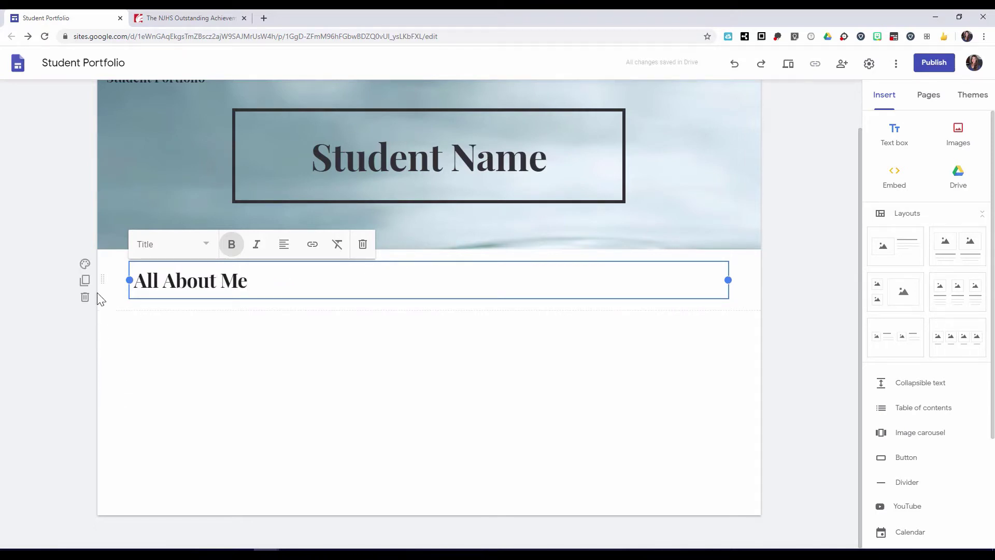
{"action": "left_click", "coordinate": [85, 264]}
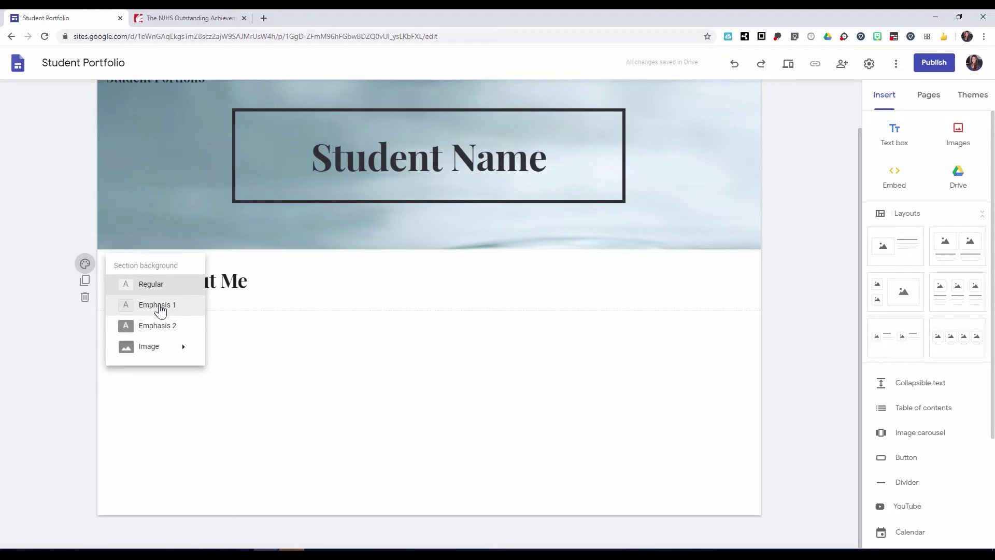
{"action": "left_click", "coordinate": [161, 309]}
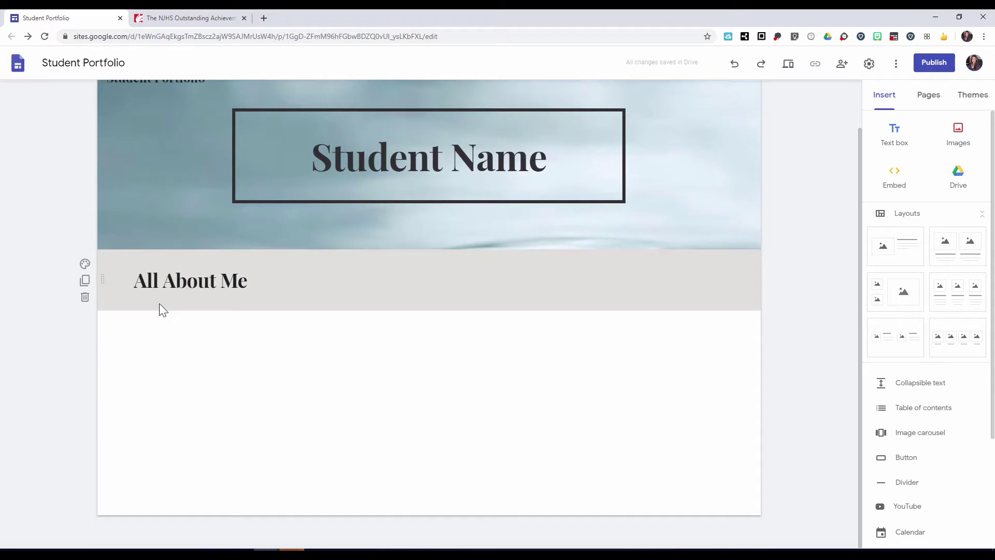
{"action": "left_click", "coordinate": [85, 264]}
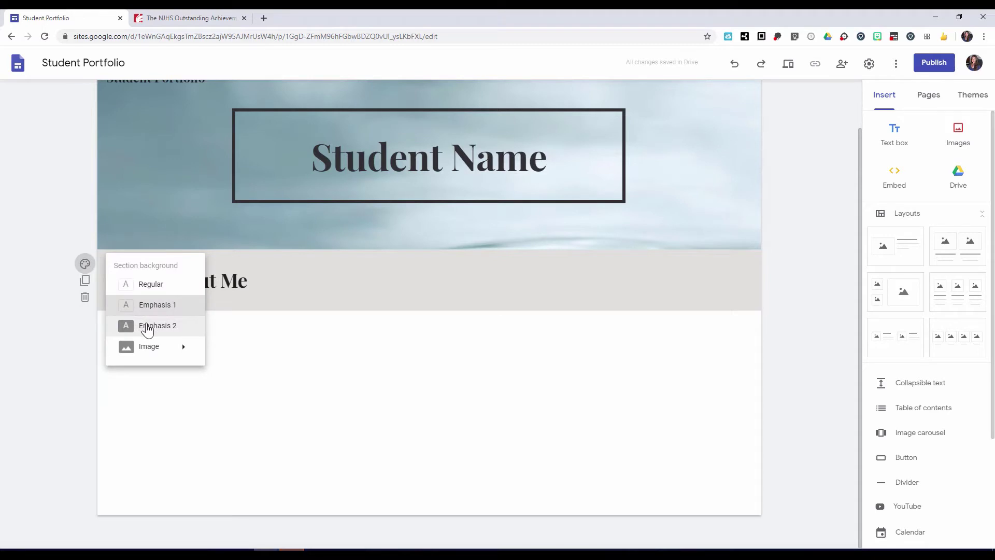
{"action": "left_click", "coordinate": [148, 327]}
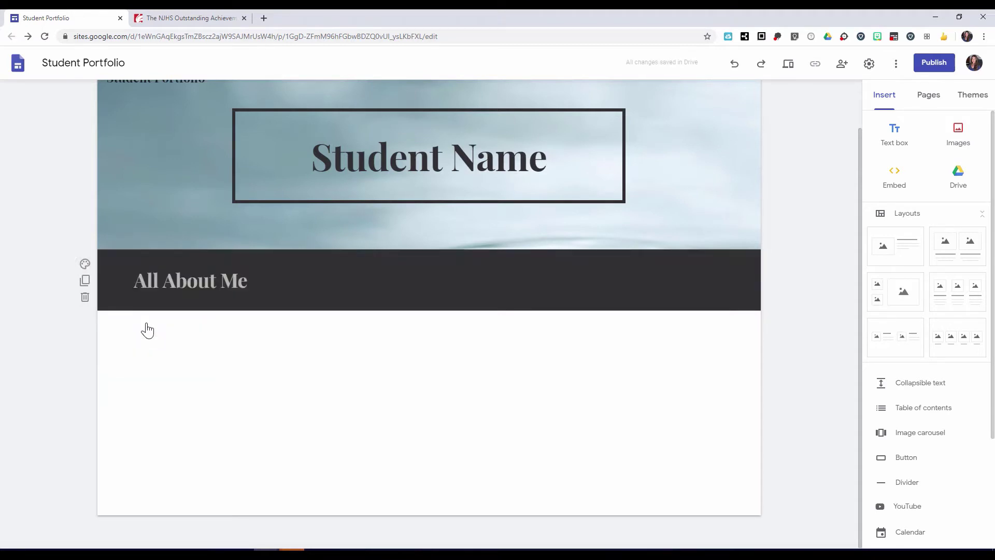
Set the All About Me section's background to the light keyboard keys image from the gallery
{"action": "left_click", "coordinate": [85, 264]}
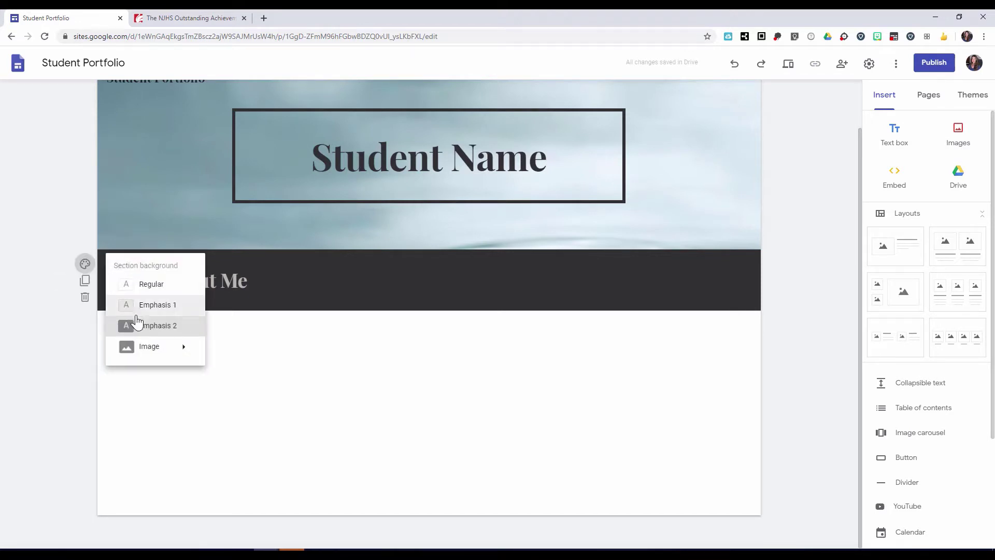
{"action": "mouse_move", "coordinate": [152, 352]}
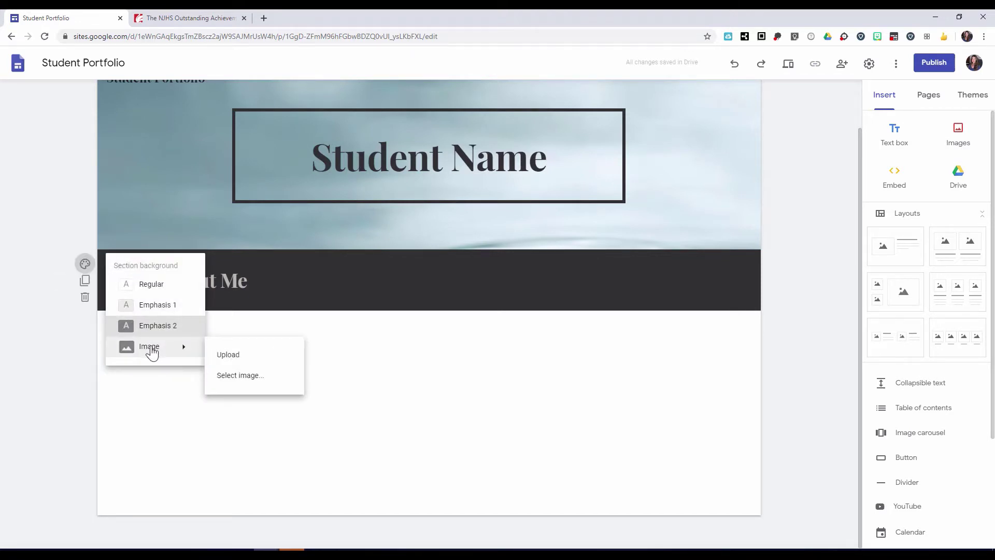
{"action": "left_click", "coordinate": [240, 381]}
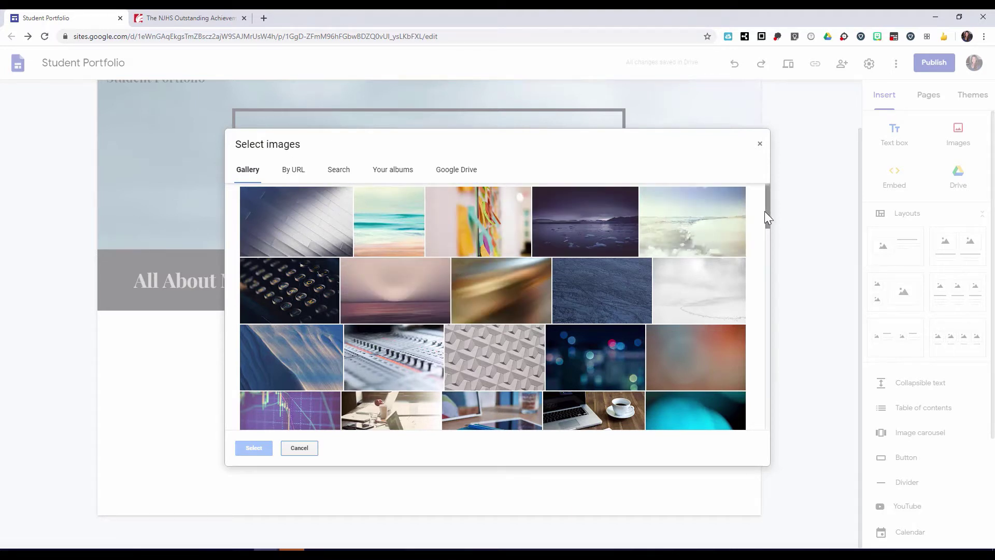
{"action": "left_click_drag", "start_coordinate": [767, 213], "coordinate": [758, 444]}
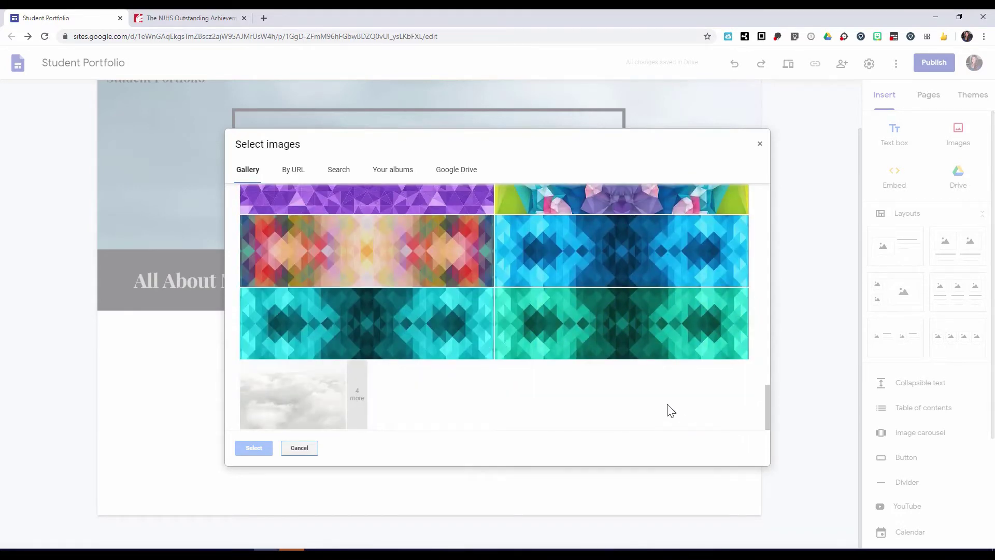
{"action": "left_click", "coordinate": [357, 409]}
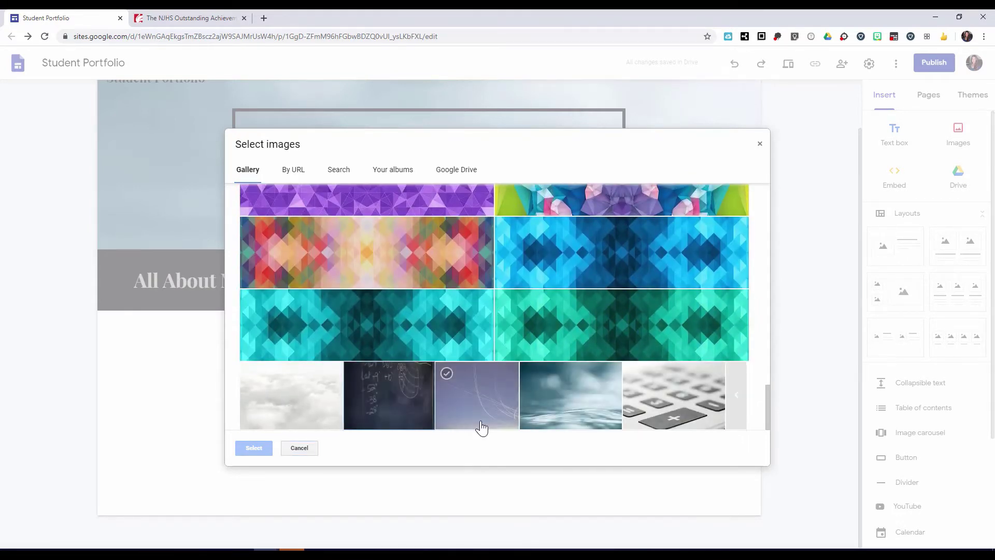
{"action": "left_click", "coordinate": [676, 401]}
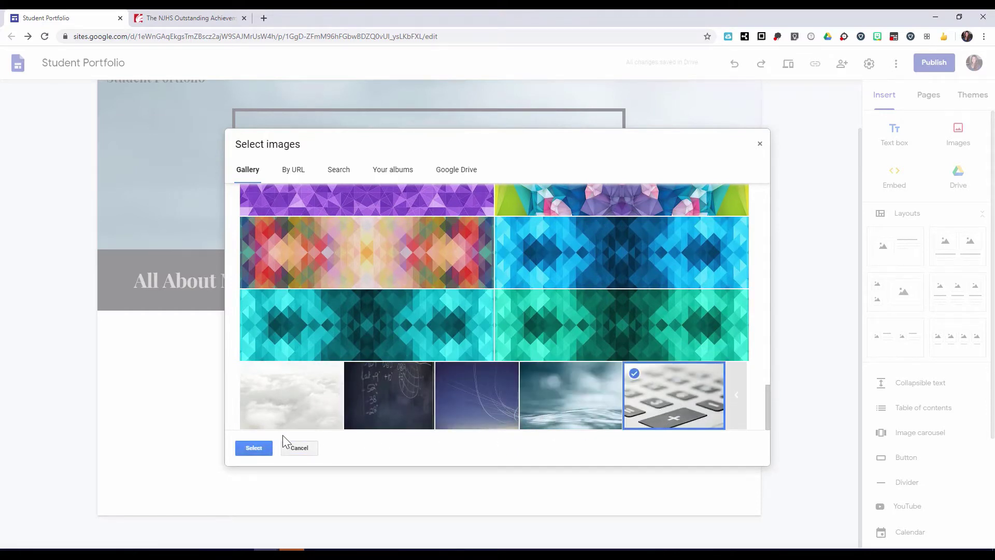
{"action": "left_click", "coordinate": [254, 448]}
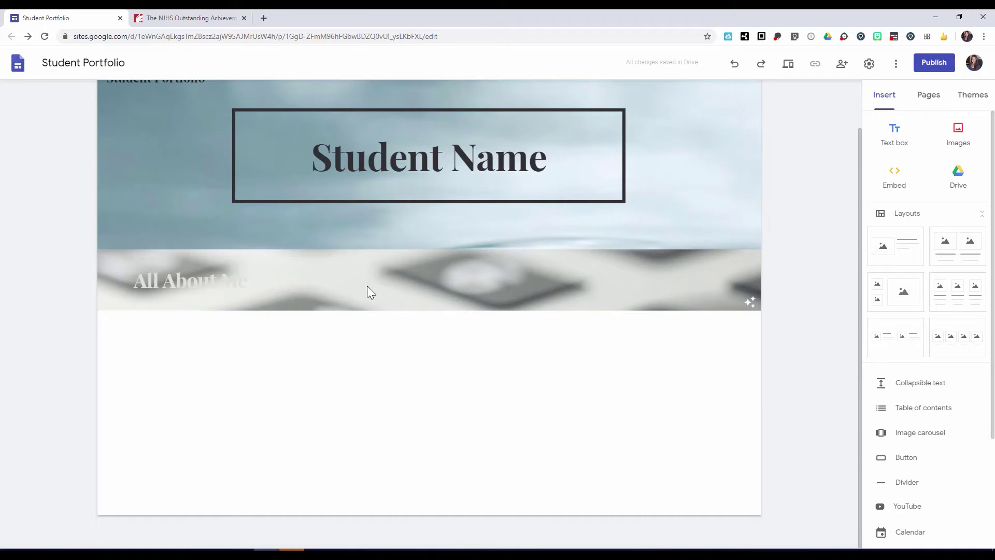
Examine the readability adjustment option on the All About Me section's background image
{"action": "left_click", "coordinate": [322, 282]}
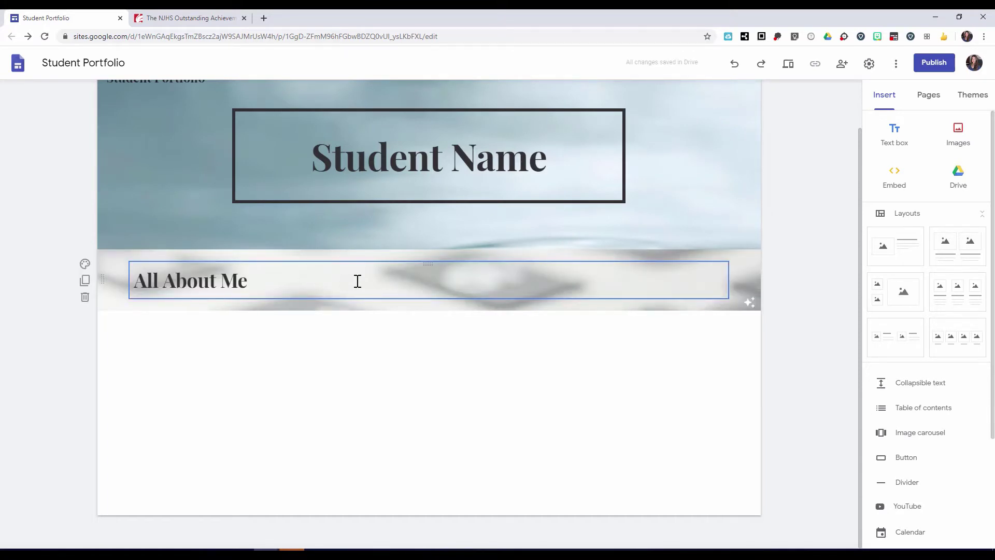
{"action": "left_click", "coordinate": [736, 299]}
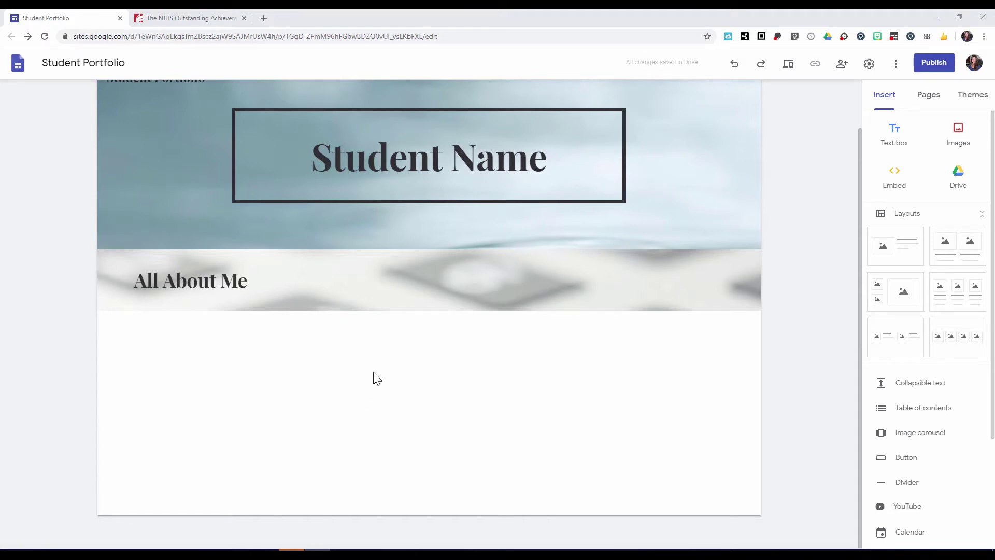
{"action": "mouse_move", "coordinate": [755, 320]}
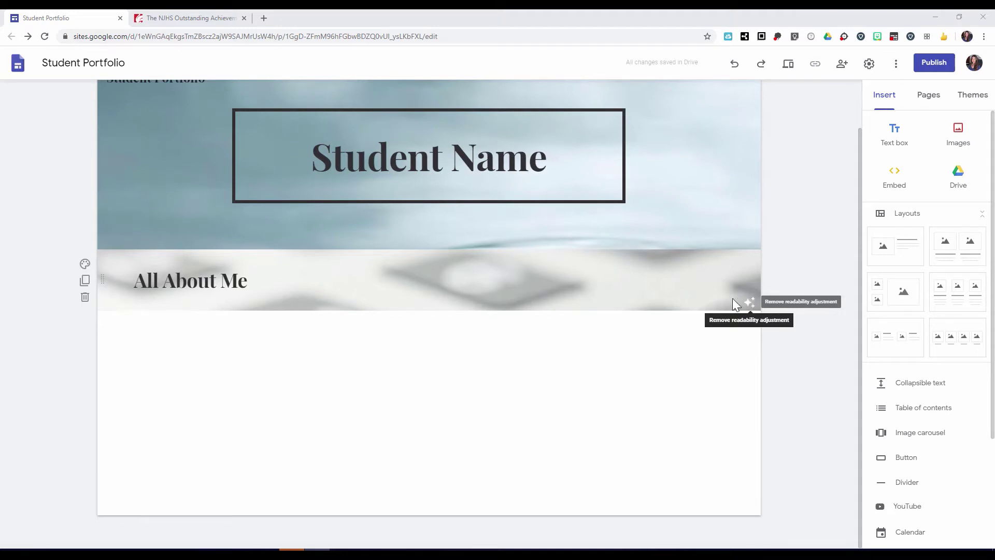
Try out the All About Me section's move handle and the resize handle on its text box's left edge
{"action": "left_click", "coordinate": [247, 280]}
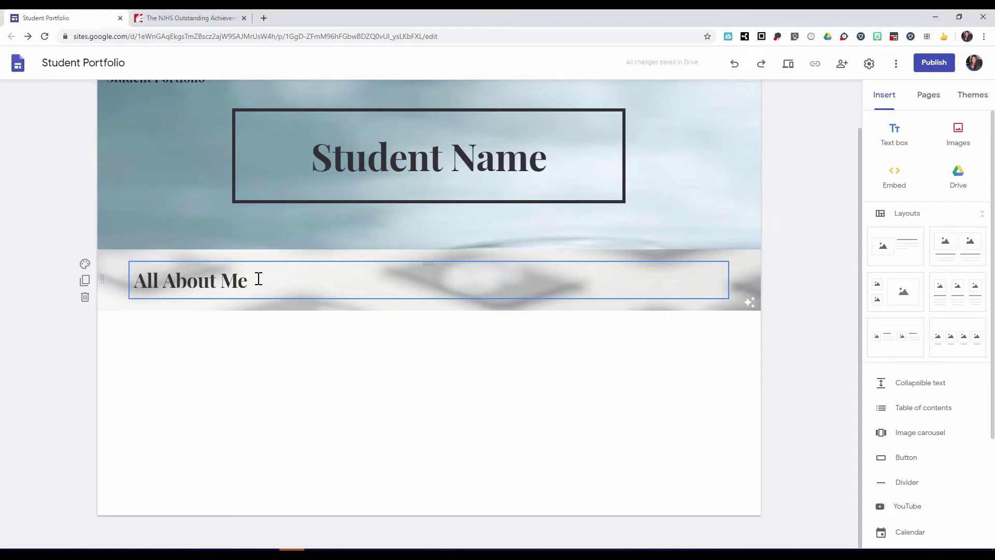
{"action": "left_click", "coordinate": [253, 283]}
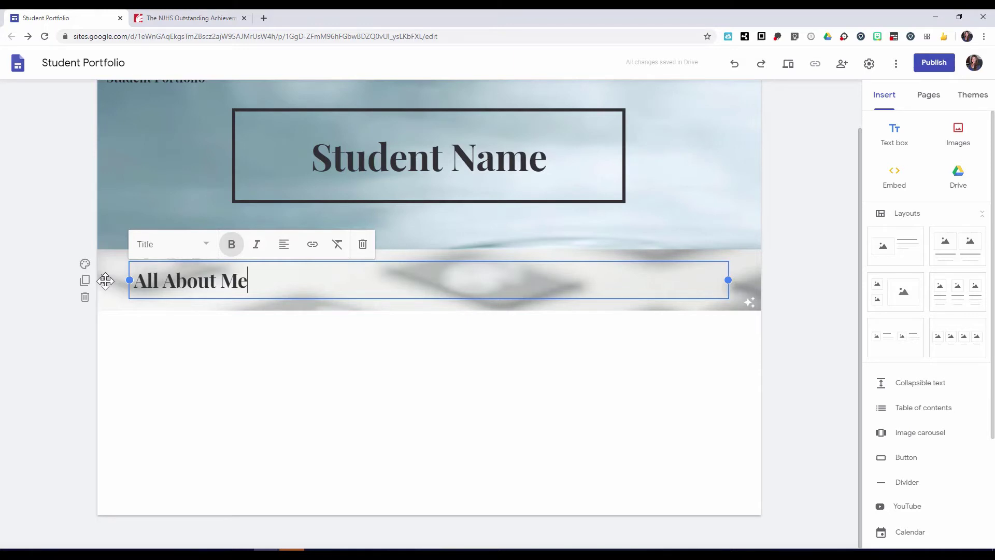
{"action": "mouse_move", "coordinate": [106, 280]}
{"action": "left_mouse_down"}
{"action": "mouse_move", "coordinate": [131, 283]}
{"action": "mouse_move", "coordinate": [83, 278]}
{"action": "mouse_move", "coordinate": [127, 435]}
{"action": "mouse_move", "coordinate": [107, 433]}
{"action": "mouse_move", "coordinate": [117, 440]}
{"action": "mouse_move", "coordinate": [119, 283]}
{"action": "mouse_move", "coordinate": [105, 284]}
{"action": "mouse_move", "coordinate": [112, 404]}
{"action": "mouse_move", "coordinate": [136, 275]}
{"action": "mouse_move", "coordinate": [107, 280]}
{"action": "left_mouse_up"}
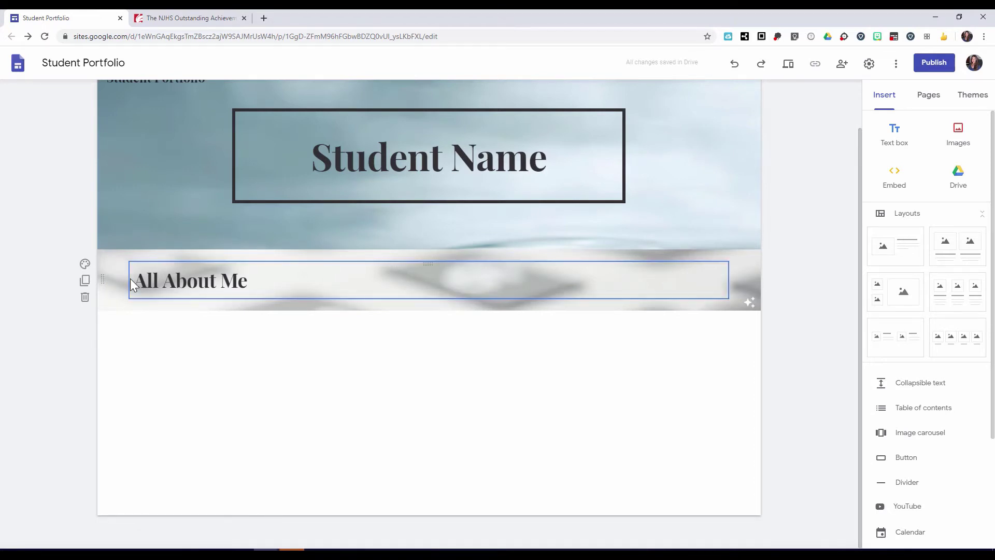
{"action": "left_click", "coordinate": [129, 279]}
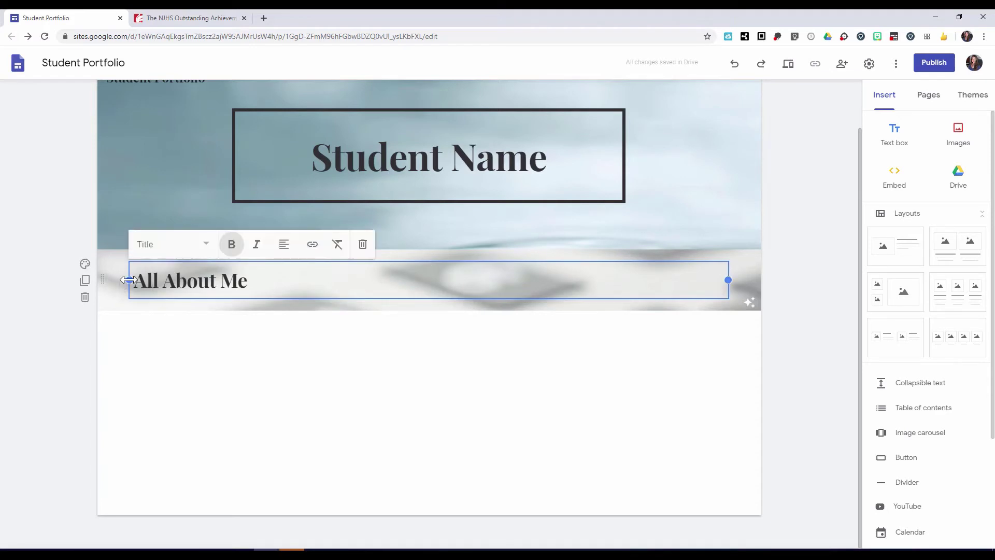
{"action": "left_click_drag", "start_coordinate": [130, 280], "coordinate": [117, 281]}
{"action": "left_click_drag", "start_coordinate": [106, 279], "coordinate": [129, 279]}
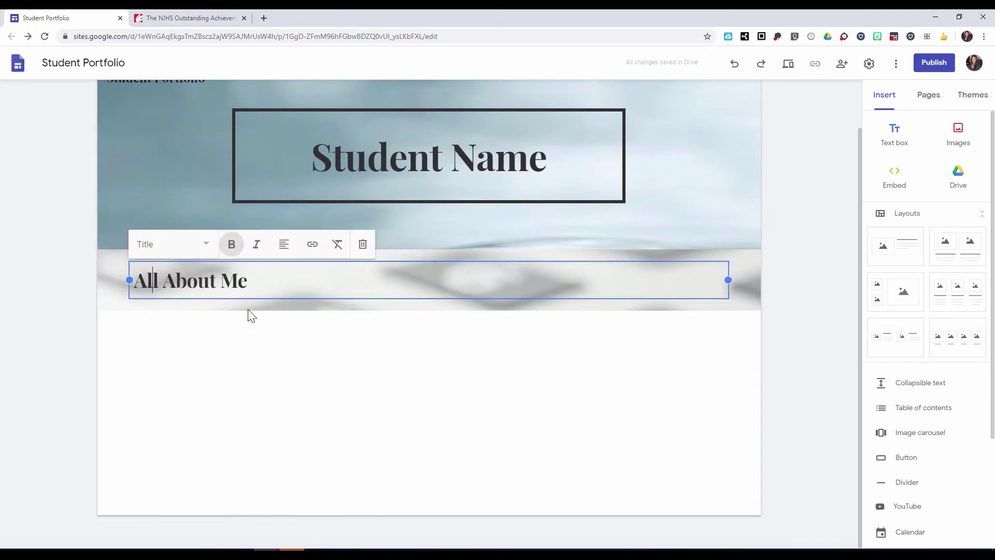
{"action": "mouse_move", "coordinate": [98, 285]}
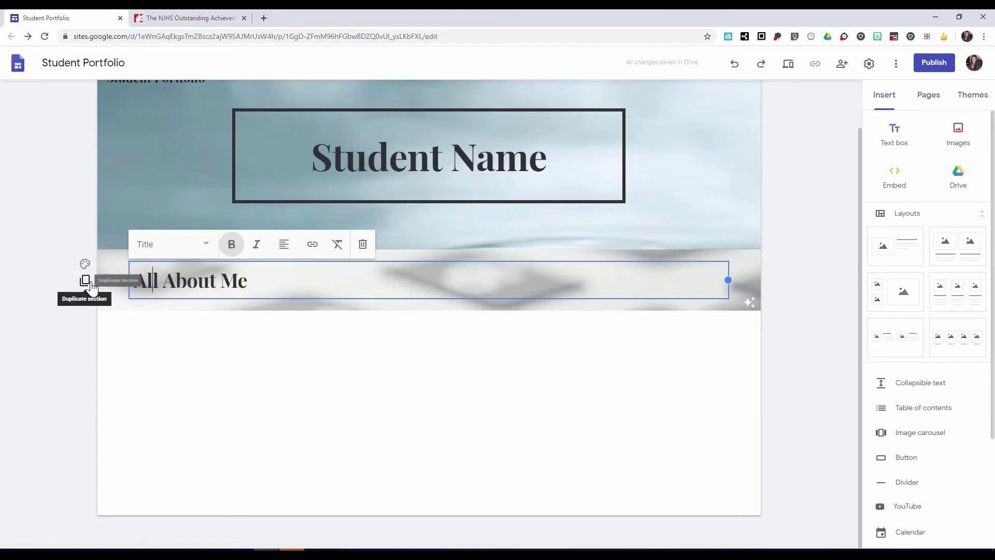
Duplicate the All About Me section three times to get four stacked sections with the same background
{"action": "left_click", "coordinate": [356, 385]}
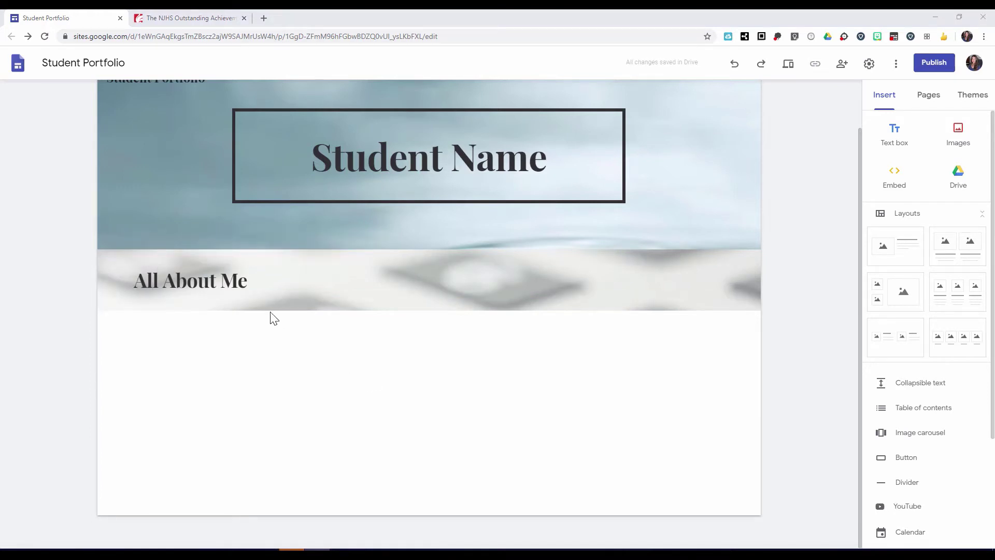
{"action": "mouse_move", "coordinate": [253, 289]}
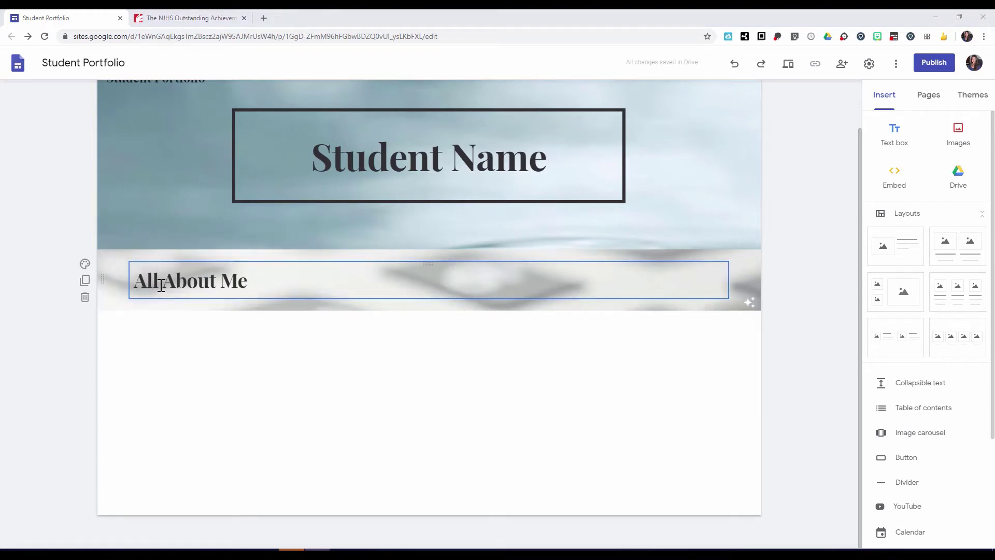
{"action": "left_click", "coordinate": [85, 280]}
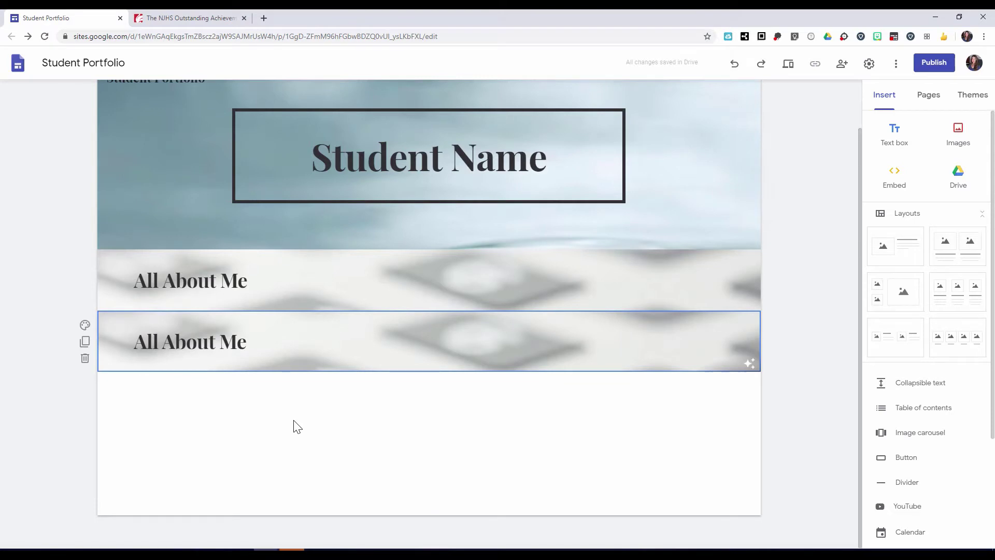
{"action": "left_click", "coordinate": [85, 342]}
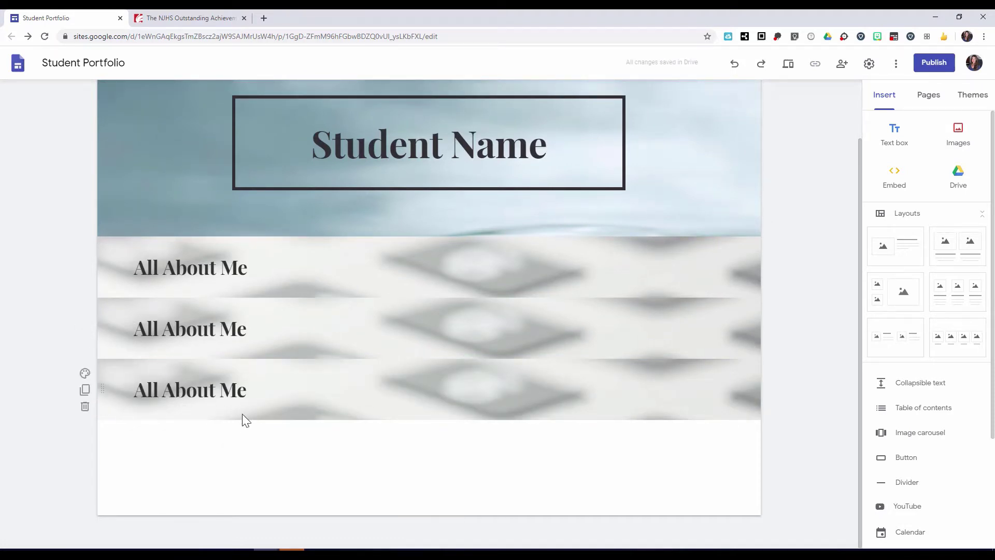
{"action": "left_click", "coordinate": [85, 390]}
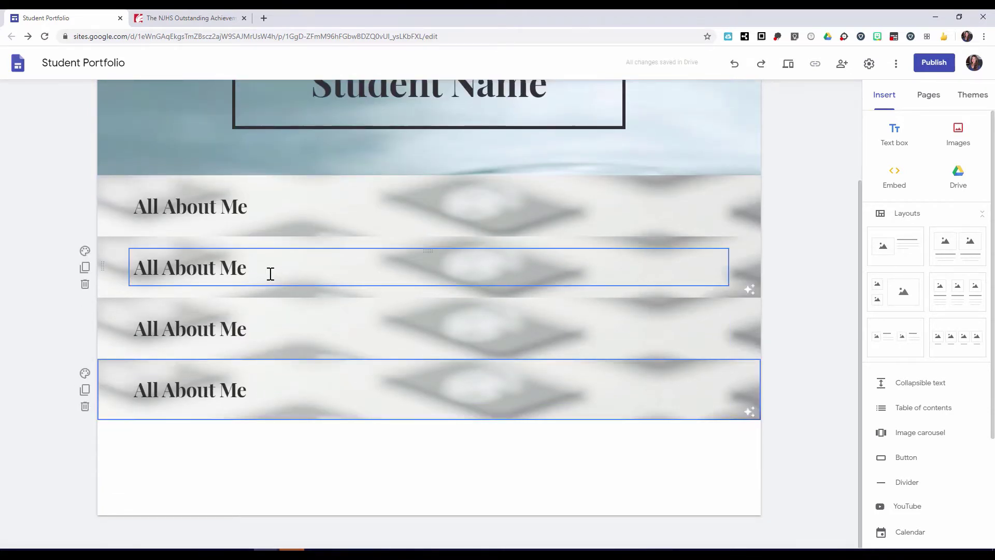
Replace the heading of the second All About Me section with "School Year Goals"
{"action": "left_click", "coordinate": [266, 273]}
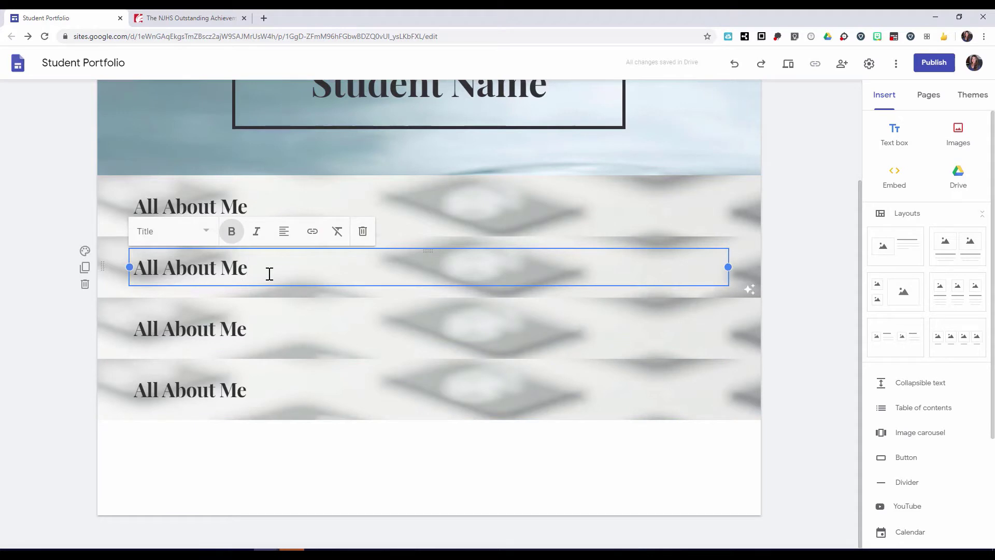
{"action": "left_click_drag", "start_coordinate": [270, 273], "coordinate": [139, 274]}
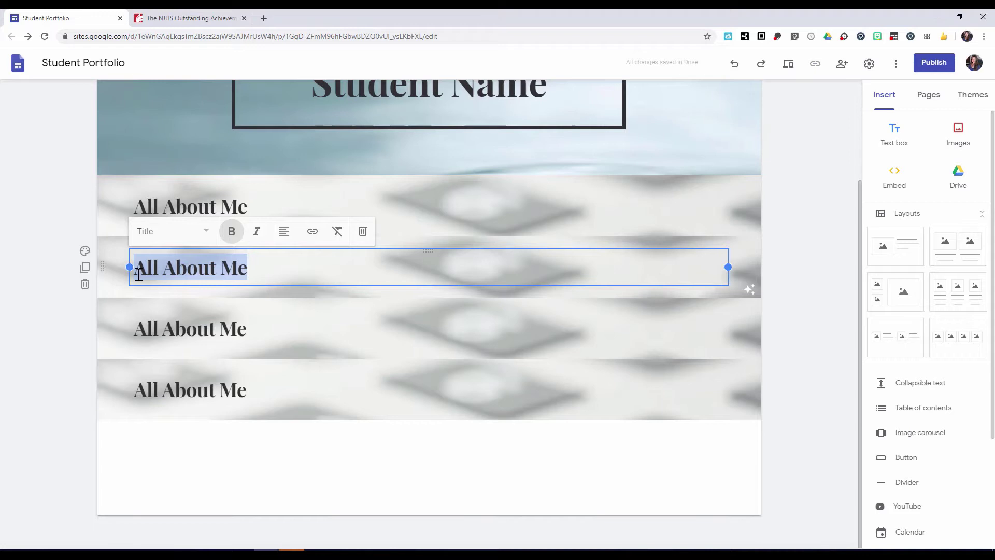
{"action": "type", "text": "School "}
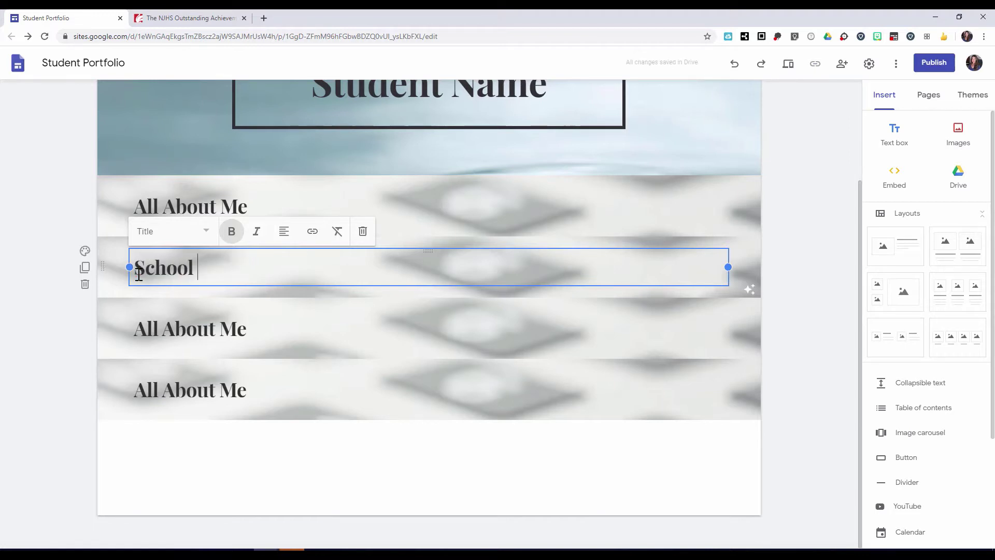
{"action": "type", "text": "Year Goa;"}
{"action": "key", "text": "BackSpace"}
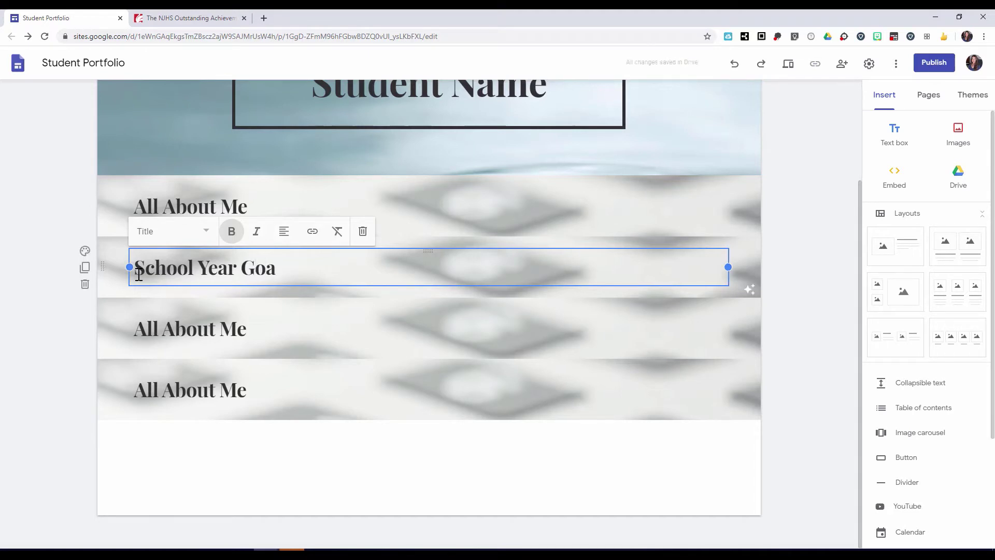
{"action": "type", "text": "ls"}
Replace the heading of the third section with "Future Goals"
{"action": "left_click", "coordinate": [281, 344]}
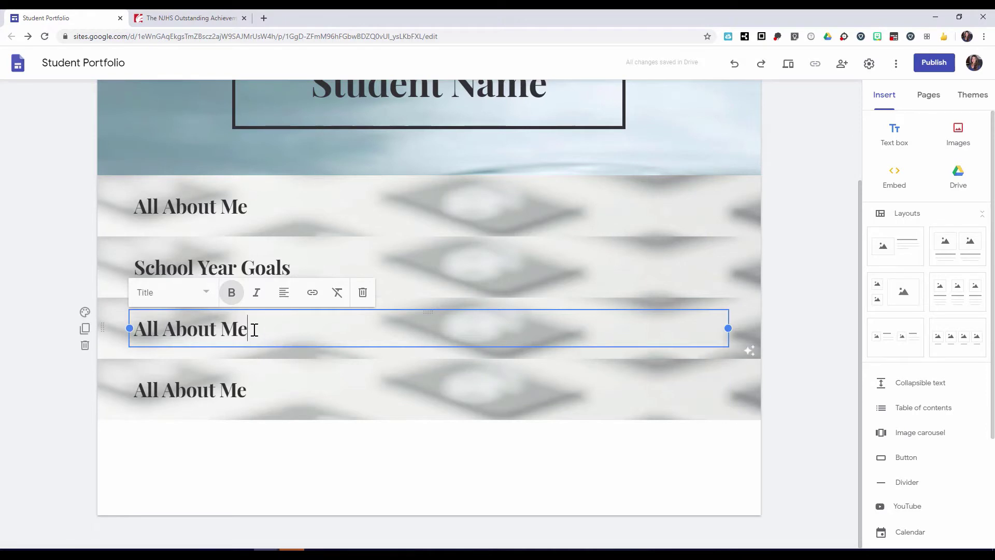
{"action": "left_click_drag", "start_coordinate": [250, 329], "coordinate": [134, 330]}
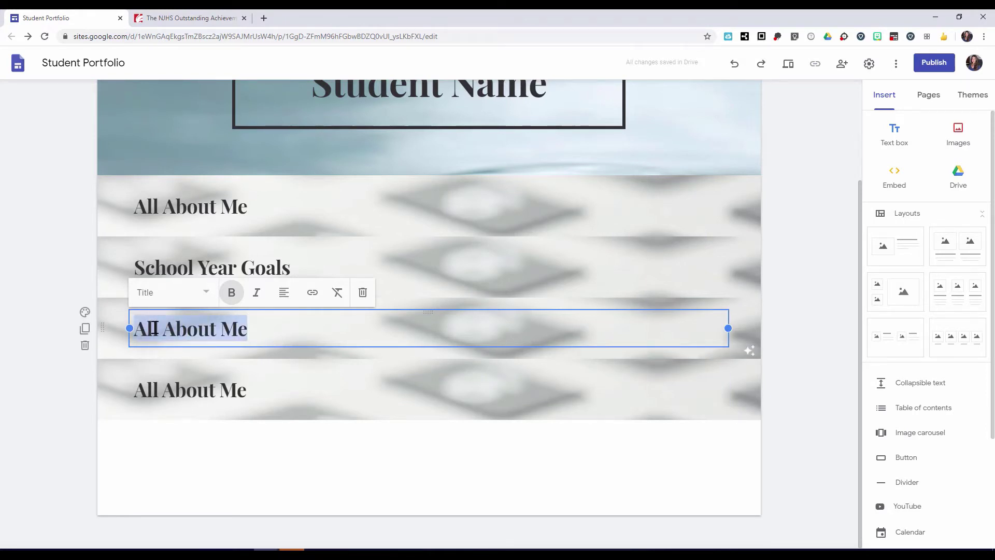
{"action": "type", "text": "Future "}
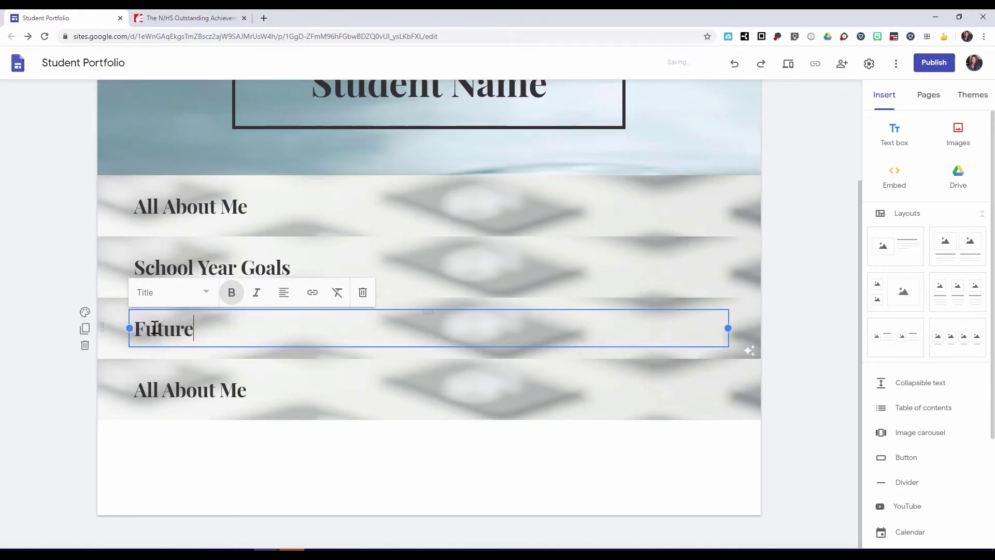
{"action": "type", "text": "Goals"}
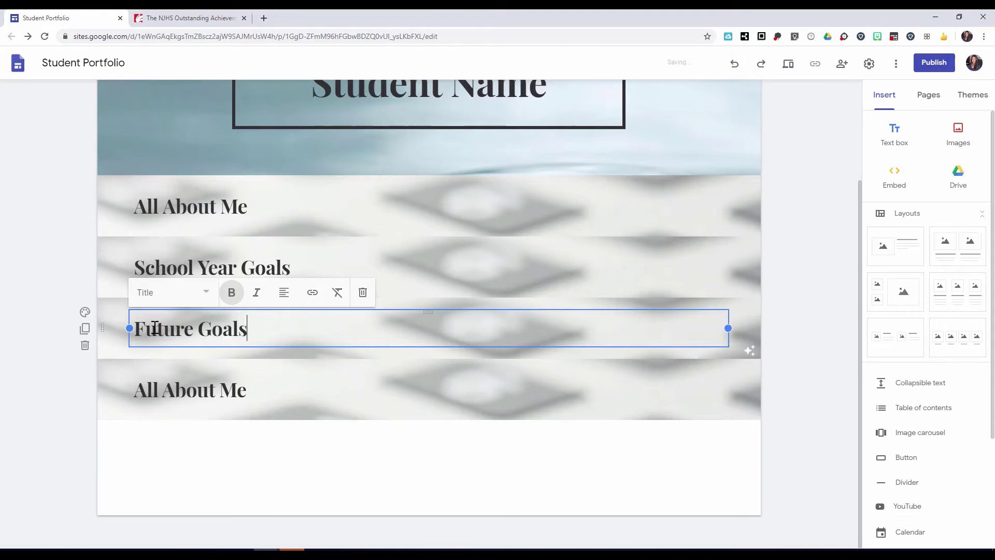
Replace the heading of the fourth section with "My Academic Plan"
{"action": "left_click", "coordinate": [253, 390]}
{"action": "left_click_drag", "start_coordinate": [252, 391], "coordinate": [139, 397]}
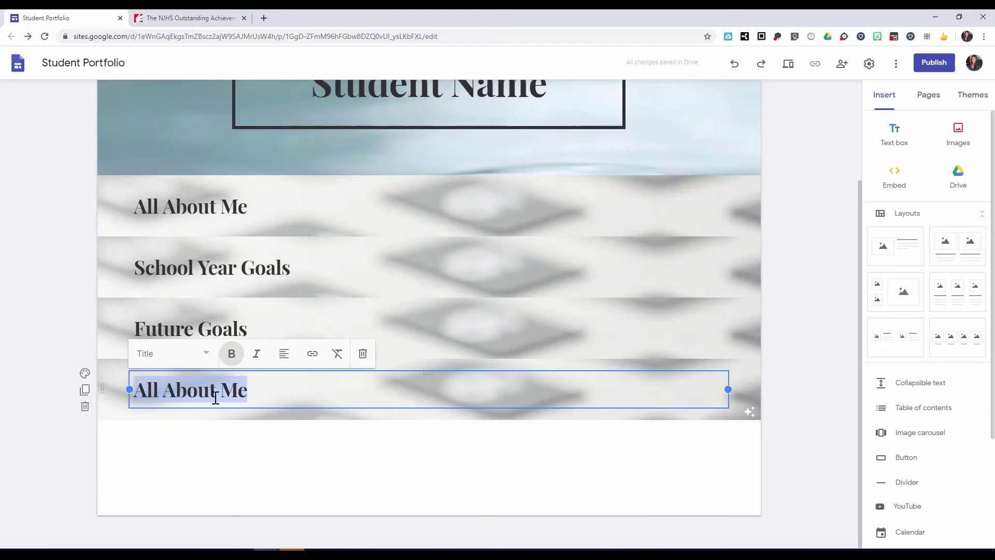
{"action": "key", "text": "BackSpace"}
{"action": "type", "text": "My "}
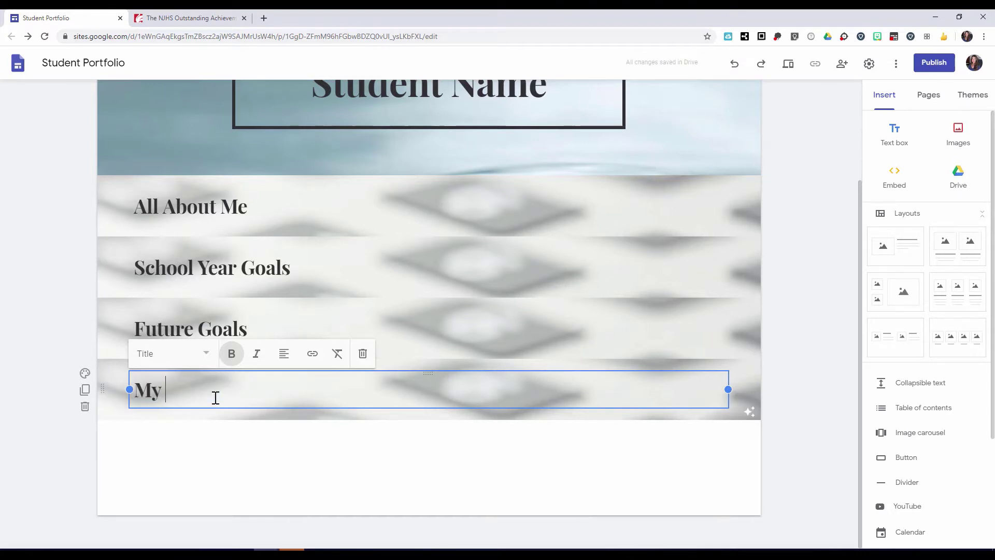
{"action": "type", "text": "Acad"}
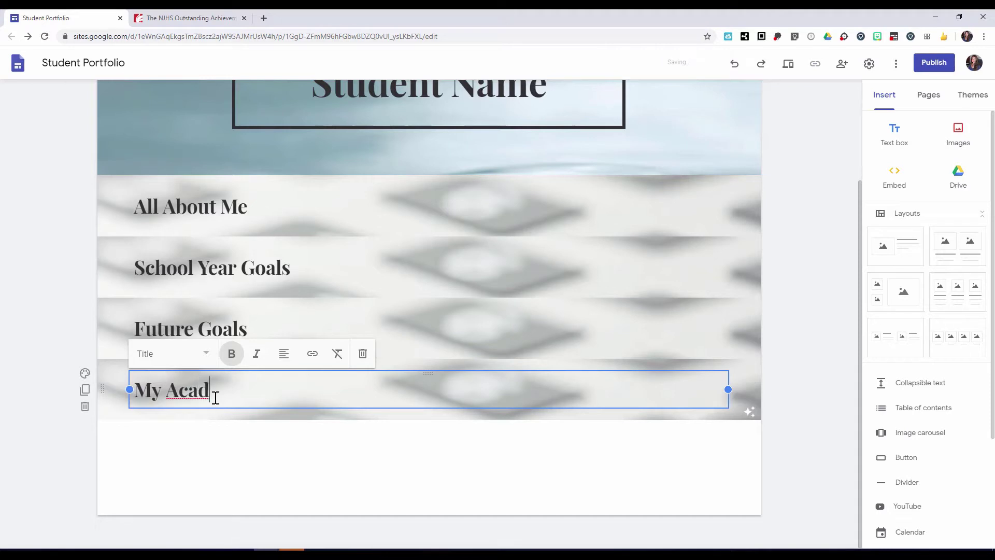
{"action": "type", "text": "emic O"}
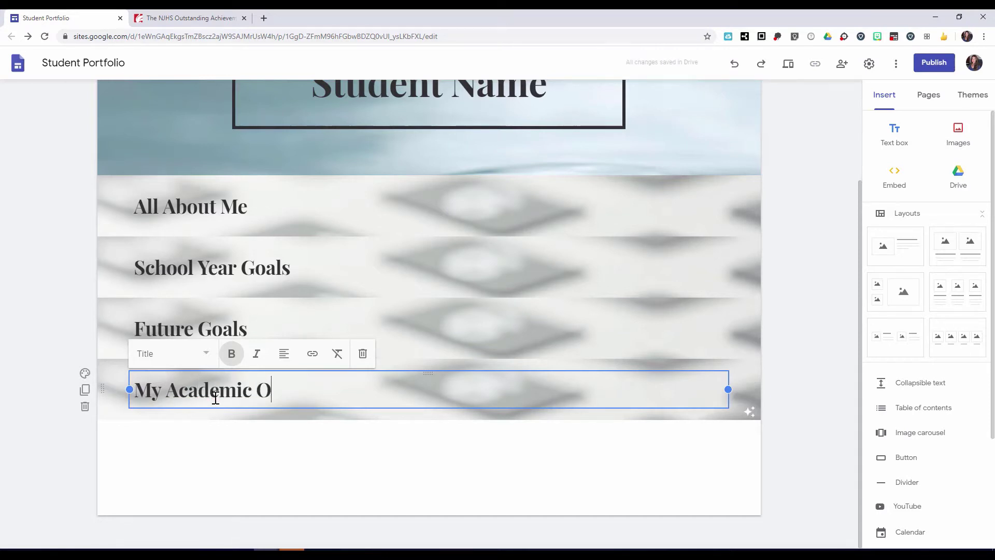
{"action": "key", "text": "BackSpace"}
{"action": "type", "text": "Plan"}
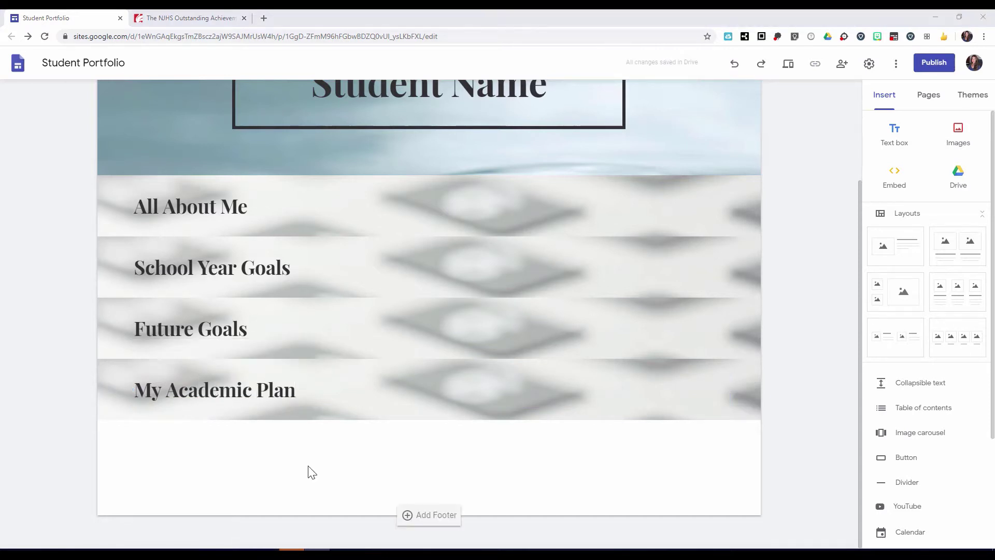
{"action": "left_click", "coordinate": [309, 471]}
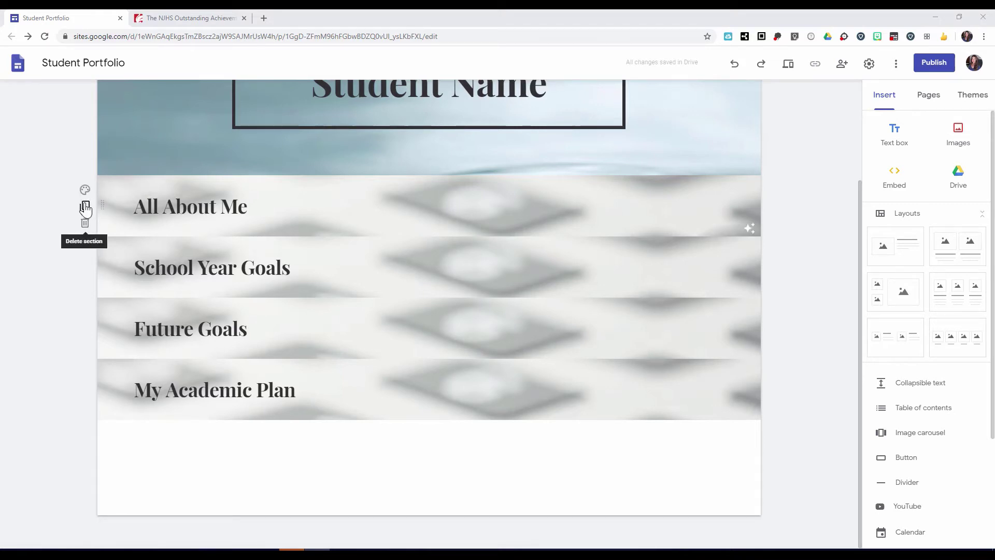
Duplicate the All About Me section and clear the copy's heading text to leave a blank section beneath it
{"action": "left_click", "coordinate": [85, 210]}
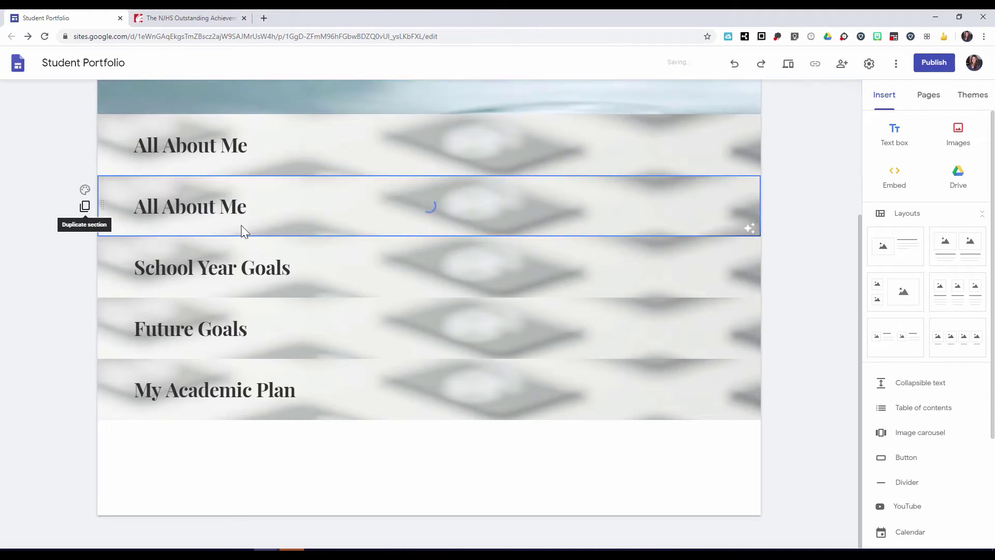
{"action": "left_click_drag", "start_coordinate": [256, 206], "coordinate": [133, 206]}
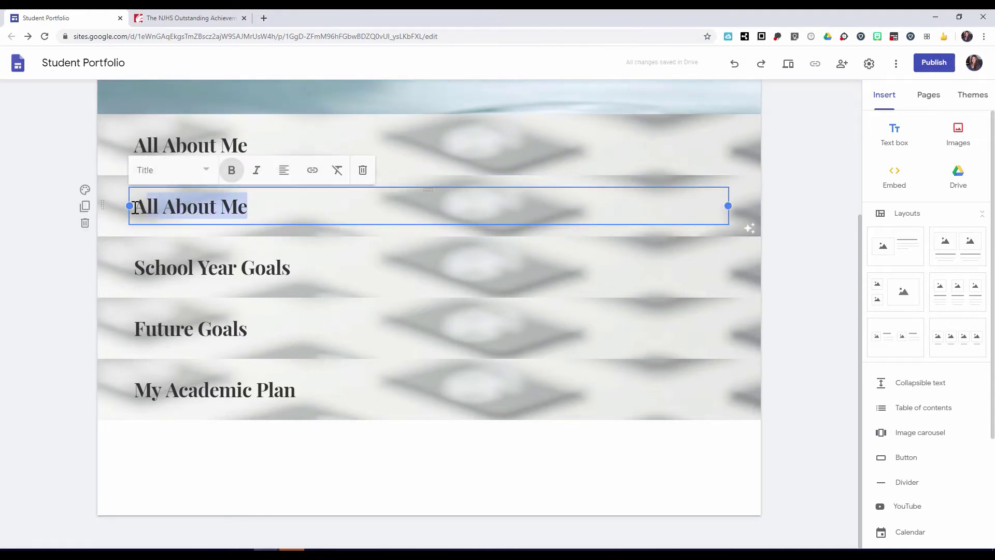
{"action": "key", "text": "BackSpace"}
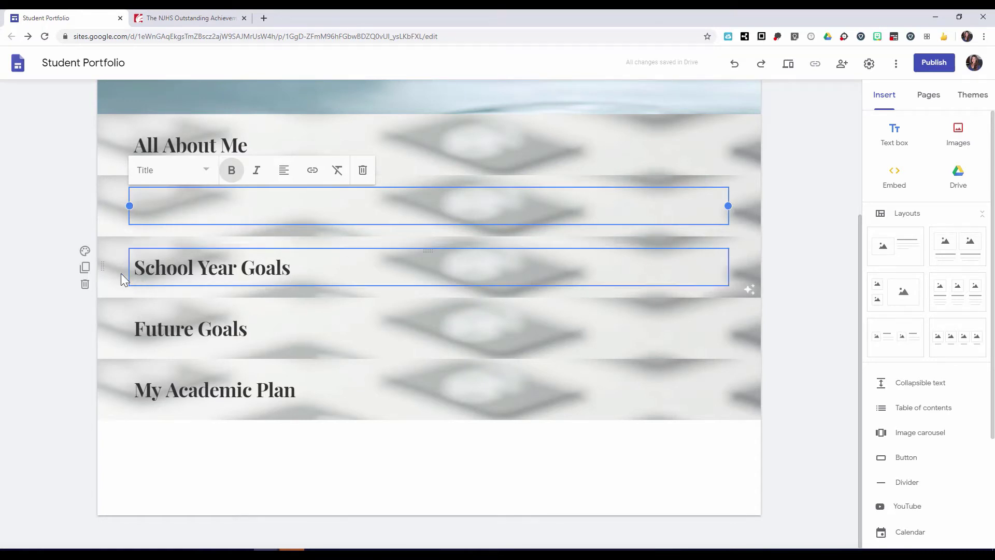
Duplicate the School Year Goals section and clear the copy's heading text
{"action": "left_click", "coordinate": [85, 268]}
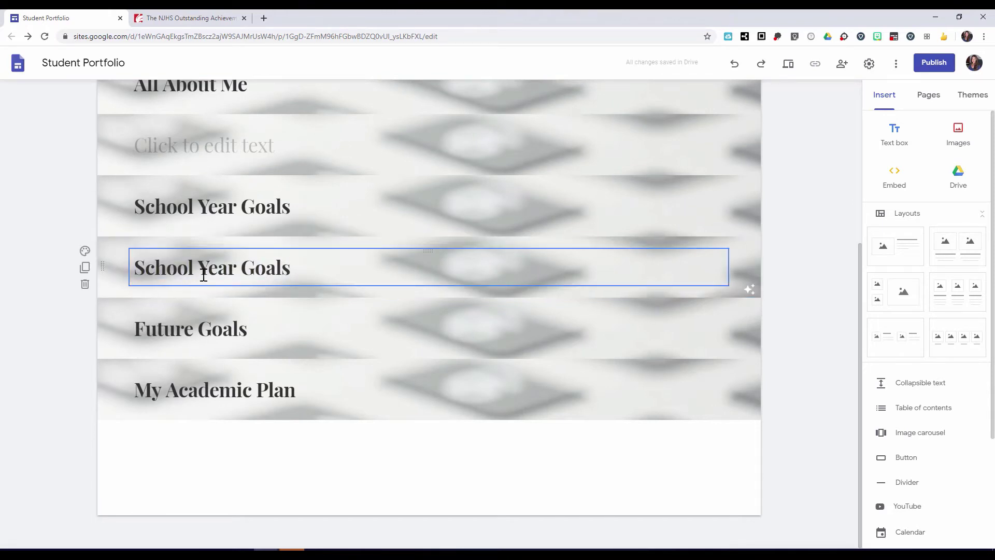
{"action": "left_click", "coordinate": [300, 268]}
{"action": "left_click_drag", "start_coordinate": [286, 267], "coordinate": [133, 267]}
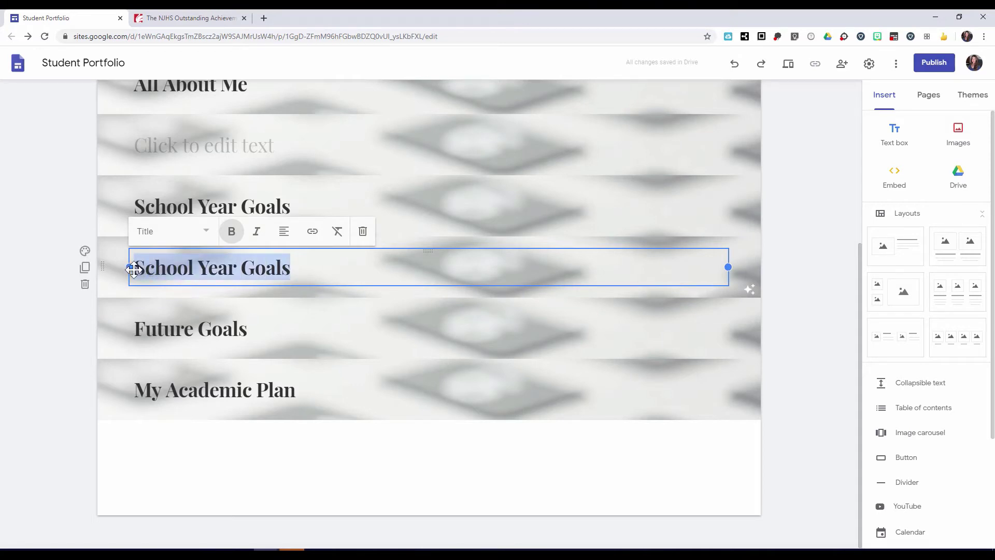
{"action": "key", "text": "BackSpace"}
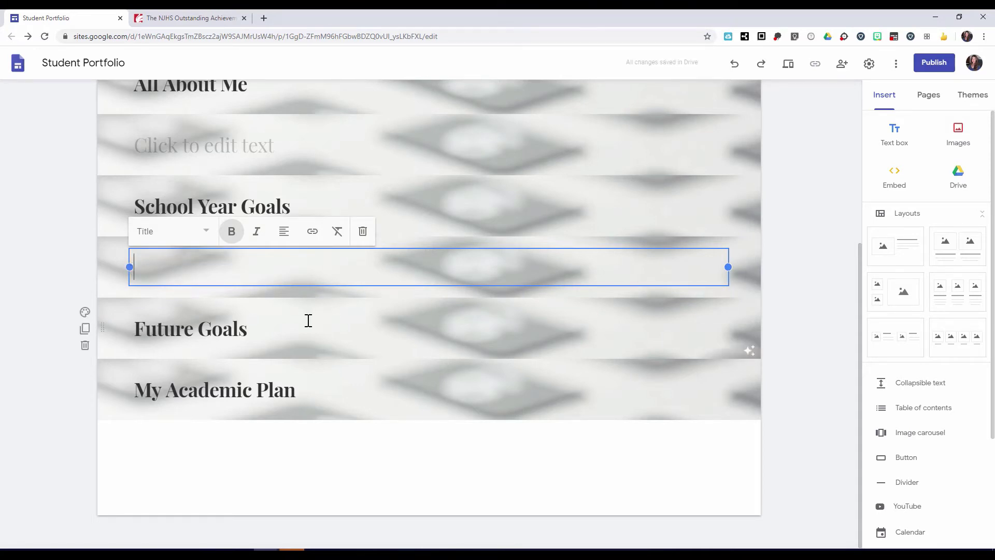
Duplicate the Future Goals section and try to select the copy's heading text
{"action": "left_click", "coordinate": [84, 328]}
{"action": "scroll", "coordinate": [244, 332], "scroll_direction": "down", "scroll_amount": 2}
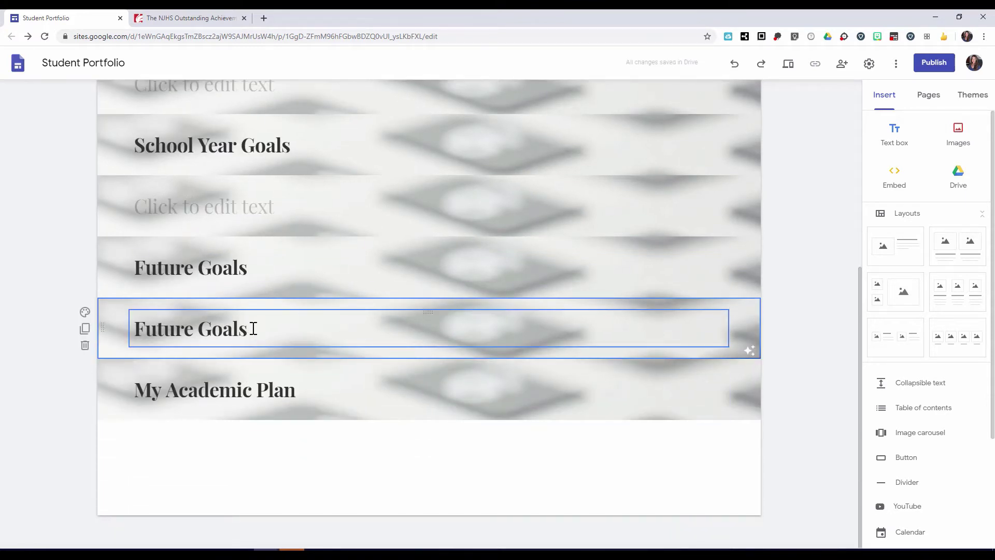
{"action": "left_click", "coordinate": [254, 329]}
{"action": "left_click_drag", "start_coordinate": [254, 328], "coordinate": [94, 323]}
{"action": "left_click", "coordinate": [108, 325]}
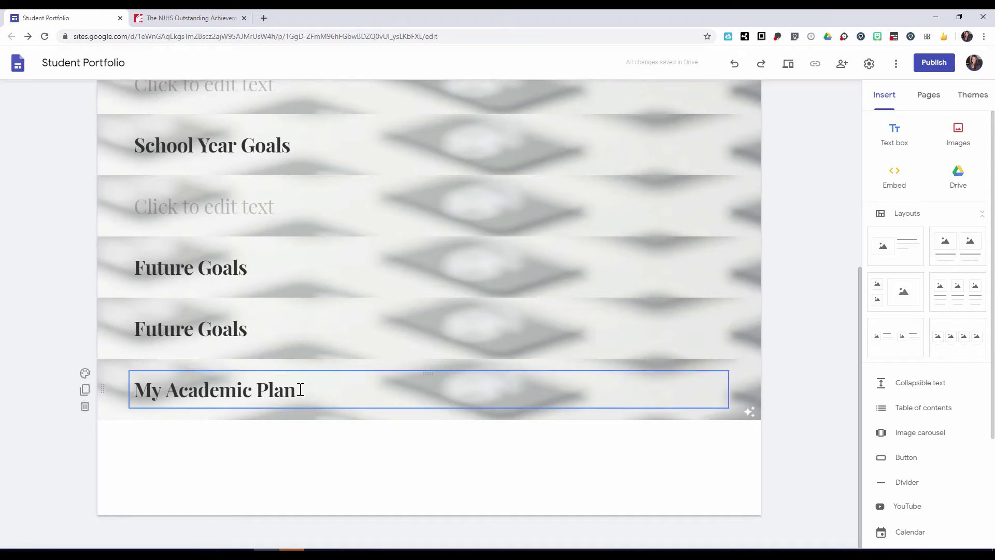
Duplicate the My Academic Plan section and clear the copy's heading text, keeping only one blank section beneath it
{"action": "left_click", "coordinate": [85, 391]}
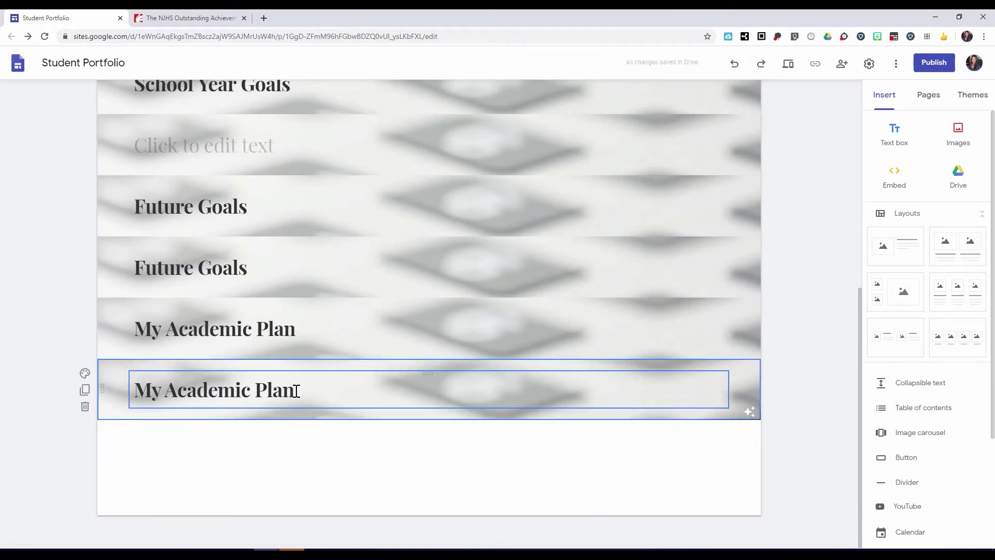
{"action": "left_click_drag", "start_coordinate": [295, 390], "coordinate": [140, 394]}
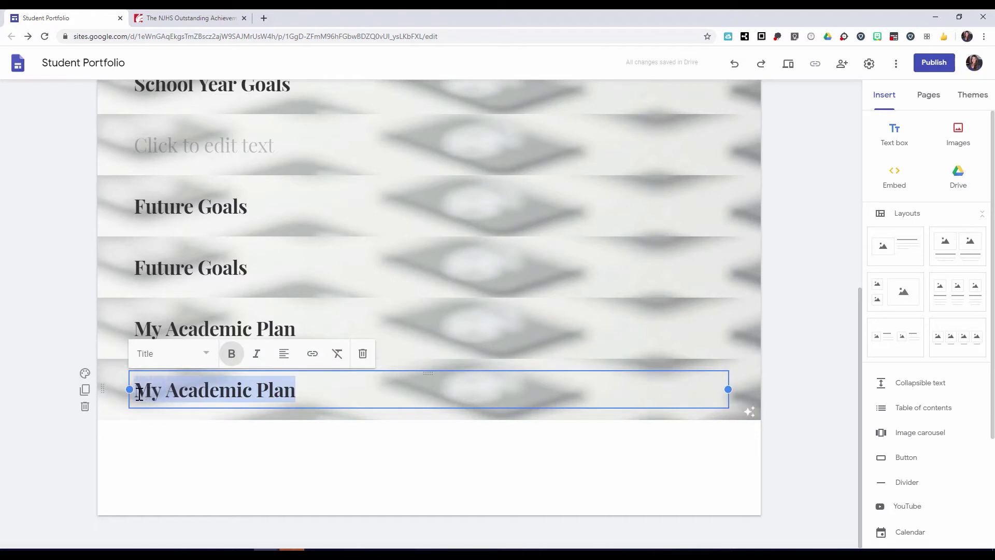
{"action": "key", "text": "BackSpace"}
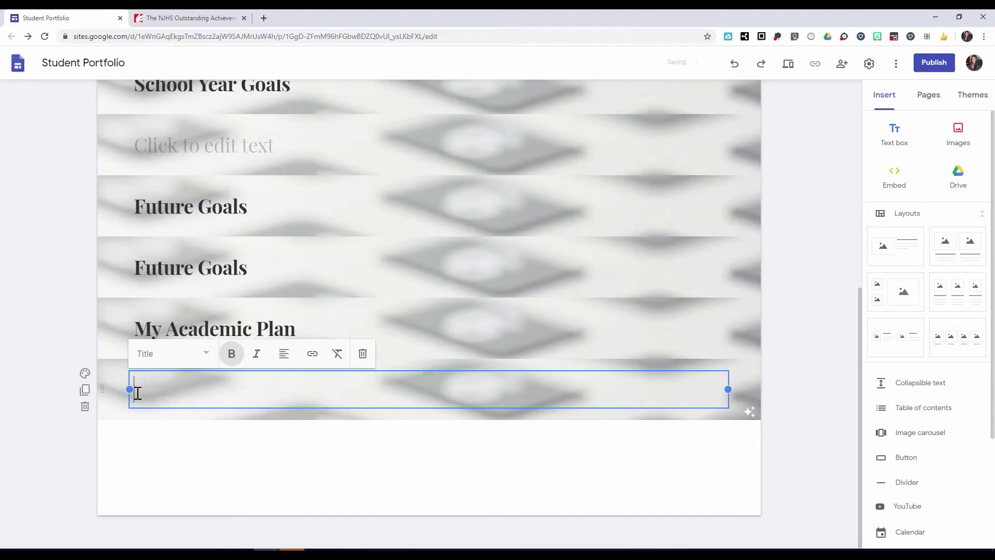
{"action": "left_click", "coordinate": [85, 390]}
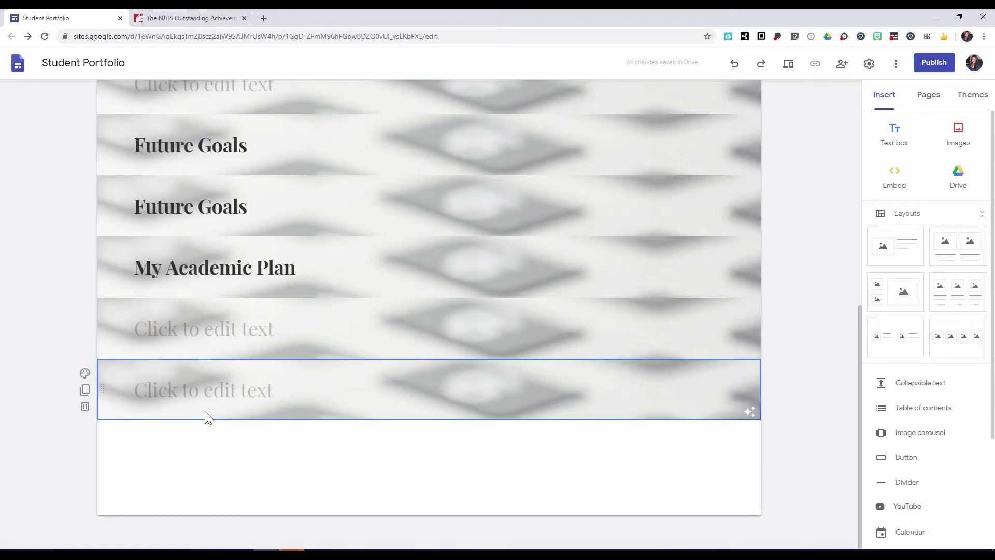
{"action": "left_click", "coordinate": [85, 407]}
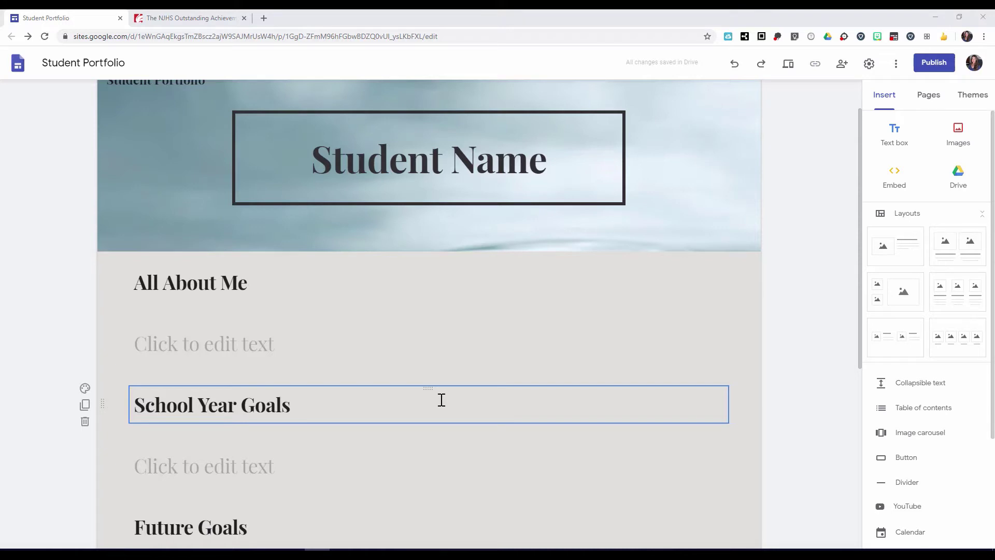
{"action": "scroll", "coordinate": [441, 400], "scroll_direction": "down", "scroll_amount": 1}
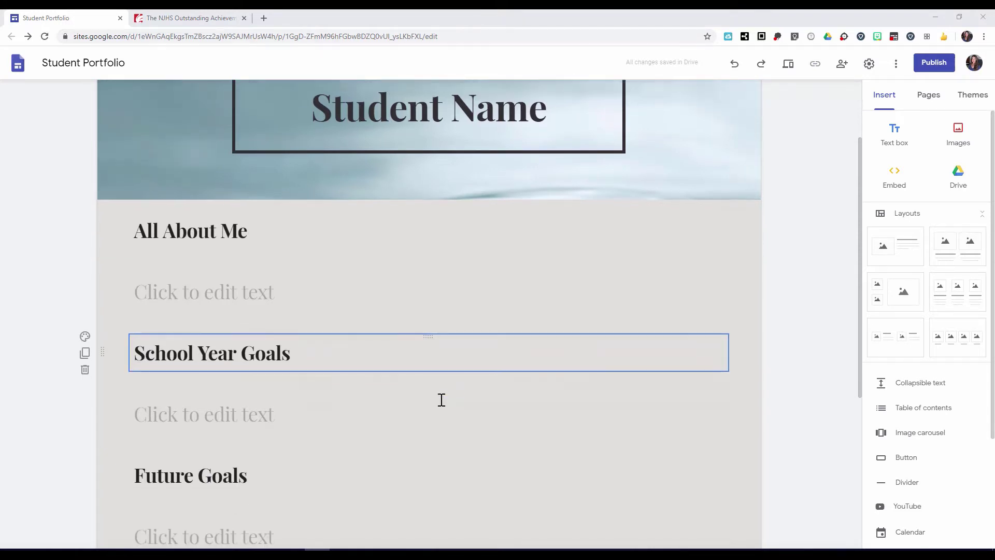
{"action": "scroll", "coordinate": [442, 401], "scroll_direction": "down", "scroll_amount": 1}
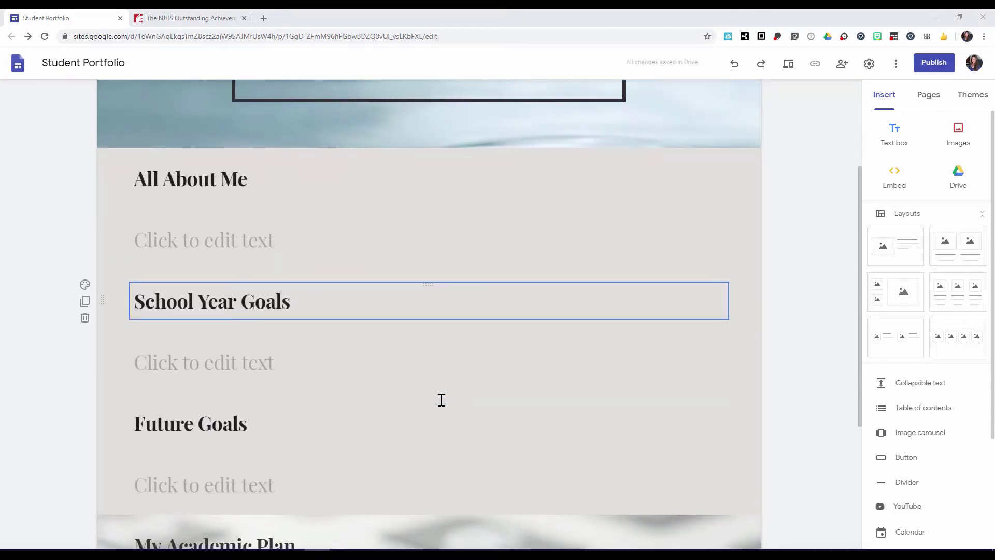
{"action": "scroll", "coordinate": [442, 399], "scroll_direction": "down", "scroll_amount": 3}
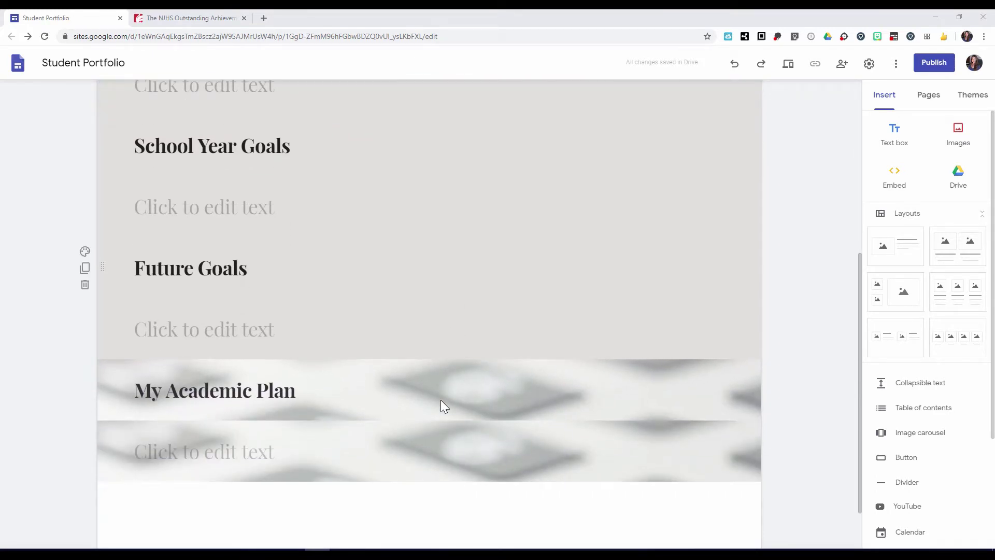
Set the section background to Emphasis 1 for My Academic Plan and the blank section beneath it
{"action": "left_click", "coordinate": [436, 402]}
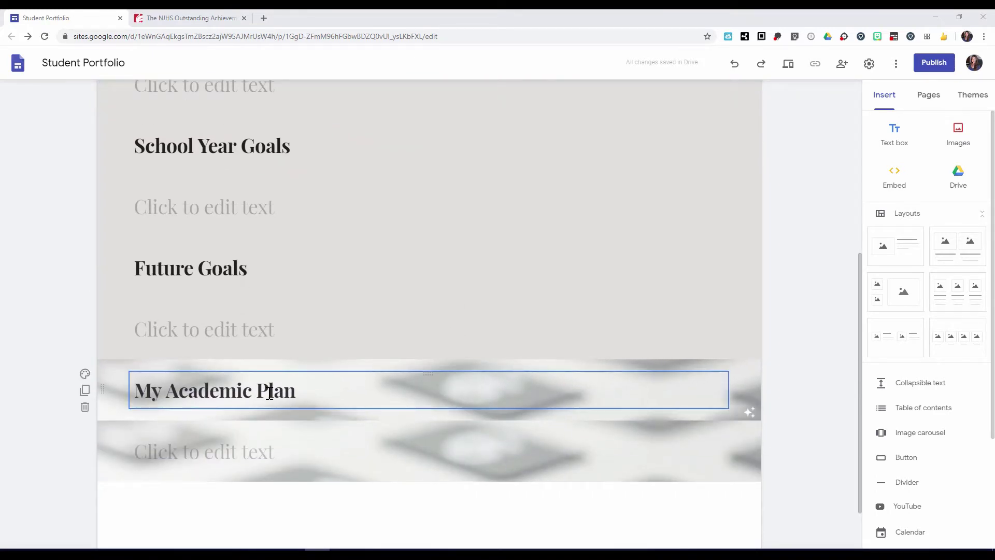
{"action": "left_click", "coordinate": [85, 376]}
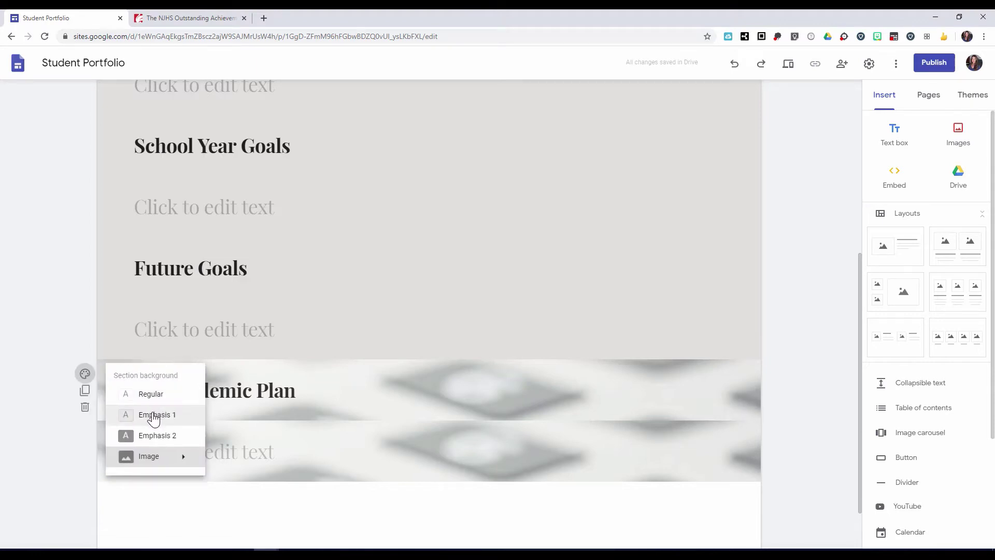
{"action": "left_click", "coordinate": [153, 415]}
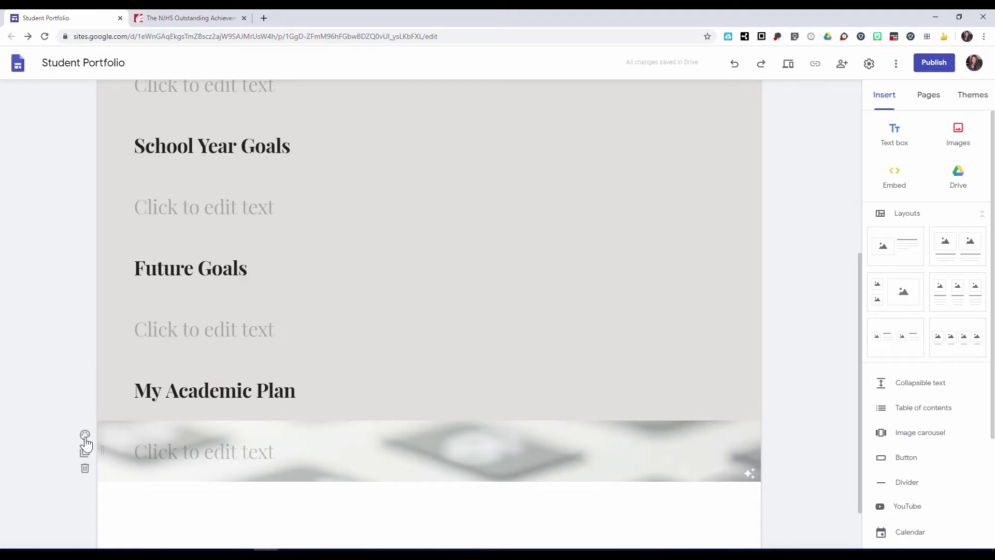
{"action": "left_click", "coordinate": [125, 441]}
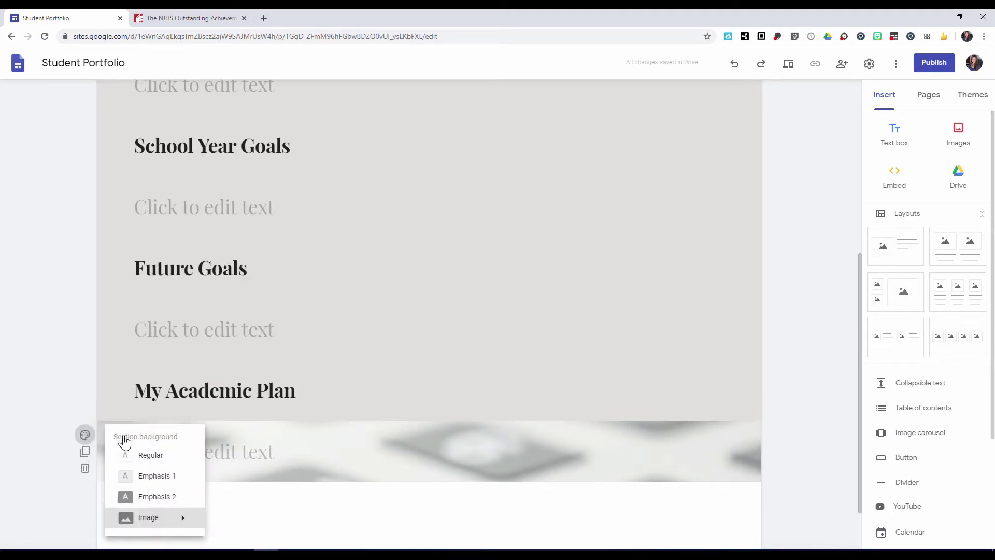
{"action": "left_click", "coordinate": [156, 475]}
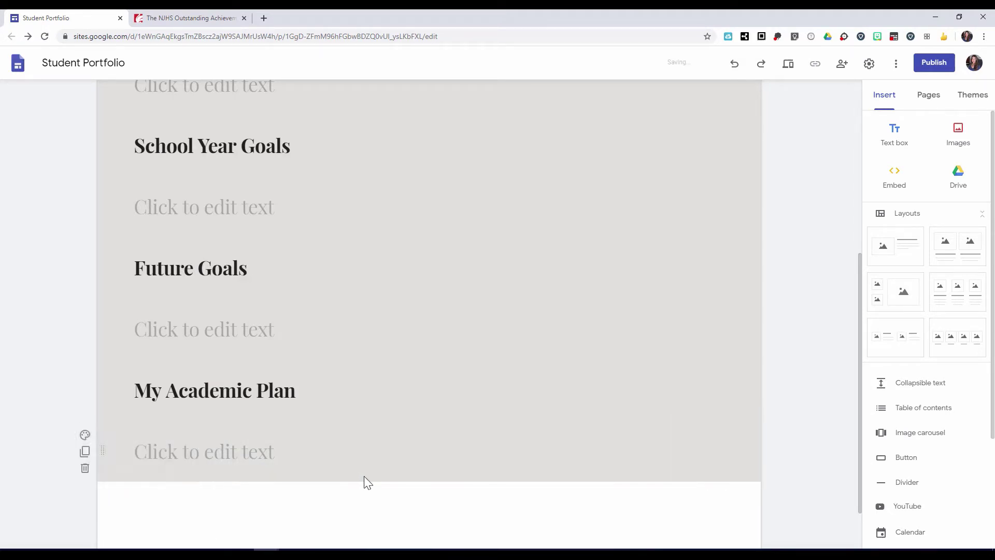
Examine the sources for selecting images and the By URL and Embed code options for embedding web content
{"action": "scroll", "coordinate": [405, 477], "scroll_direction": "up", "scroll_amount": 6}
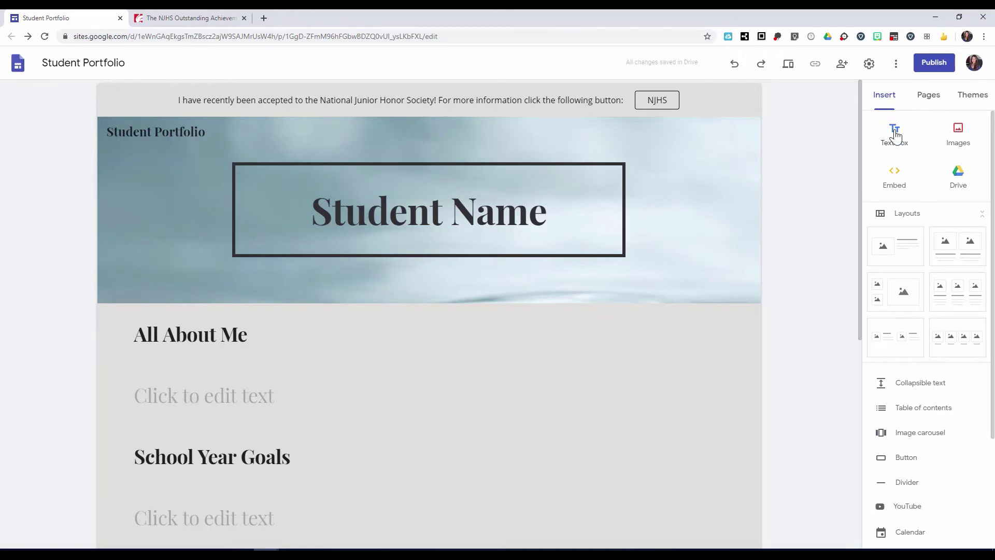
{"action": "left_click", "coordinate": [959, 142]}
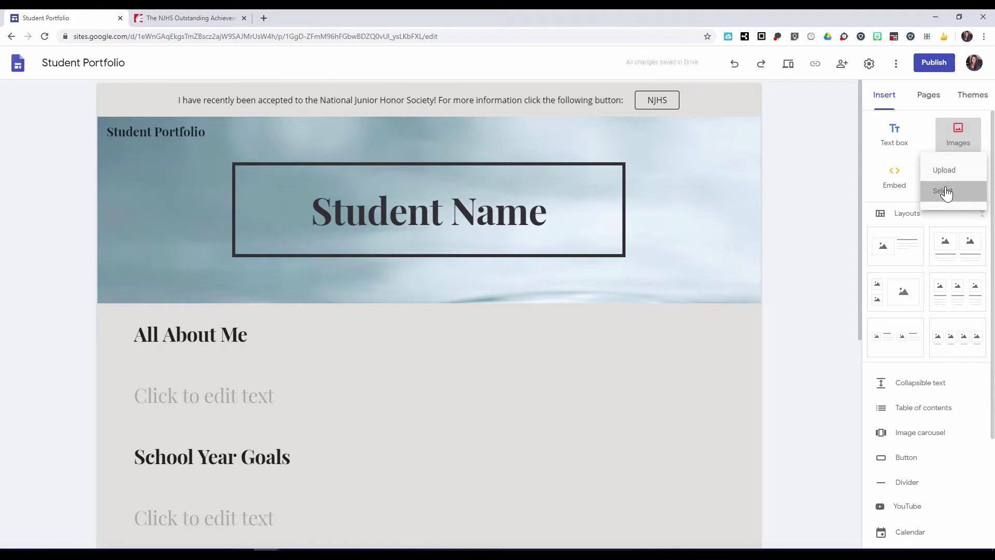
{"action": "left_click", "coordinate": [946, 191]}
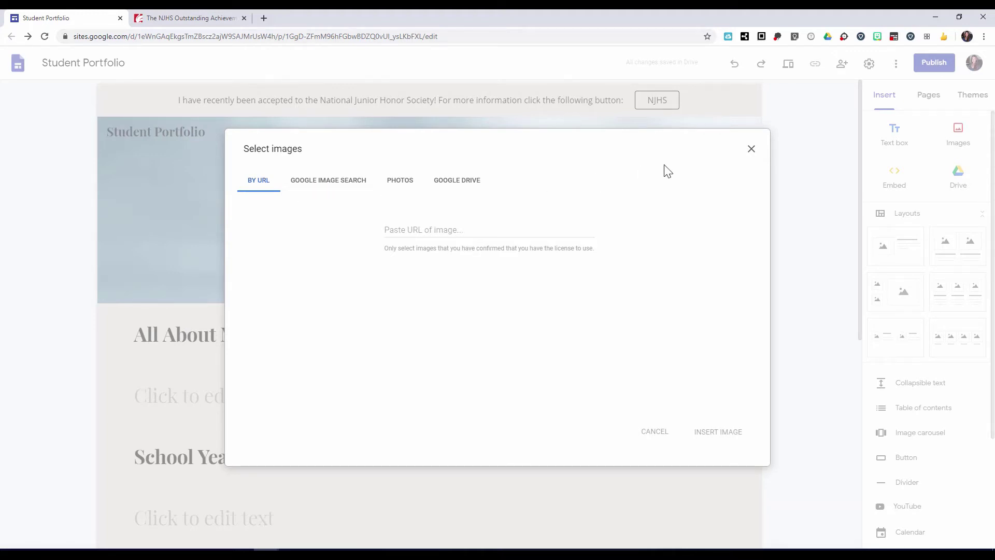
{"action": "left_click", "coordinate": [752, 151]}
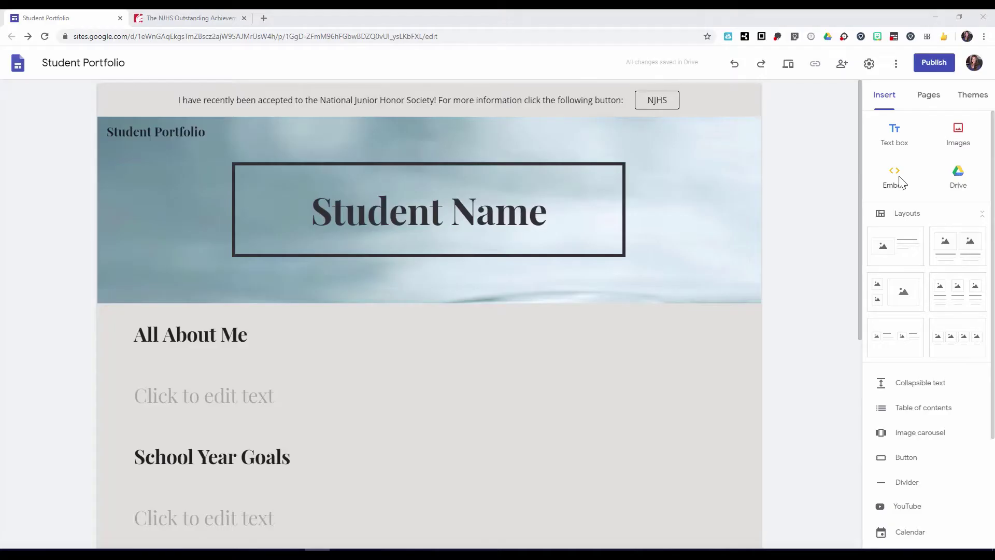
{"action": "left_click", "coordinate": [898, 181]}
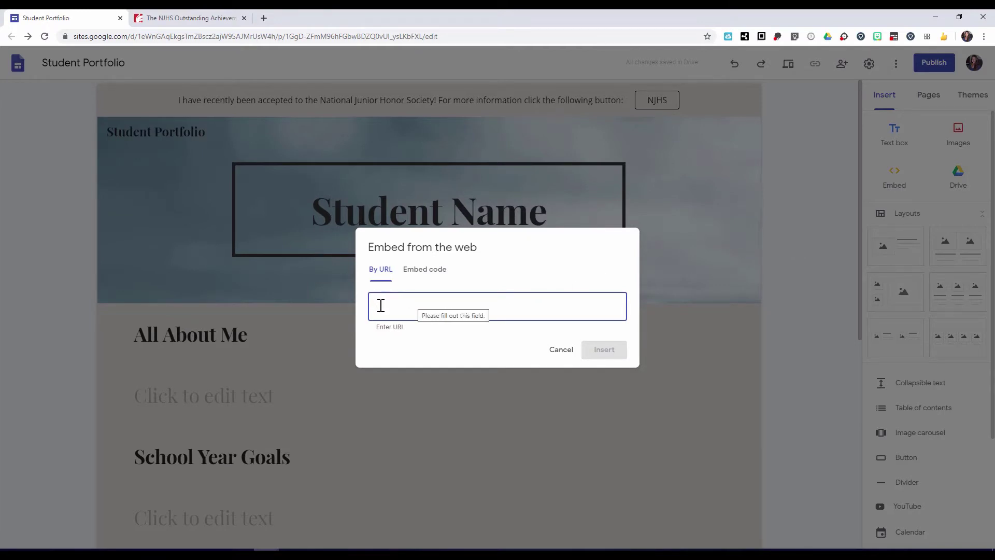
{"action": "left_click", "coordinate": [428, 271]}
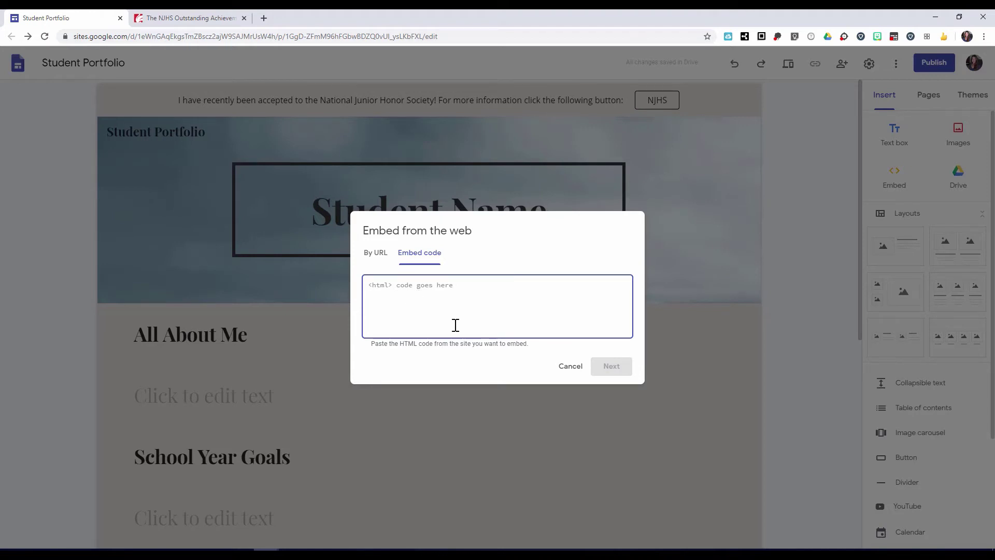
{"action": "key", "text": "Escape"}
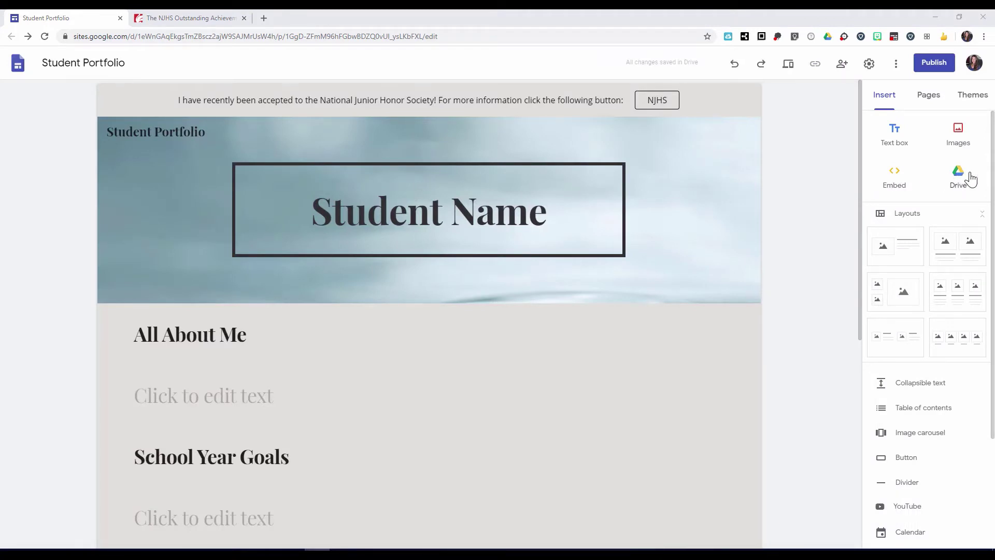
Browse the My Drive and shared drives content available for insertion, and review the layouts and other insertable components
{"action": "left_click", "coordinate": [956, 181]}
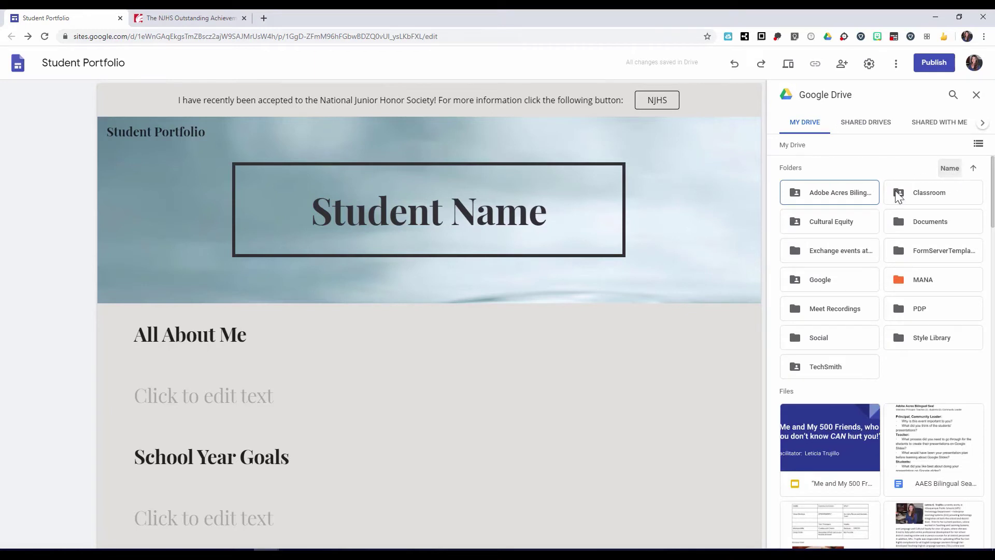
{"action": "scroll", "coordinate": [870, 291], "scroll_direction": "down", "scroll_amount": 2}
{"action": "scroll", "coordinate": [870, 290], "scroll_direction": "down", "scroll_amount": 3}
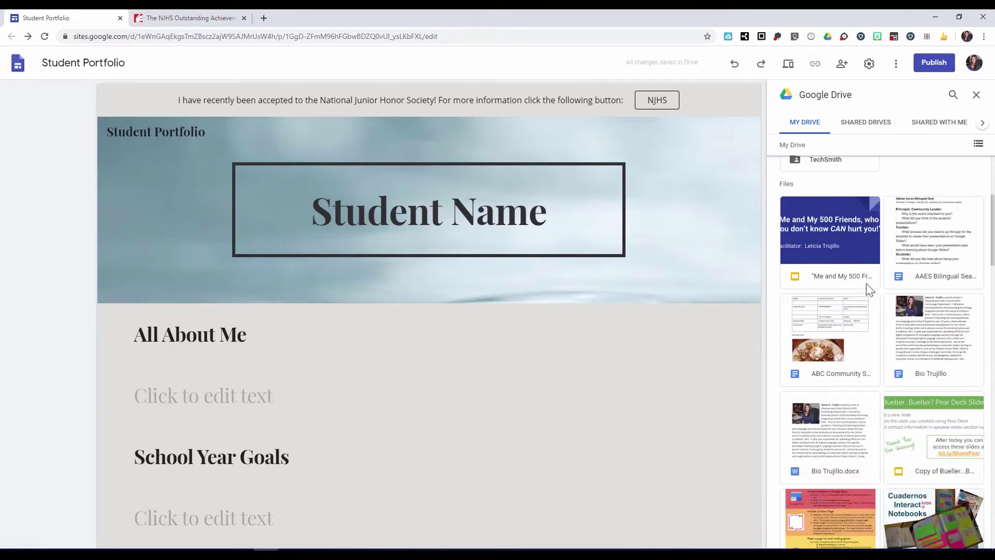
{"action": "scroll", "coordinate": [869, 287], "scroll_direction": "up", "scroll_amount": 3}
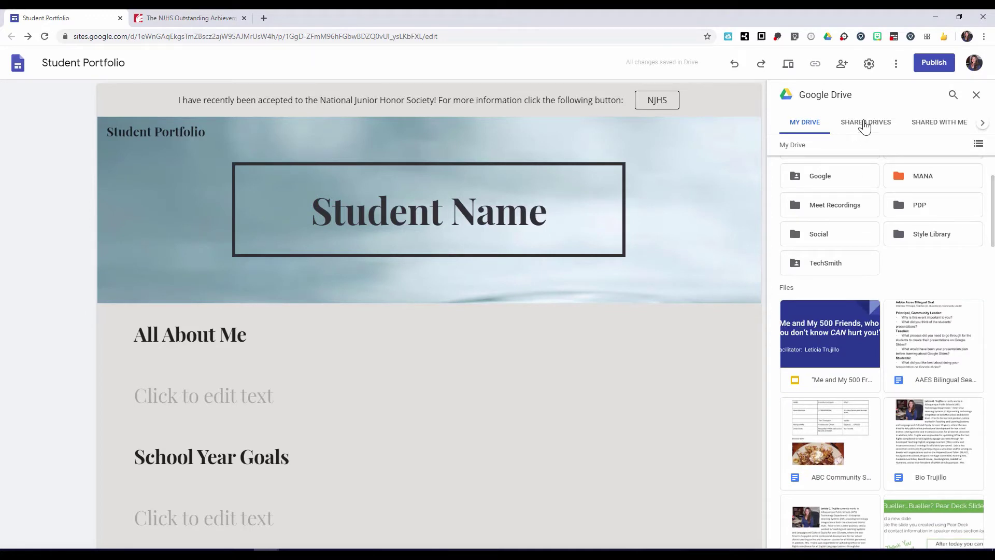
{"action": "left_click", "coordinate": [863, 127]}
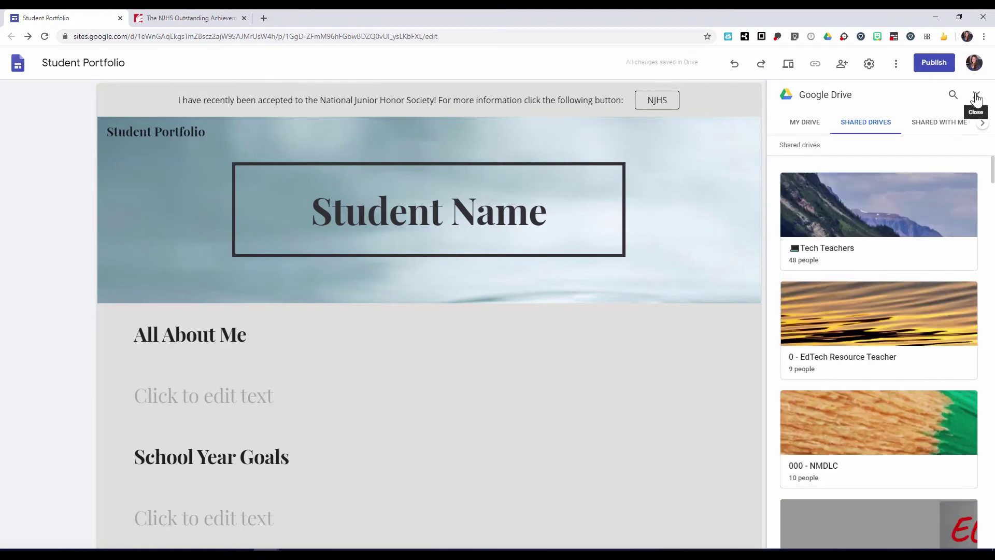
{"action": "left_click", "coordinate": [976, 97]}
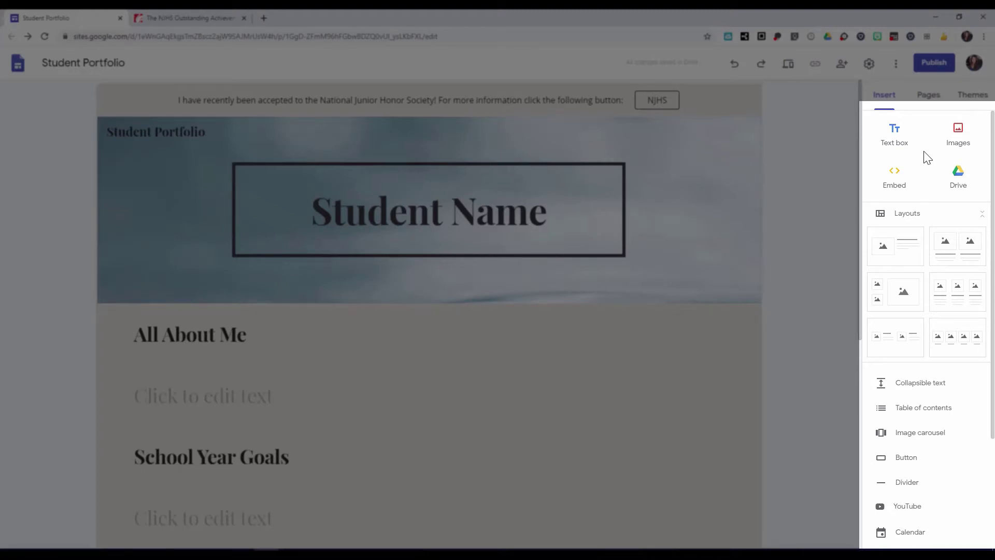
{"action": "scroll", "coordinate": [839, 231], "scroll_direction": "down", "scroll_amount": 1}
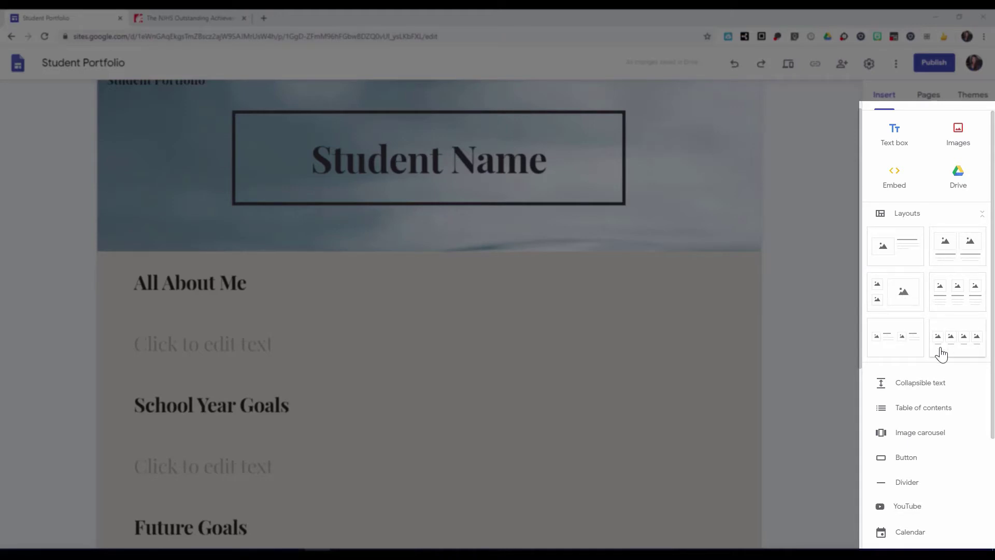
{"action": "scroll", "coordinate": [935, 363], "scroll_direction": "down", "scroll_amount": 2}
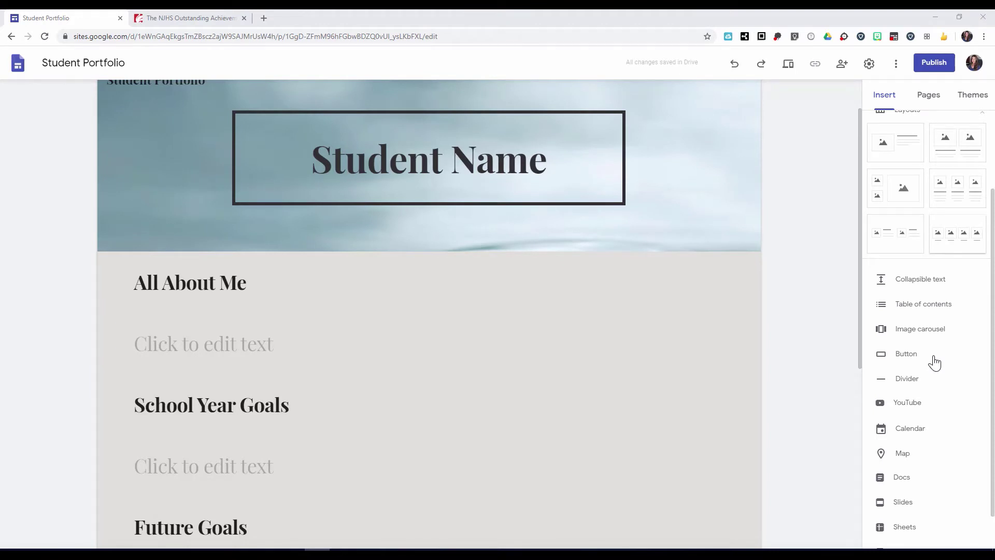
{"action": "scroll", "coordinate": [938, 389], "scroll_direction": "down", "scroll_amount": 1}
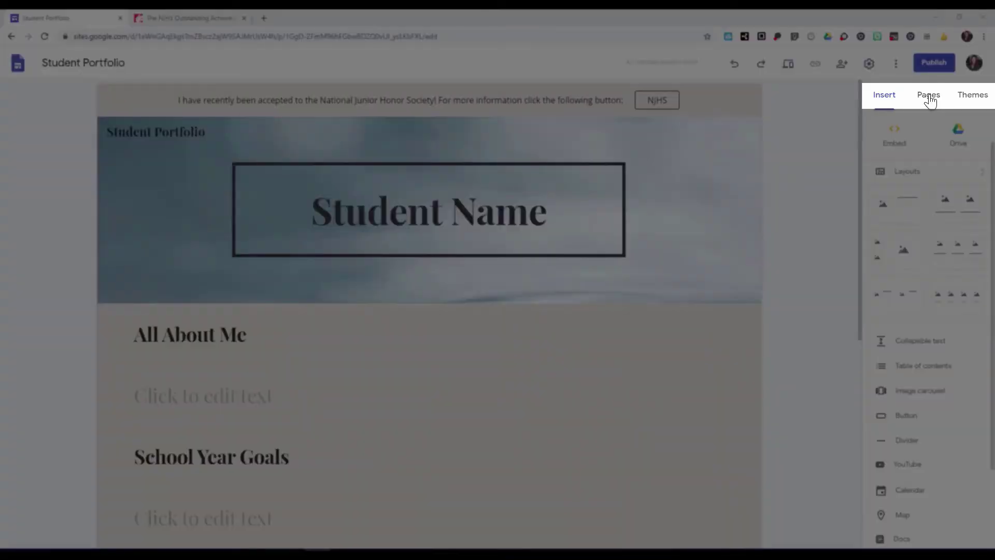
Add a new page named Announcements to the site
{"action": "left_click", "coordinate": [929, 97]}
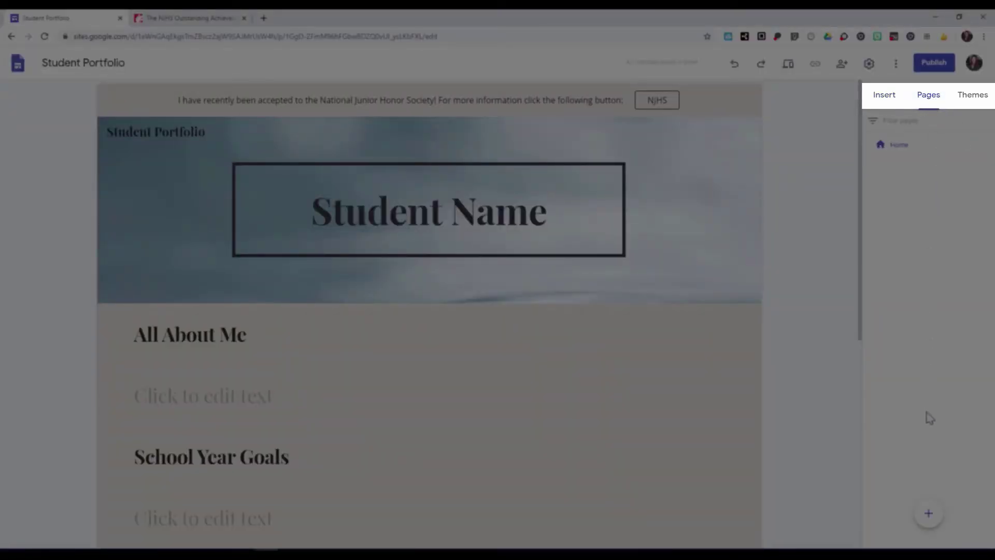
{"action": "mouse_move", "coordinate": [944, 534]}
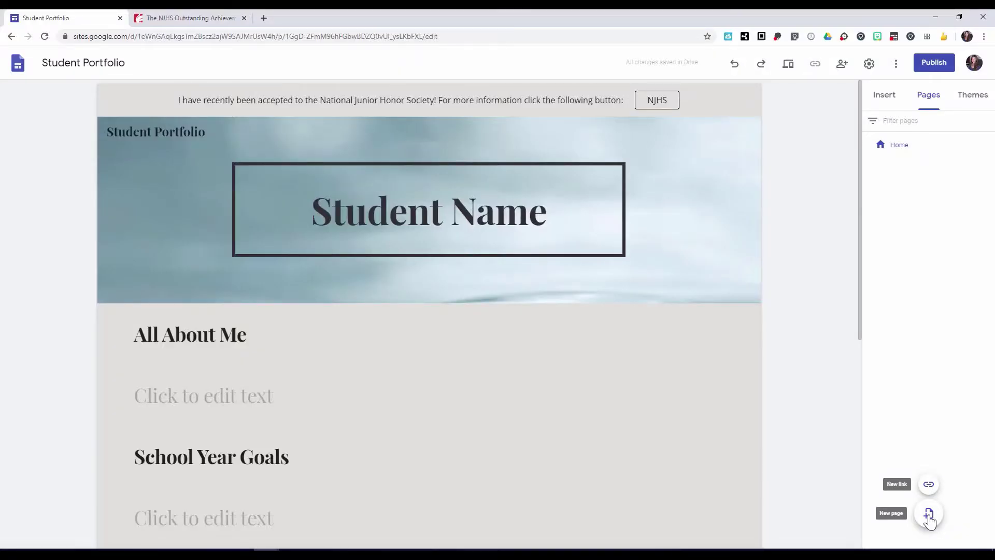
{"action": "scroll", "coordinate": [928, 518], "scroll_direction": "down", "scroll_amount": 1}
{"action": "left_click", "coordinate": [928, 515]}
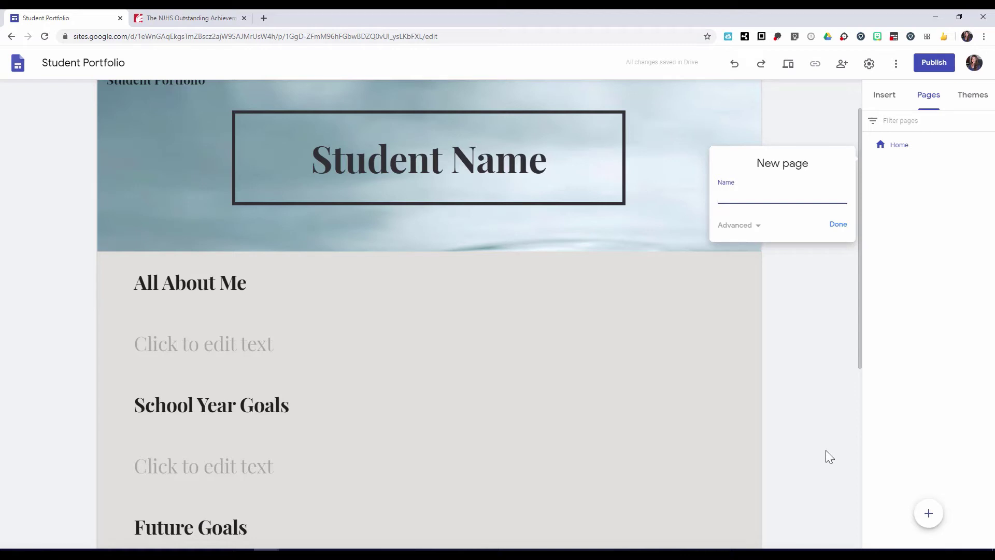
{"action": "type", "text": "Announcements"}
{"action": "left_click", "coordinate": [840, 226]}
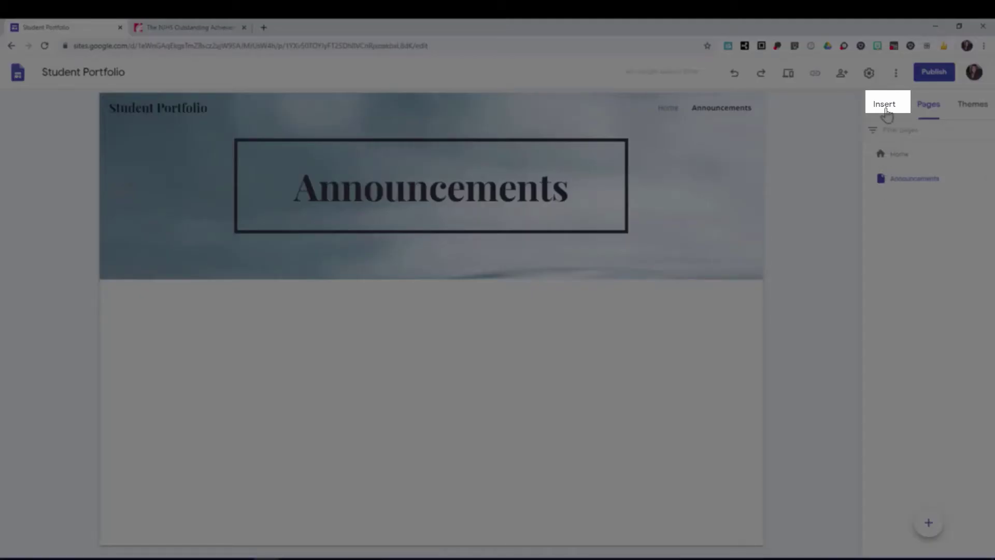
Insert the two-column layout with an image placeholder above the text in each column on the Announcements page
{"action": "left_click", "coordinate": [887, 112]}
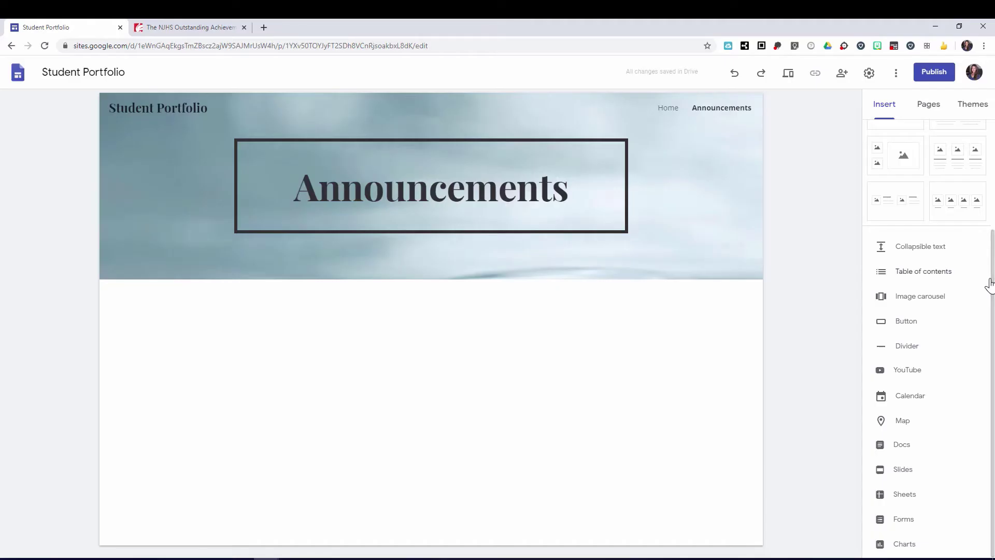
{"action": "scroll", "coordinate": [993, 269], "scroll_direction": "up", "scroll_amount": 2}
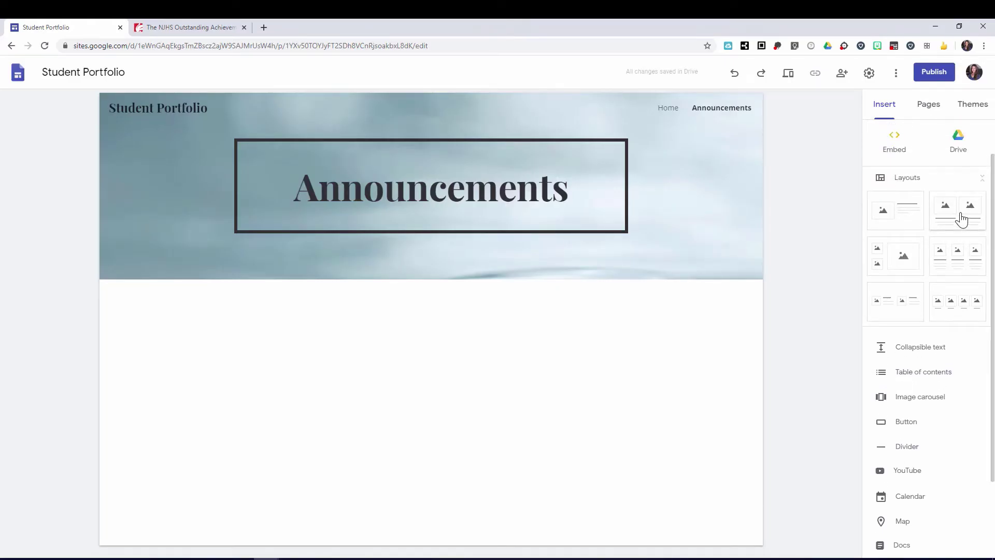
{"action": "left_click", "coordinate": [962, 218]}
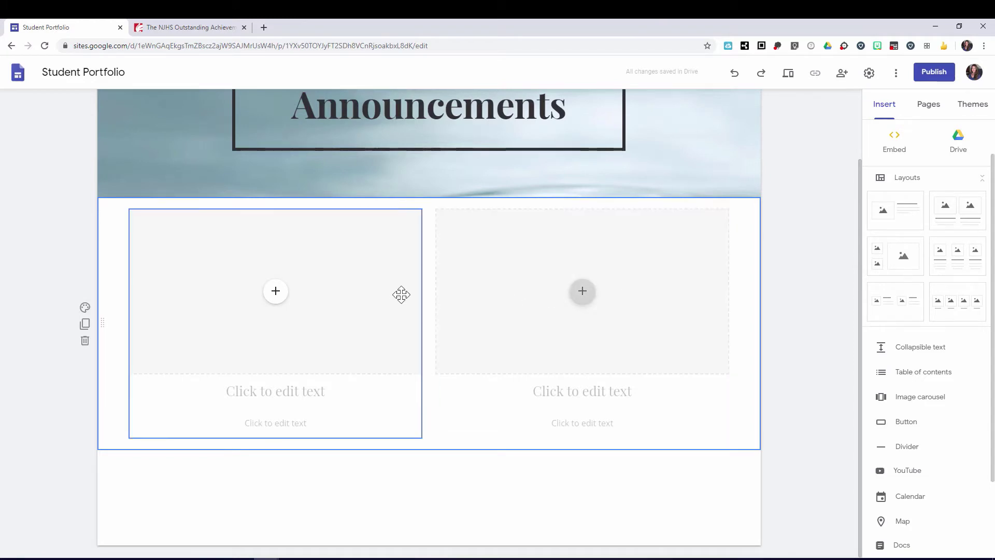
Enter "Updates" as the first column's heading and format it bold in the Title style
{"action": "left_click", "coordinate": [244, 388]}
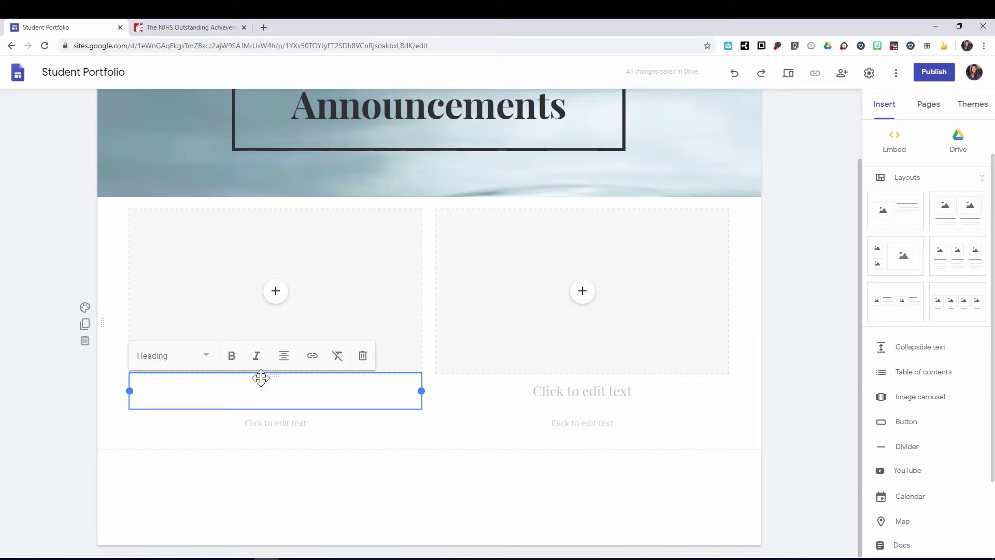
{"action": "type", "text": "Update"}
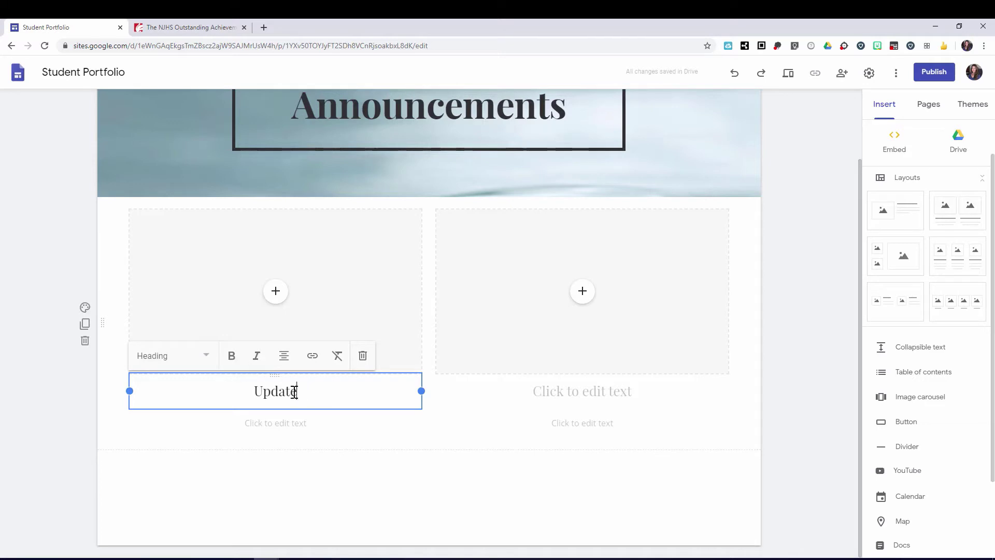
{"action": "left_click_drag", "start_coordinate": [294, 392], "coordinate": [251, 392]}
{"action": "left_click", "coordinate": [233, 357]}
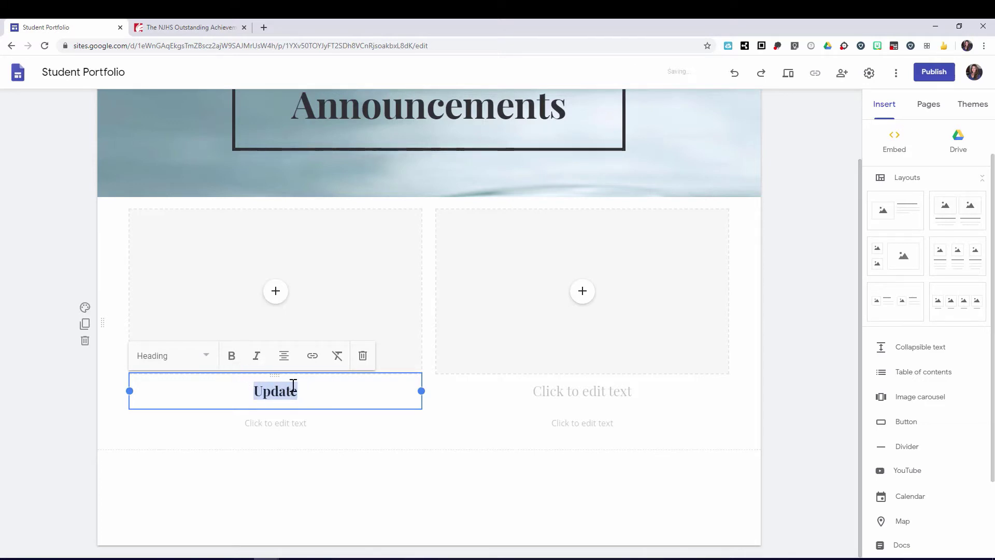
{"action": "left_click", "coordinate": [206, 357]}
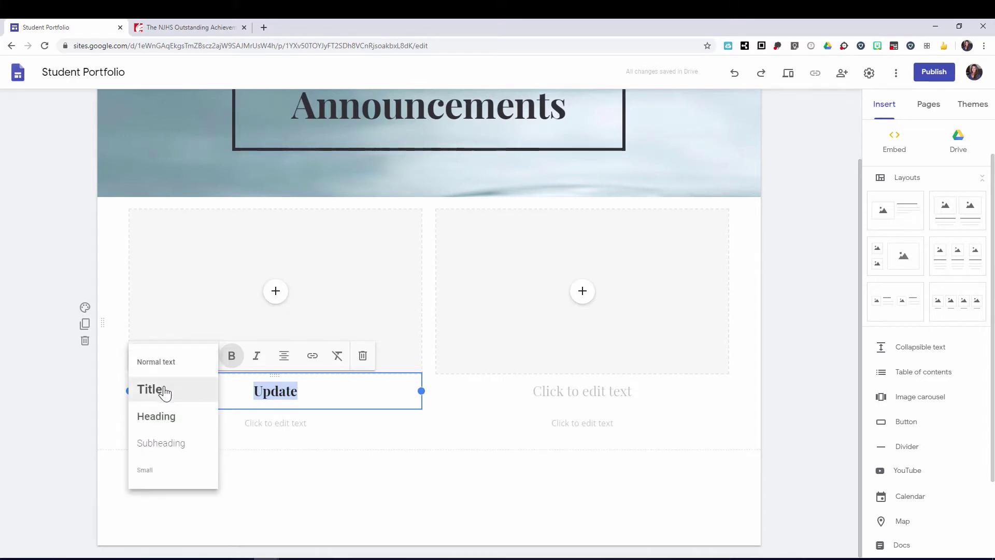
{"action": "left_click", "coordinate": [165, 417]}
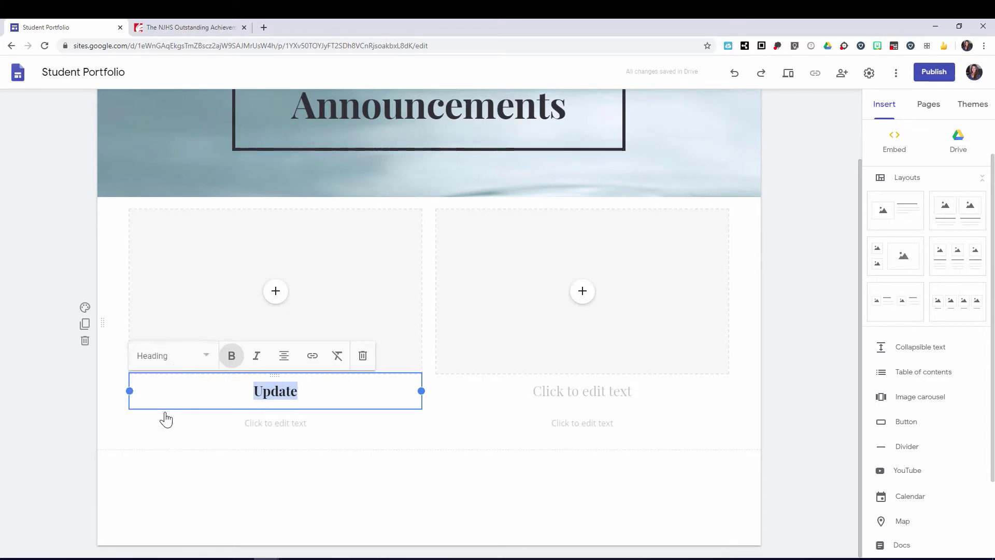
{"action": "left_click", "coordinate": [204, 357]}
{"action": "left_click", "coordinate": [169, 392]}
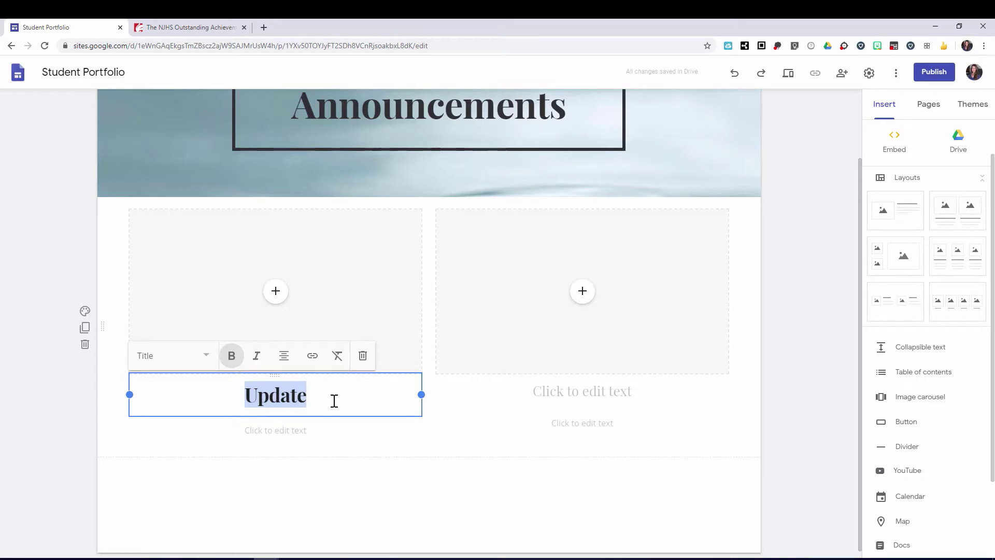
{"action": "left_click", "coordinate": [313, 399]}
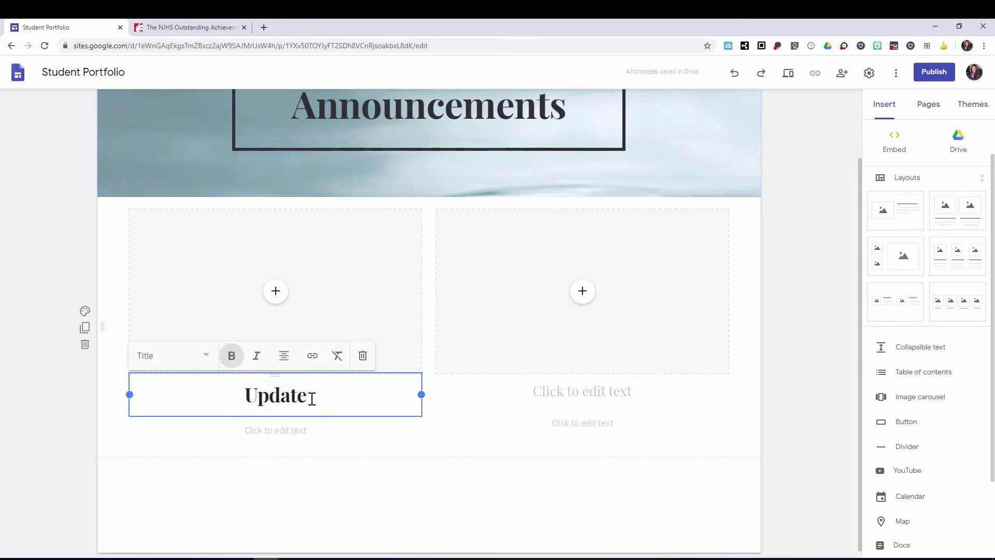
{"action": "type", "text": "s"}
Enter "Celebrations!" as the second column's heading and format it bold in the Title style
{"action": "left_click", "coordinate": [562, 394]}
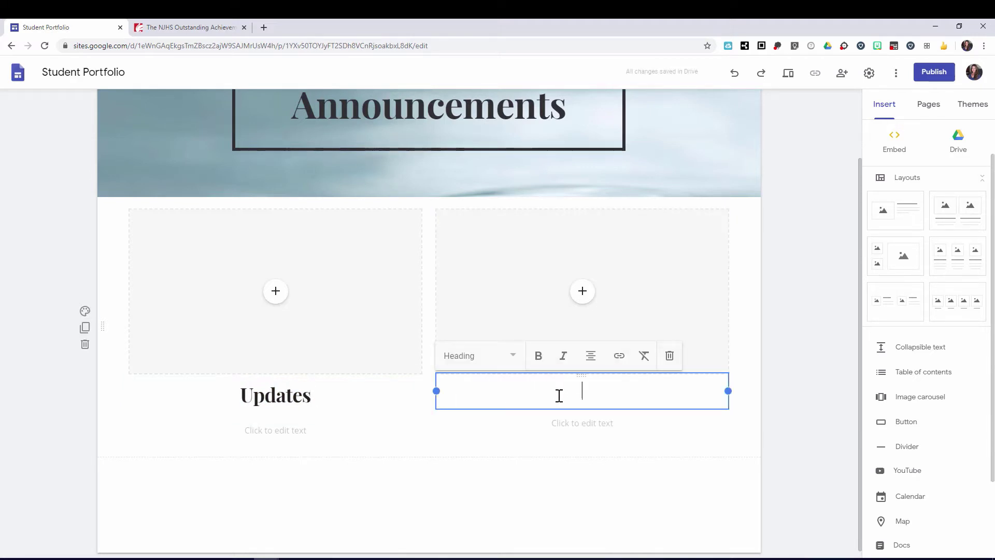
{"action": "left_click", "coordinate": [512, 357]}
{"action": "left_click", "coordinate": [474, 392]}
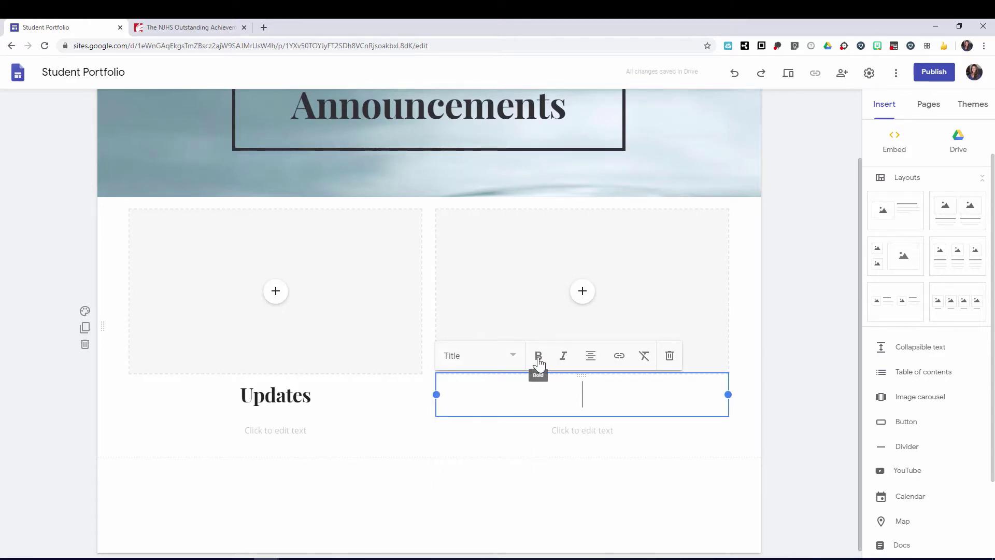
{"action": "left_click", "coordinate": [539, 358]}
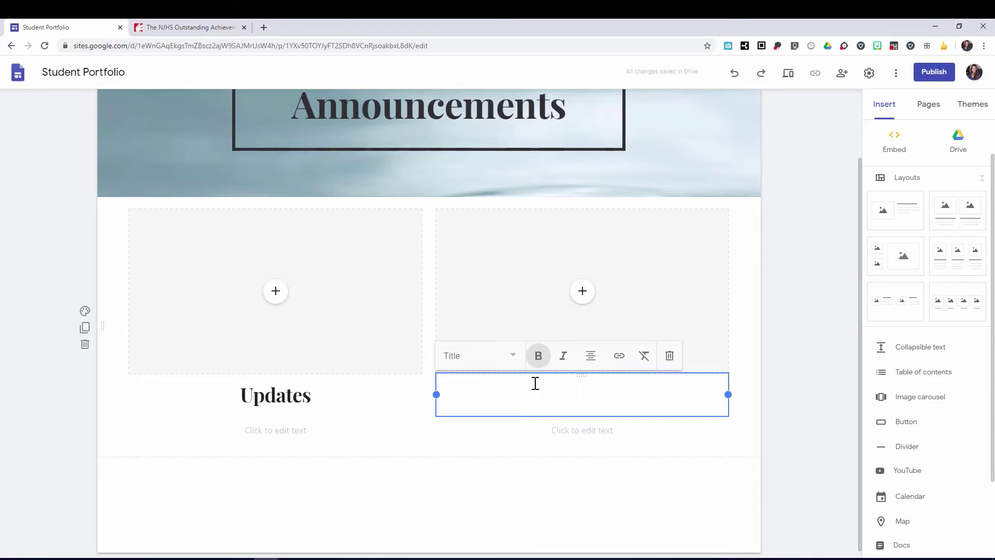
{"action": "type", "text": "Celeb"}
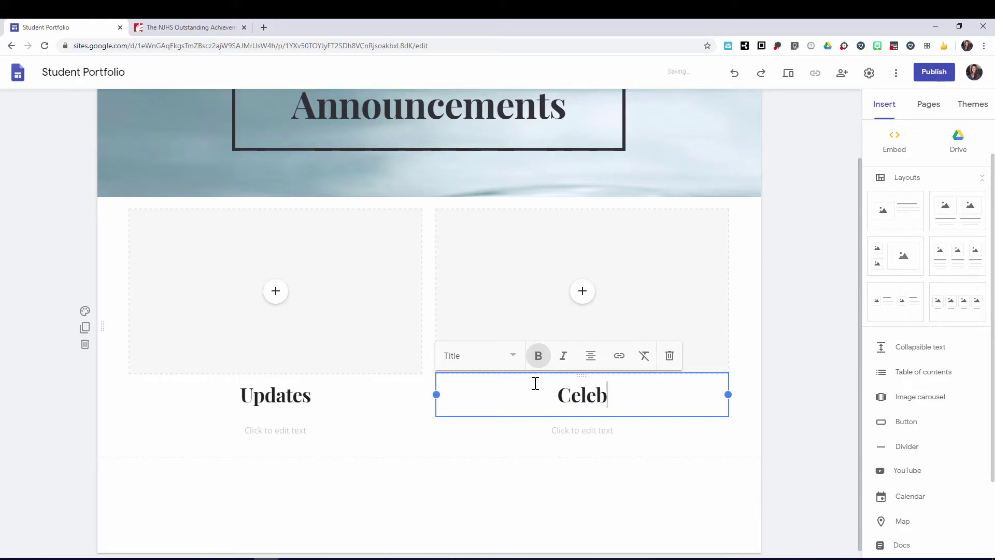
{"action": "type", "text": "rations!"}
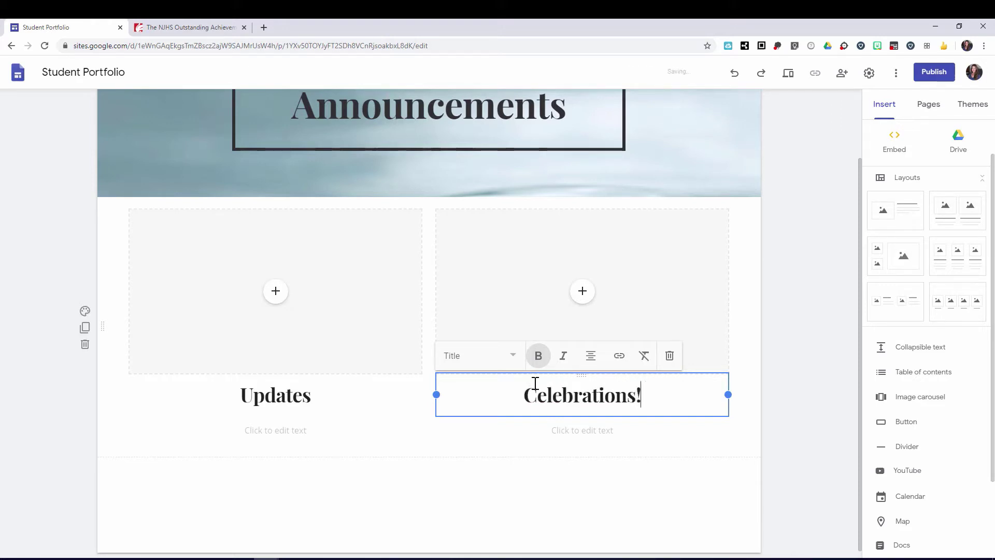
{"action": "left_click", "coordinate": [499, 490]}
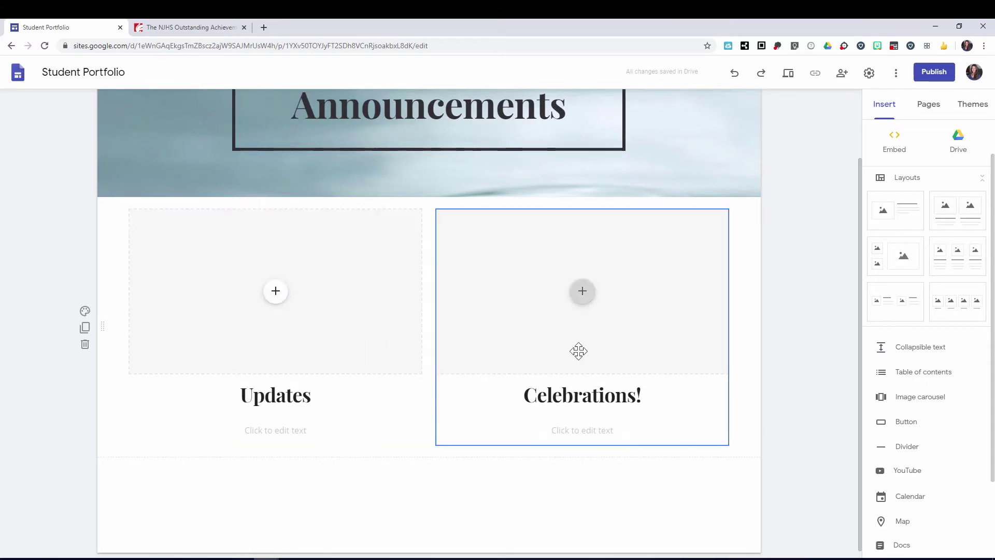
Add a new page named Syllabus to the site
{"action": "scroll", "coordinate": [566, 352], "scroll_direction": "up", "scroll_amount": 1}
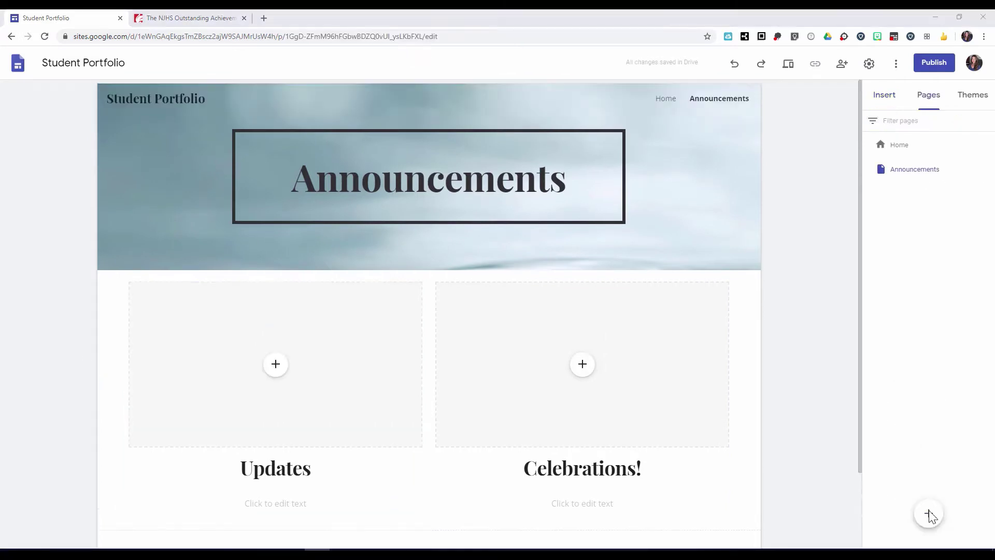
{"action": "mouse_move", "coordinate": [930, 515]}
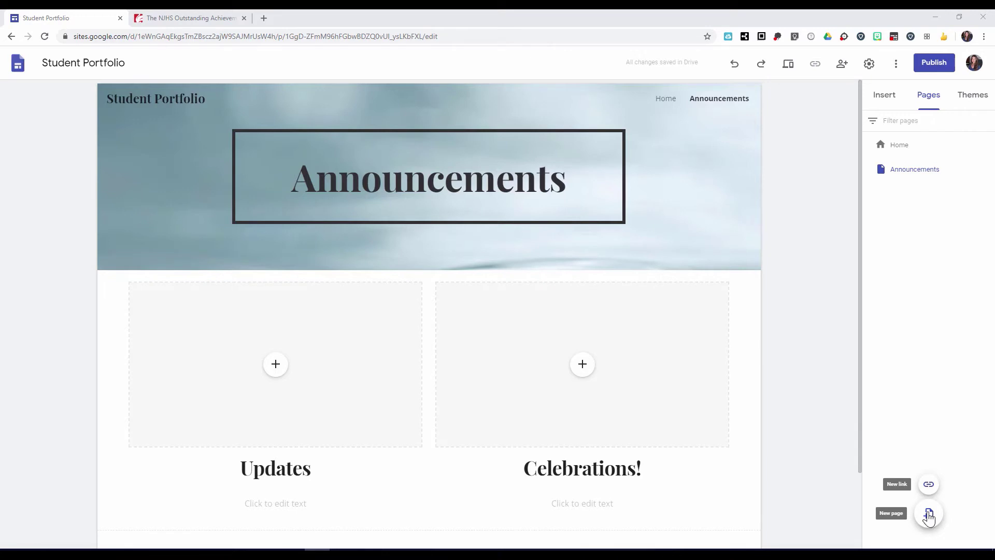
{"action": "left_click", "coordinate": [929, 516]}
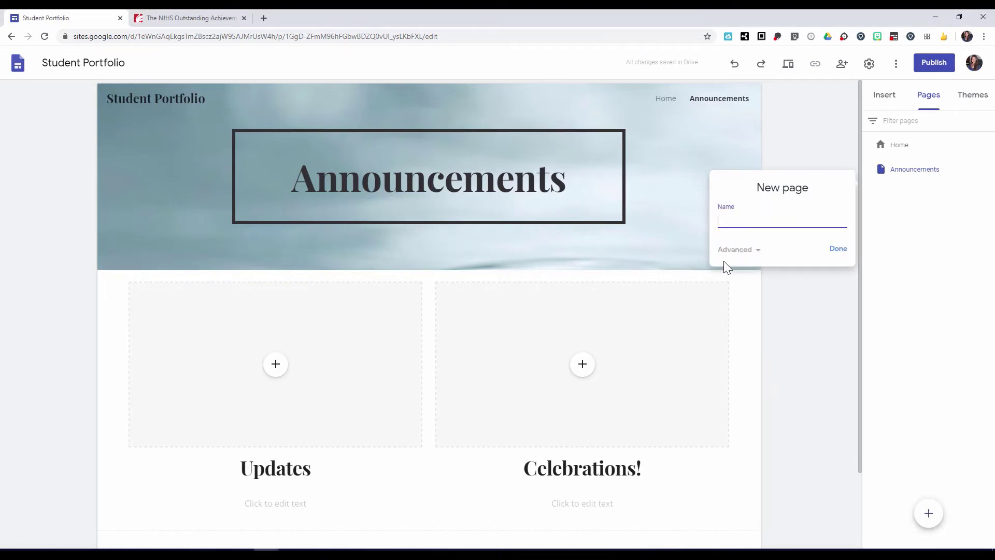
{"action": "type", "text": "Syllabus"}
{"action": "left_click", "coordinate": [838, 251]}
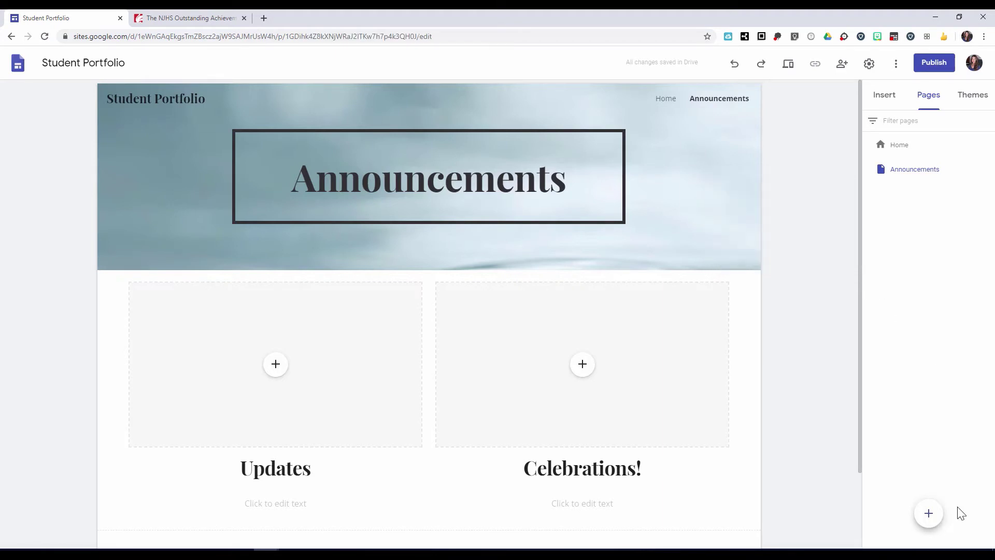
Add two more pages to the site, named Assignments and Resources
{"action": "left_click", "coordinate": [930, 516]}
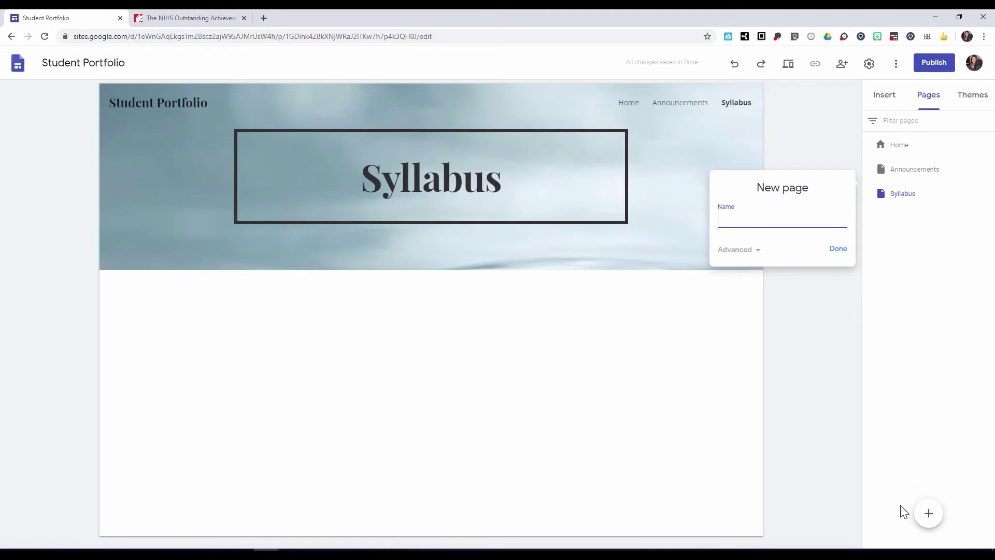
{"action": "type", "text": "Assignments"}
{"action": "left_click", "coordinate": [842, 254]}
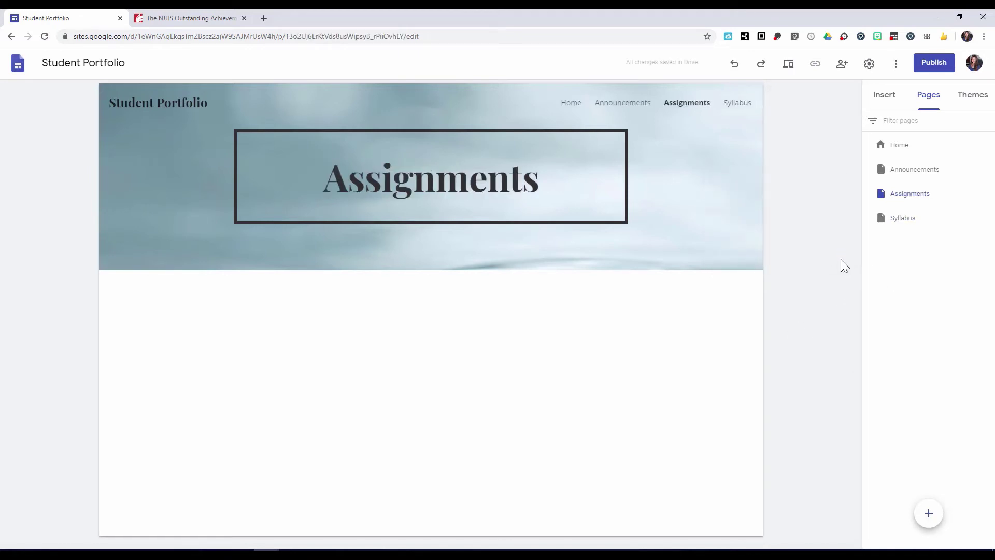
{"action": "left_click", "coordinate": [928, 515]}
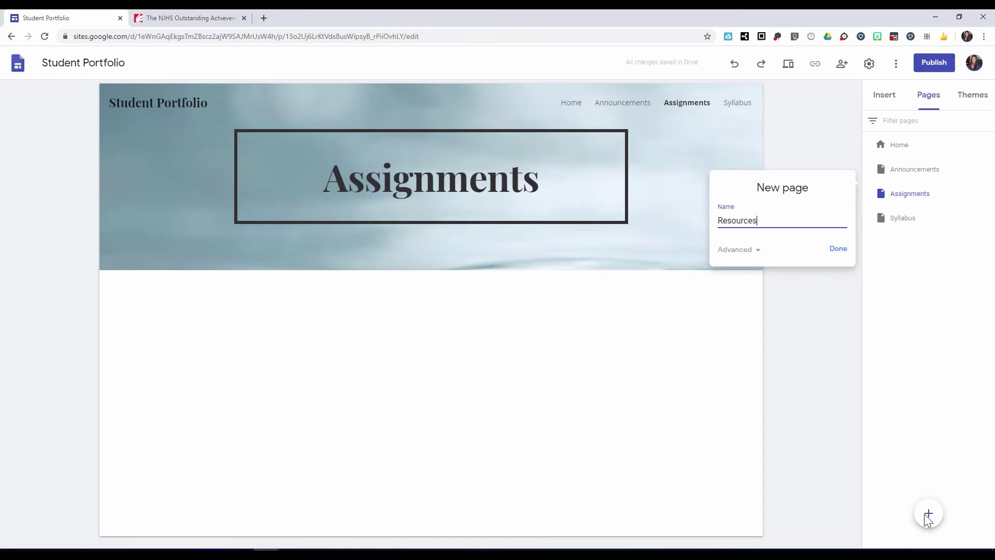
{"action": "left_click", "coordinate": [840, 251]}
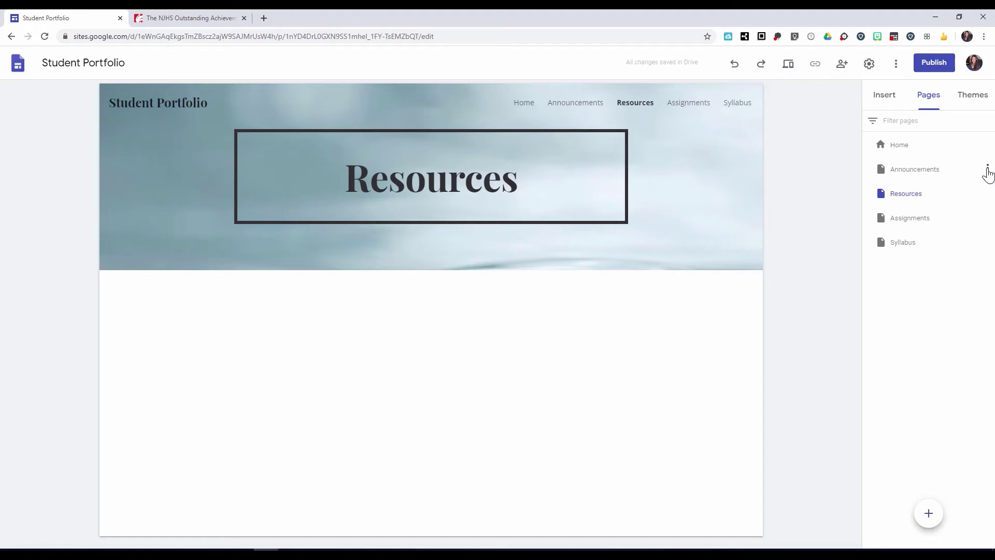
Review the available page options for the Announcements page and check its name in the page properties
{"action": "left_click", "coordinate": [988, 170]}
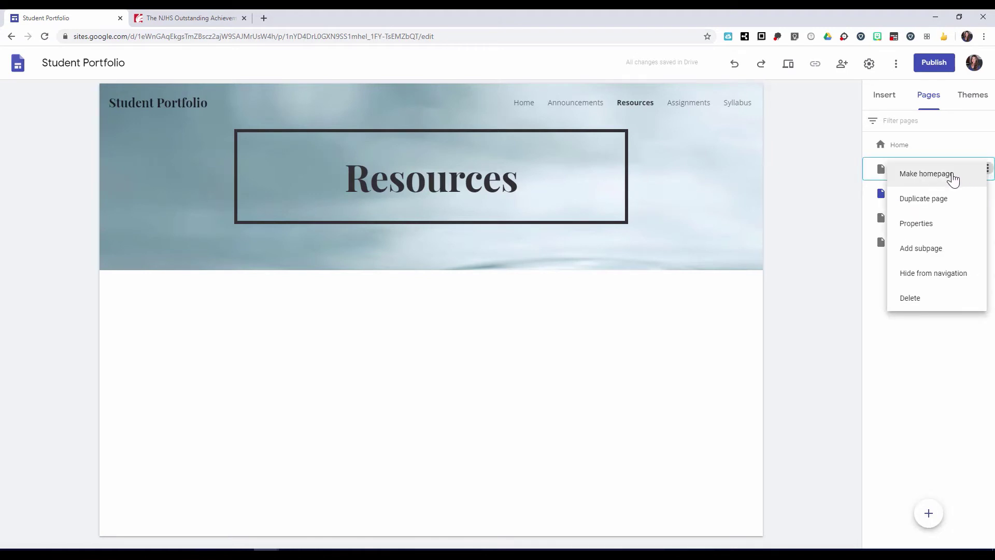
{"action": "left_click", "coordinate": [933, 226]}
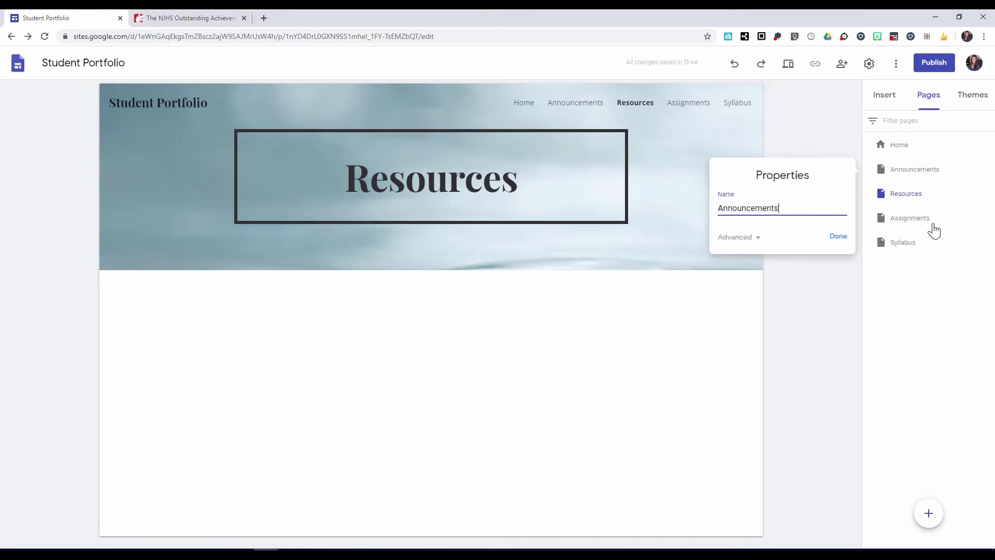
{"action": "left_click", "coordinate": [843, 239]}
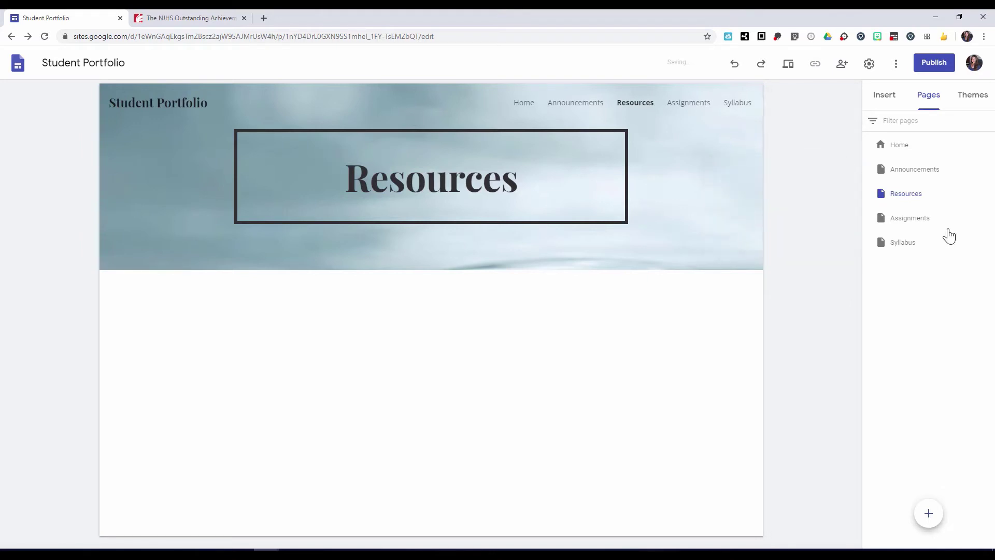
Add a subpage named Celebration Mirage under the Announcements page
{"action": "left_click", "coordinate": [988, 169]}
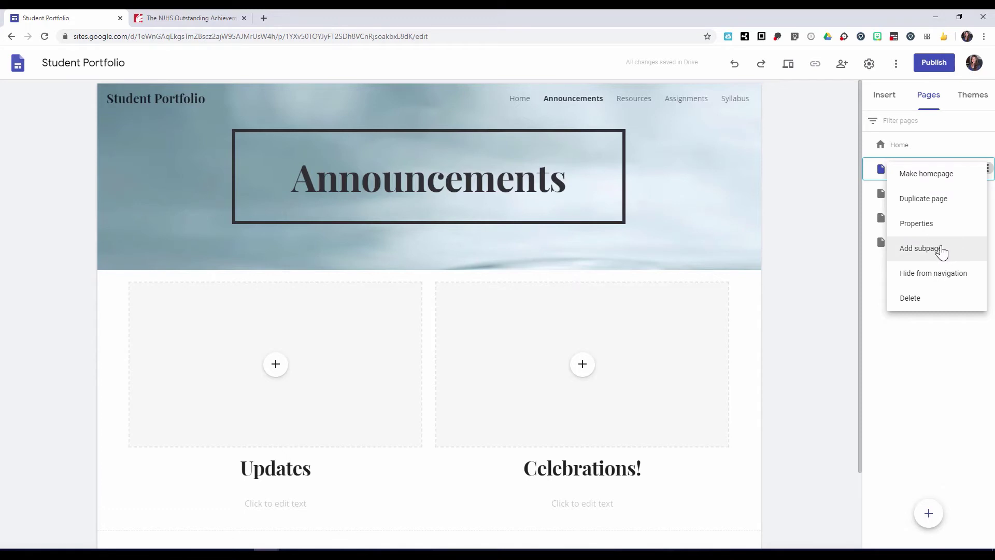
{"action": "left_click", "coordinate": [942, 250]}
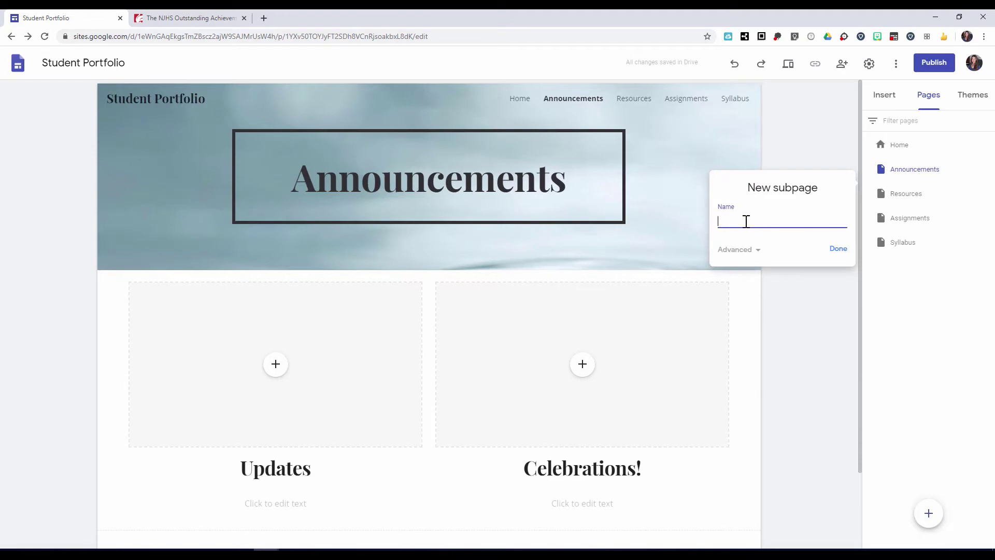
{"action": "type", "text": "Celebration Mirage"}
{"action": "left_click", "coordinate": [839, 249]}
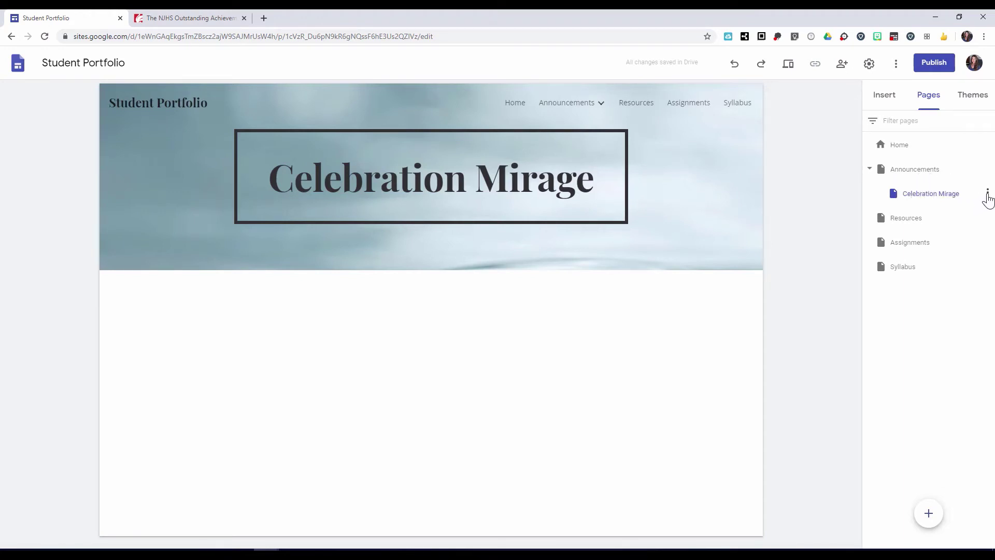
Open the page options for the Celebration Mirage subpage
{"action": "left_click", "coordinate": [988, 194]}
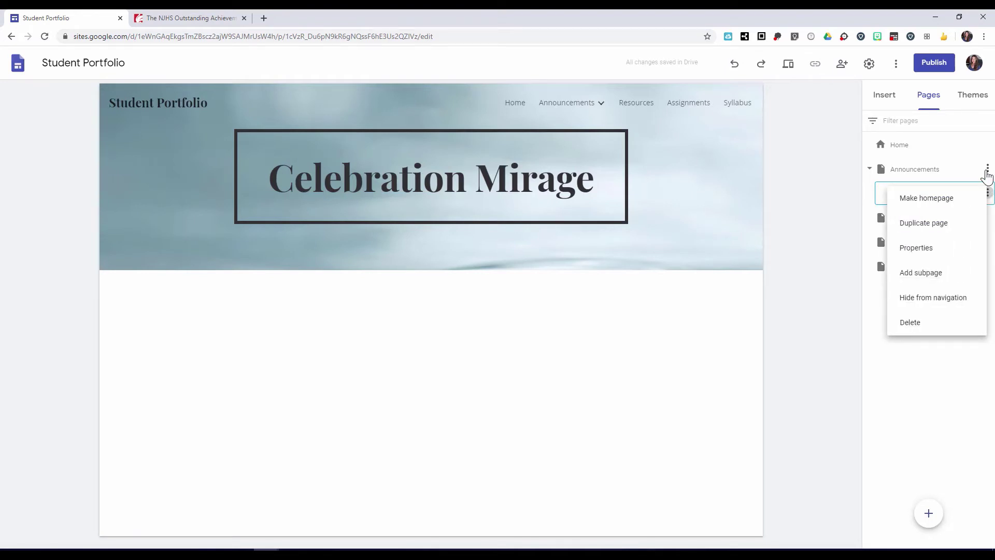
{"action": "left_click", "coordinate": [988, 176]}
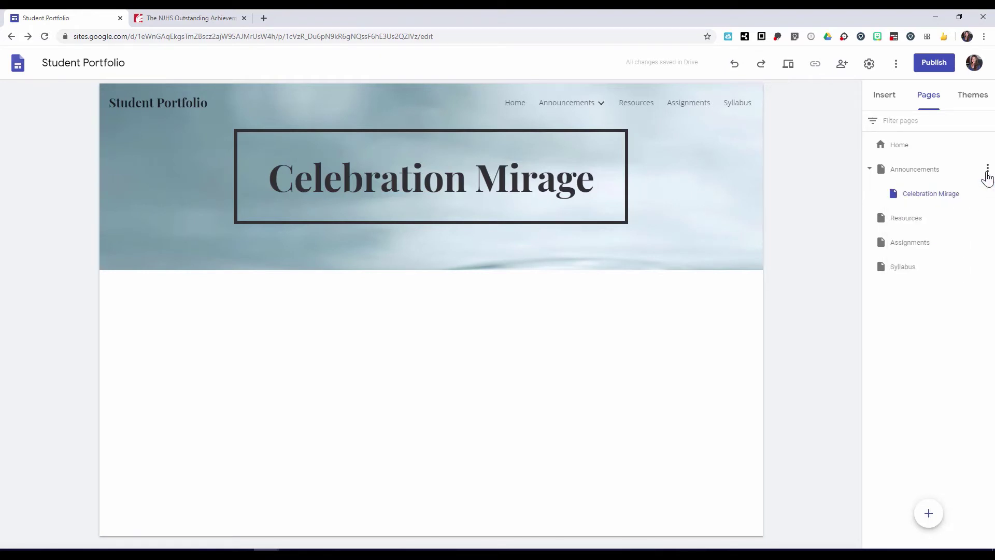
{"action": "left_click", "coordinate": [988, 170]}
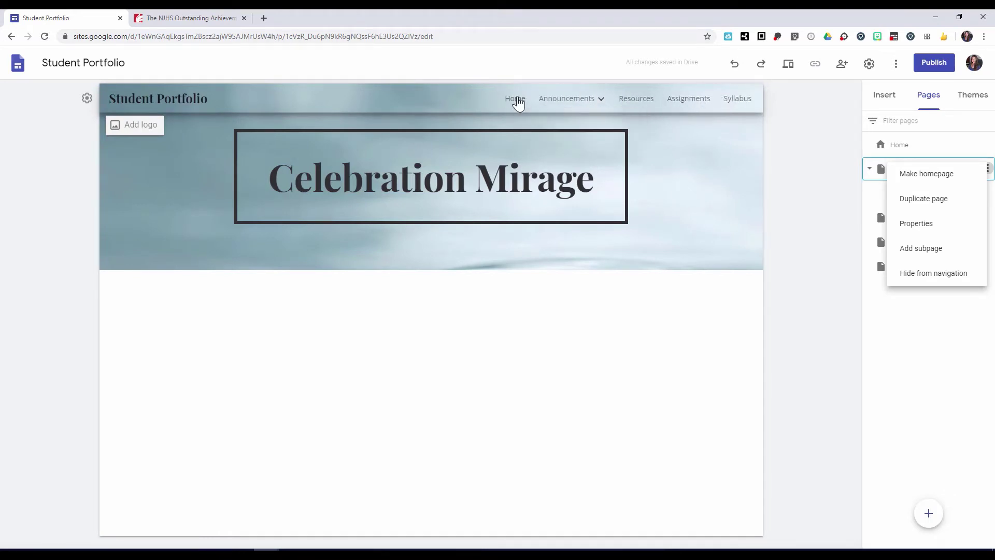
{"action": "mouse_move", "coordinate": [556, 105]}
{"action": "left_click", "coordinate": [689, 113]}
Hide the Resources page from the site navigation and show it in the navigation again
{"action": "left_click", "coordinate": [906, 218]}
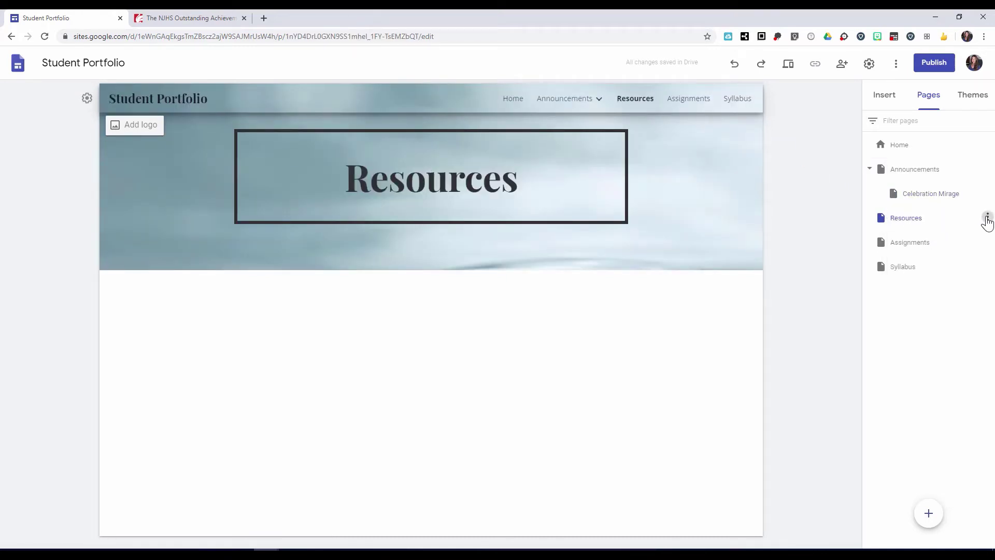
{"action": "left_click", "coordinate": [988, 218]}
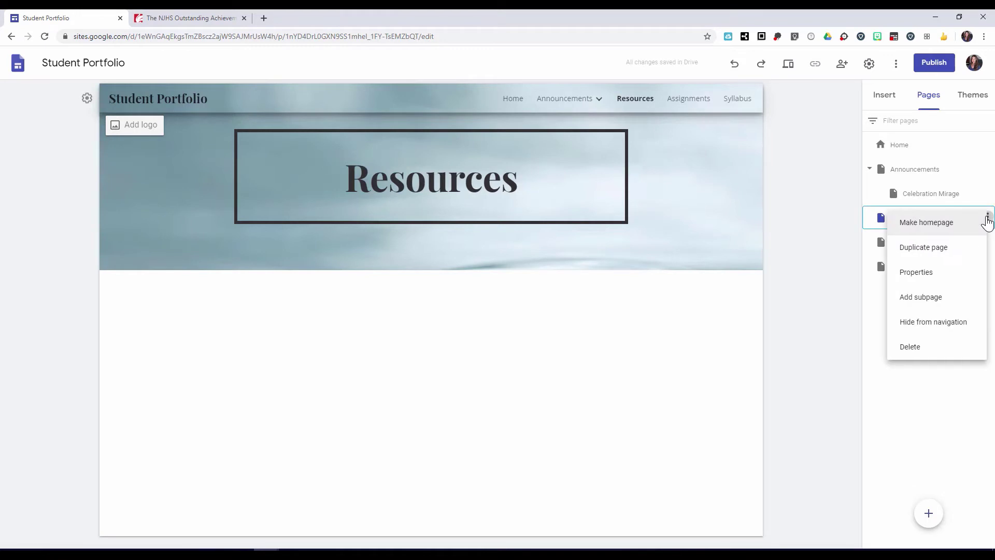
{"action": "left_click", "coordinate": [936, 322]}
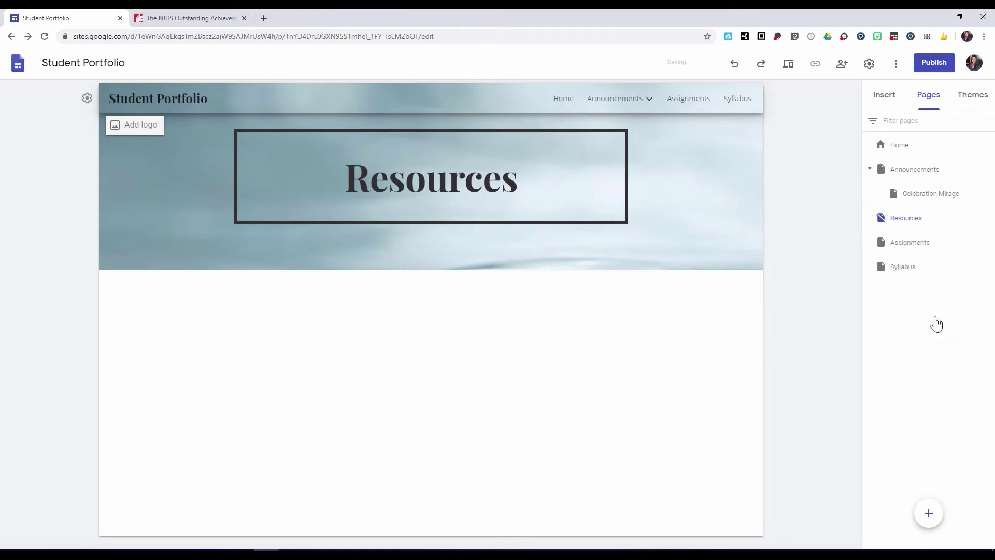
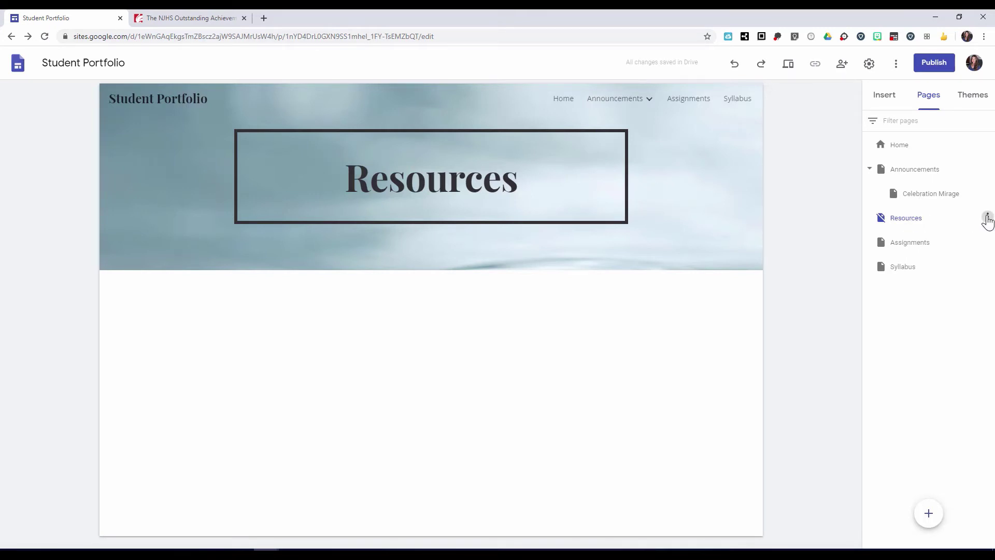
{"action": "left_click", "coordinate": [987, 218]}
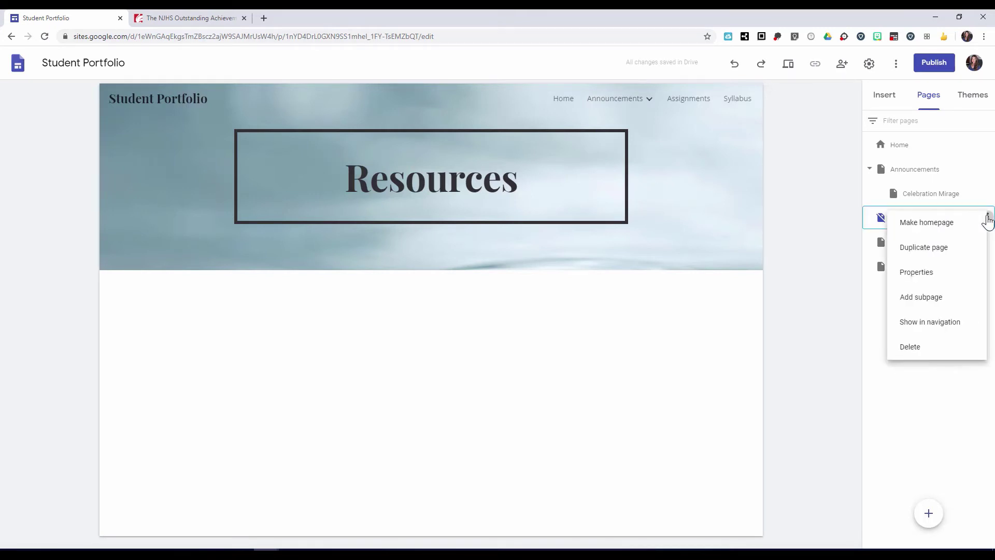
{"action": "left_click", "coordinate": [939, 329]}
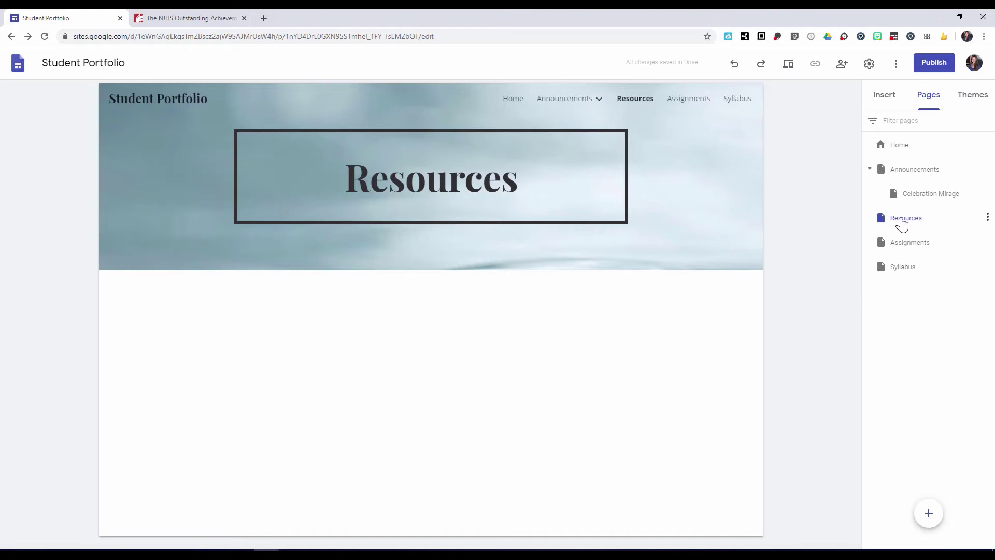
Move the Resources page below Syllabus so it comes last in the page order
{"action": "left_click_drag", "start_coordinate": [902, 223], "coordinate": [883, 270]}
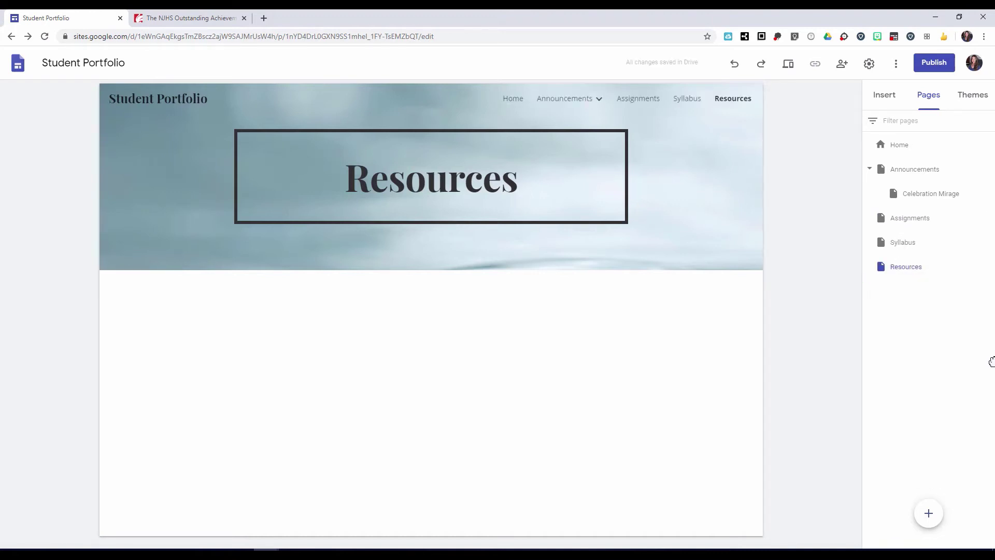
{"action": "mouse_move", "coordinate": [550, 90]}
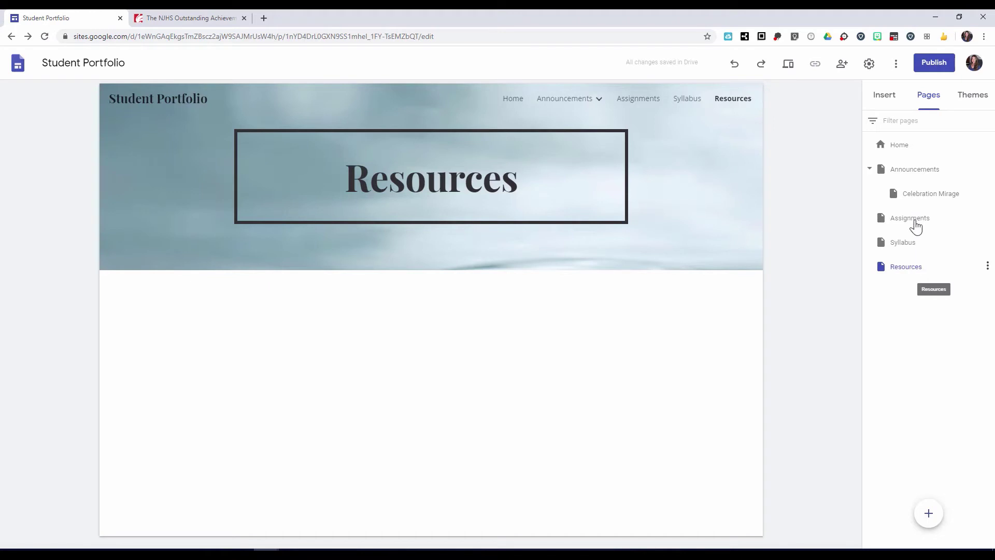
Add the layout with four captioned image placeholders in a row to the Assignments page
{"action": "left_click", "coordinate": [920, 218]}
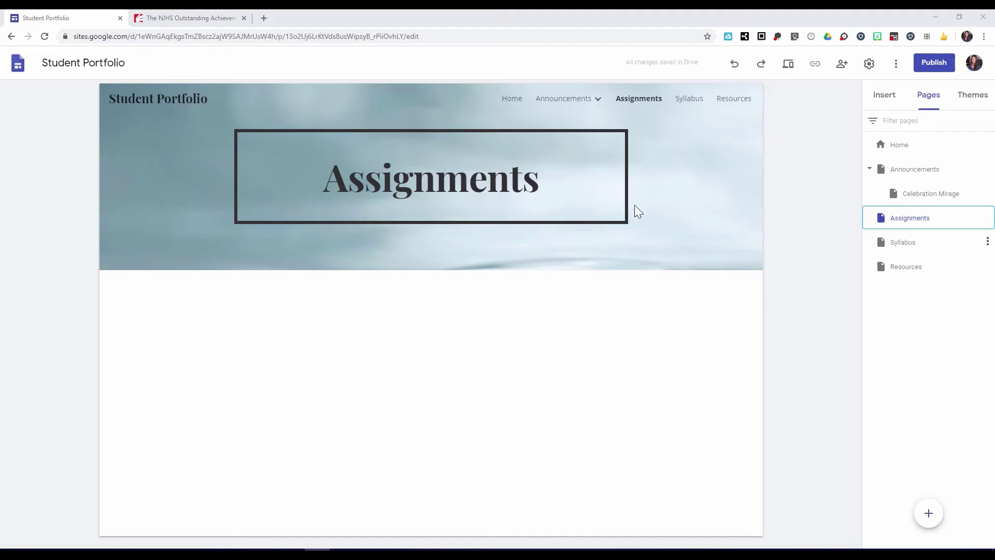
{"action": "left_click", "coordinate": [885, 97]}
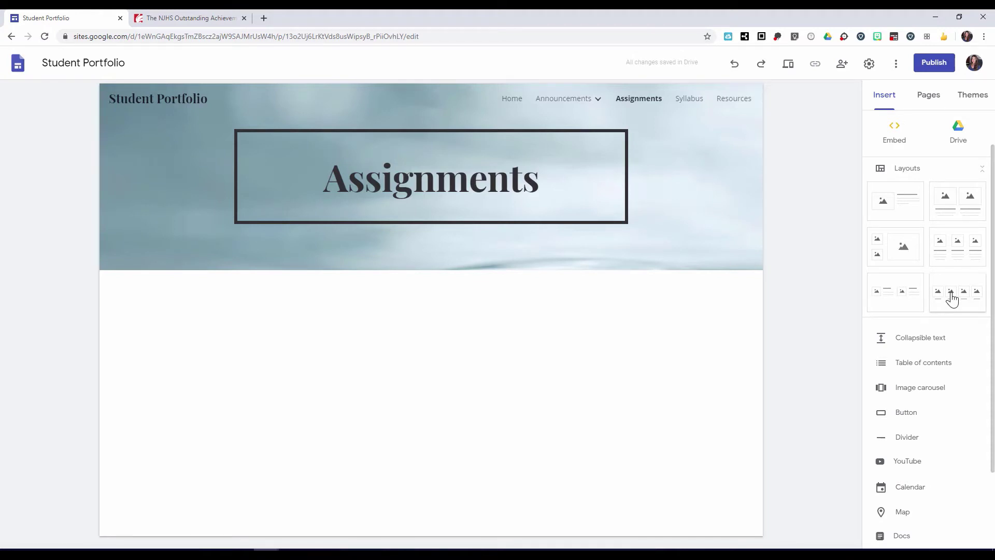
{"action": "left_click_drag", "start_coordinate": [952, 298], "coordinate": [416, 378]}
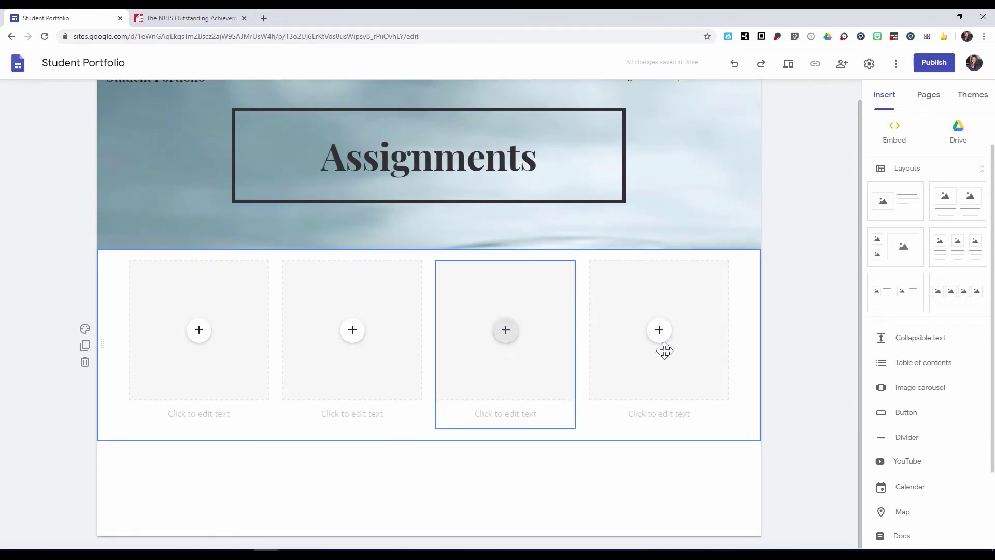
{"action": "left_click", "coordinate": [504, 339]}
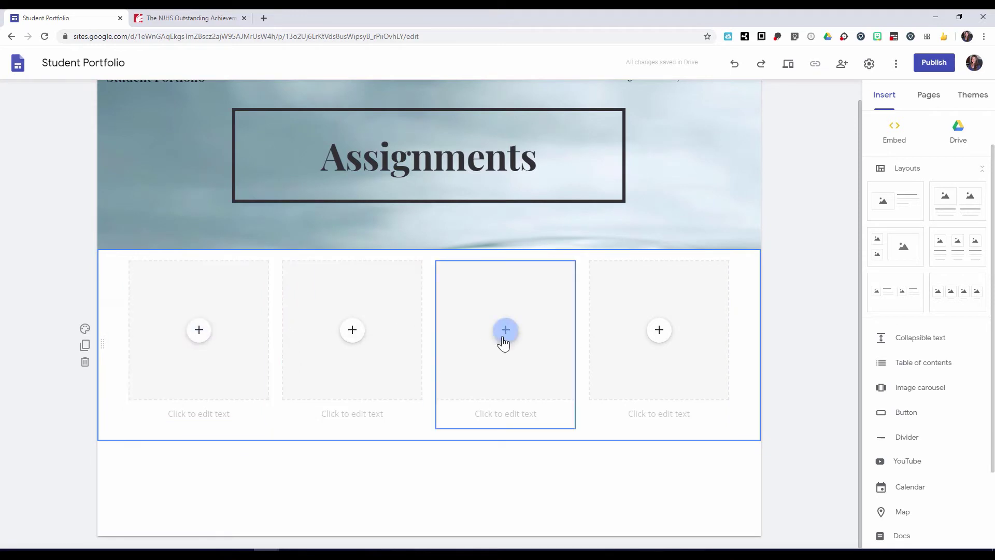
Add the layout with one image placeholder beside a heading and text to the Syllabus page
{"action": "left_click", "coordinate": [929, 95]}
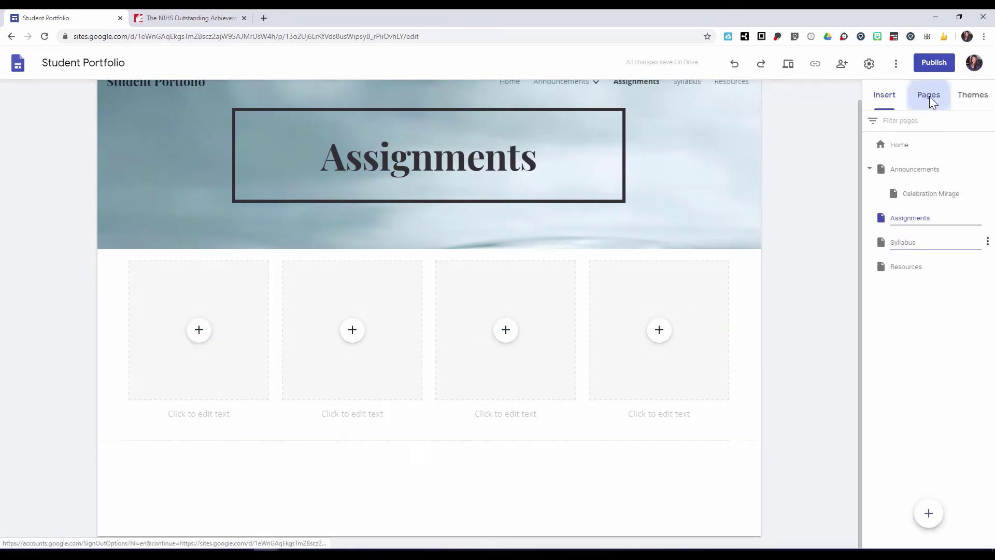
{"action": "left_click", "coordinate": [905, 243]}
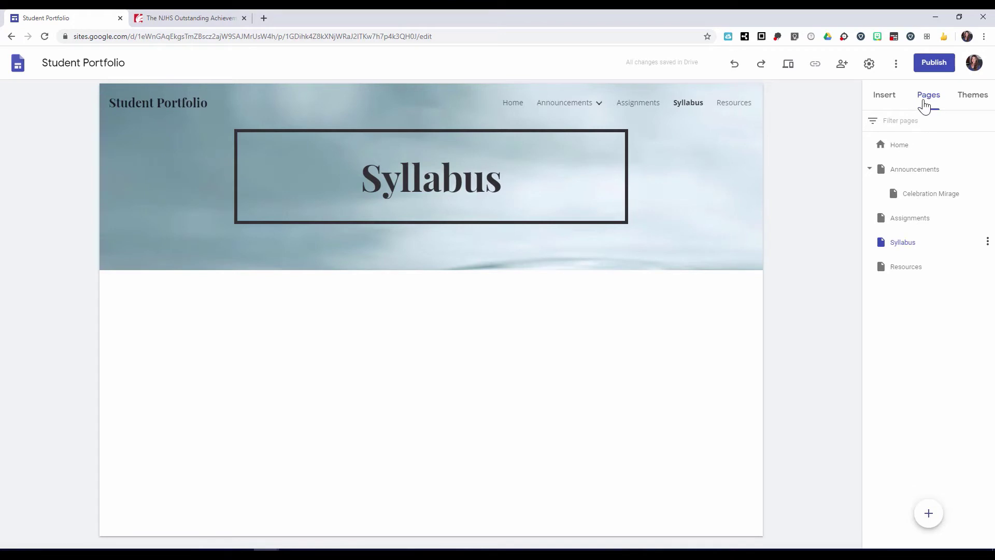
{"action": "left_click", "coordinate": [891, 104]}
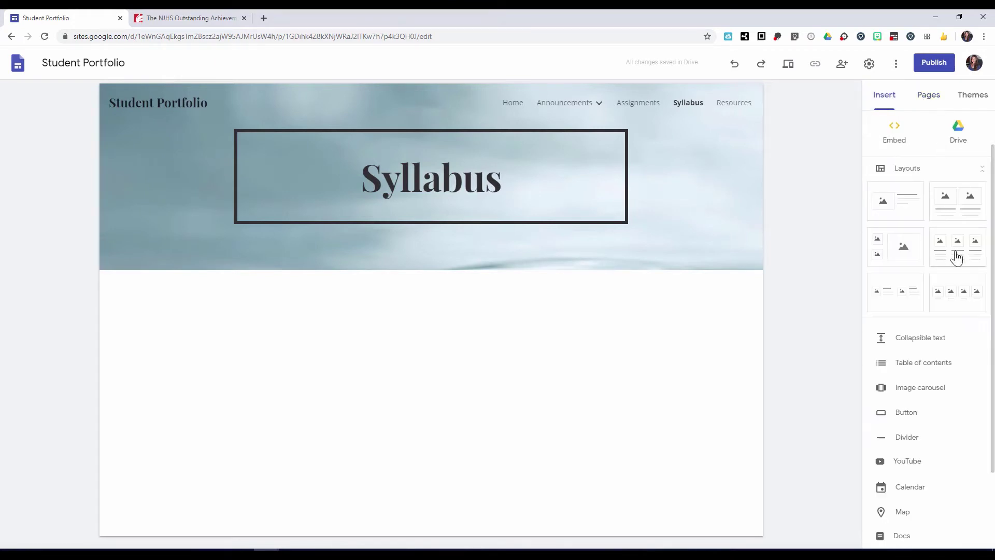
{"action": "left_click", "coordinate": [893, 207]}
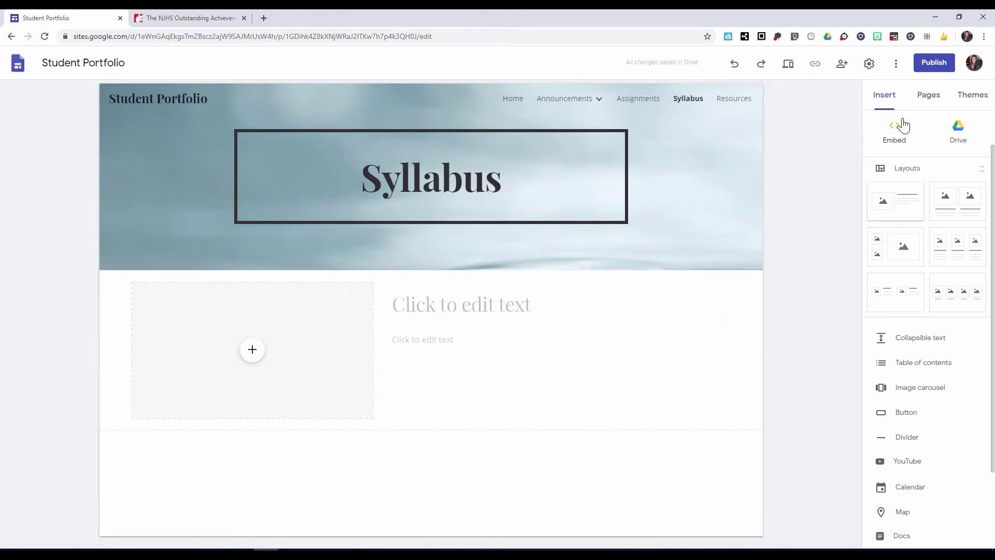
Add the layout with four captioned image placeholders in a row to the Resources page
{"action": "left_click", "coordinate": [927, 99]}
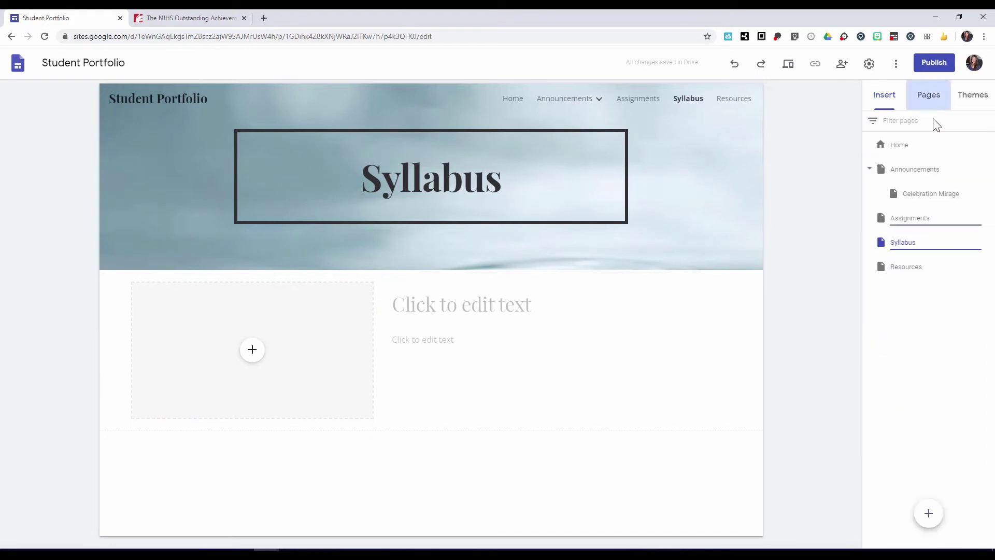
{"action": "double_click", "coordinate": [913, 272]}
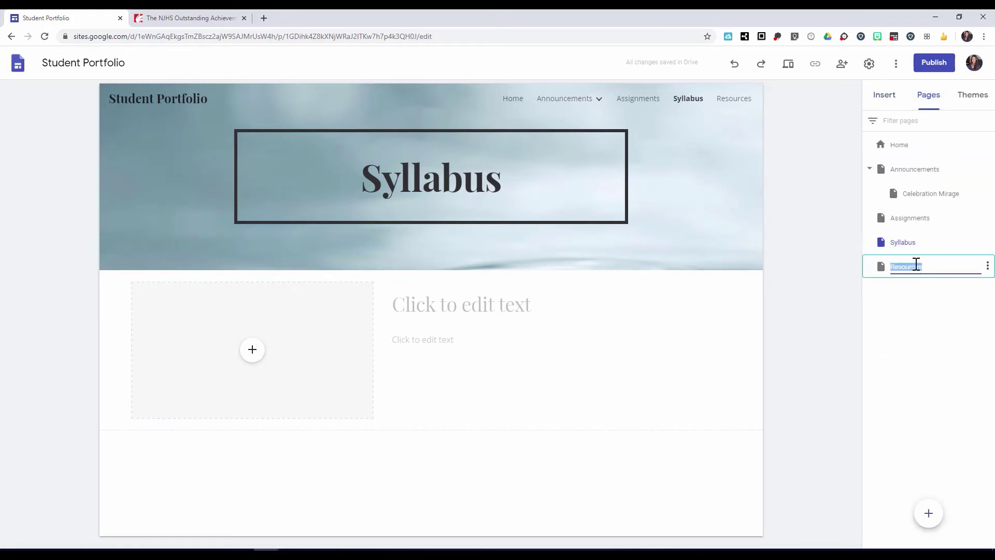
{"action": "left_click", "coordinate": [931, 268]}
{"action": "left_click", "coordinate": [955, 318]}
{"action": "left_click", "coordinate": [932, 273]}
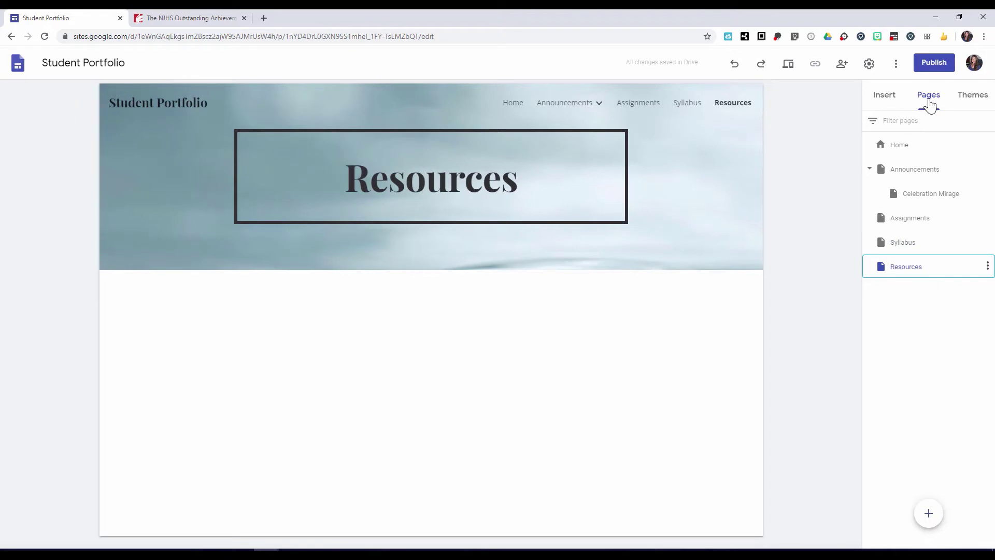
{"action": "left_click", "coordinate": [888, 98]}
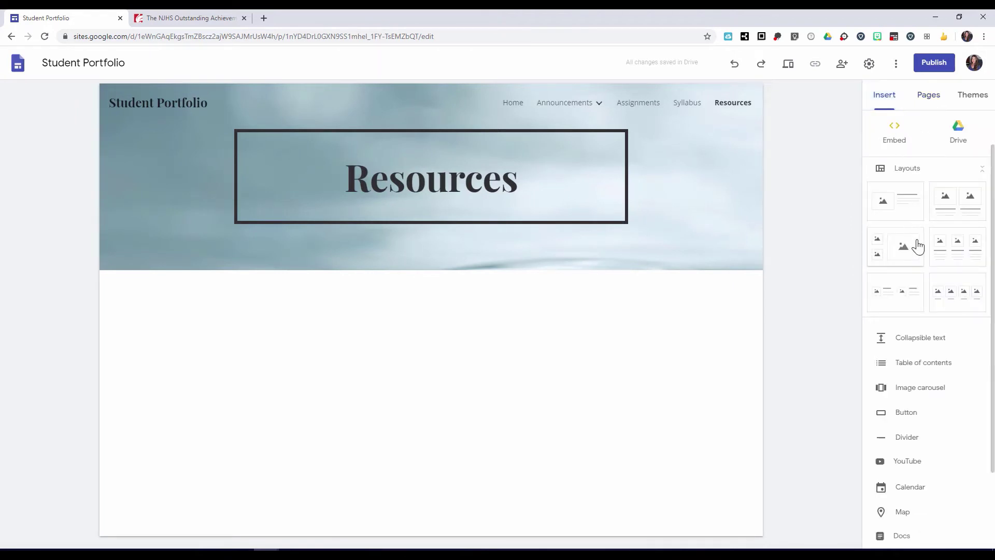
{"action": "left_click", "coordinate": [964, 293]}
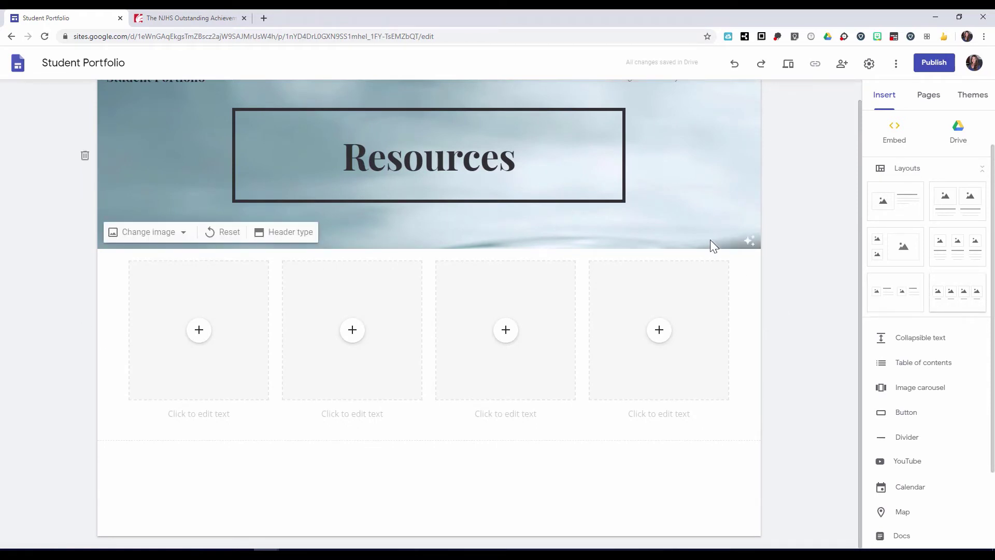
On the Announcements page, insert the "Me and My 500 Friends" presentation from Drive into the placeholder above Updates
{"action": "left_click", "coordinate": [929, 95]}
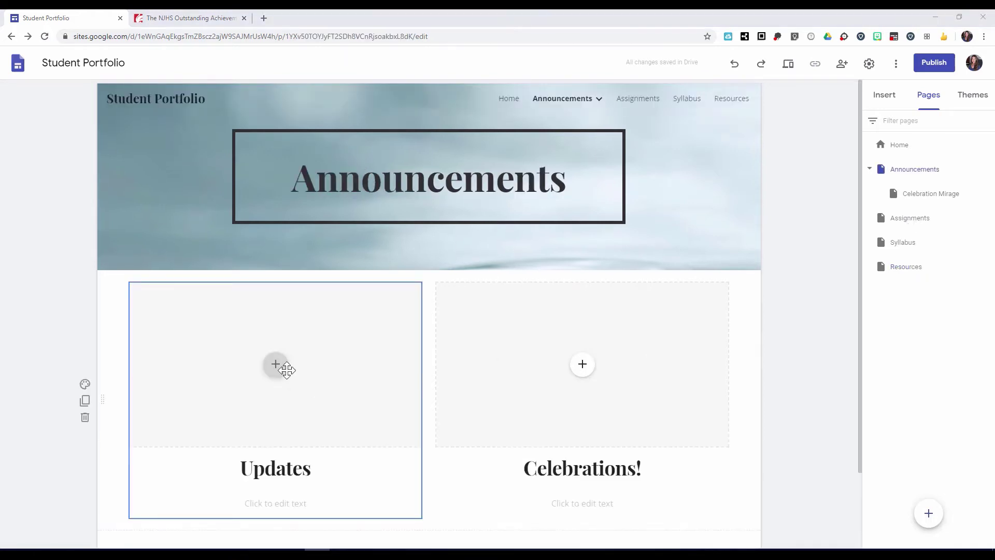
{"action": "left_click", "coordinate": [276, 364]}
{"action": "left_click", "coordinate": [276, 367]}
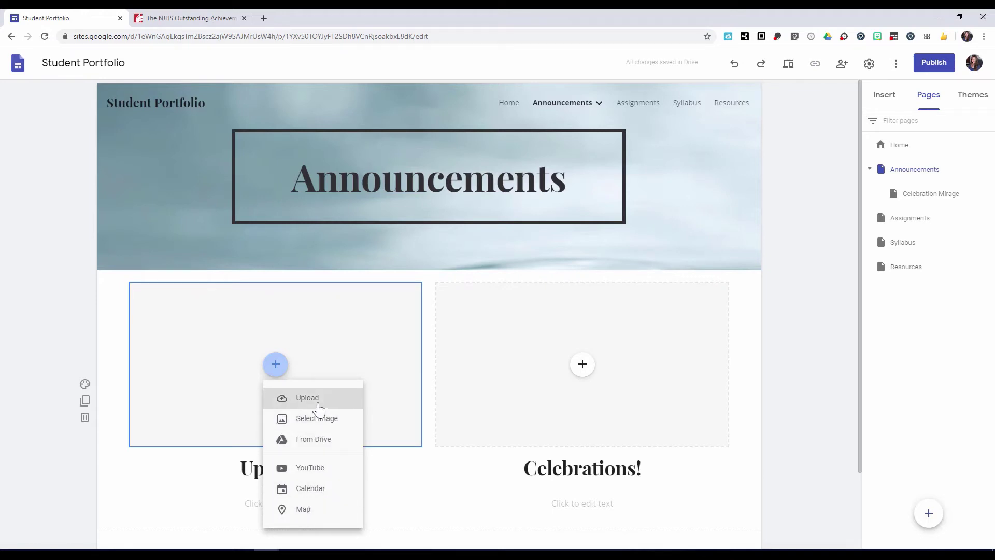
{"action": "left_click", "coordinate": [317, 440]}
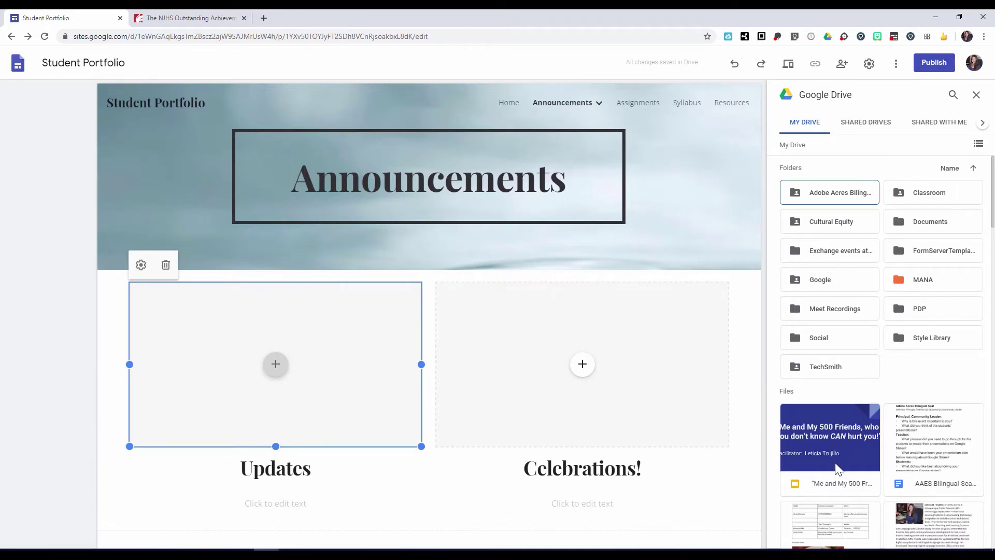
{"action": "left_click", "coordinate": [831, 479]}
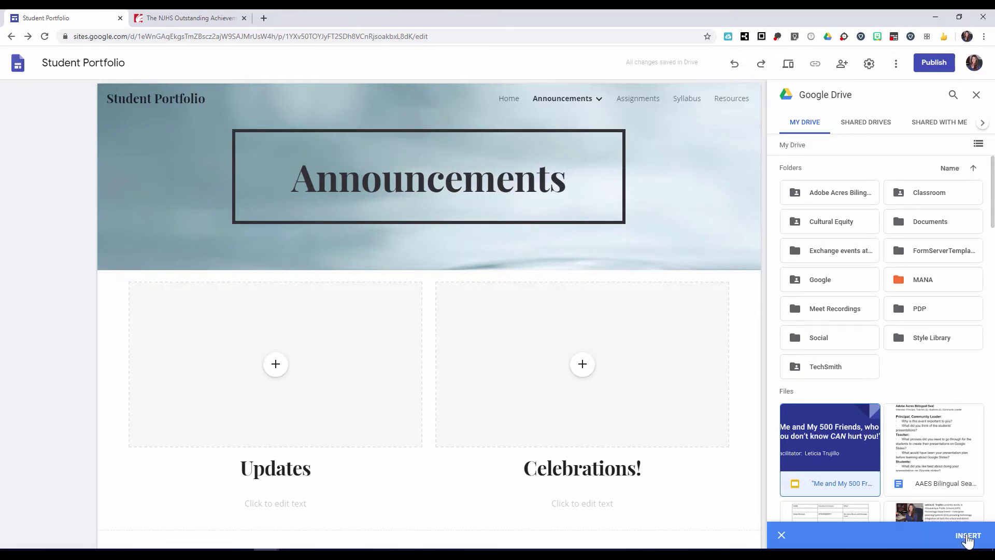
{"action": "left_click", "coordinate": [967, 537]}
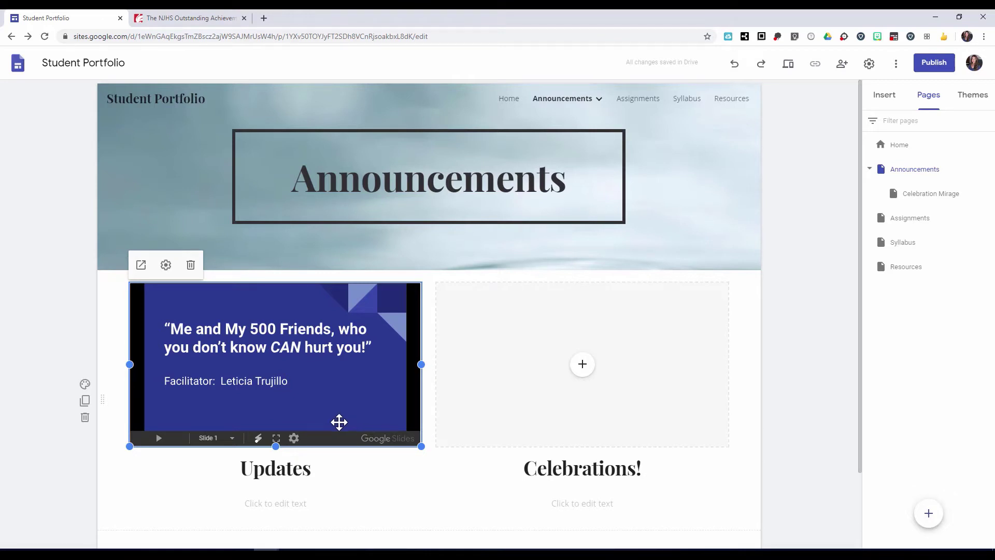
Enter the bold text "*Please watch the following Slide presentation by Thursday and prepare for discussion on Friday" under the Updates heading
{"action": "left_click", "coordinate": [288, 506]}
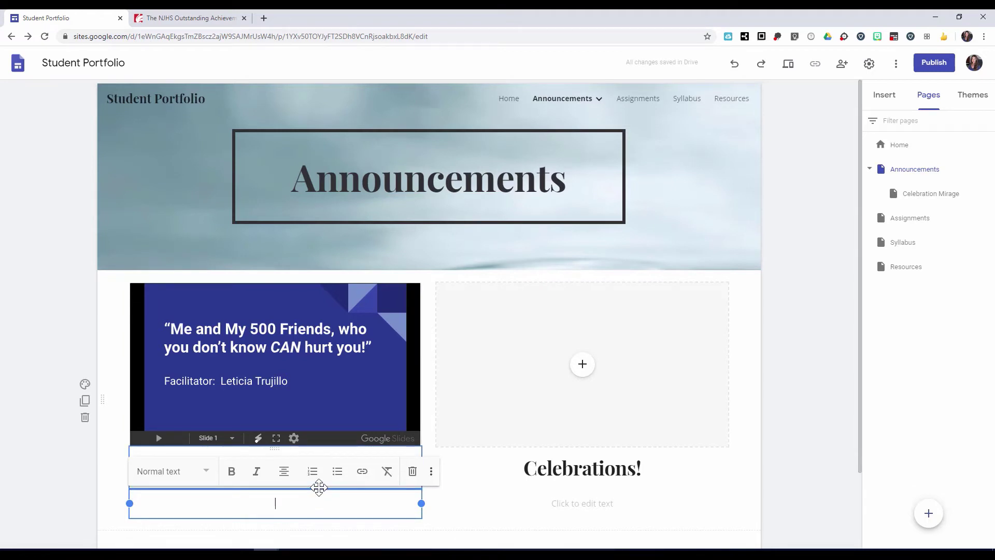
{"action": "type", "text": "*"}
{"action": "key", "text": "BackSpace"}
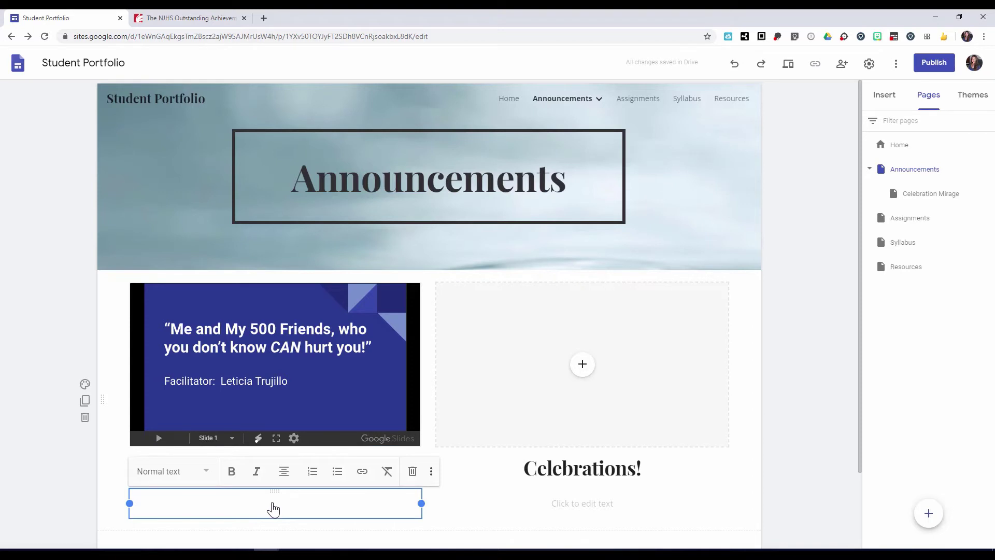
{"action": "key", "text": "ctrl+b"}
{"action": "type", "text": "M"}
{"action": "type", "text": "Plea"}
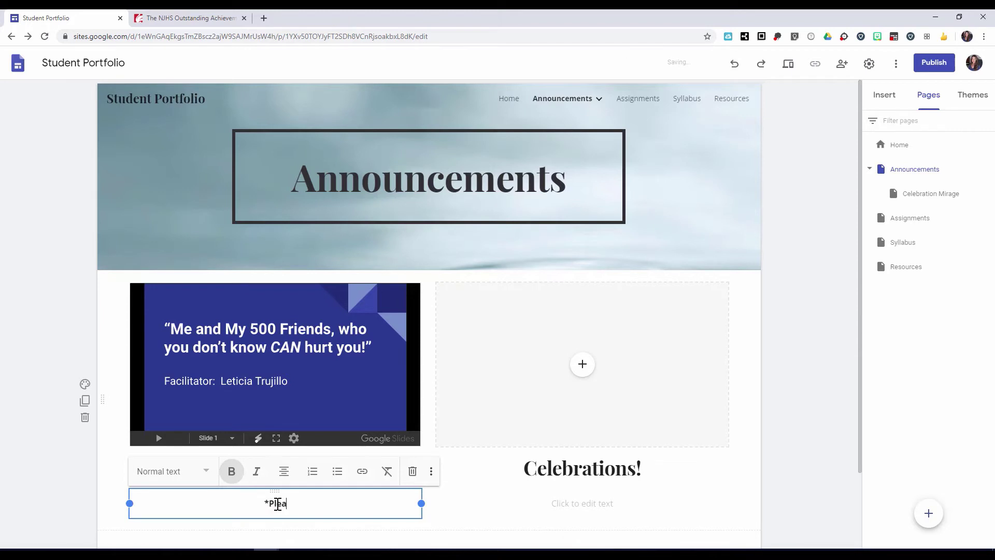
{"action": "type", "text": "se watch the following"}
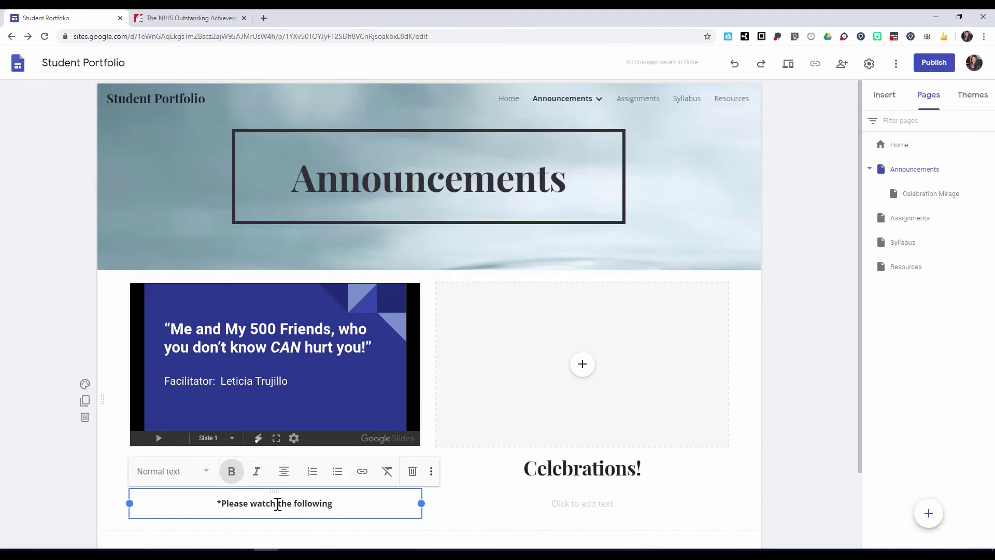
{"action": "type", "text": " Slid"}
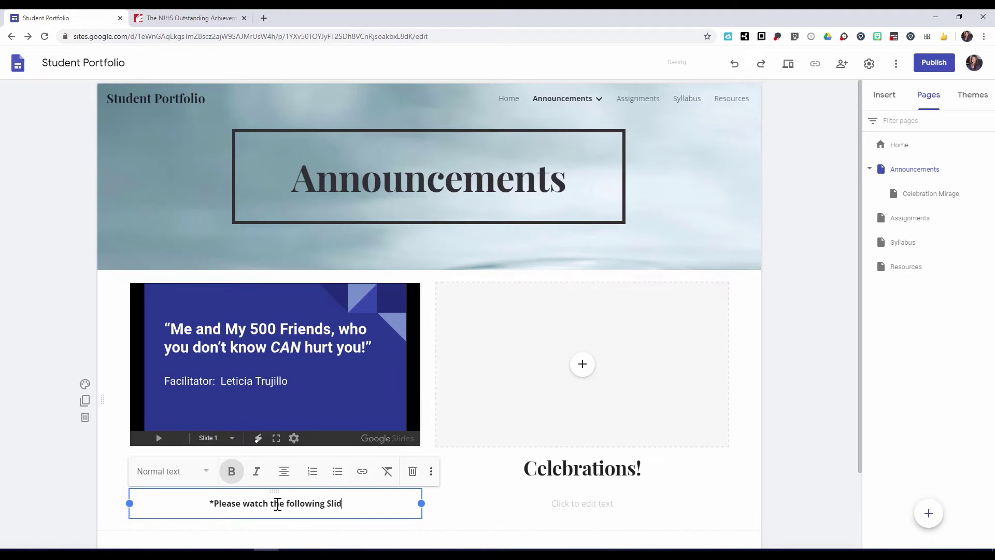
{"action": "type", "text": "e presentation "}
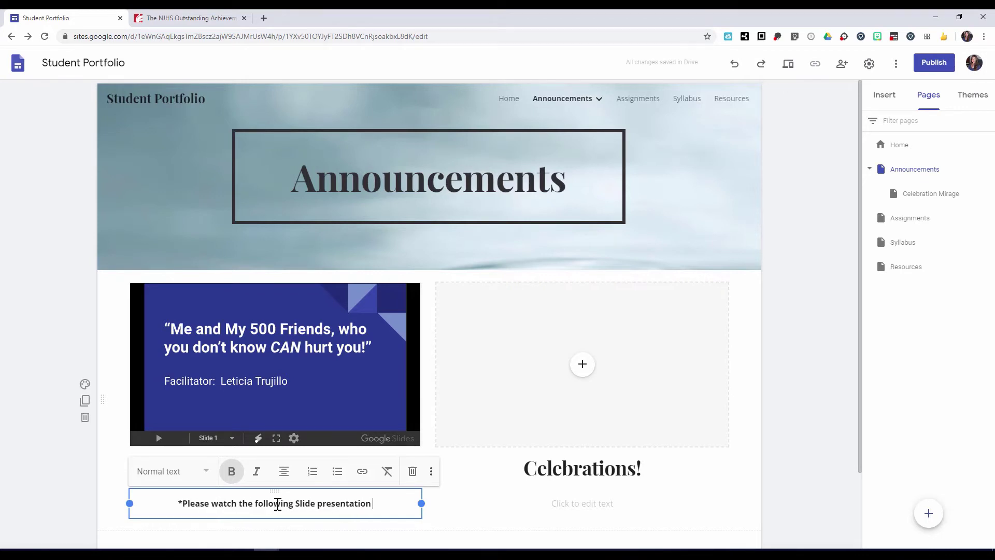
{"action": "type", "text": "by Thu"}
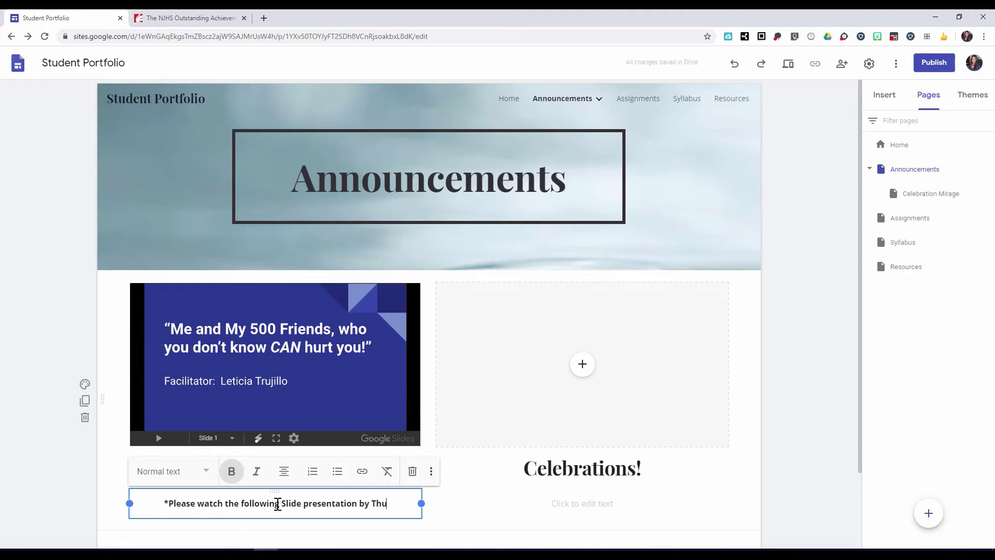
{"action": "type", "text": "rsday"}
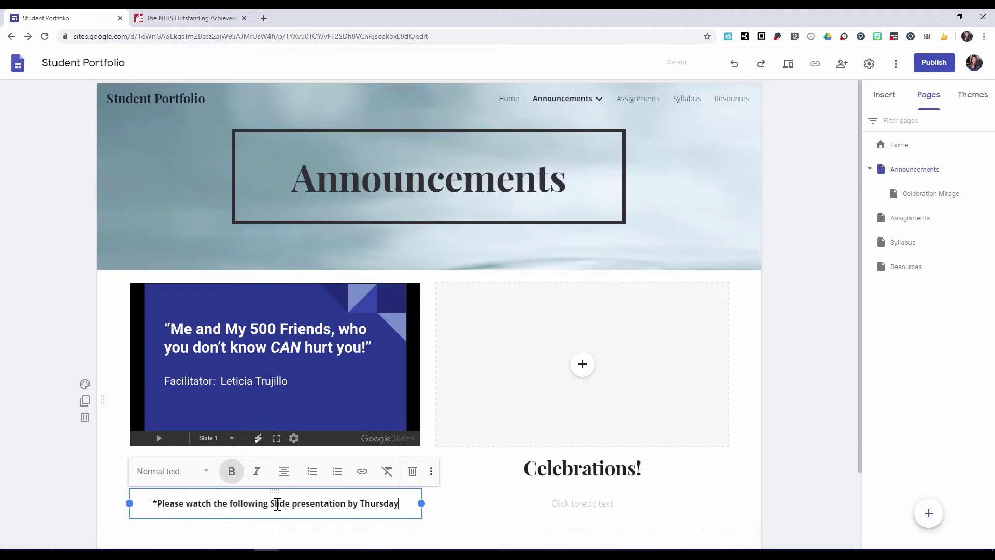
{"action": "type", "text": " and pre"}
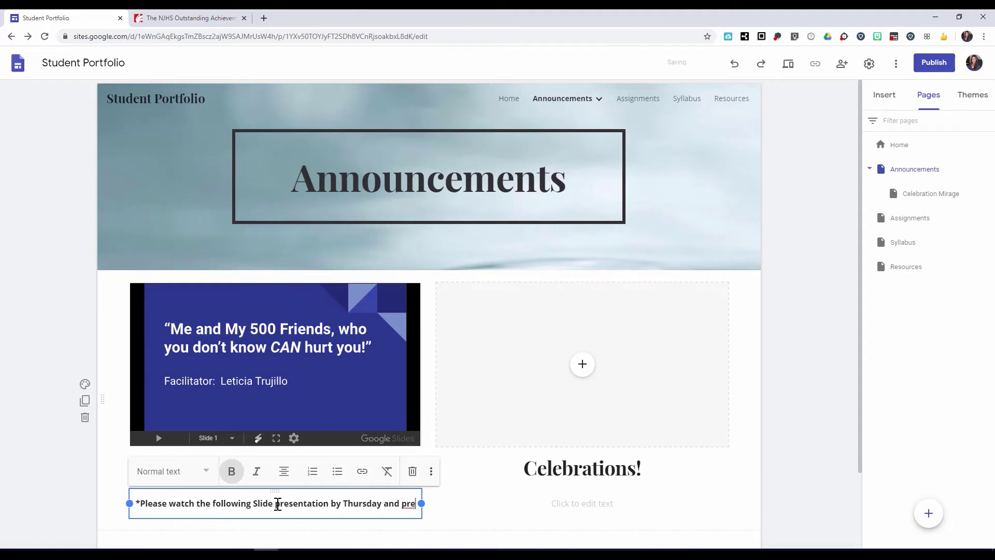
{"action": "type", "text": "pare t"}
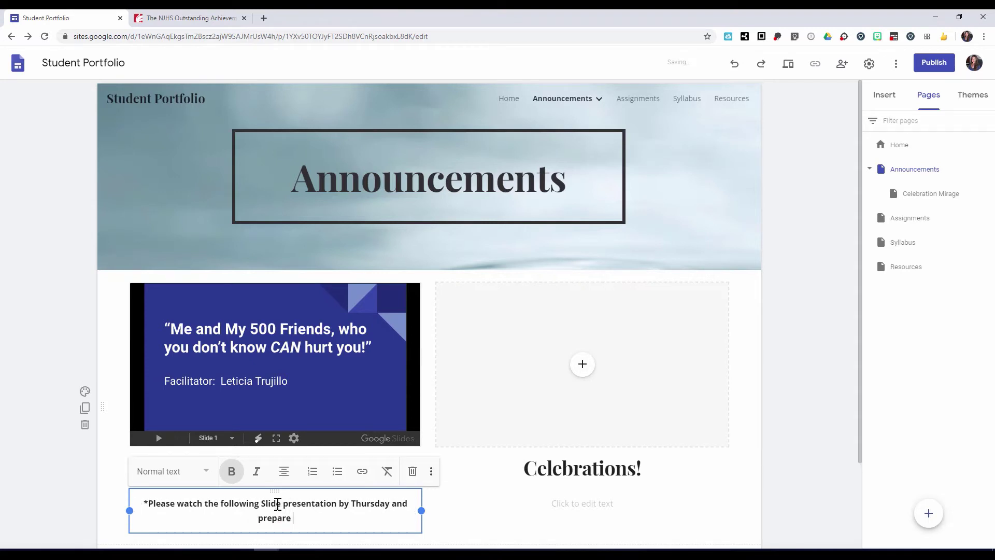
{"action": "key", "text": "BackSpace"}
{"action": "type", "text": "for discuss"}
{"action": "key", "text": "BackSpace"}
{"action": "key", "text": "BackSpace"}
{"action": "key", "text": "BackSpace"}
{"action": "type", "text": "ussion on Friday"}
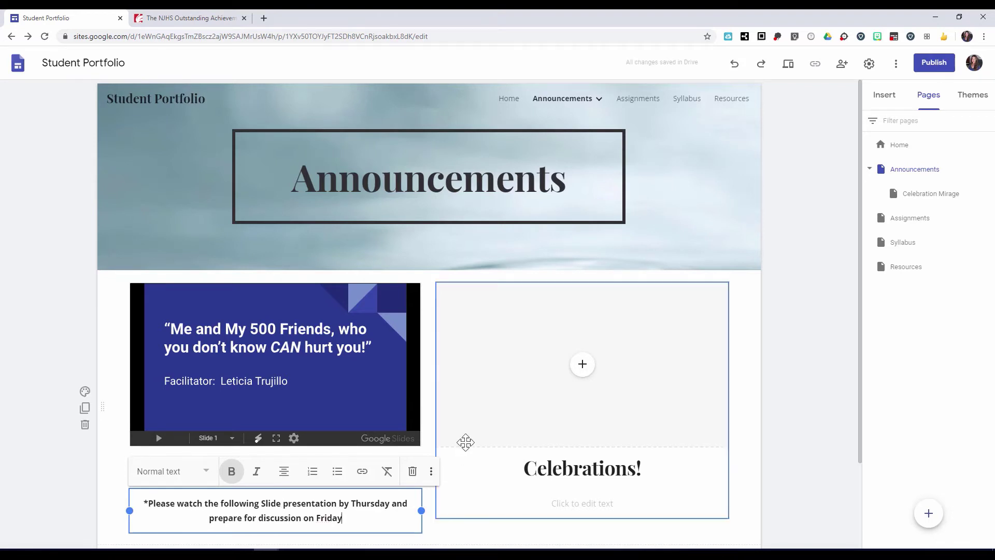
{"action": "left_click", "coordinate": [435, 534]}
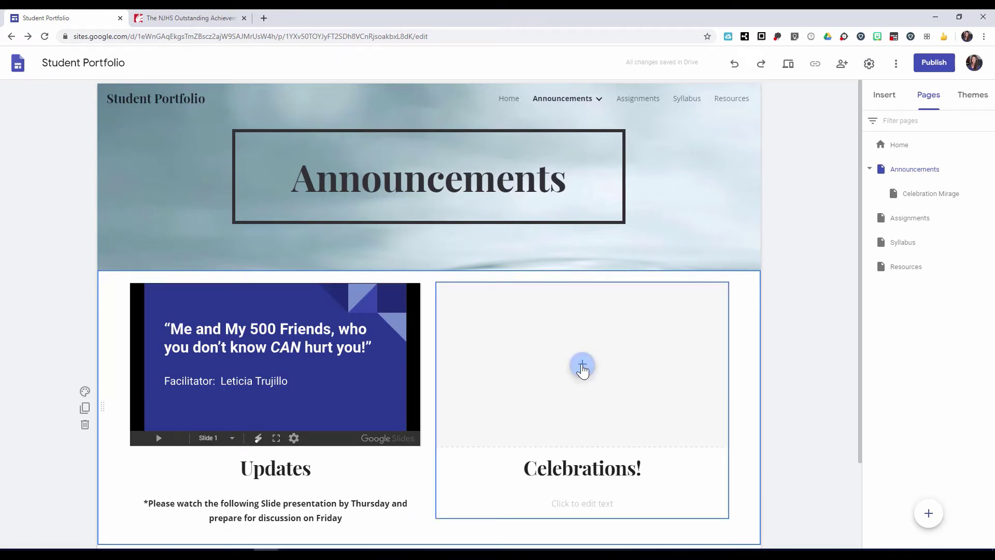
Insert the Birthdays calendar into the empty placeholder above the Celebrations! heading
{"action": "left_click", "coordinate": [583, 368]}
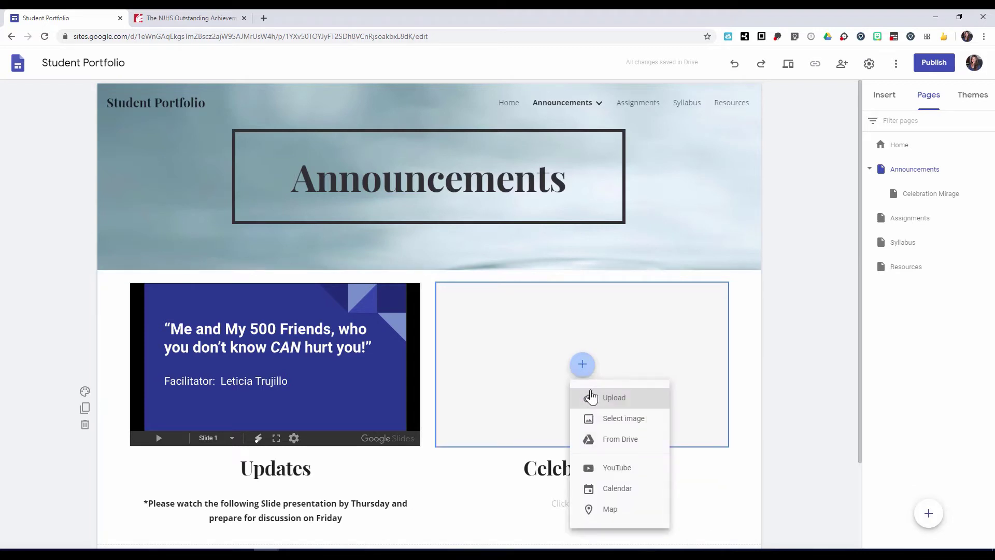
{"action": "left_click", "coordinate": [623, 489]}
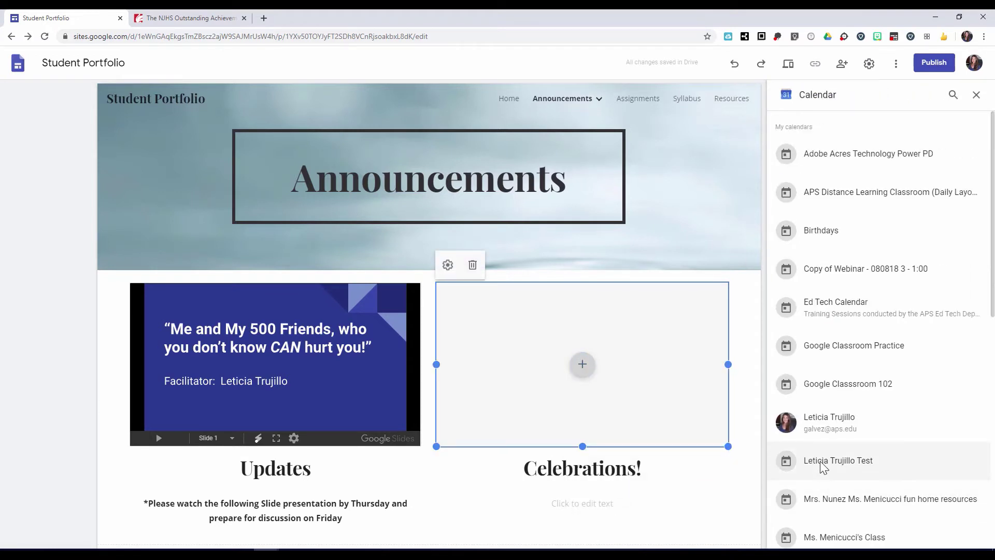
{"action": "left_click", "coordinate": [828, 231]}
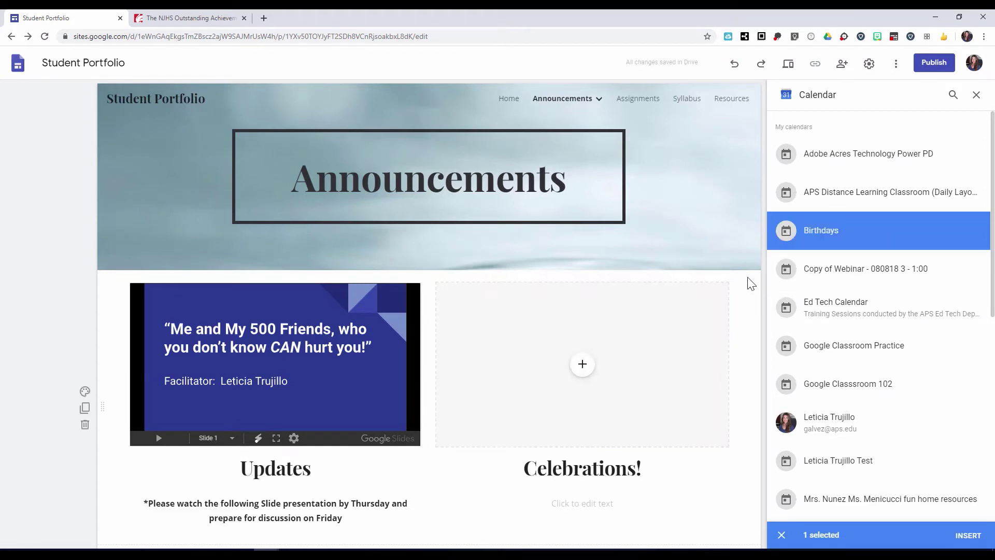
{"action": "left_click", "coordinate": [968, 536]}
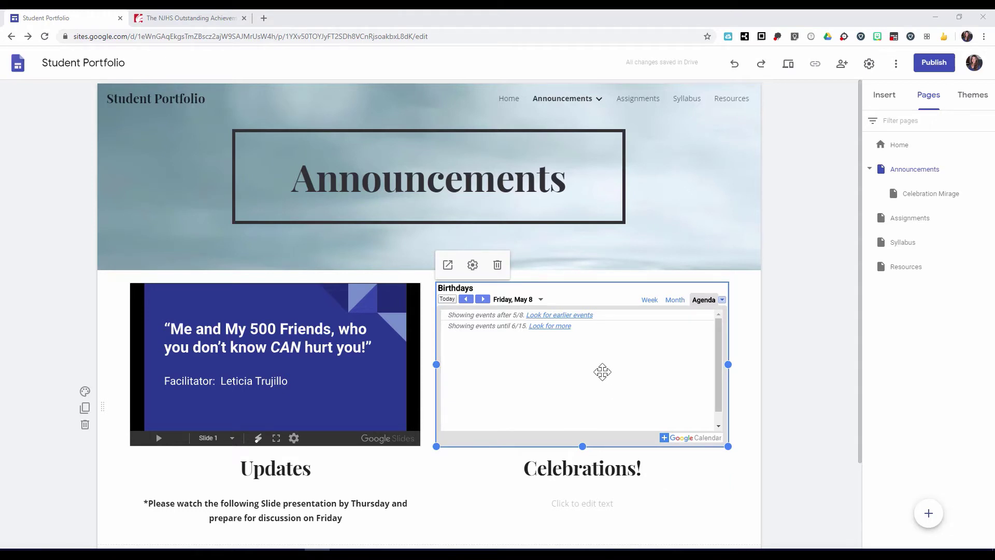
Set the view mode of the embedded Birthdays calendar to Month in its settings
{"action": "double_click", "coordinate": [570, 361]}
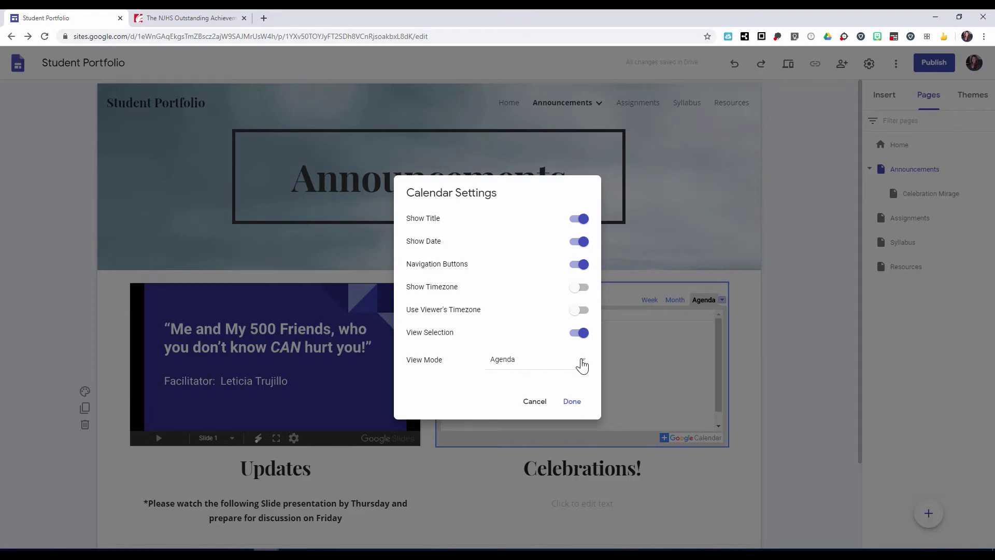
{"action": "left_click", "coordinate": [583, 365]}
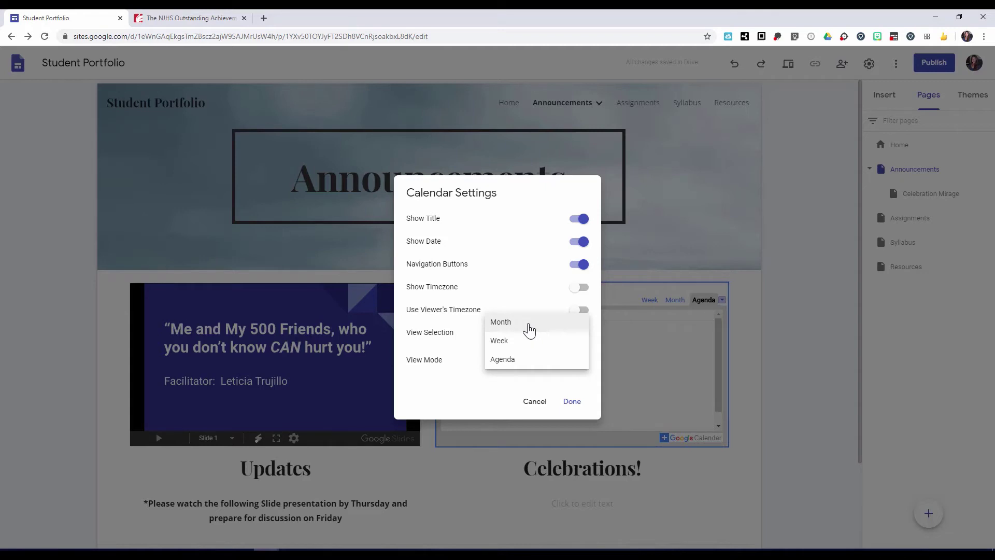
{"action": "left_click", "coordinate": [579, 363]}
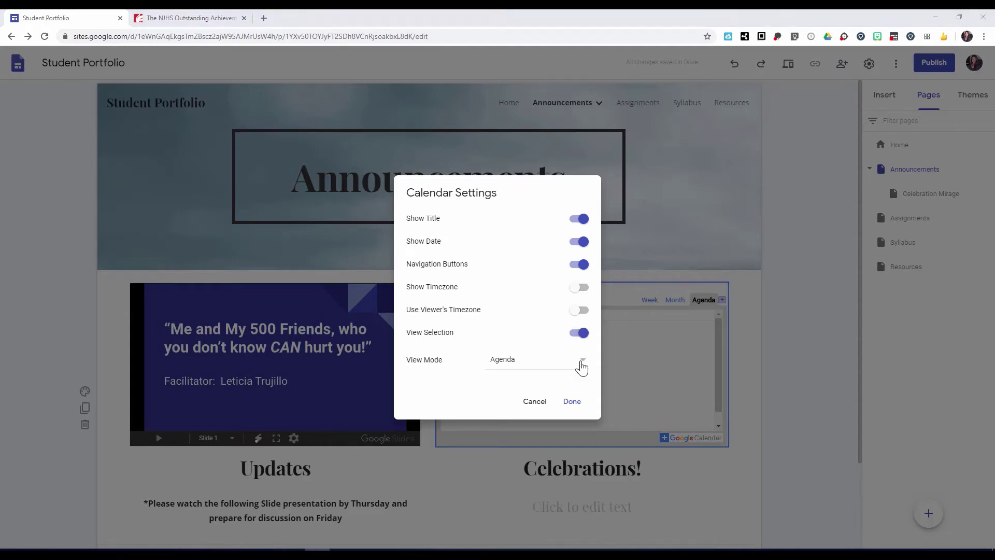
{"action": "left_click", "coordinate": [583, 366]}
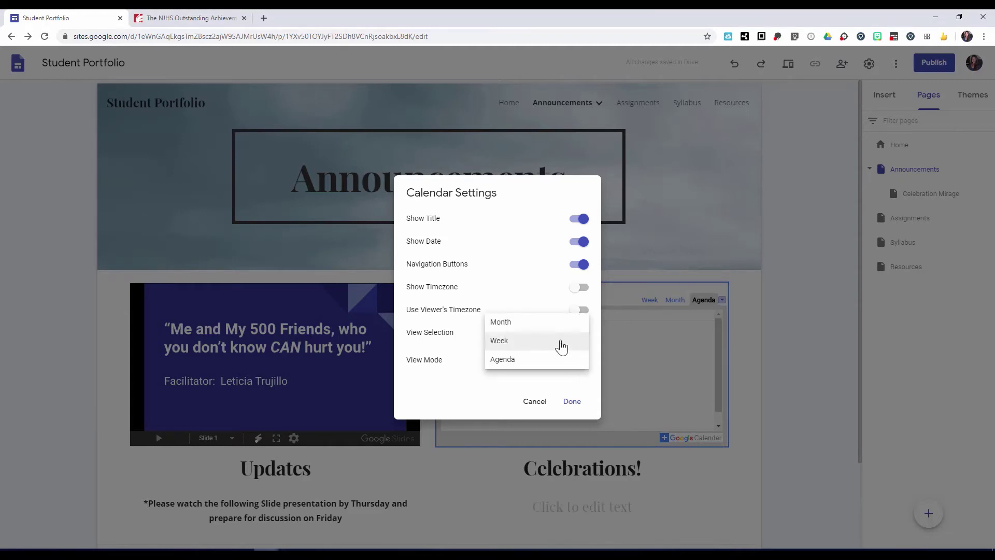
{"action": "left_click", "coordinate": [535, 330]}
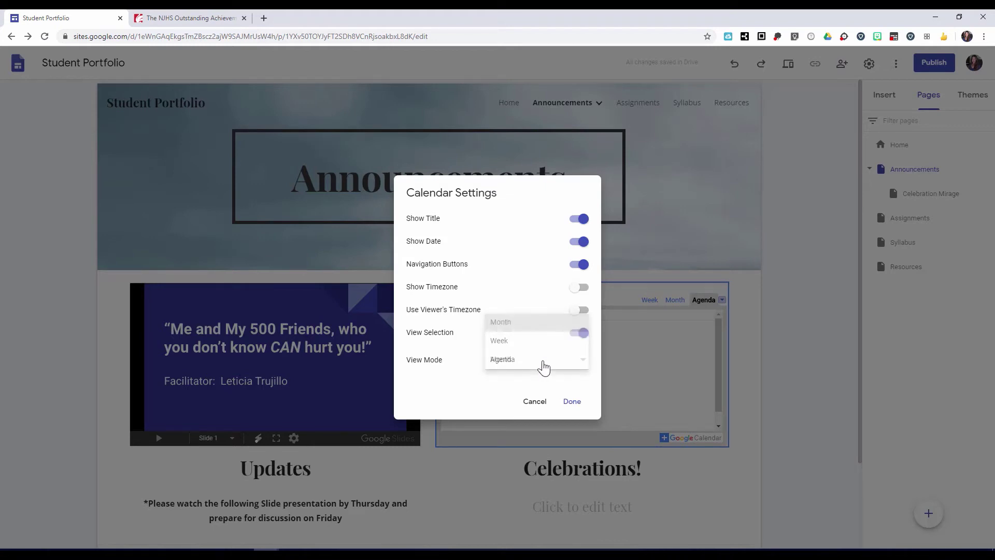
{"action": "left_click", "coordinate": [573, 402]}
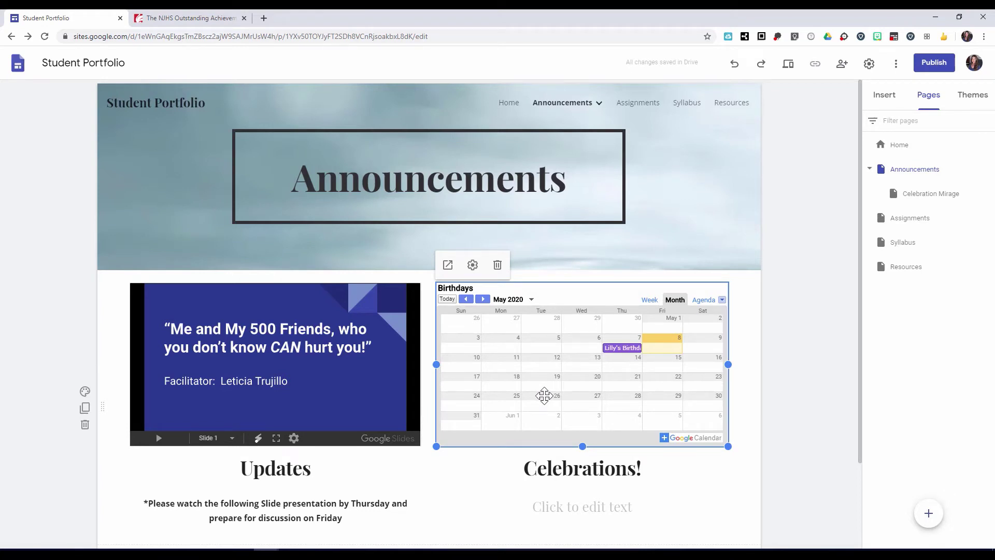
Enter a bold "Happy Birthday" greeting with the student's first name under Celebrations!, using the Heading text style
{"action": "left_click", "coordinate": [576, 504]}
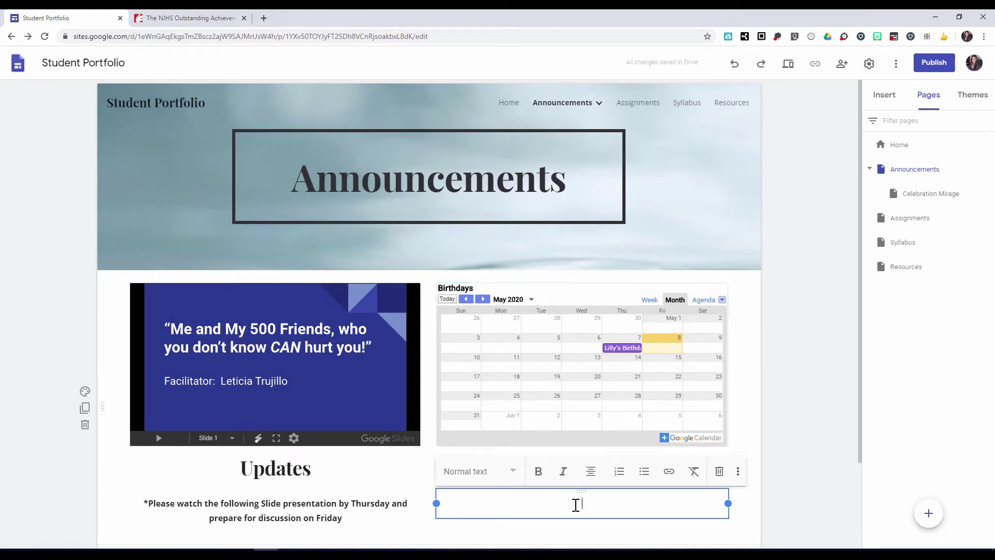
{"action": "left_click", "coordinate": [539, 476]}
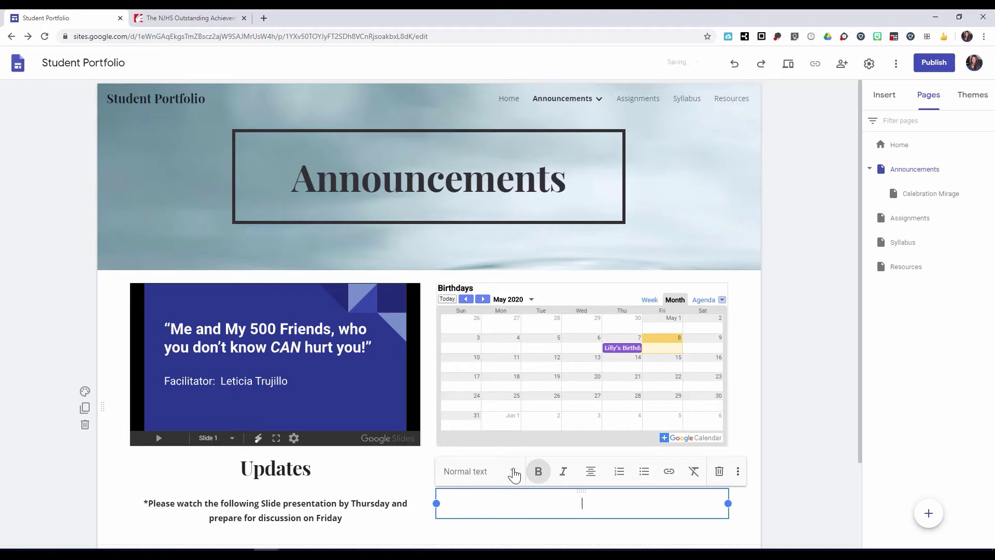
{"action": "left_click", "coordinate": [513, 472]}
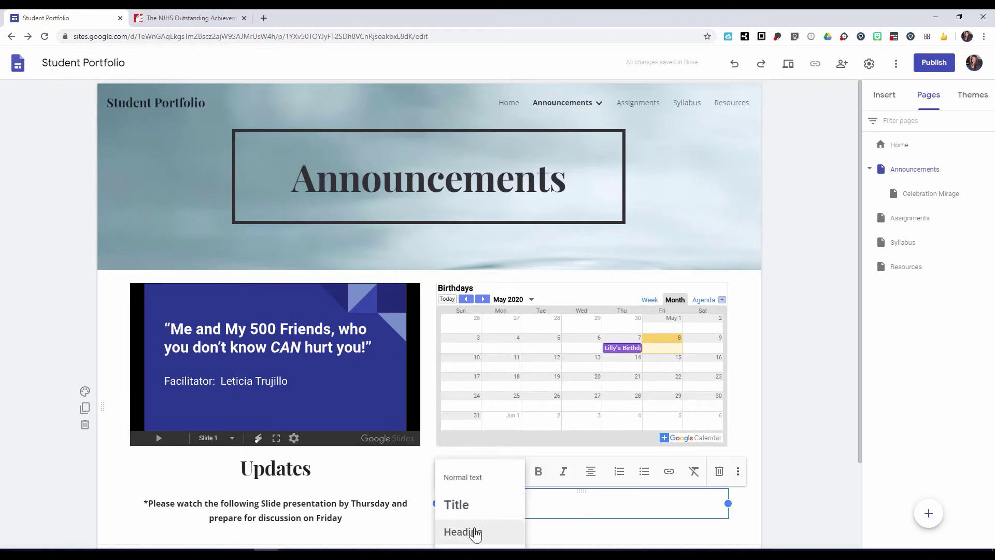
{"action": "left_click", "coordinate": [537, 475]}
{"action": "type", "text": "H"}
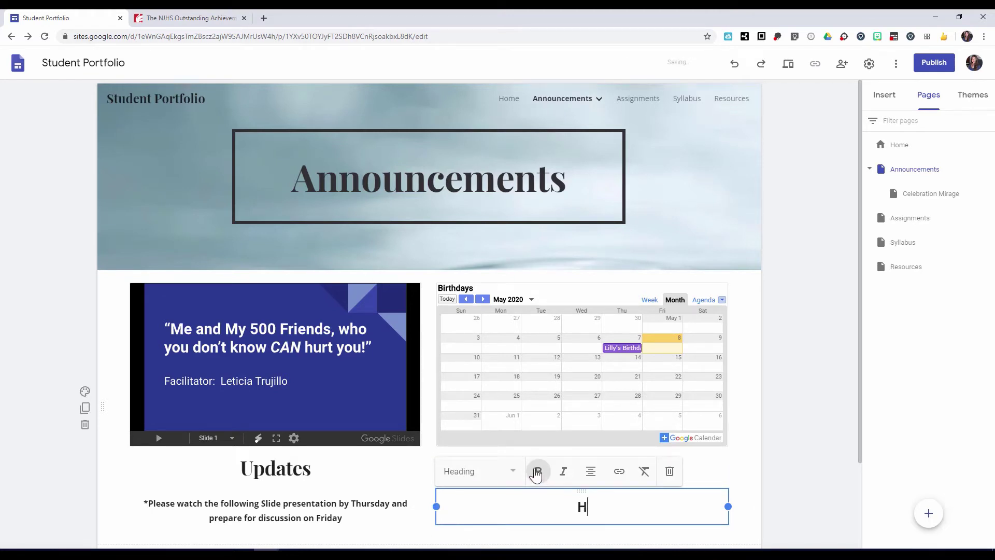
{"action": "type", "text": "appy Birthday Lil"}
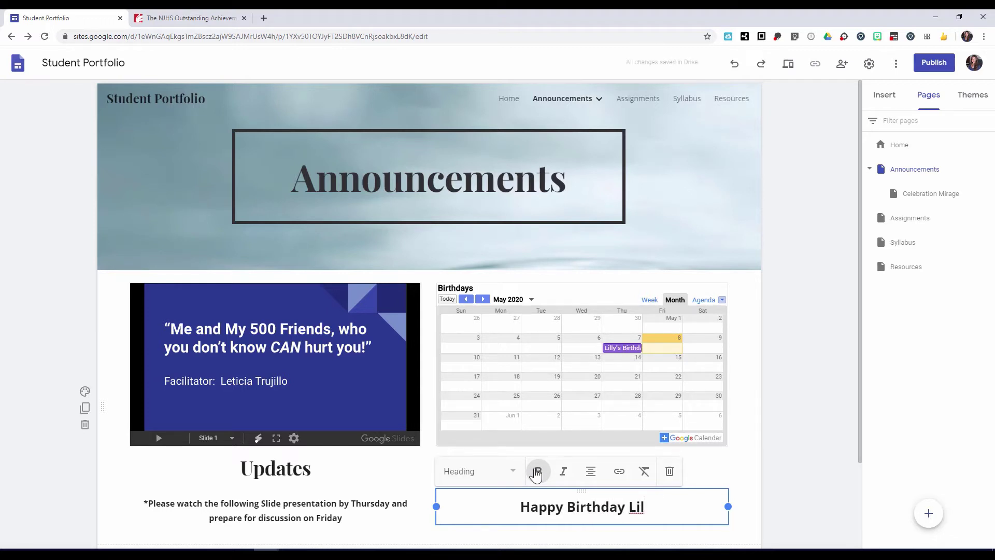
{"action": "type", "text": "ly!"}
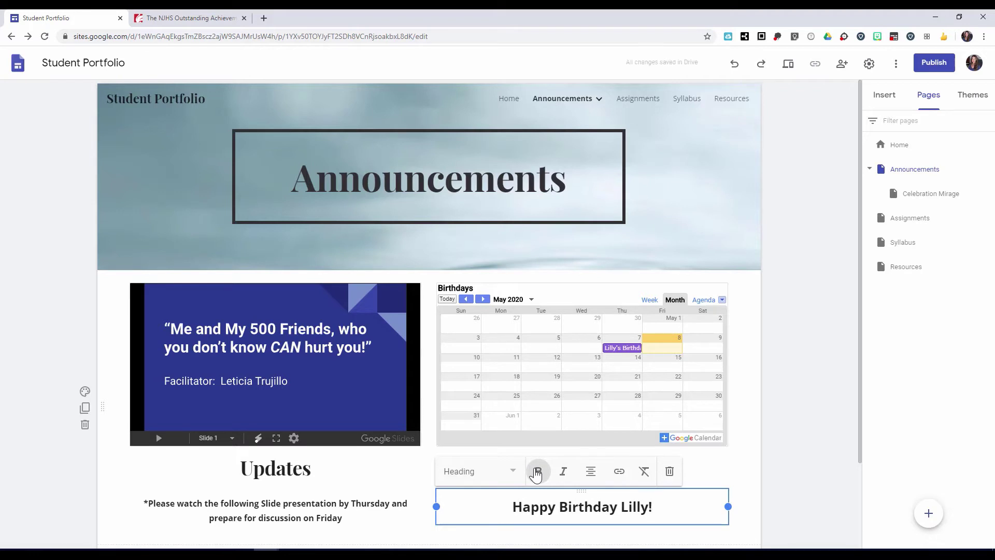
{"action": "left_click", "coordinate": [637, 541]}
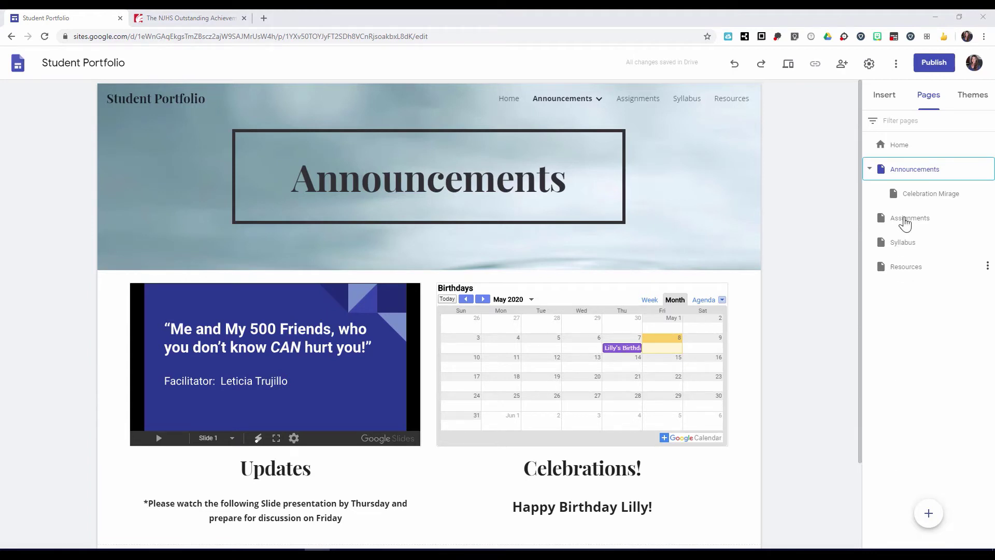
Open the Assignments page to examine its four captioned image placeholders
{"action": "key", "text": "Down"}
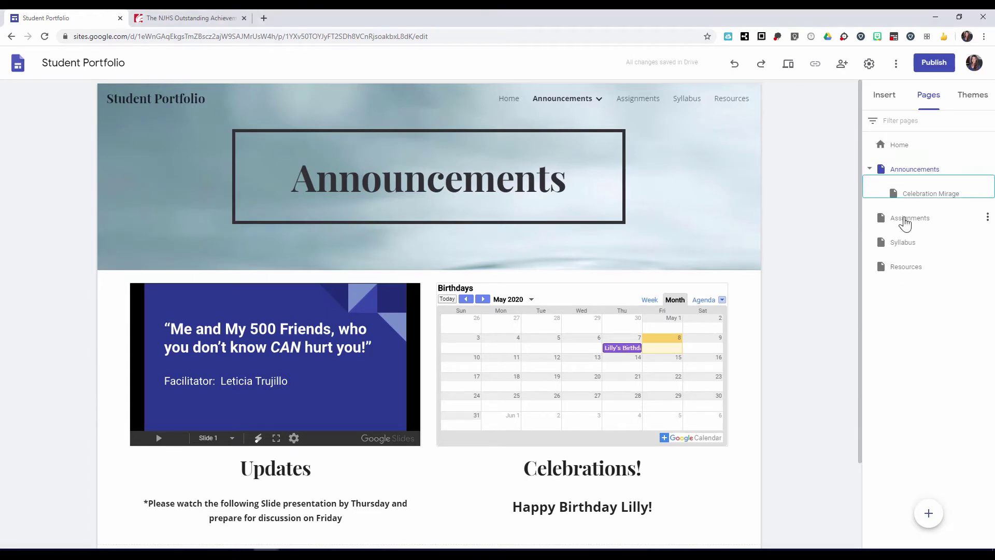
{"action": "left_click", "coordinate": [905, 223]}
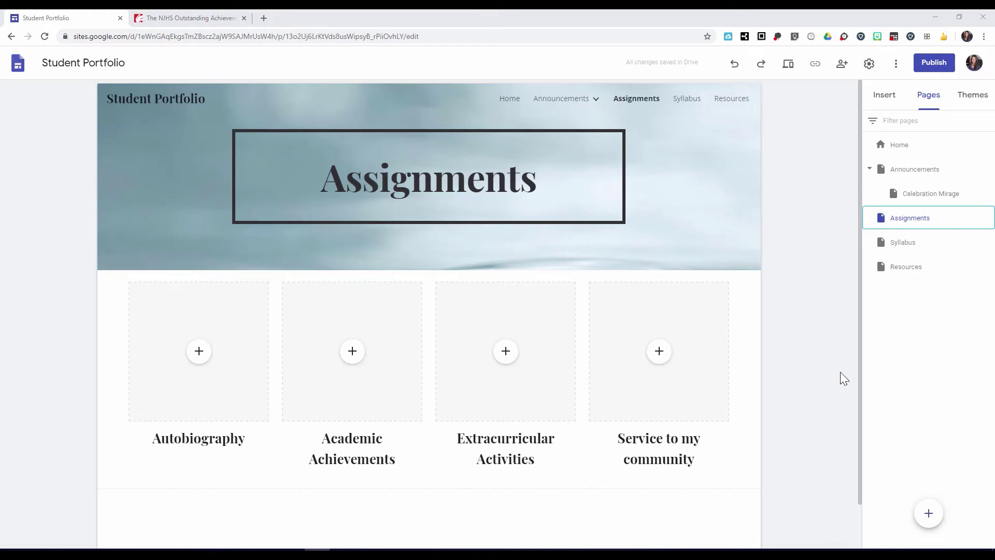
Open the Celebration Mirage subpage and upload the HispanicHeritage-Eng image from the computer below its header
{"action": "left_click_drag", "start_coordinate": [920, 199], "coordinate": [924, 204]}
{"action": "left_click", "coordinate": [923, 204]}
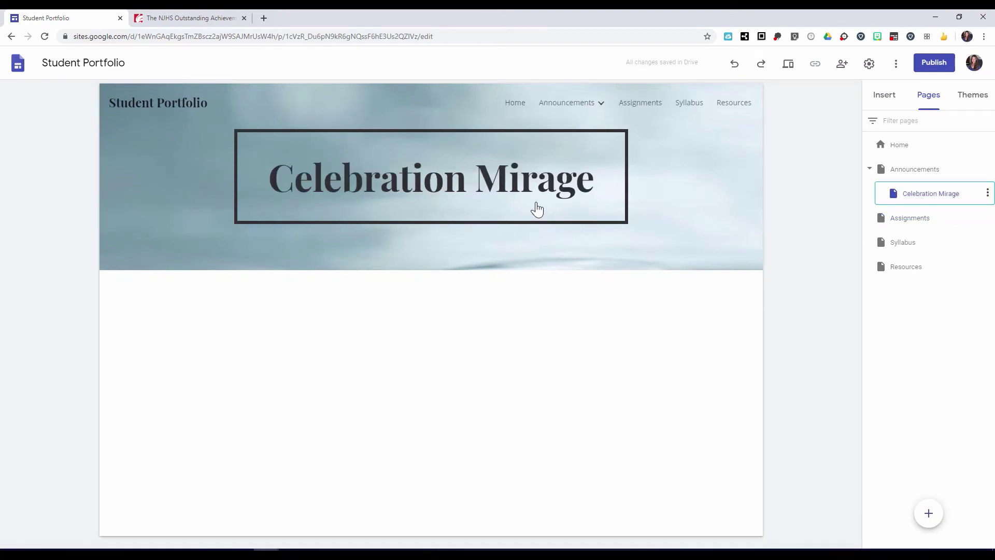
{"action": "mouse_move", "coordinate": [528, 229]}
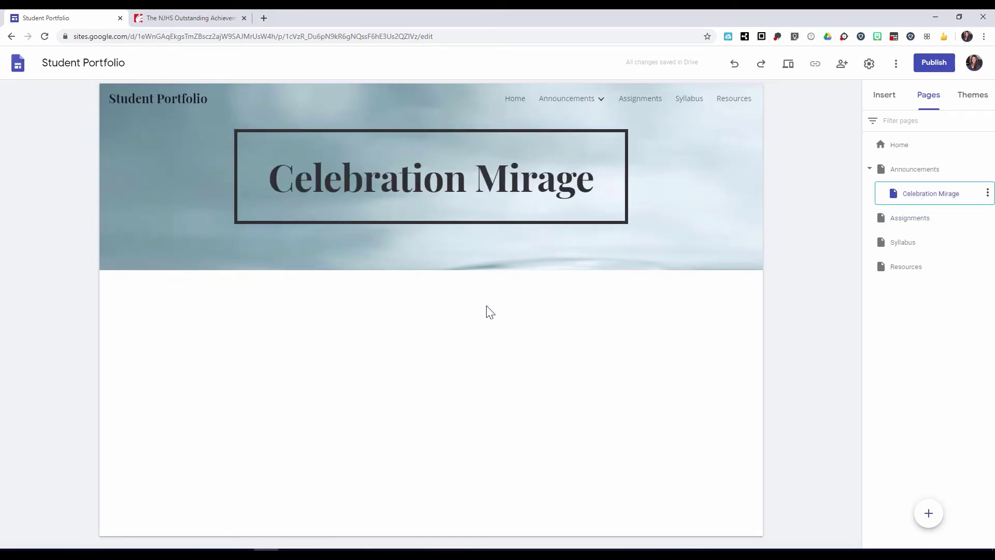
{"action": "mouse_move", "coordinate": [665, 196]}
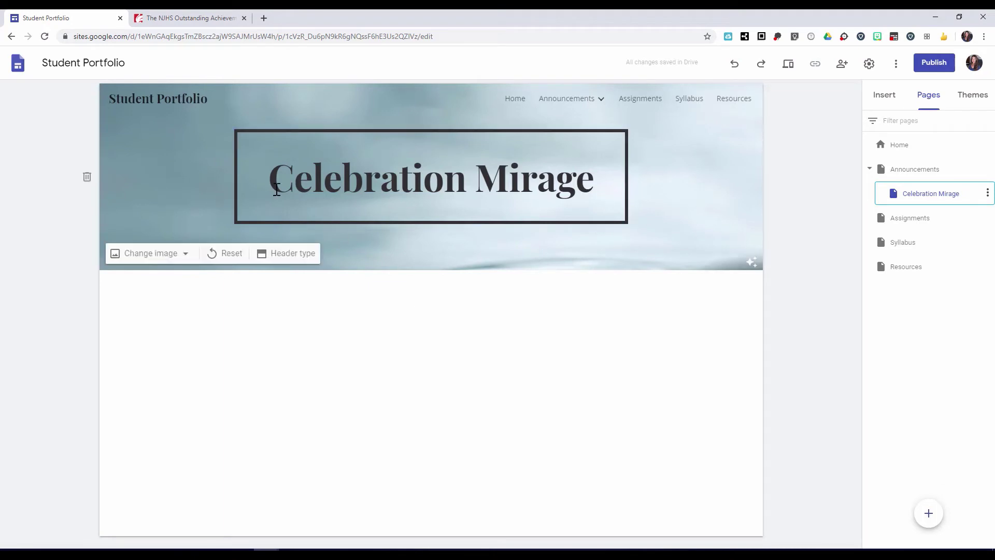
{"action": "left_click", "coordinate": [885, 97]}
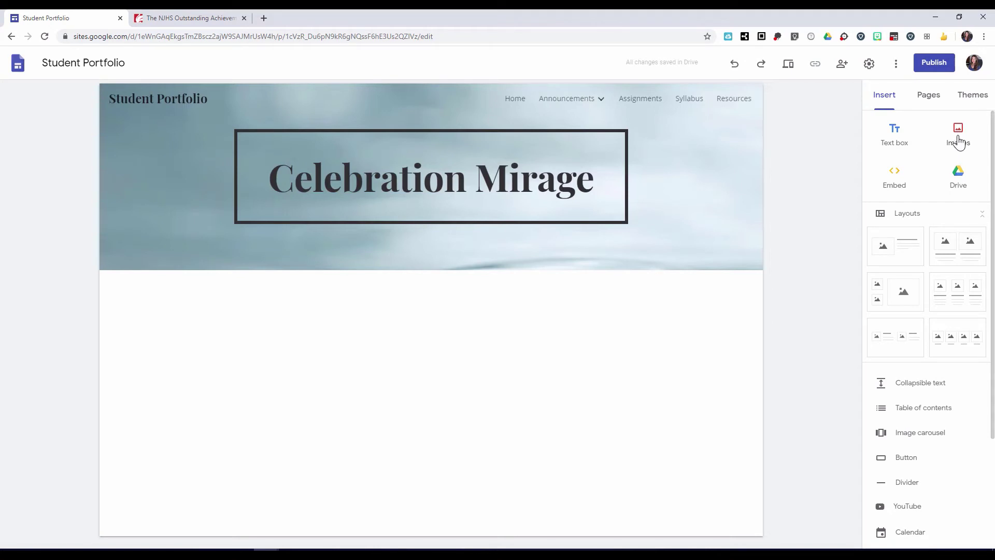
{"action": "left_click", "coordinate": [960, 142]}
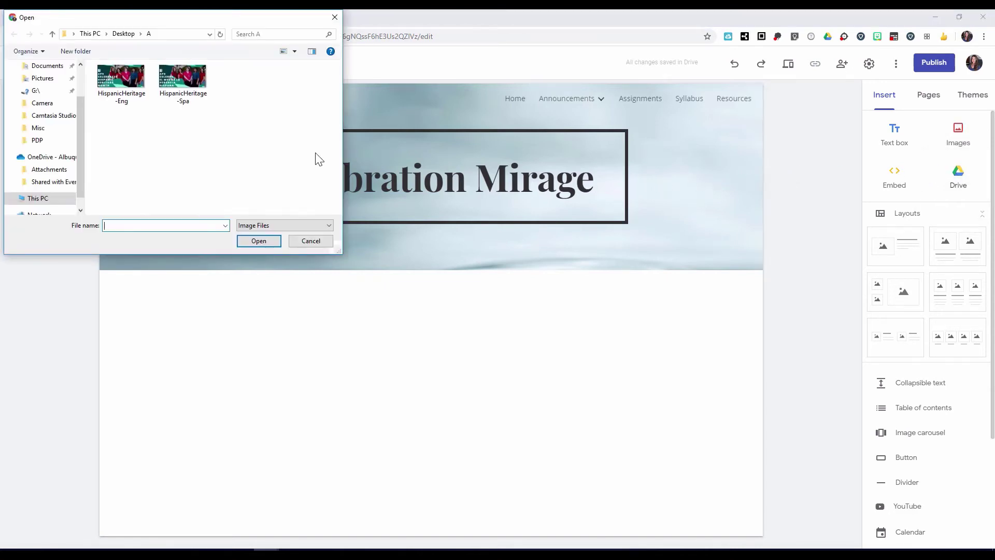
{"action": "left_click", "coordinate": [123, 84]}
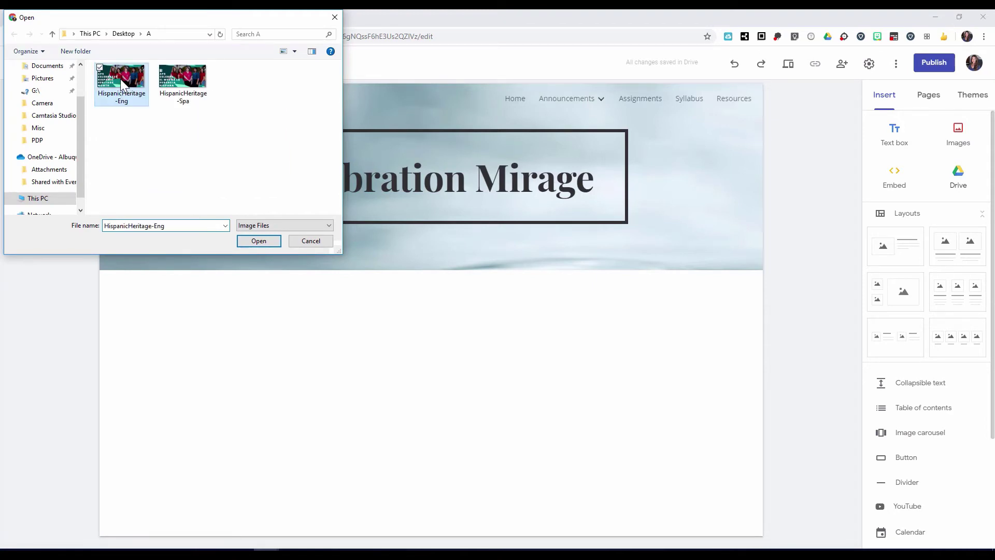
{"action": "left_click", "coordinate": [259, 241]}
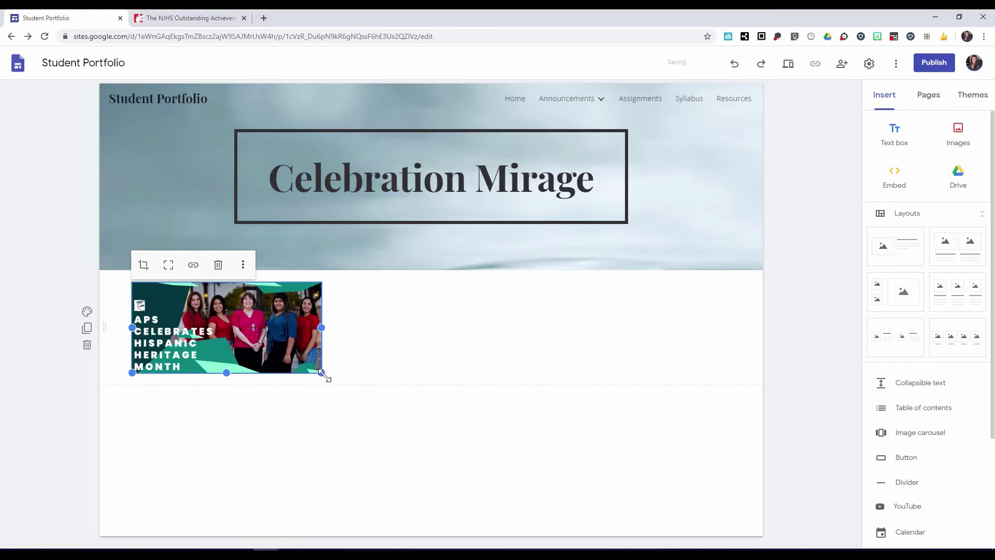
Enlarge the Hispanic Heritage image to the full content width and extend its height until the whole banner artwork fits
{"action": "left_click_drag", "start_coordinate": [322, 374], "coordinate": [723, 544]}
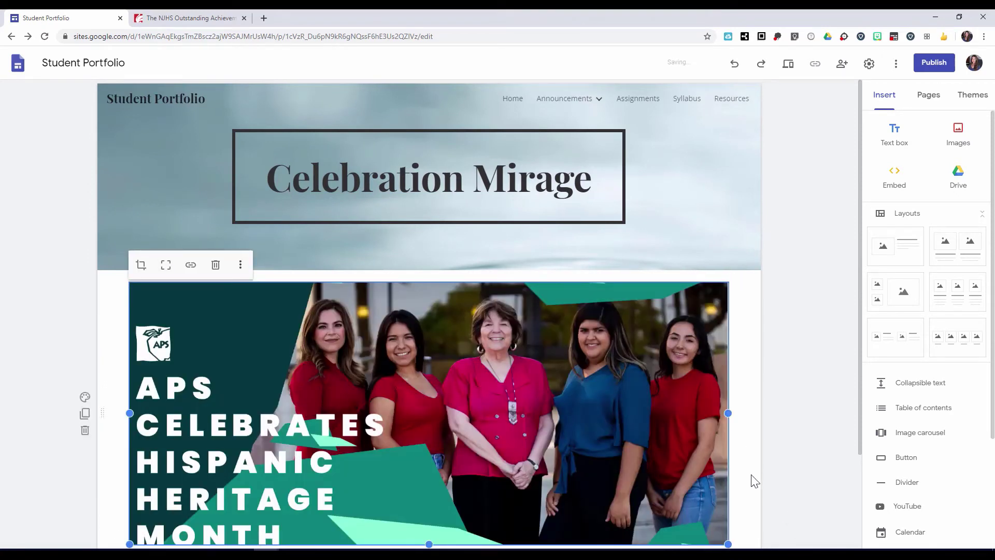
{"action": "scroll", "coordinate": [755, 481], "scroll_direction": "down", "scroll_amount": 1}
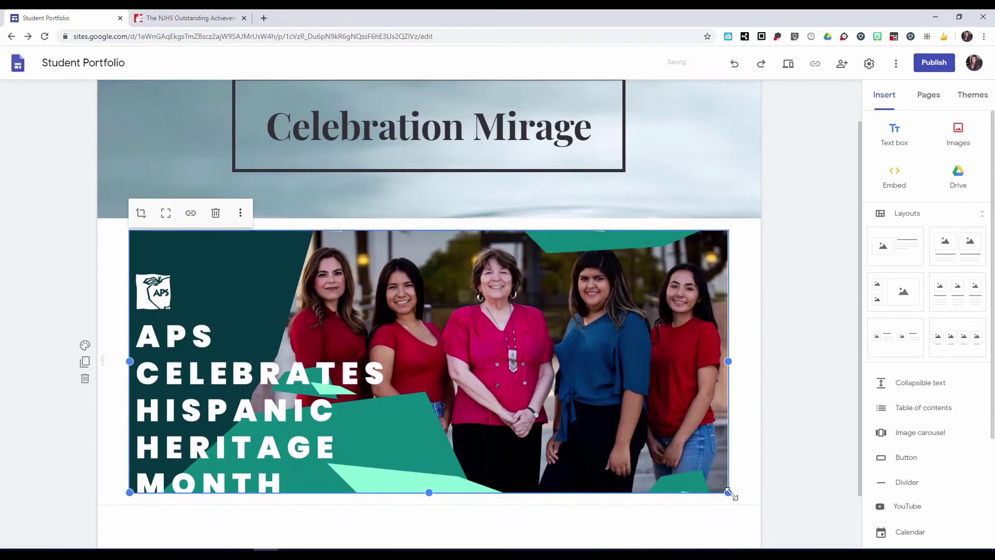
{"action": "left_click_drag", "start_coordinate": [727, 491], "coordinate": [729, 509]}
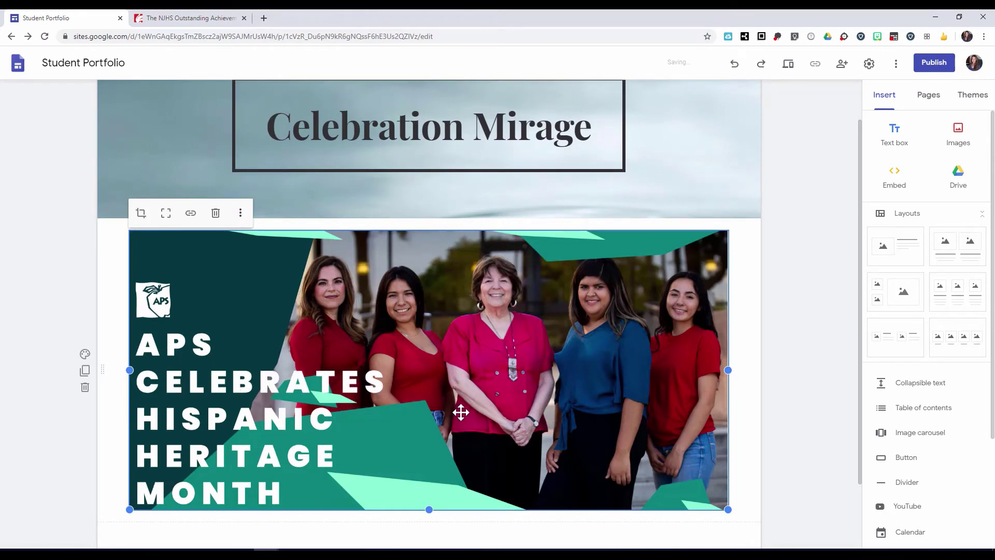
Examine the site pages offered as link targets for the Hispanic Heritage image, without applying a link
{"action": "scroll", "coordinate": [461, 412], "scroll_direction": "down", "scroll_amount": 2}
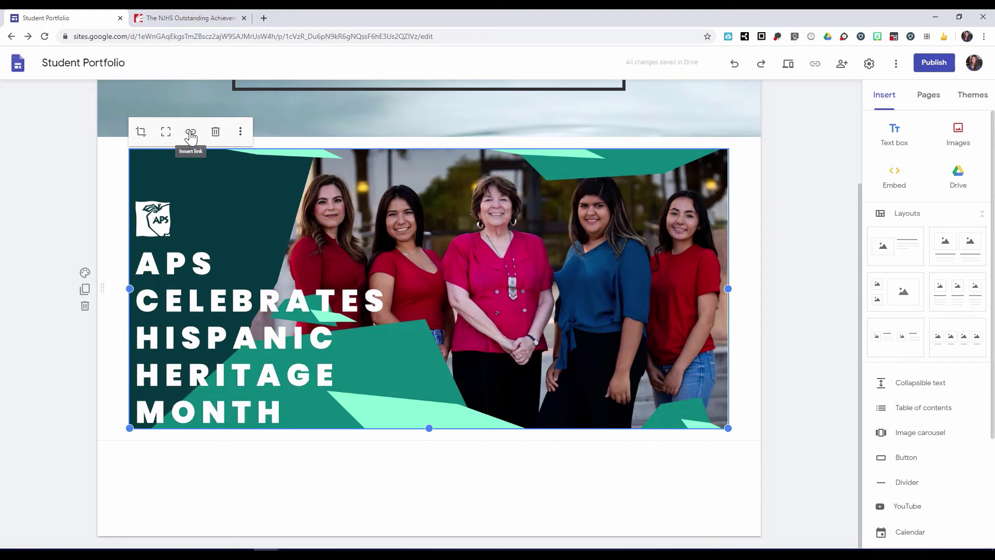
{"action": "left_click", "coordinate": [190, 134]}
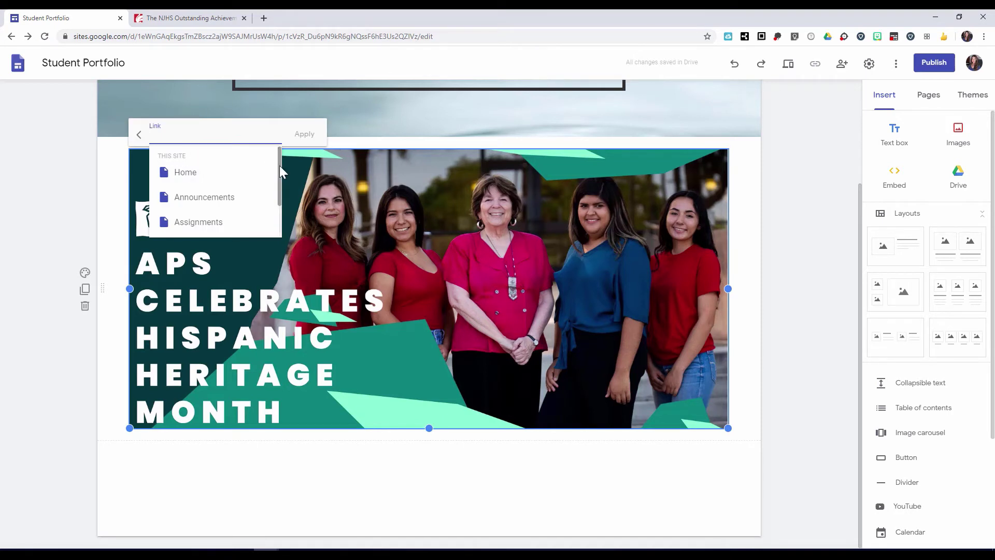
{"action": "left_click_drag", "start_coordinate": [278, 166], "coordinate": [276, 202]}
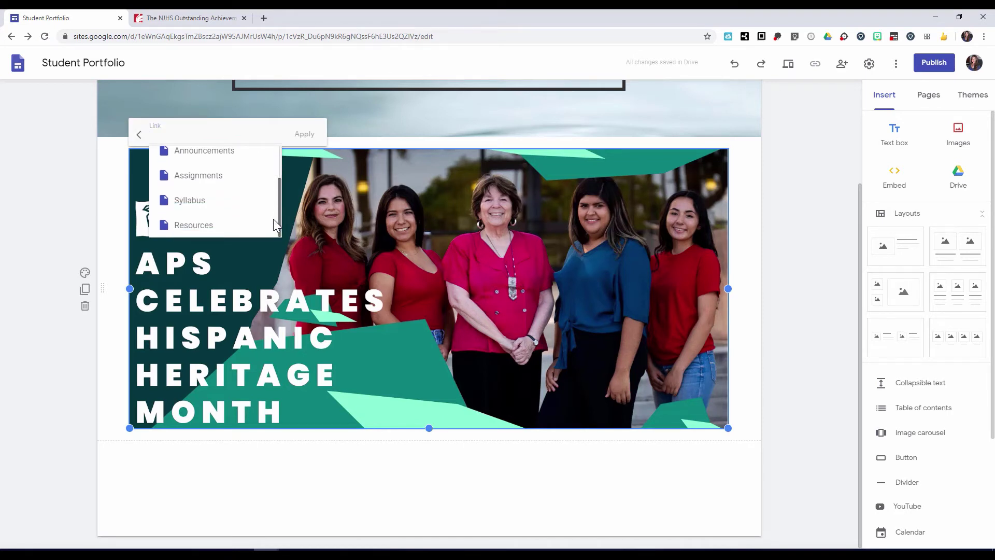
{"action": "scroll", "coordinate": [272, 190], "scroll_direction": "up", "scroll_amount": 2}
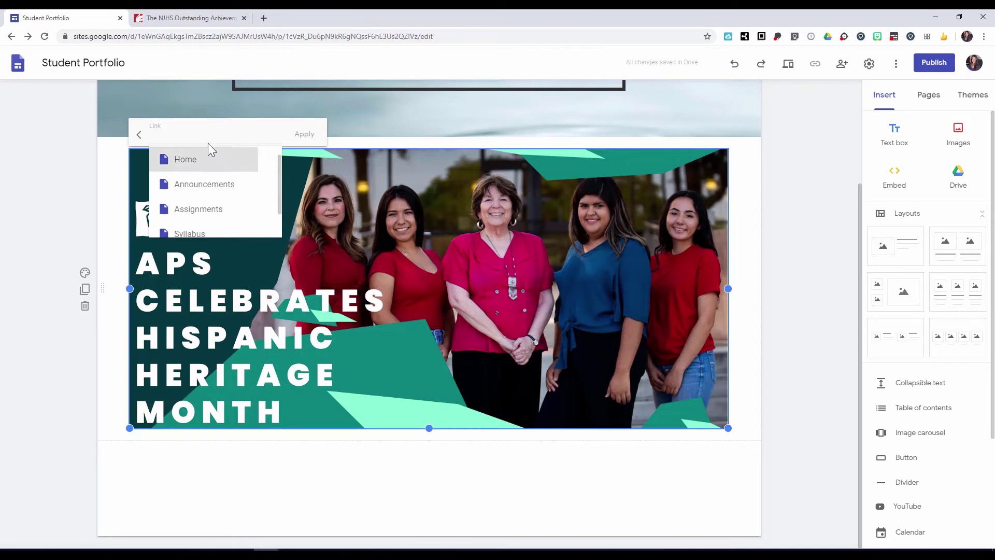
{"action": "left_click", "coordinate": [188, 134]}
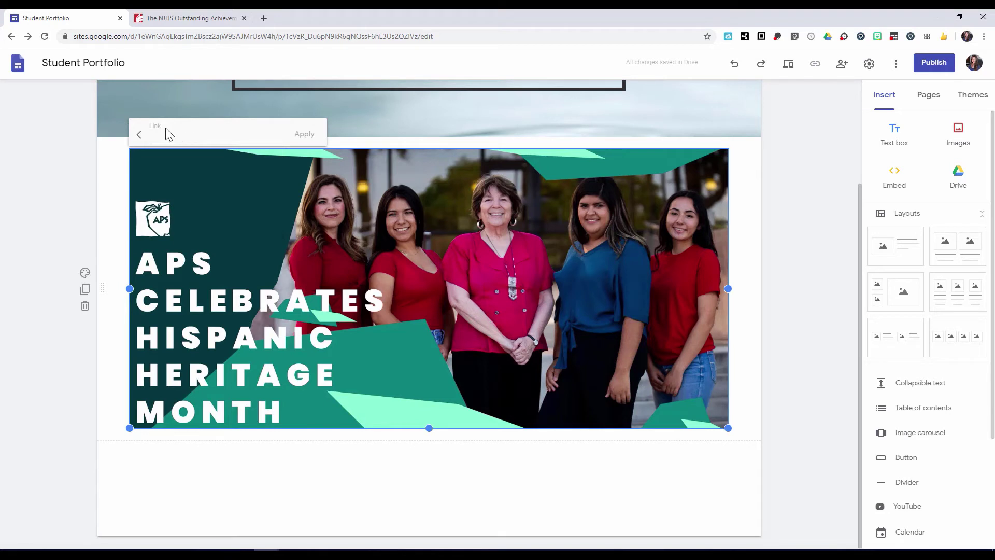
{"action": "left_click", "coordinate": [139, 134]}
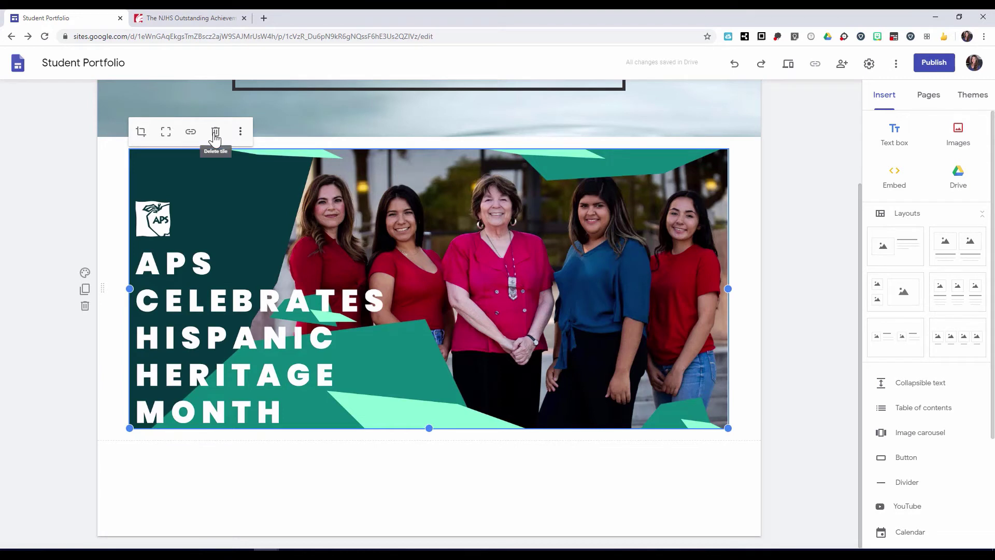
Examine the Hispanic Heritage image's alt text dialog and caption option, leaving both unapplied
{"action": "left_click", "coordinate": [240, 136]}
{"action": "mouse_move", "coordinate": [240, 138]}
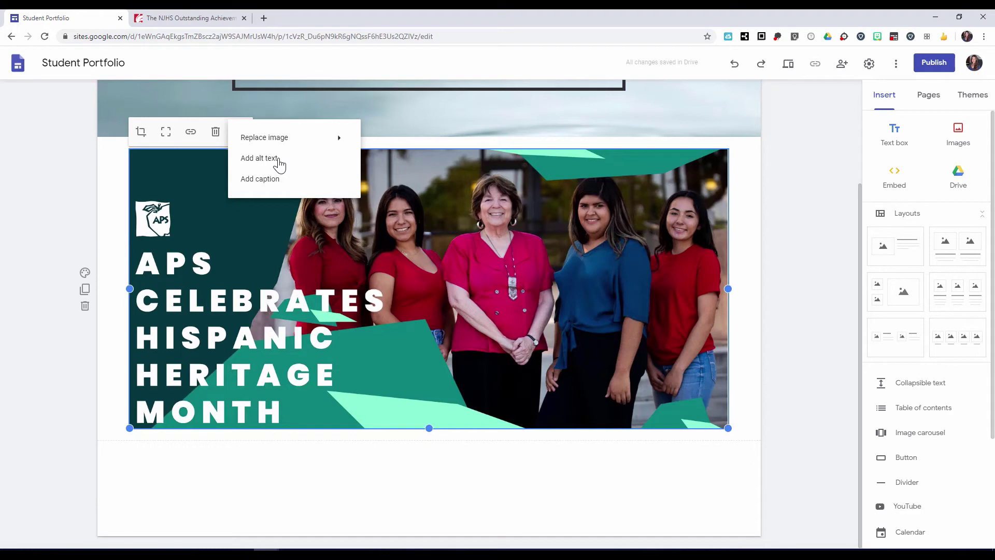
{"action": "left_click", "coordinate": [279, 161]}
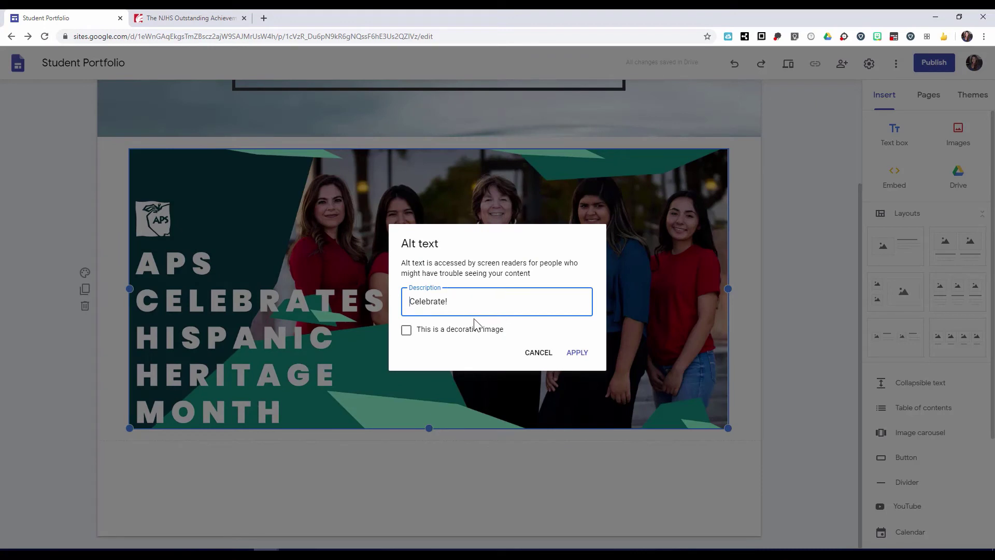
{"action": "left_click", "coordinate": [542, 352]}
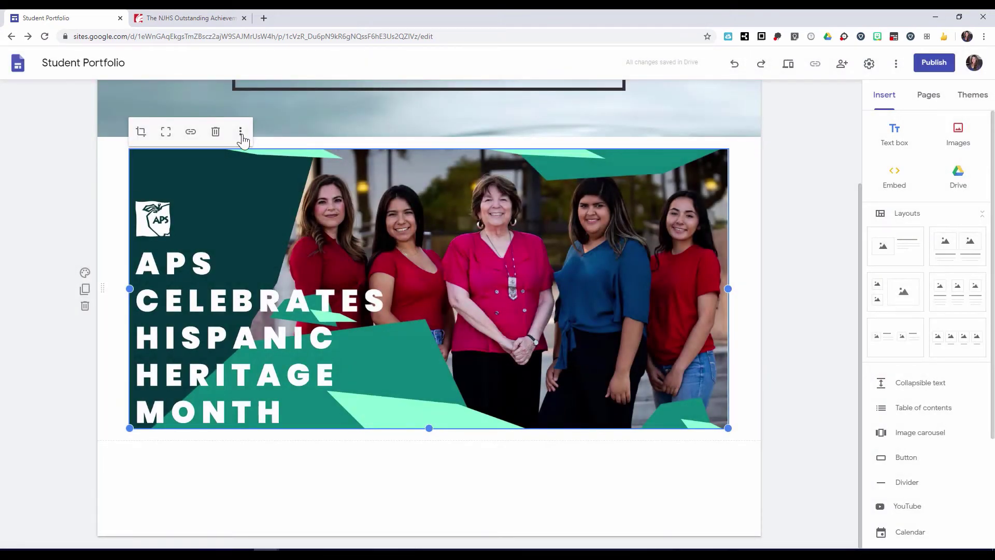
{"action": "left_click", "coordinate": [241, 133]}
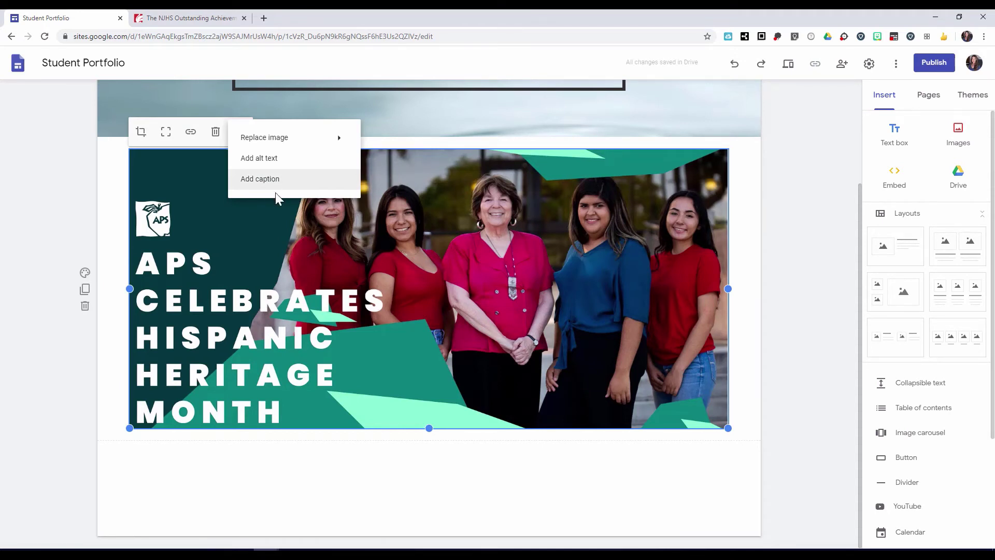
{"action": "left_click", "coordinate": [513, 474]}
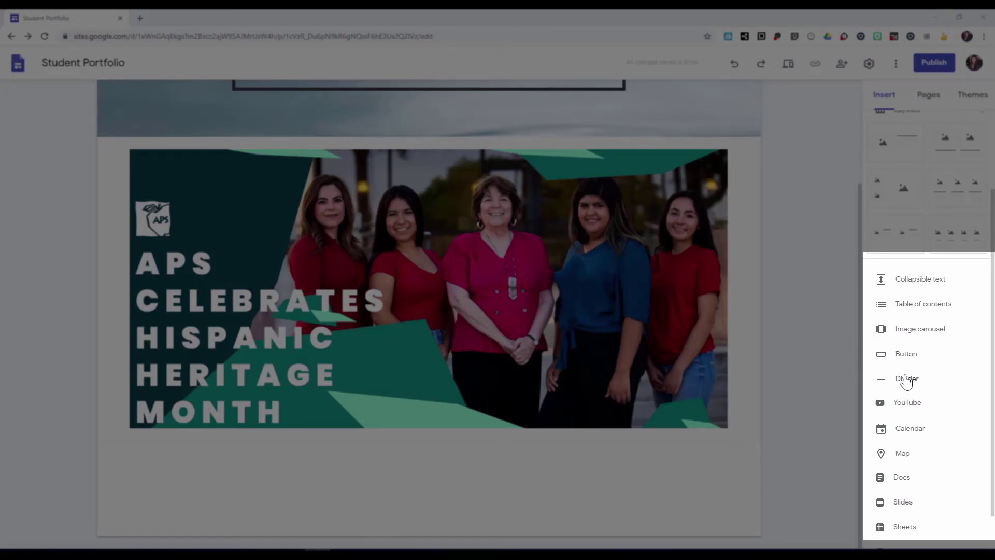
Insert a divider below the Hispanic Heritage image and upload the five photos from 20200210_152542 to 20200212_090547 into a new image carousel
{"action": "left_click", "coordinate": [906, 379]}
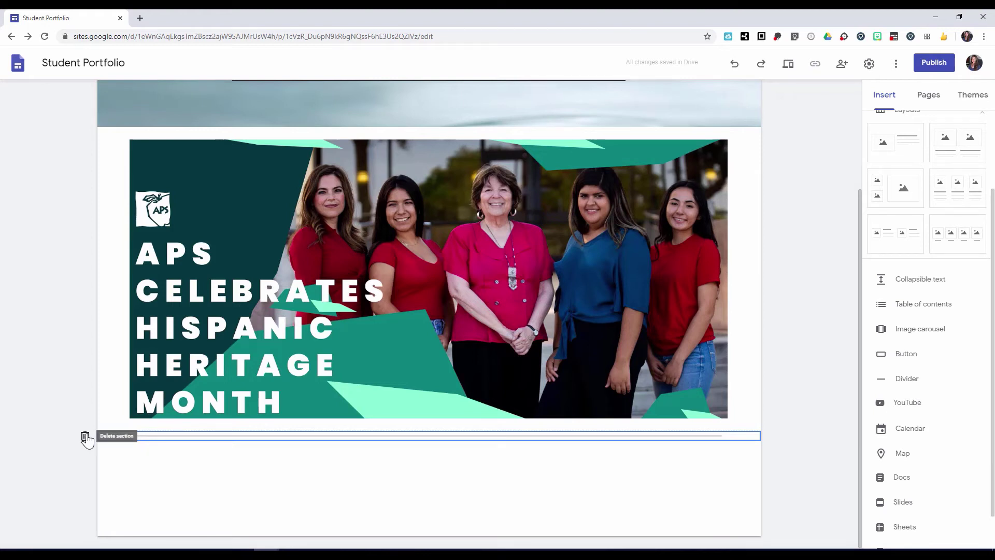
{"action": "left_click", "coordinate": [919, 331]}
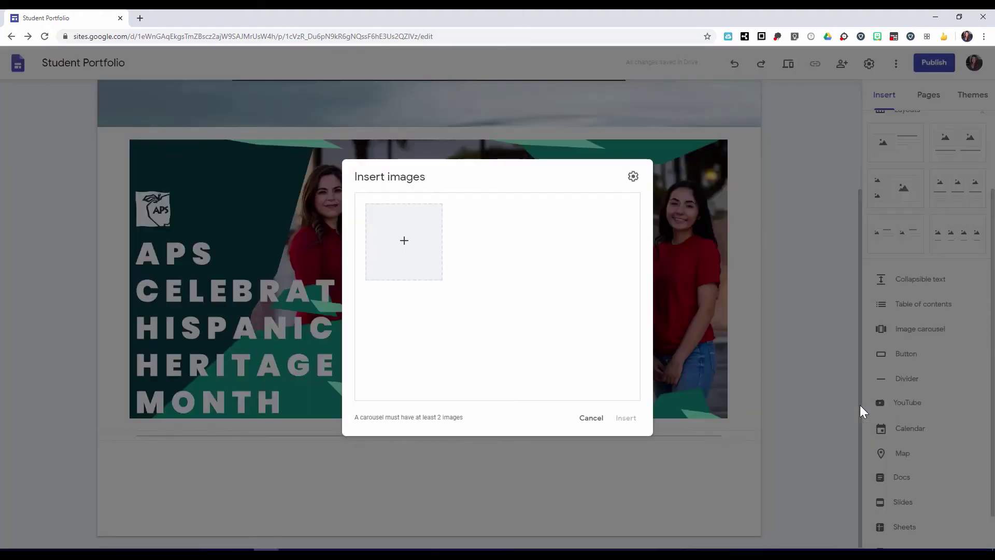
{"action": "left_click", "coordinate": [860, 406]}
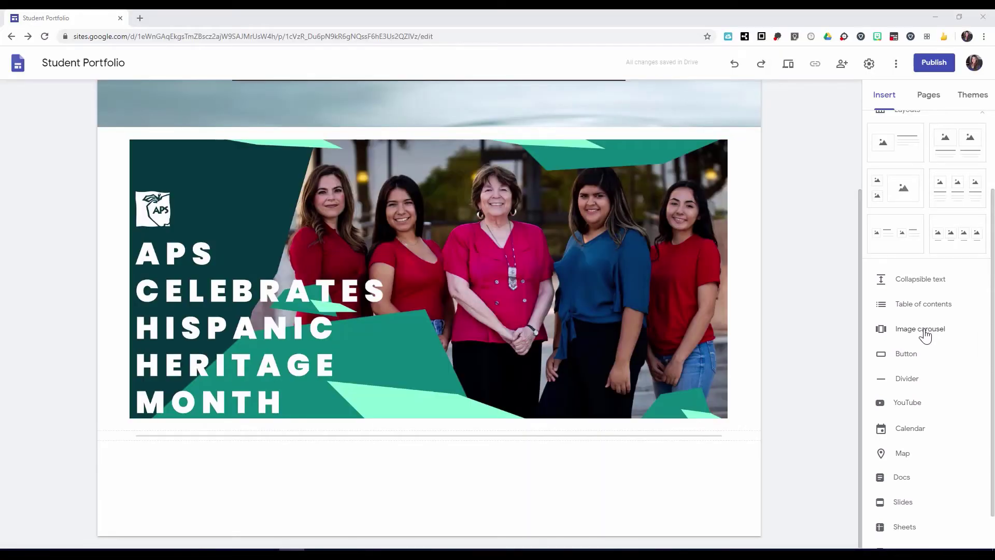
{"action": "left_click", "coordinate": [926, 335]}
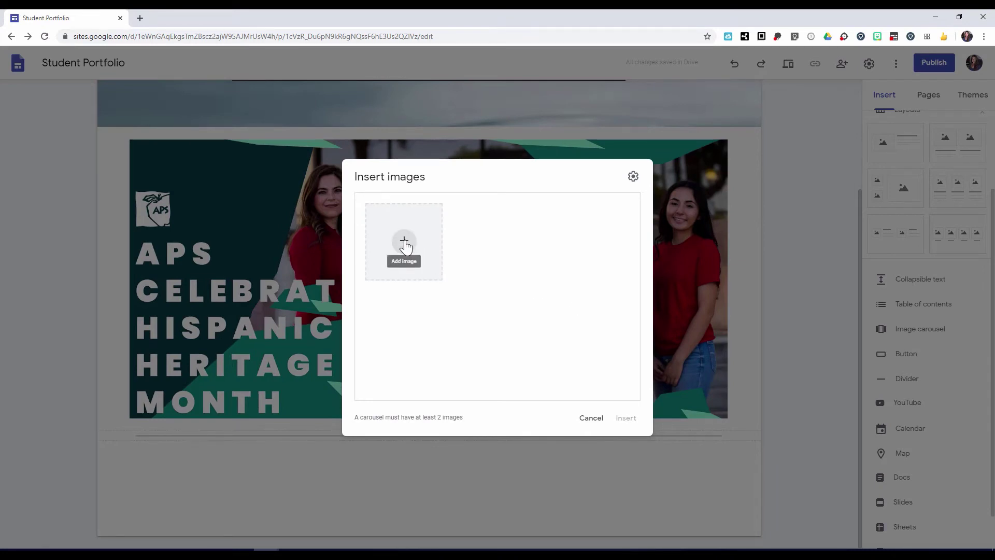
{"action": "left_click", "coordinate": [446, 276]}
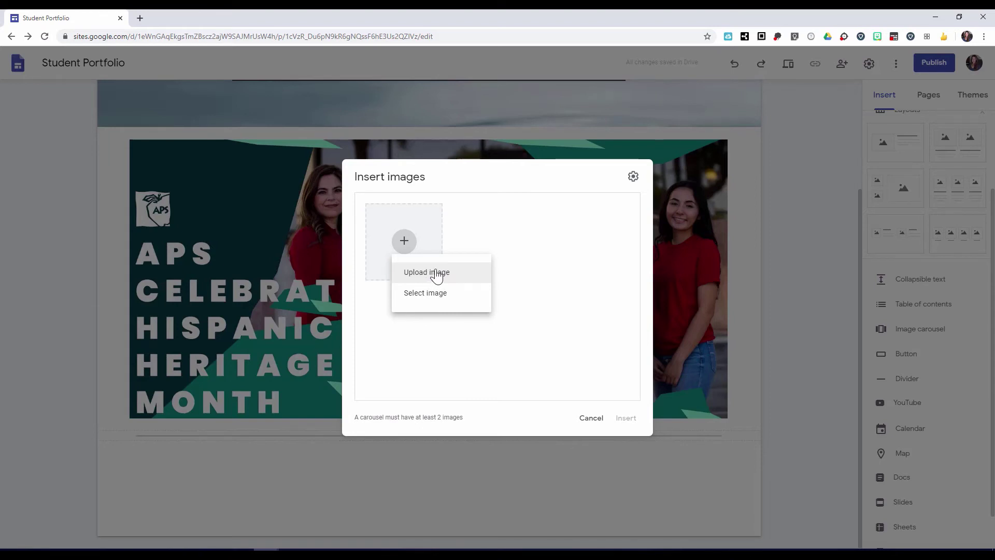
{"action": "left_click", "coordinate": [435, 276]}
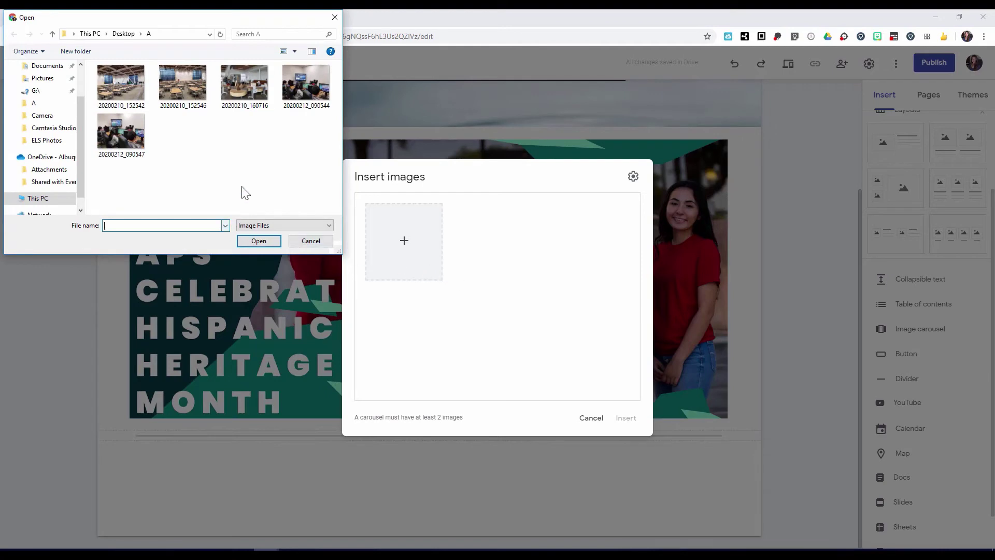
{"action": "left_click", "coordinate": [126, 94]}
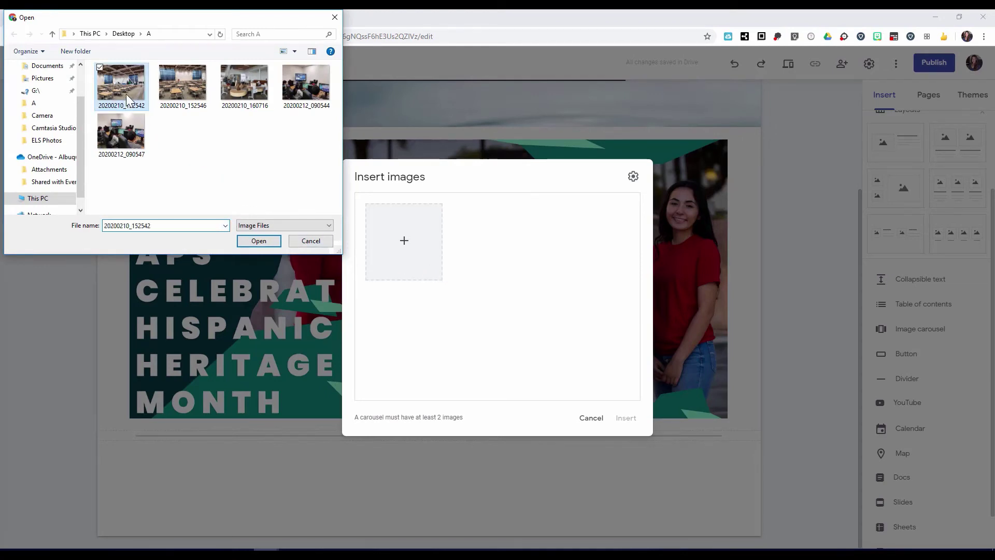
{"action": "left_click", "coordinate": [136, 133], "text": "shift"}
{"action": "left_click", "coordinate": [277, 245]}
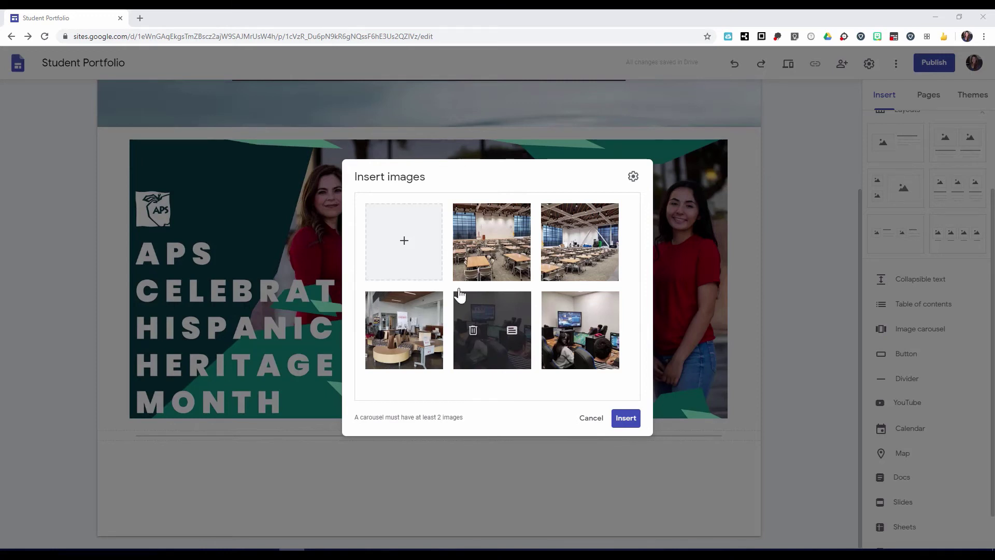
Place the five-photo carousel below the divider and widen it to the full content width
{"action": "mouse_move", "coordinate": [406, 339]}
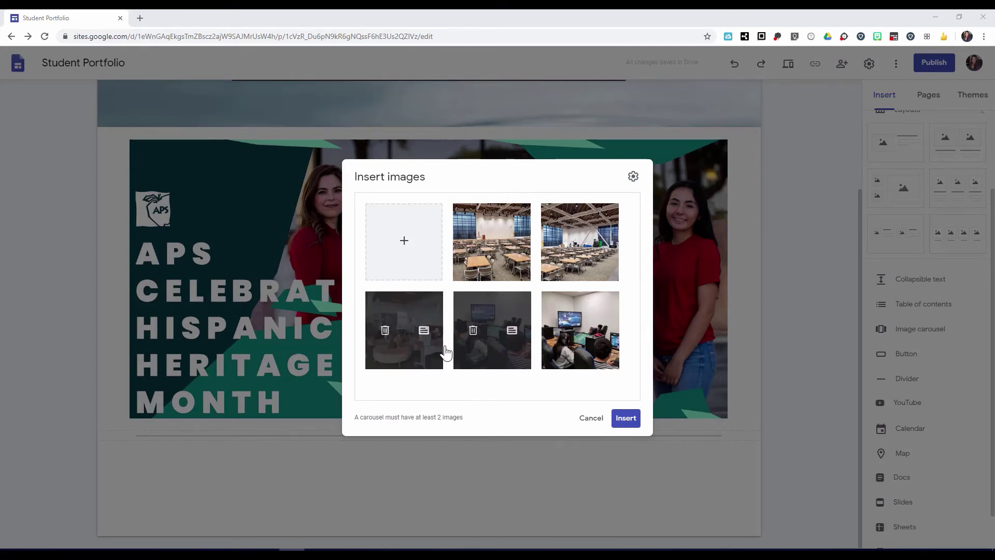
{"action": "mouse_move", "coordinate": [490, 315]}
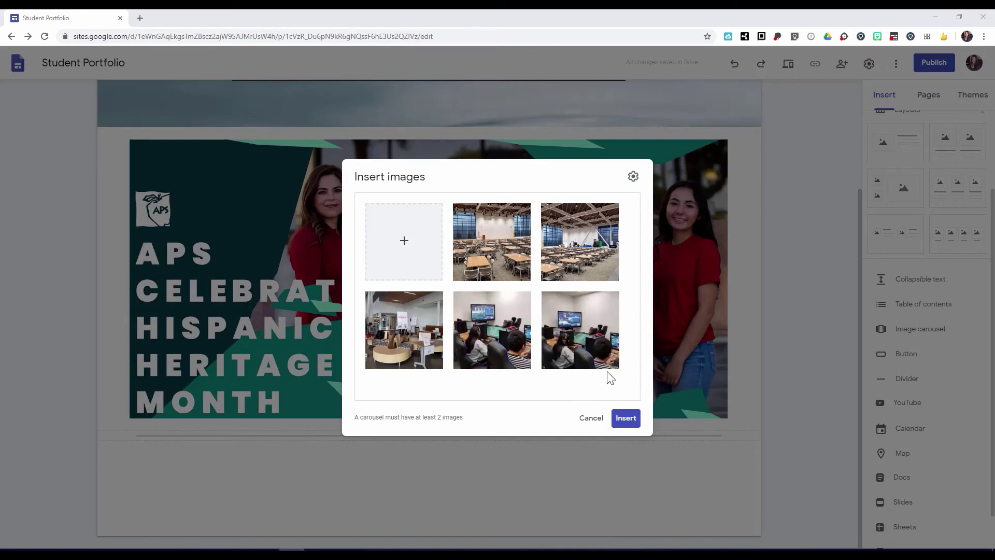
{"action": "left_click", "coordinate": [625, 419]}
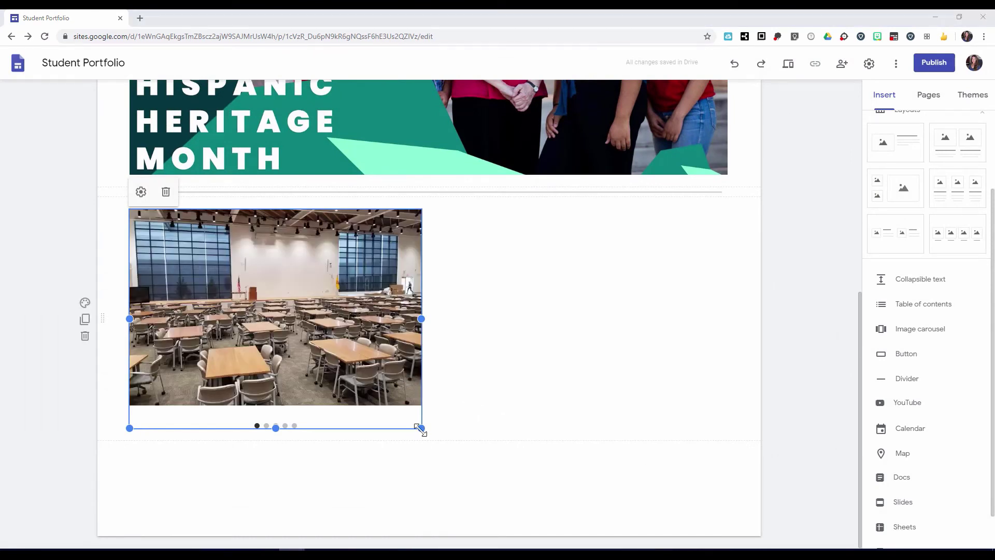
{"action": "left_click_drag", "start_coordinate": [420, 429], "coordinate": [736, 428]}
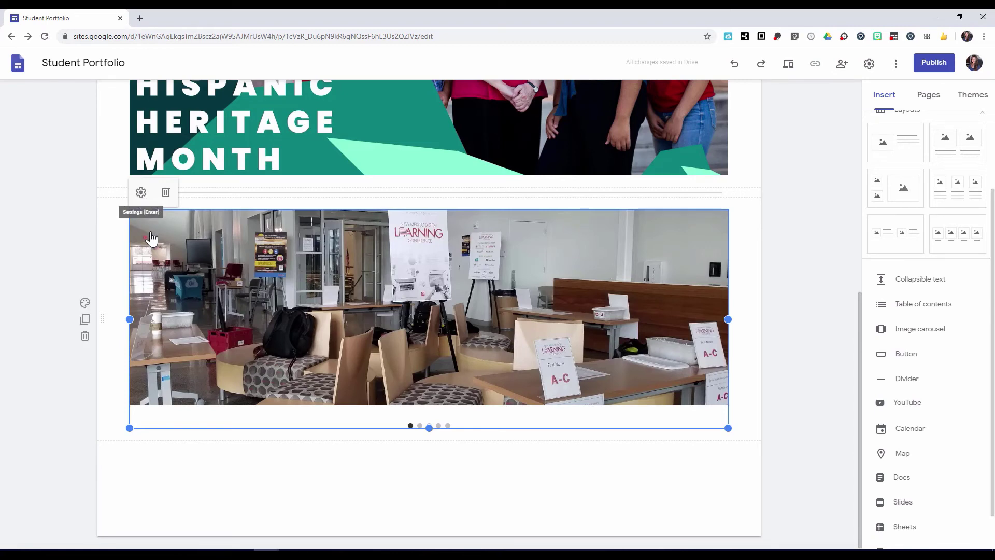
Move the carousel's fourth photo into third place, update the carousel, and review its display settings without changing them
{"action": "key", "text": "Return"}
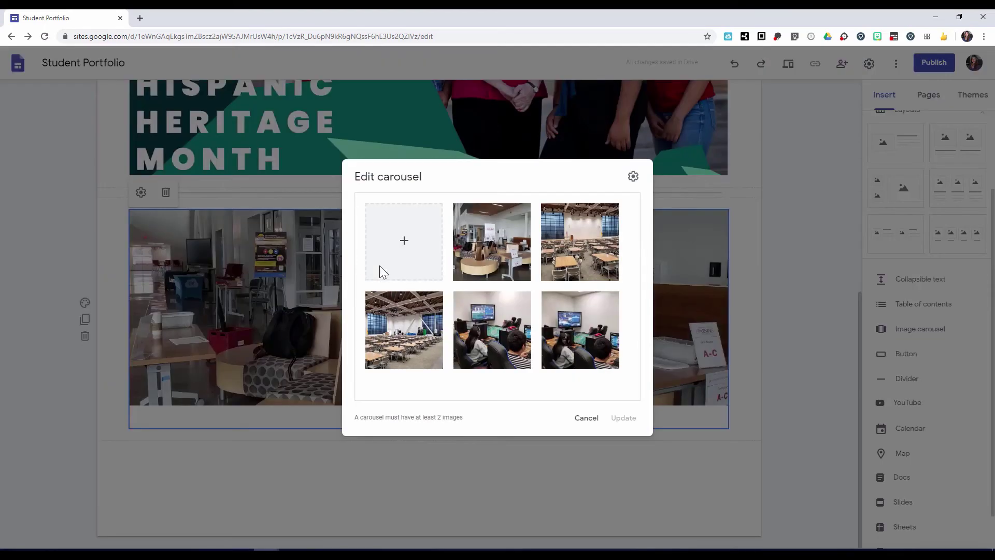
{"action": "mouse_move", "coordinate": [469, 338]}
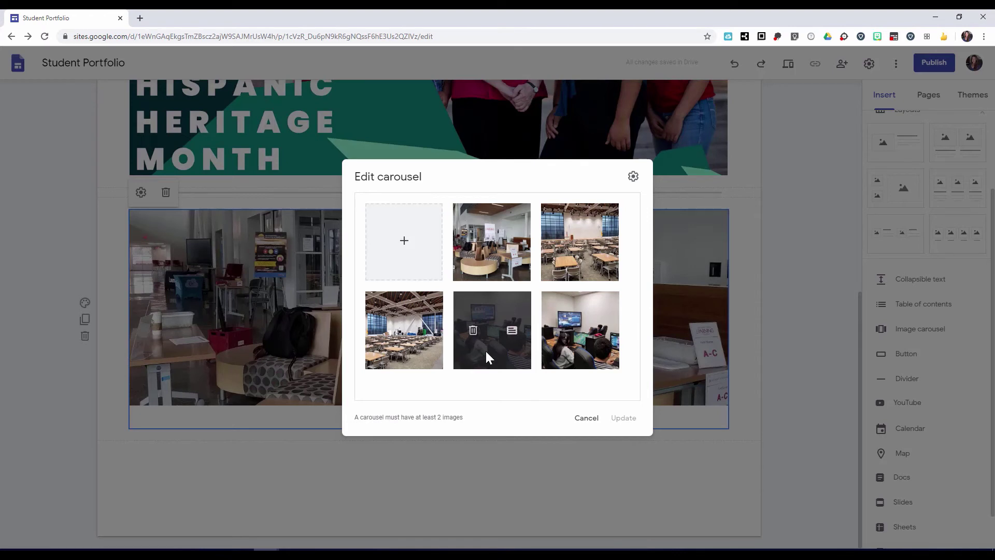
{"action": "left_click_drag", "start_coordinate": [486, 350], "coordinate": [391, 325]}
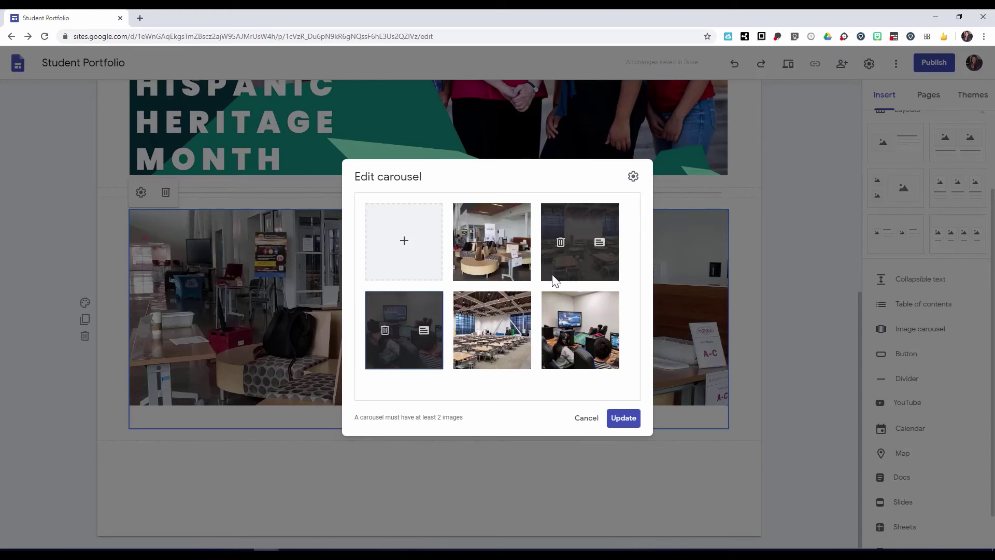
{"action": "left_click", "coordinate": [624, 420]}
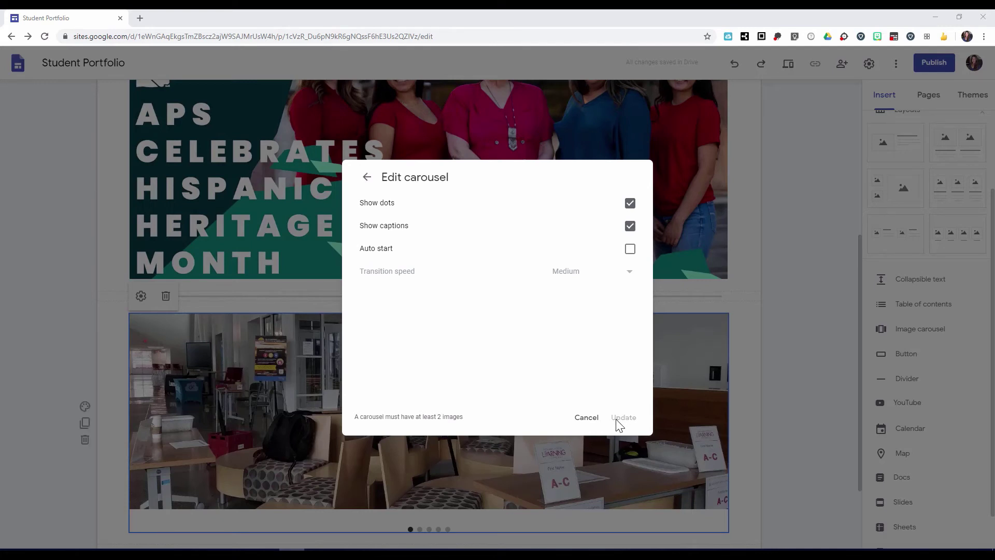
{"action": "left_click", "coordinate": [587, 418]}
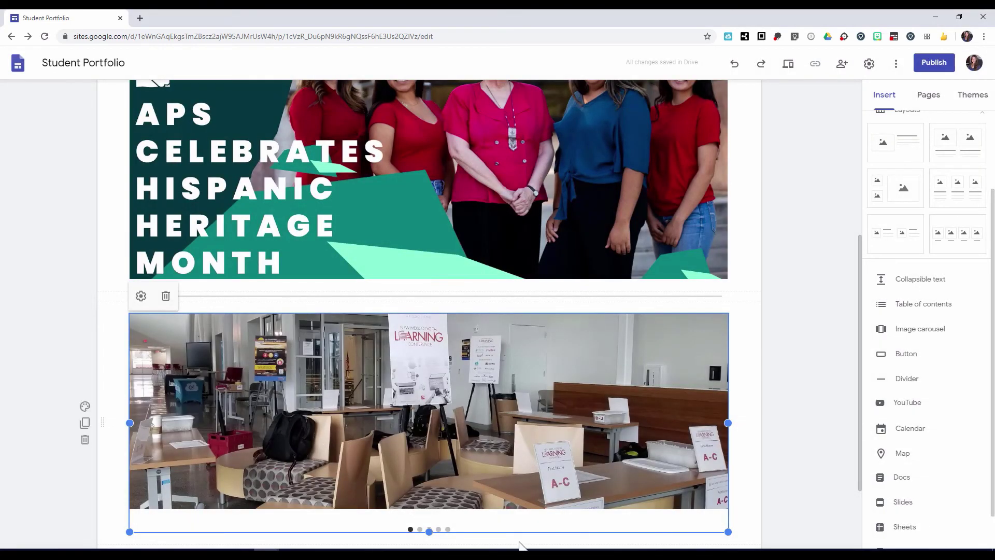
{"action": "left_click", "coordinate": [552, 546]}
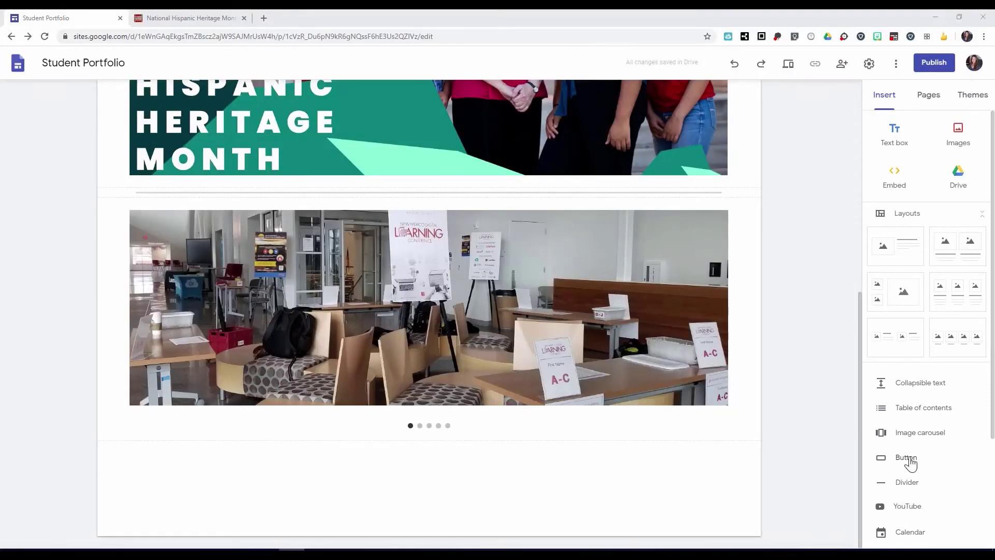
{"action": "left_click", "coordinate": [909, 459]}
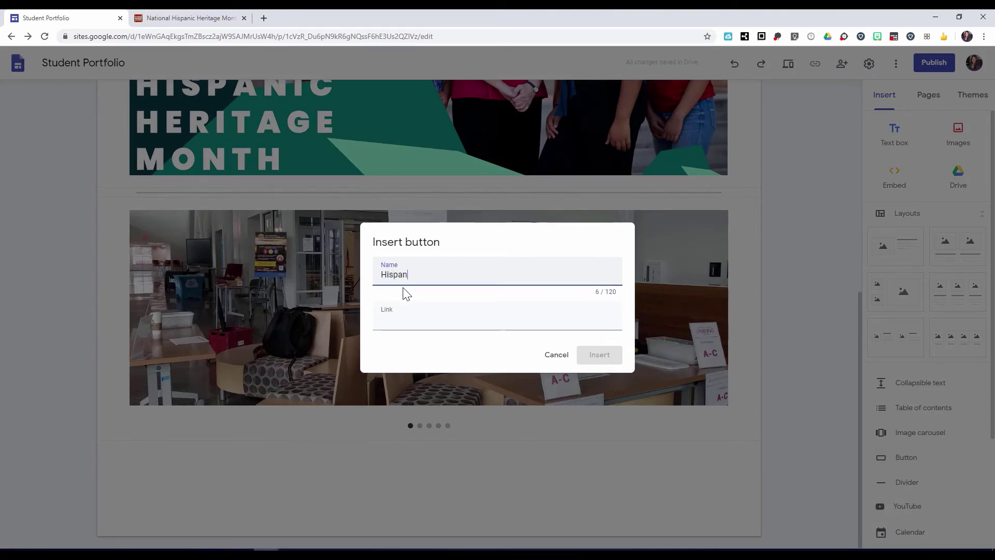
{"action": "type", "text": "Hispanic Herit"}
{"action": "type", "text": "age Month"}
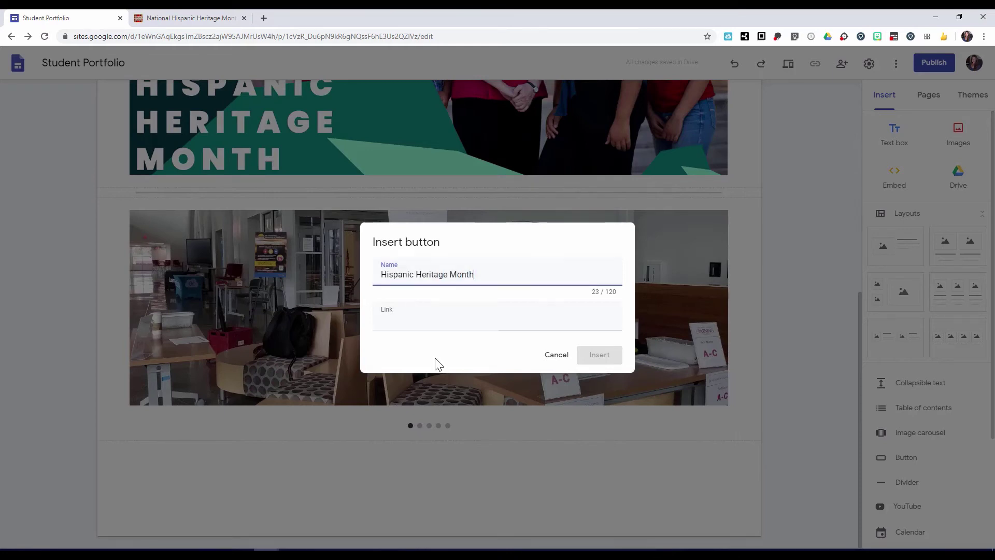
{"action": "left_click", "coordinate": [403, 324]}
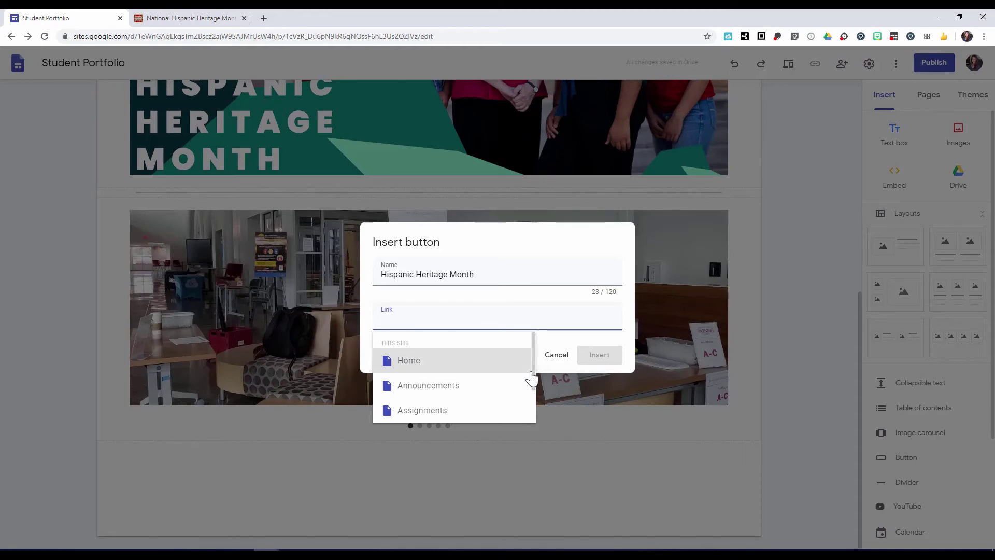
{"action": "left_click_drag", "start_coordinate": [533, 377], "coordinate": [409, 331]}
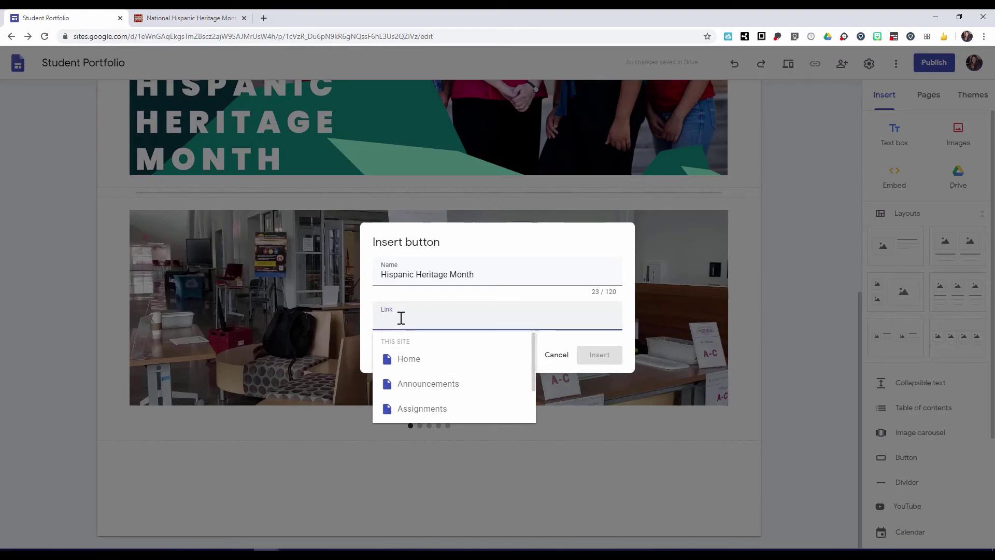
{"action": "type", "text": "https://www.hispanicheritagemonth.org/"}
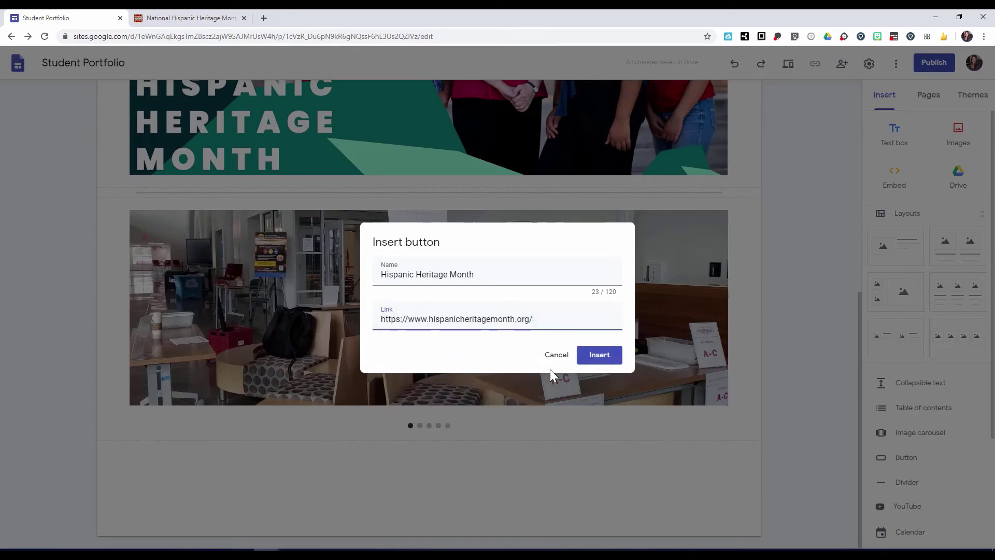
{"action": "left_click", "coordinate": [596, 356]}
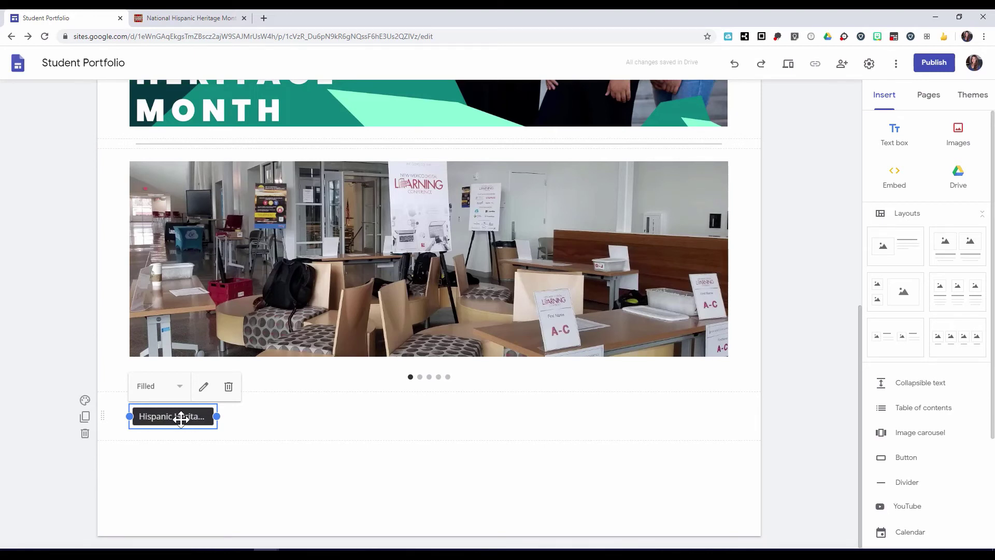
{"action": "left_click_drag", "start_coordinate": [182, 416], "coordinate": [203, 143]}
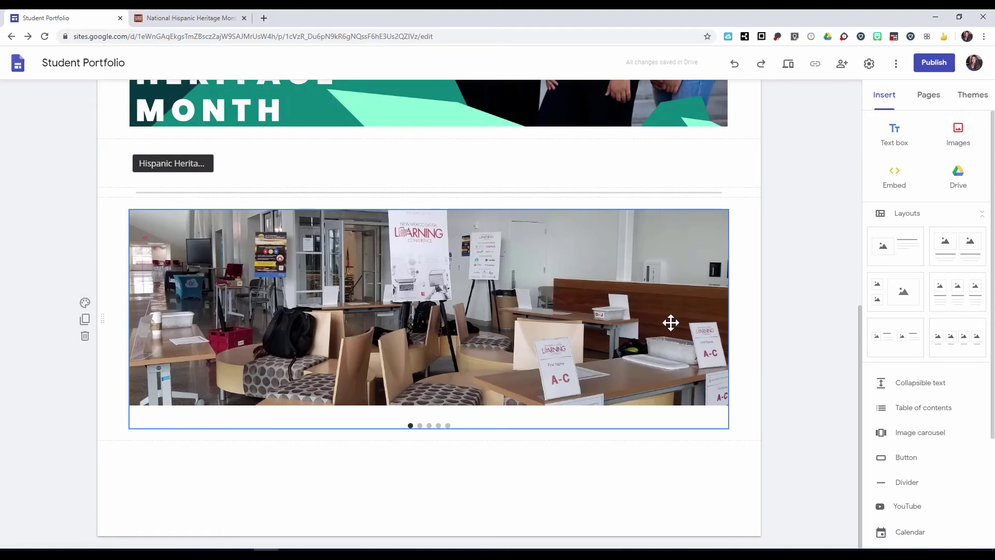
{"action": "left_click", "coordinate": [903, 459]}
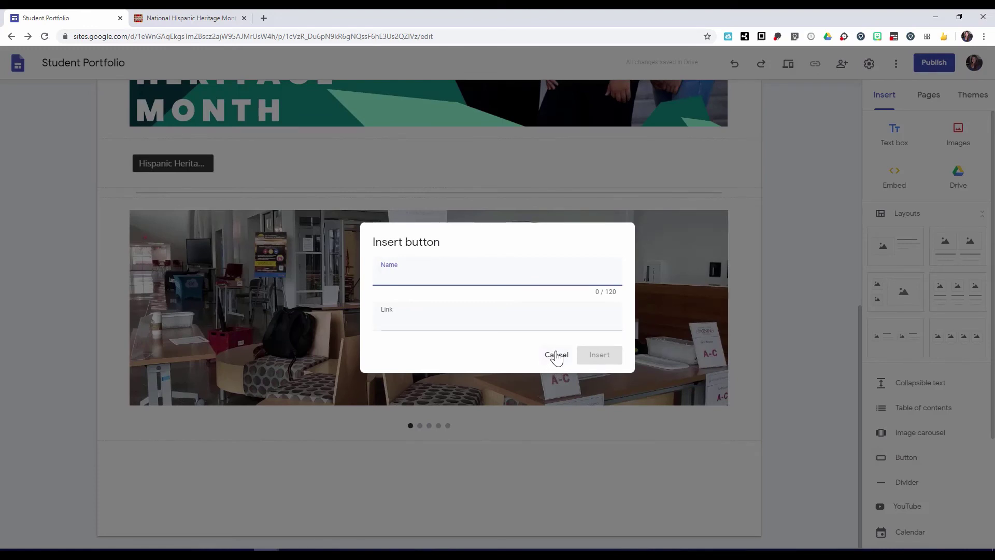
{"action": "type", "text": "Ed Tech"}
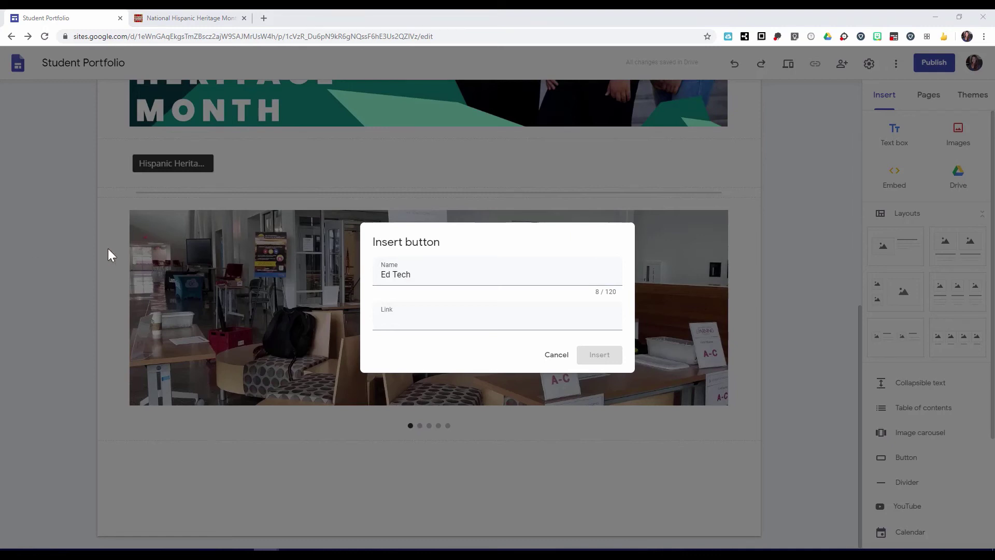
{"action": "left_click", "coordinate": [388, 324]}
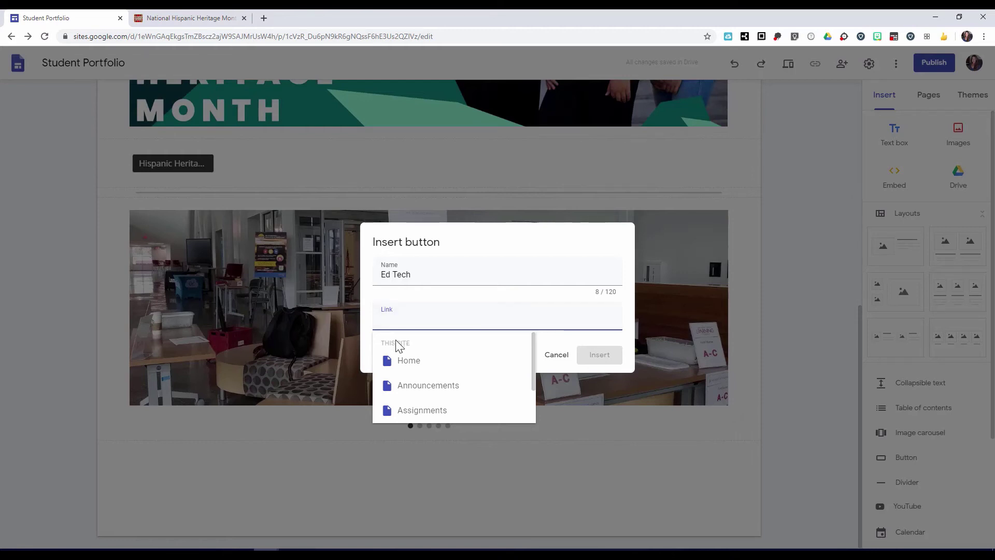
{"action": "type", "text": "https://sites.google.com/aps.edu/educational-technology/webinars-videos"}
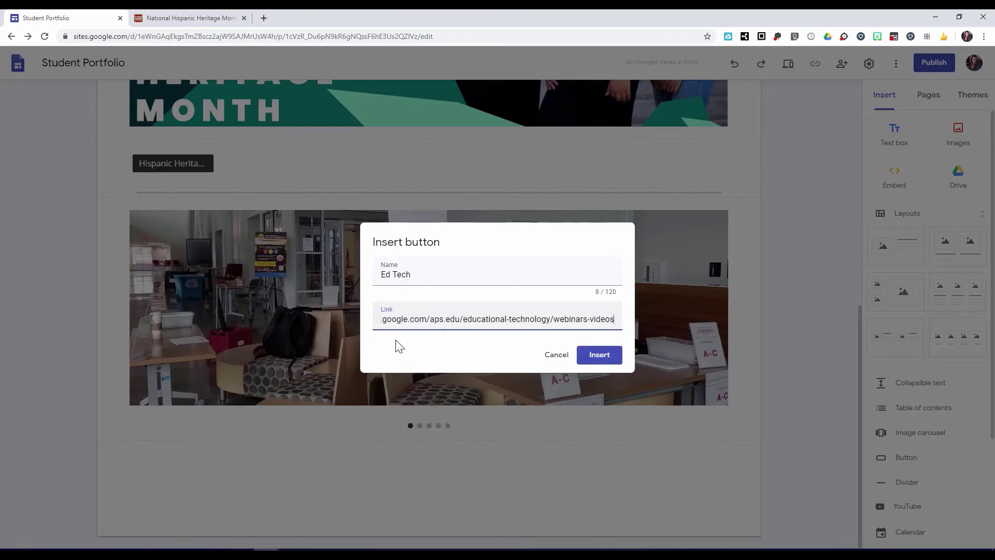
{"action": "left_click", "coordinate": [598, 355]}
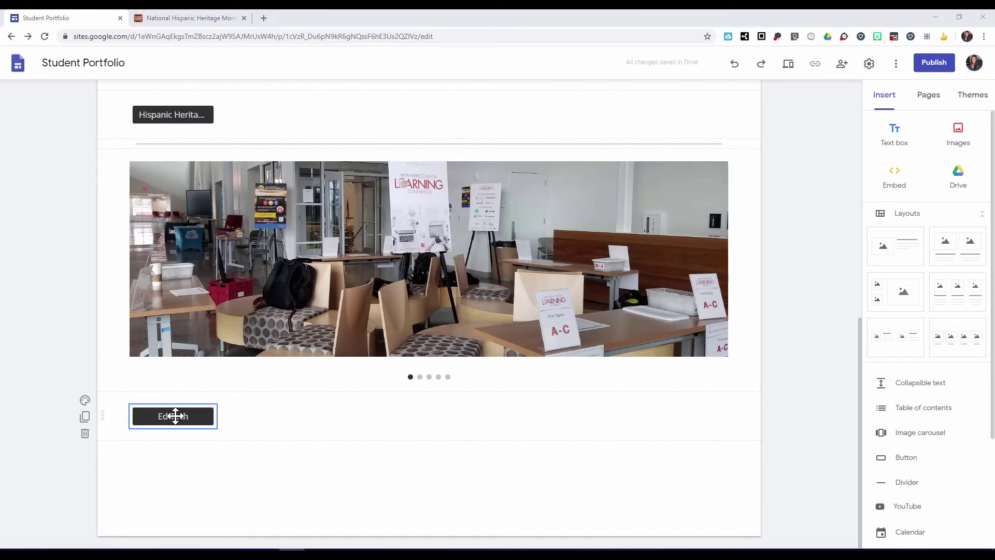
{"action": "left_click_drag", "start_coordinate": [176, 416], "coordinate": [257, 316]}
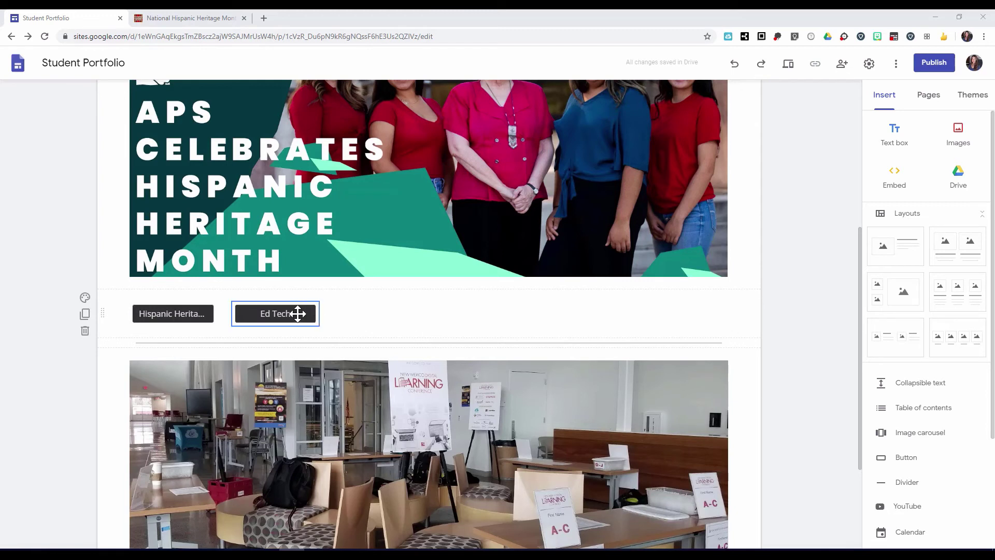
Space the two buttons apart within their row, keeping Hispanic Heritage Month first and Ed Tech second
{"action": "left_click_drag", "start_coordinate": [298, 314], "coordinate": [425, 362]}
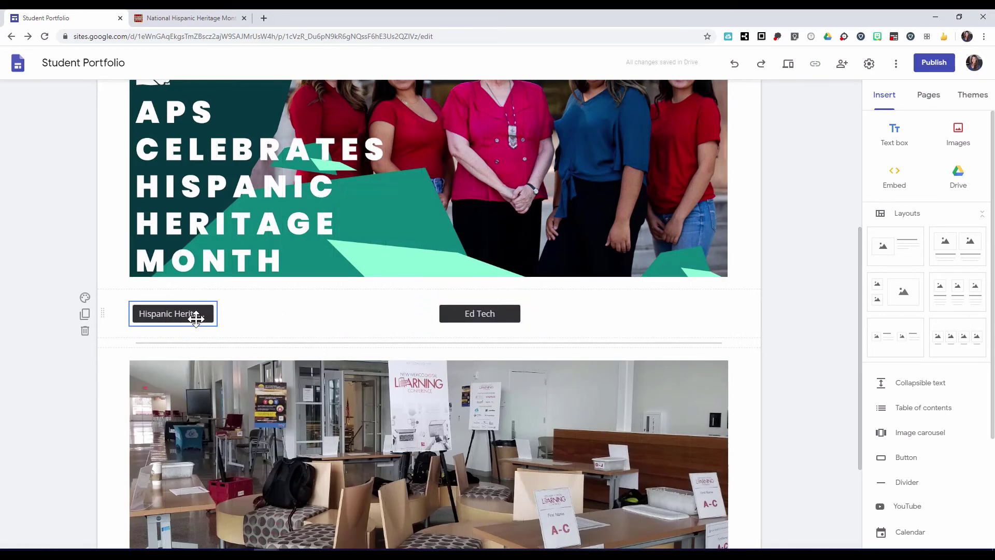
{"action": "left_click_drag", "start_coordinate": [196, 317], "coordinate": [230, 316]}
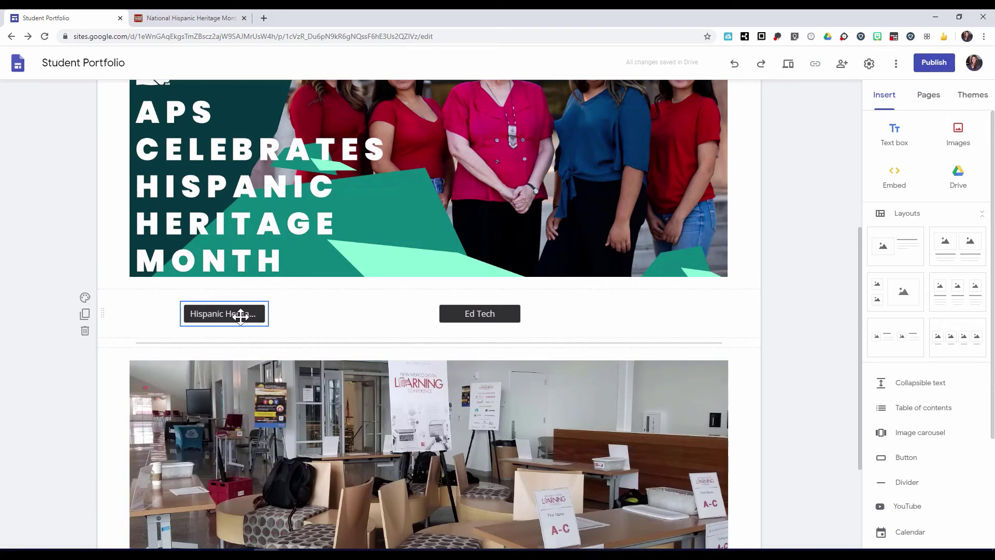
{"action": "left_click_drag", "start_coordinate": [234, 313], "coordinate": [579, 319]}
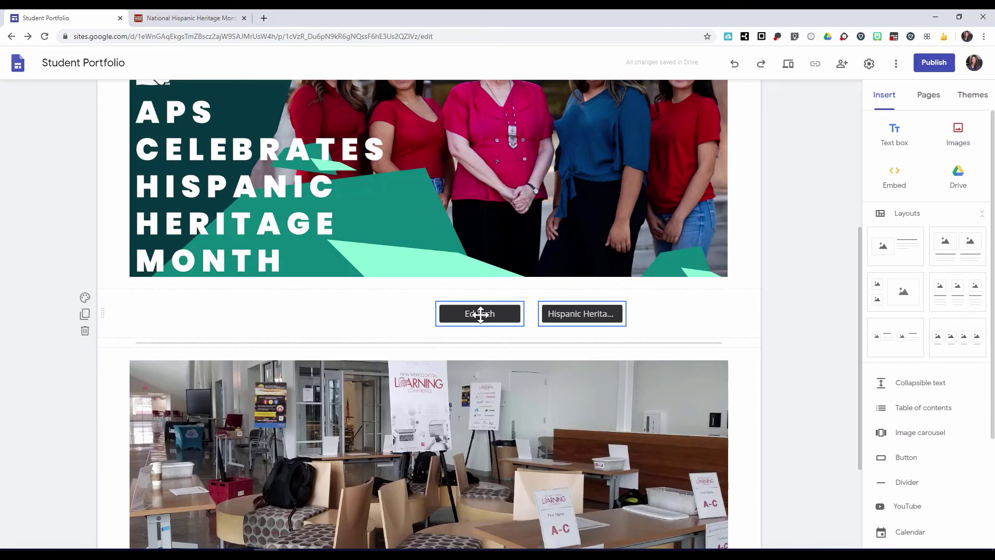
{"action": "left_click_drag", "start_coordinate": [480, 313], "coordinate": [301, 315]}
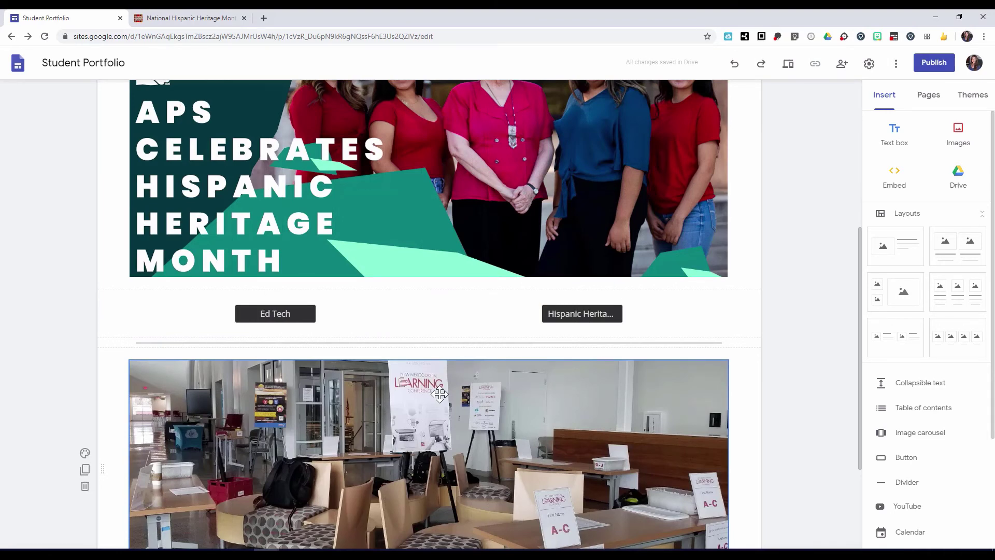
{"action": "key", "text": "ctrl+z"}
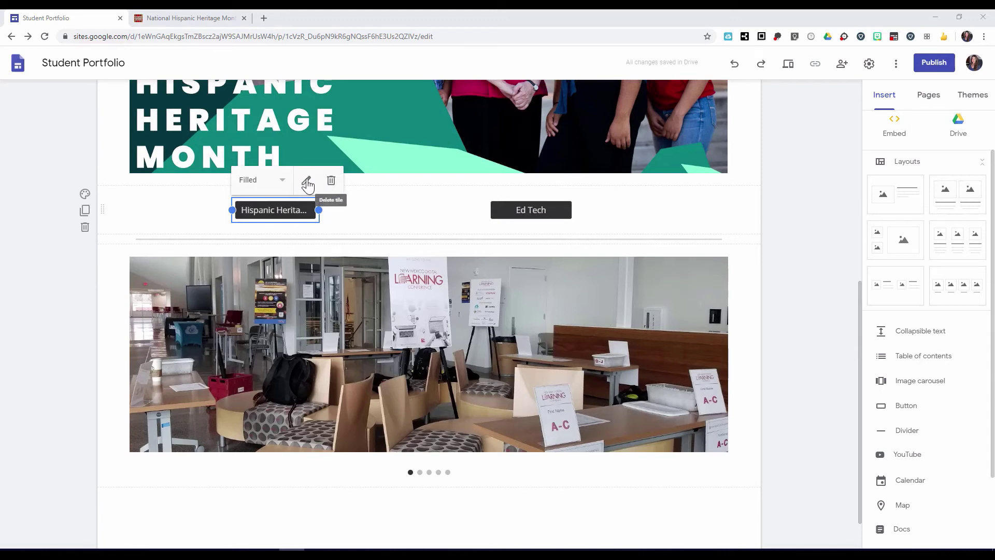
Try the Outlined and Text styles on the Hispanic Heritage Month button, restoring Filled, and review its name and link
{"action": "left_click", "coordinate": [281, 182]}
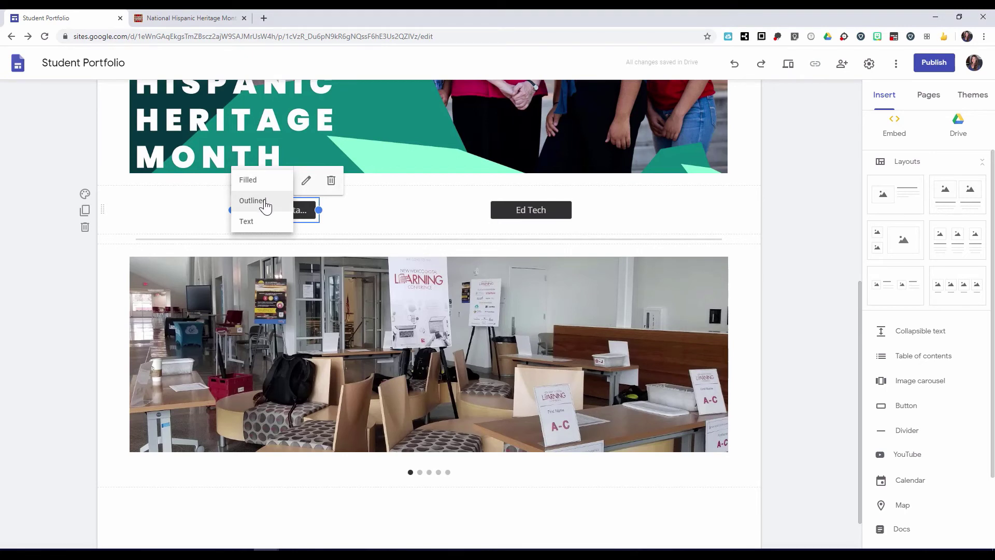
{"action": "left_click", "coordinate": [264, 202]}
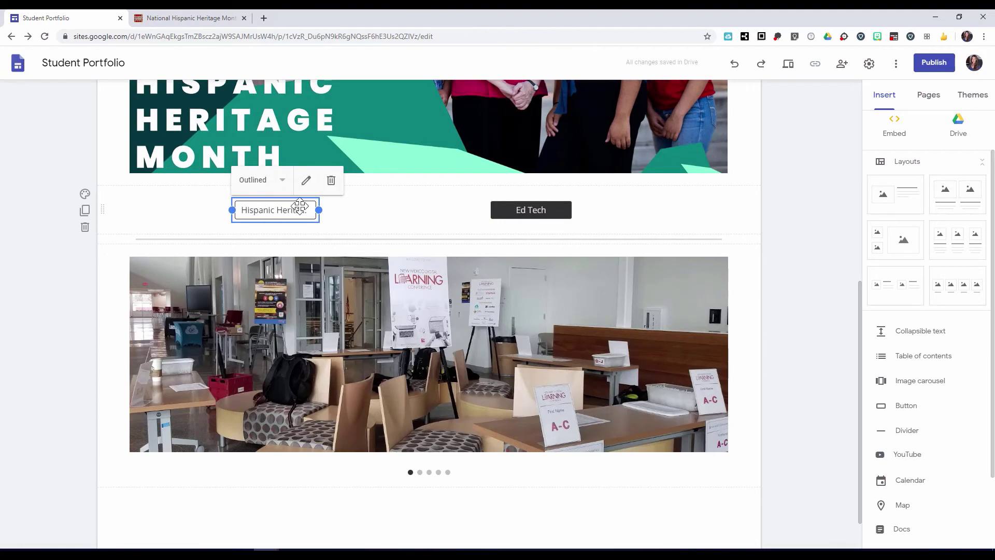
{"action": "left_click", "coordinate": [280, 183]}
{"action": "left_click", "coordinate": [248, 220]}
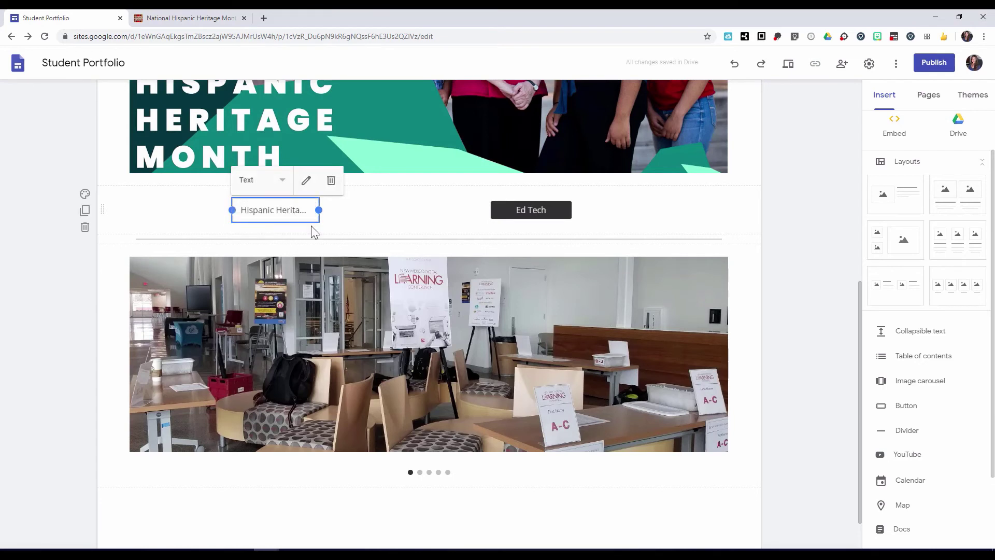
{"action": "left_click", "coordinate": [283, 184]}
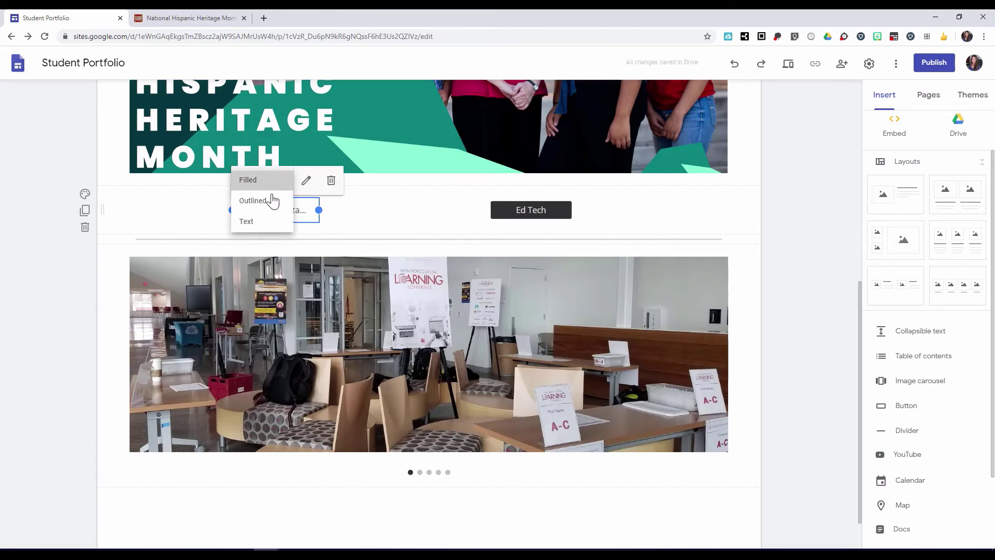
{"action": "left_click", "coordinate": [248, 180]}
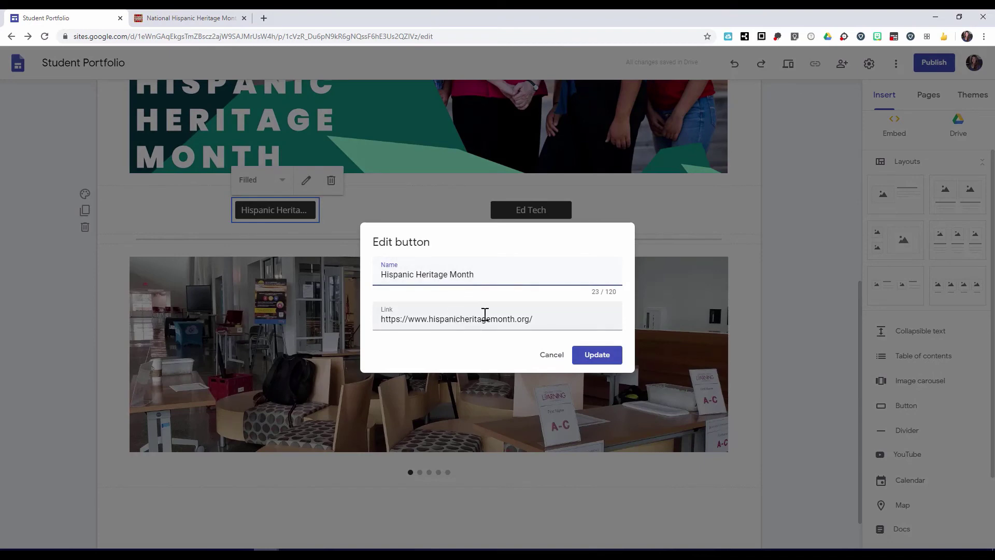
{"action": "left_click", "coordinate": [593, 357]}
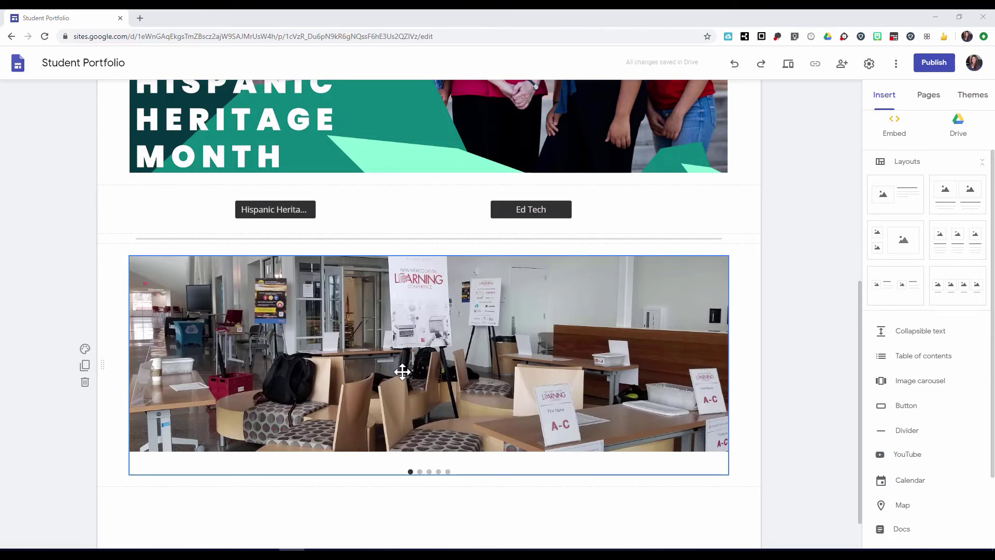
Move the photo carousel above the button row and the Hispanic Heritage image below the divider
{"action": "scroll", "coordinate": [402, 372], "scroll_direction": "up", "scroll_amount": 2}
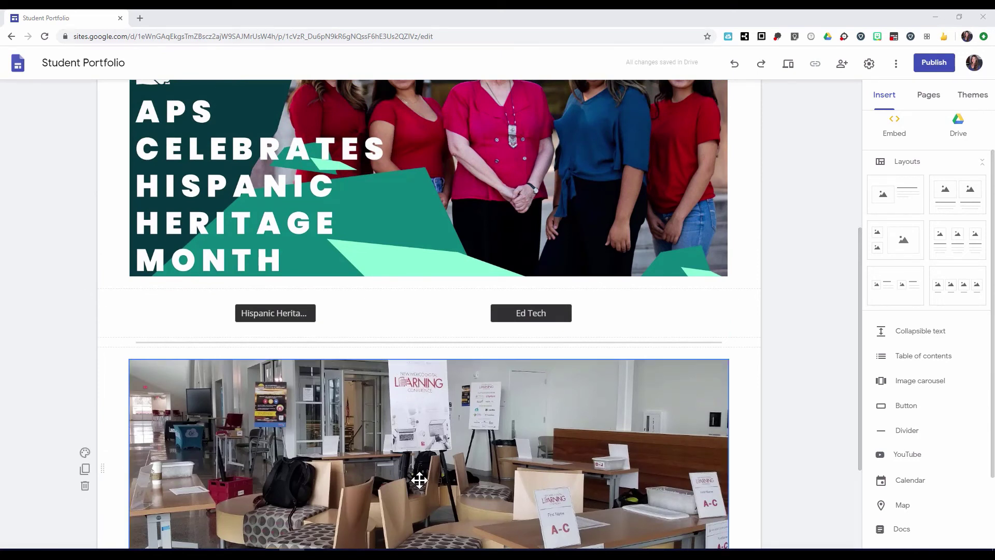
{"action": "scroll", "coordinate": [419, 480], "scroll_direction": "down", "scroll_amount": 1}
{"action": "scroll", "coordinate": [418, 478], "scroll_direction": "up", "scroll_amount": 1}
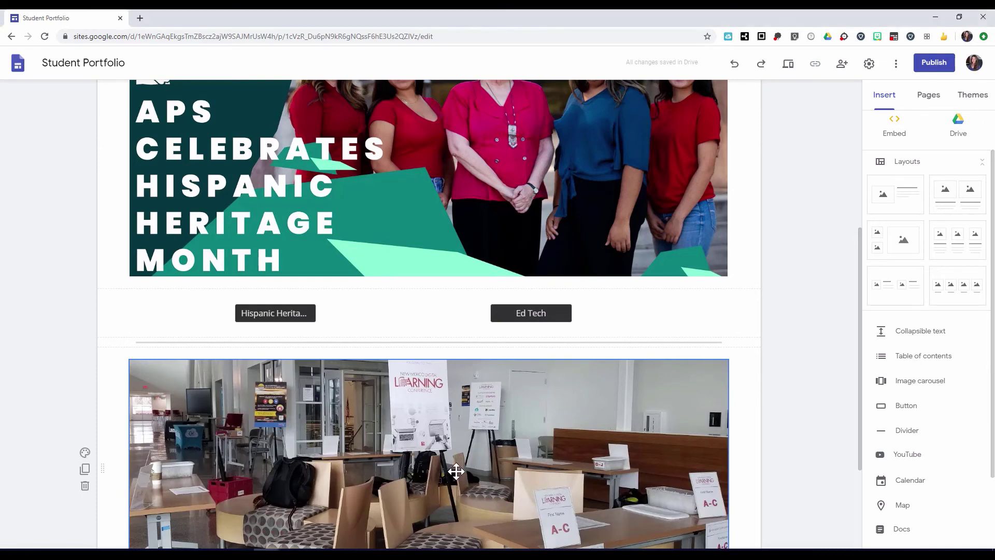
{"action": "left_click_drag", "start_coordinate": [457, 471], "coordinate": [361, 260]}
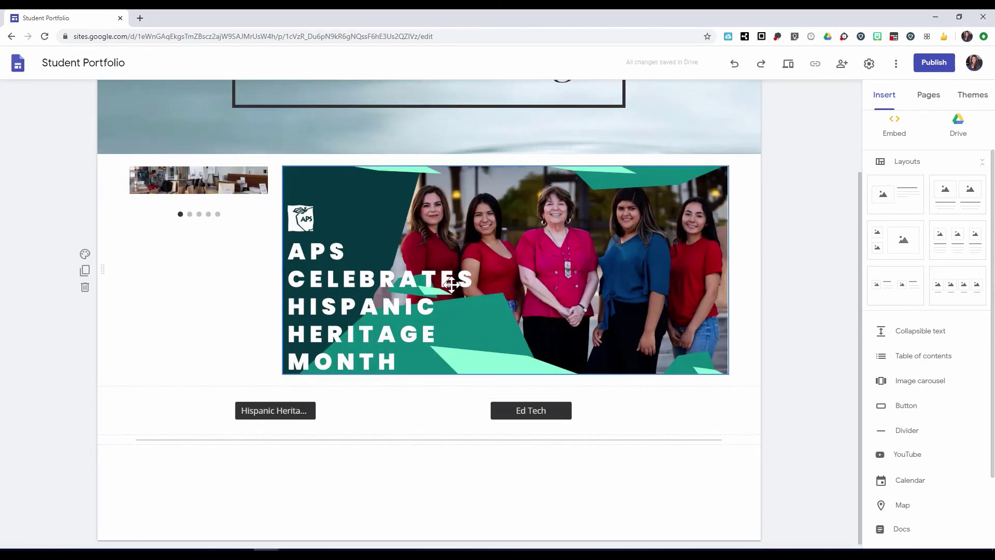
{"action": "left_click", "coordinate": [495, 268]}
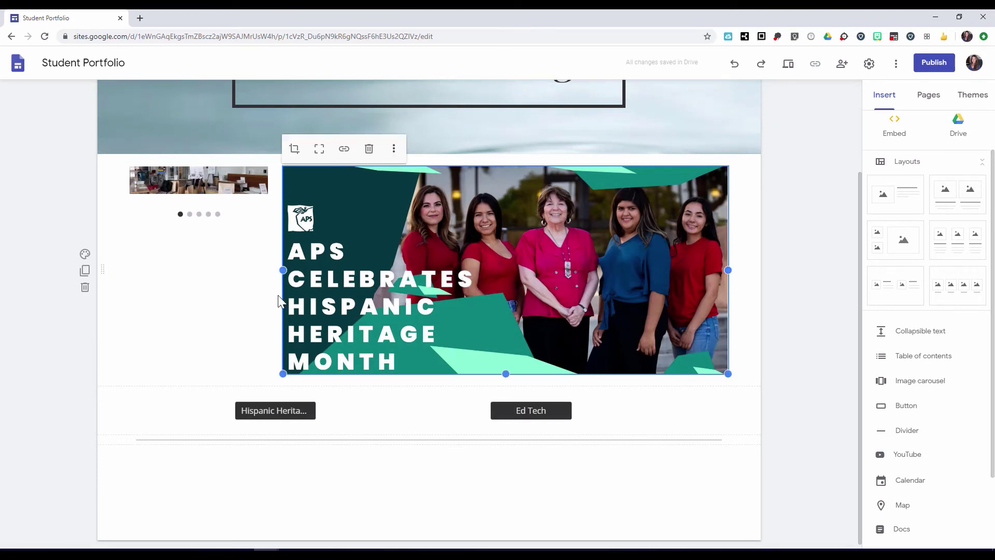
{"action": "left_click_drag", "start_coordinate": [512, 284], "coordinate": [337, 472]}
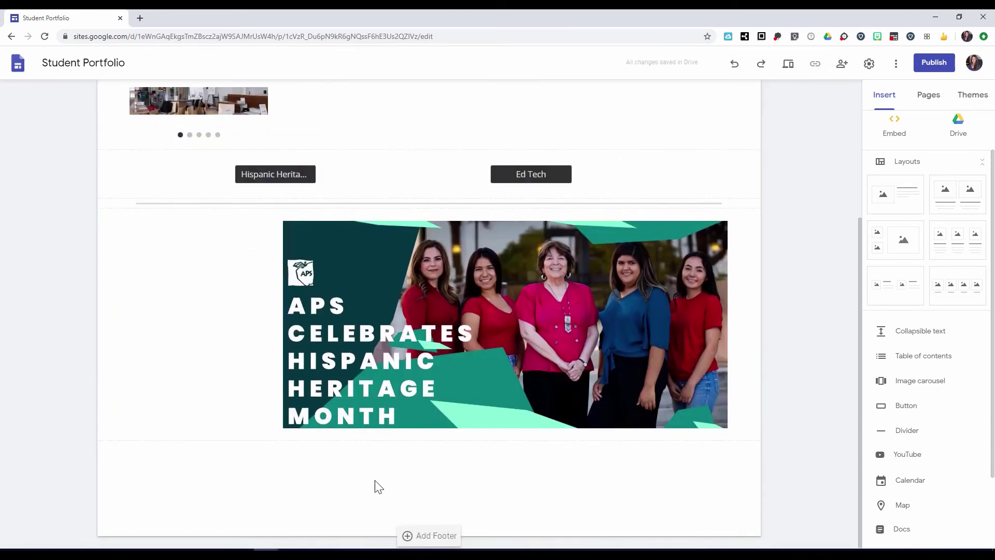
Center the Hispanic Heritage image below the divider and stretch the photo carousel to the full content width and a greater height
{"action": "left_click_drag", "start_coordinate": [461, 372], "coordinate": [421, 344]}
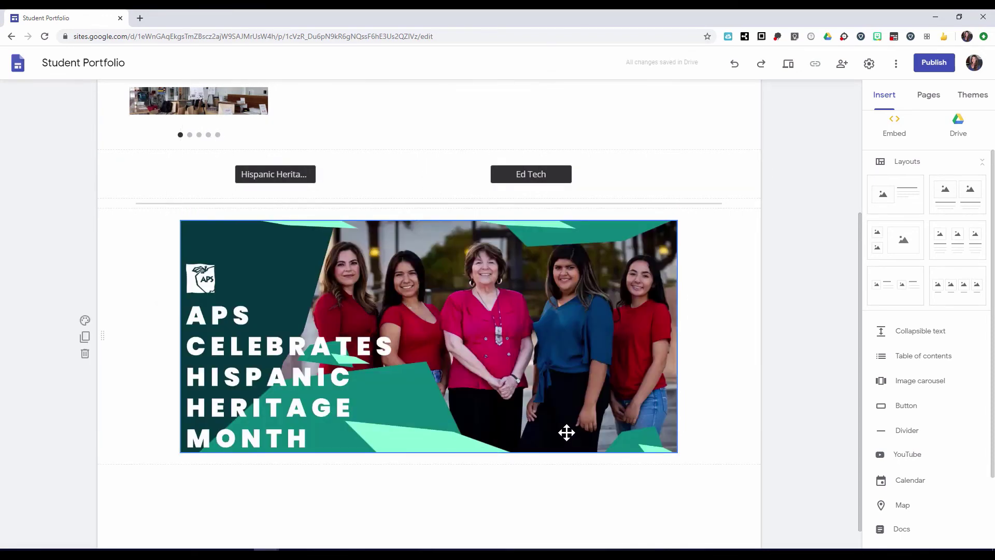
{"action": "scroll", "coordinate": [561, 431], "scroll_direction": "up", "scroll_amount": 1}
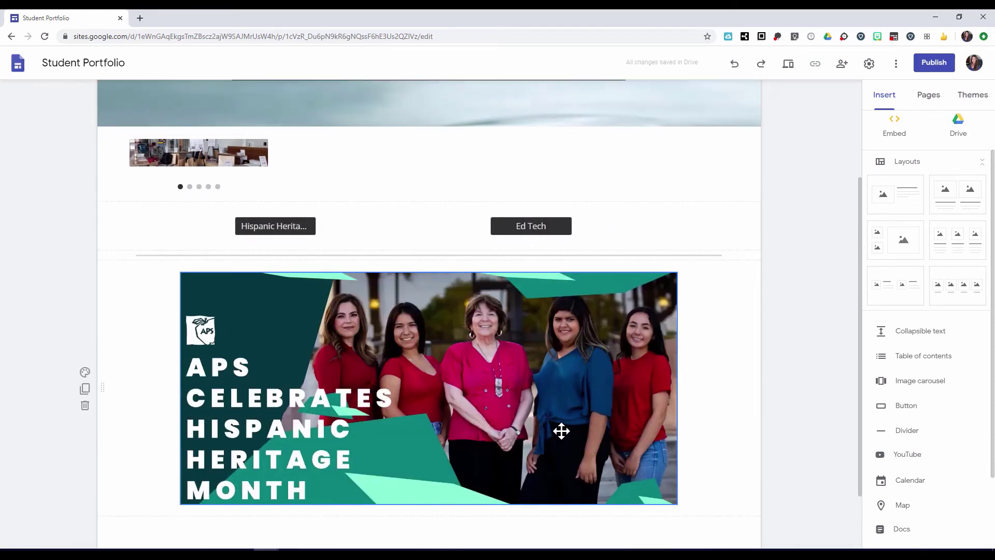
{"action": "scroll", "coordinate": [561, 431], "scroll_direction": "up", "scroll_amount": 1}
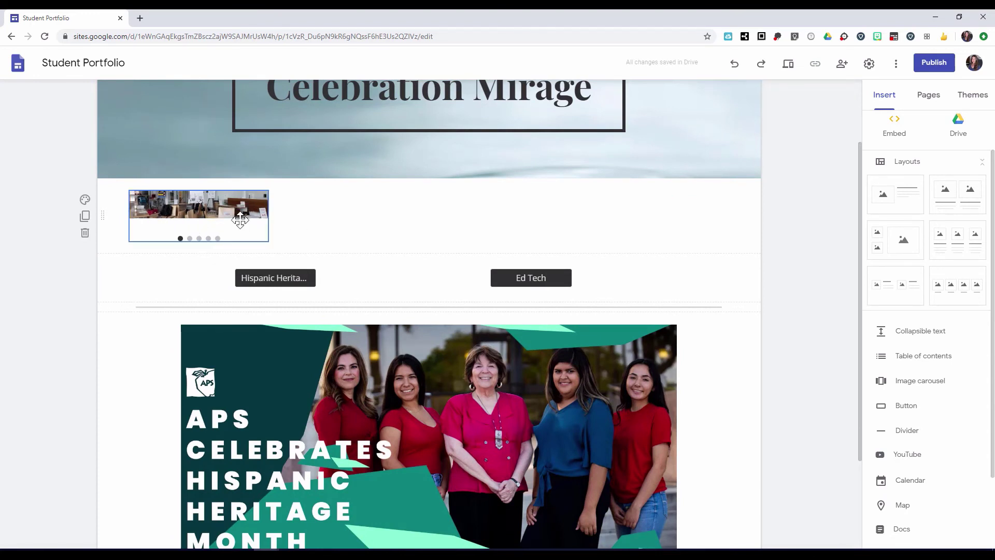
{"action": "left_click", "coordinate": [212, 214]}
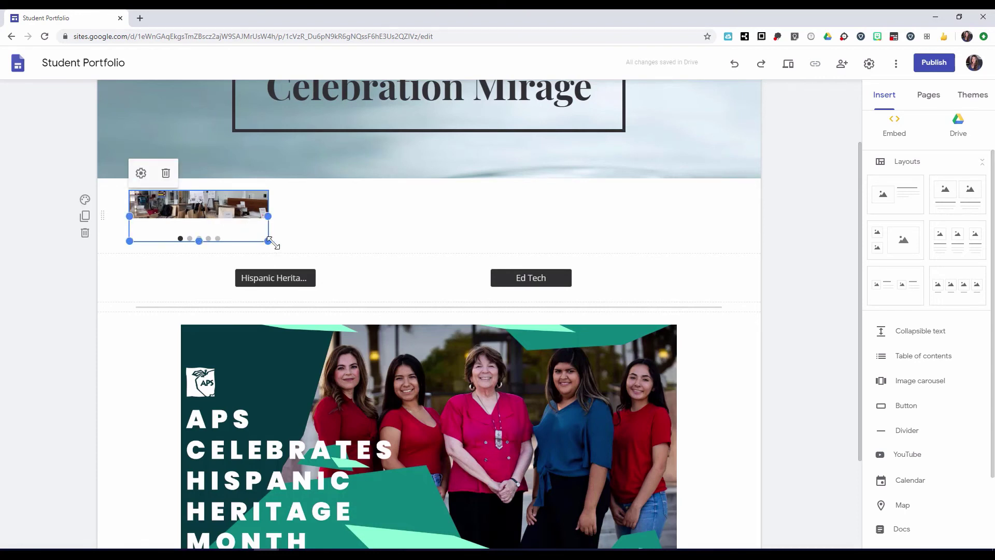
{"action": "left_click_drag", "start_coordinate": [268, 241], "coordinate": [740, 253]}
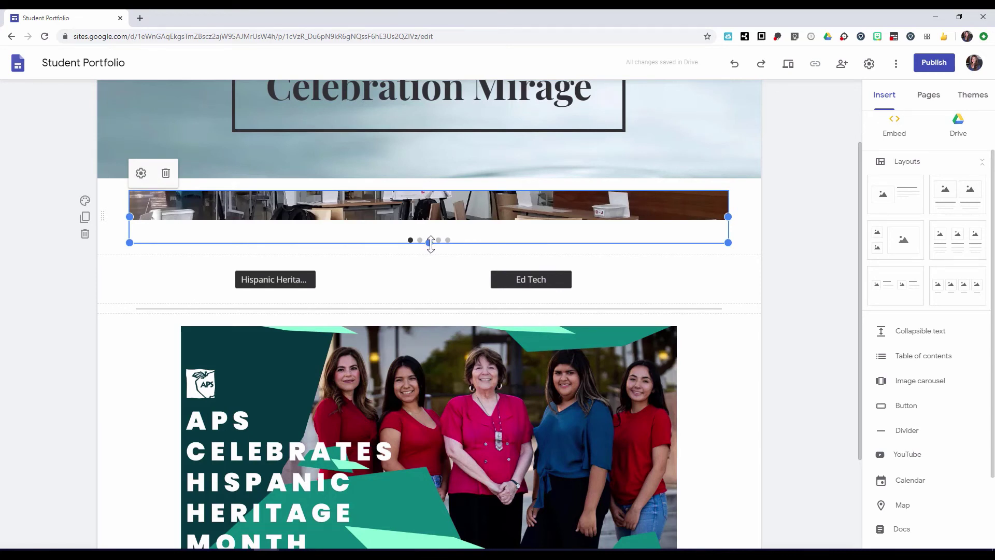
{"action": "left_click_drag", "start_coordinate": [431, 242], "coordinate": [425, 455]}
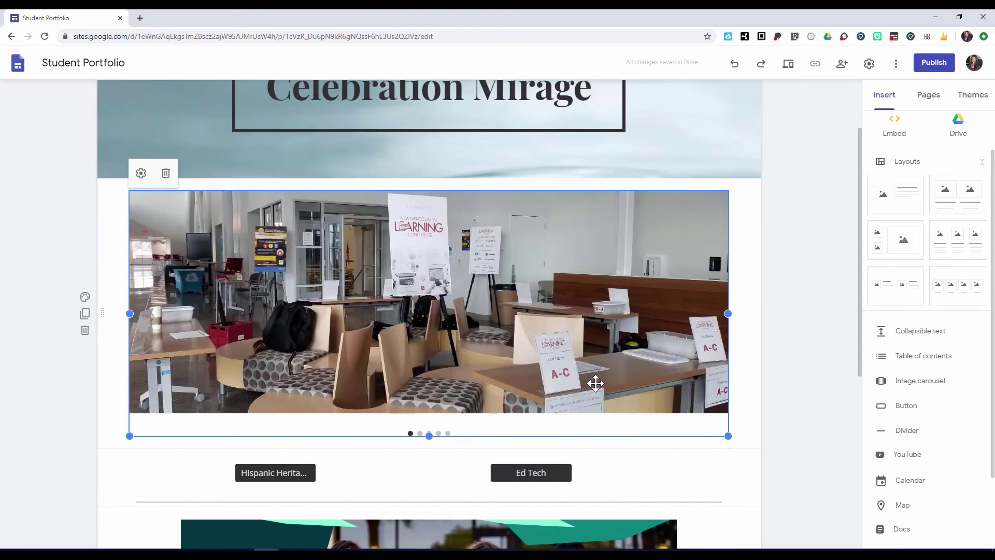
{"action": "left_click", "coordinate": [666, 465]}
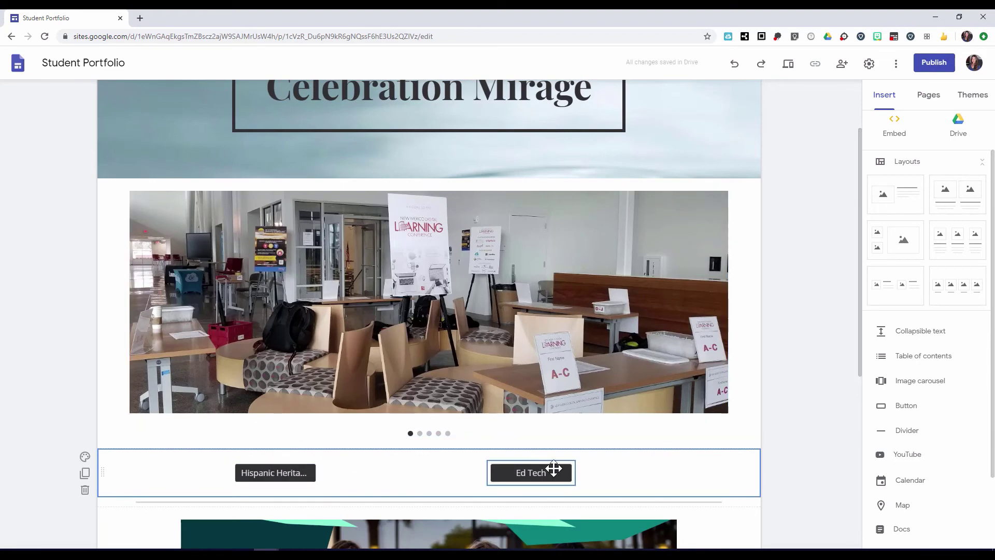
{"action": "scroll", "coordinate": [491, 467], "scroll_direction": "down", "scroll_amount": 4}
{"action": "scroll", "coordinate": [489, 460], "scroll_direction": "down", "scroll_amount": 1}
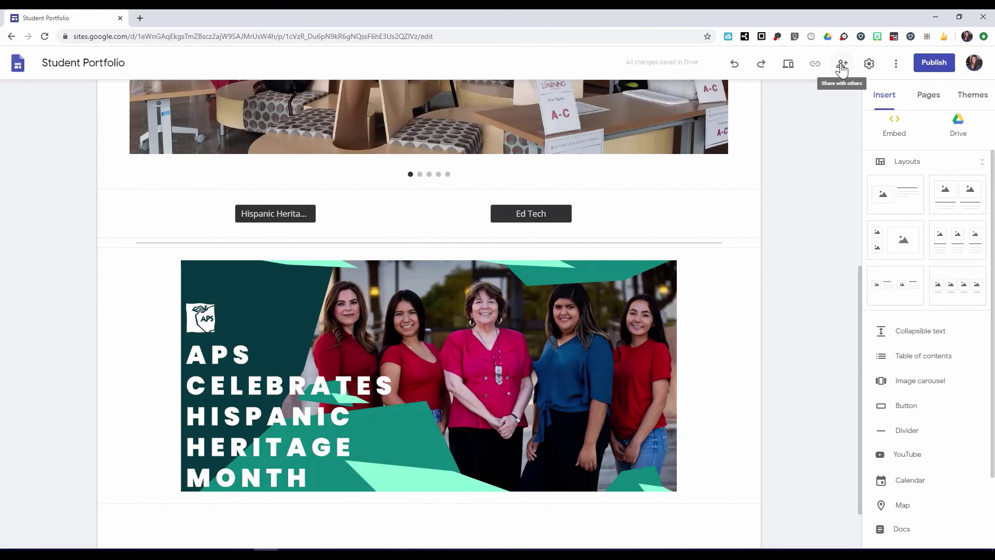
Open the site's sharing settings and add three colleagues as invitees with Can edit access
{"action": "left_click", "coordinate": [842, 65]}
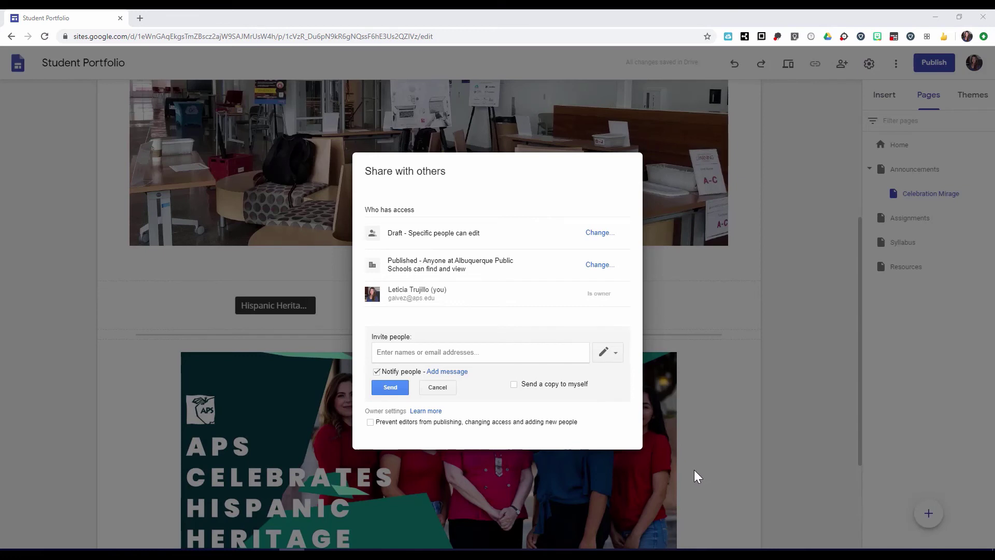
{"action": "left_click", "coordinate": [383, 354]}
{"action": "left_click", "coordinate": [388, 354]}
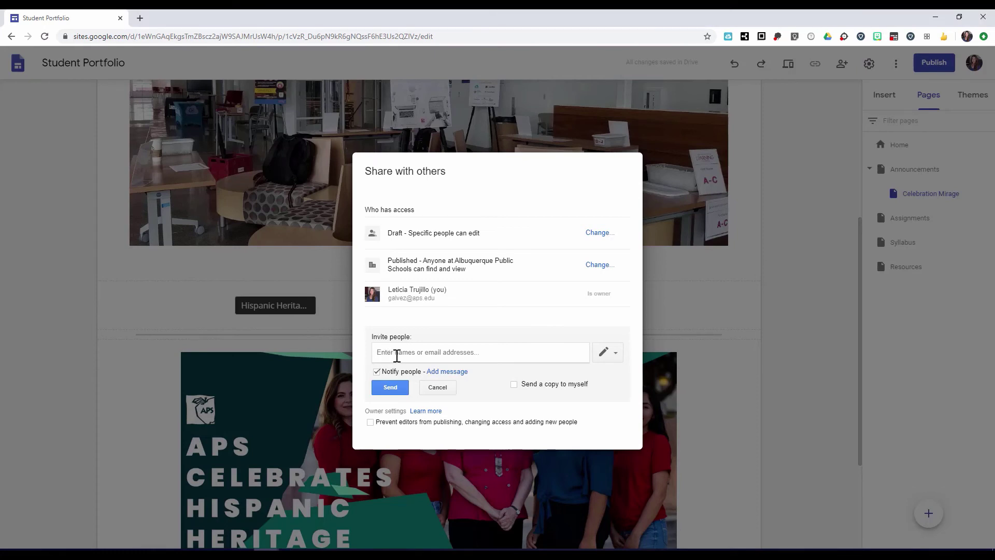
{"action": "type", "text": "ja"}
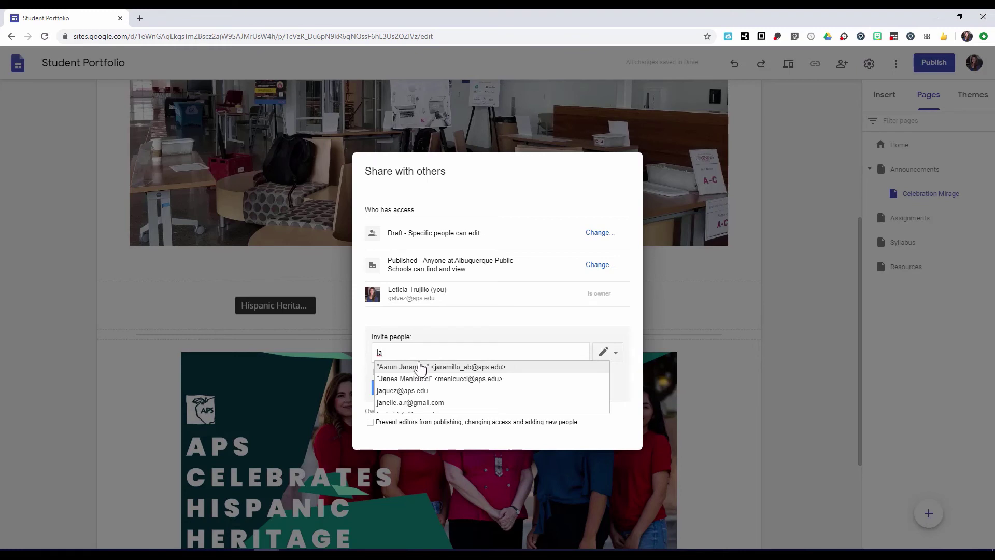
{"action": "left_click", "coordinate": [420, 367]}
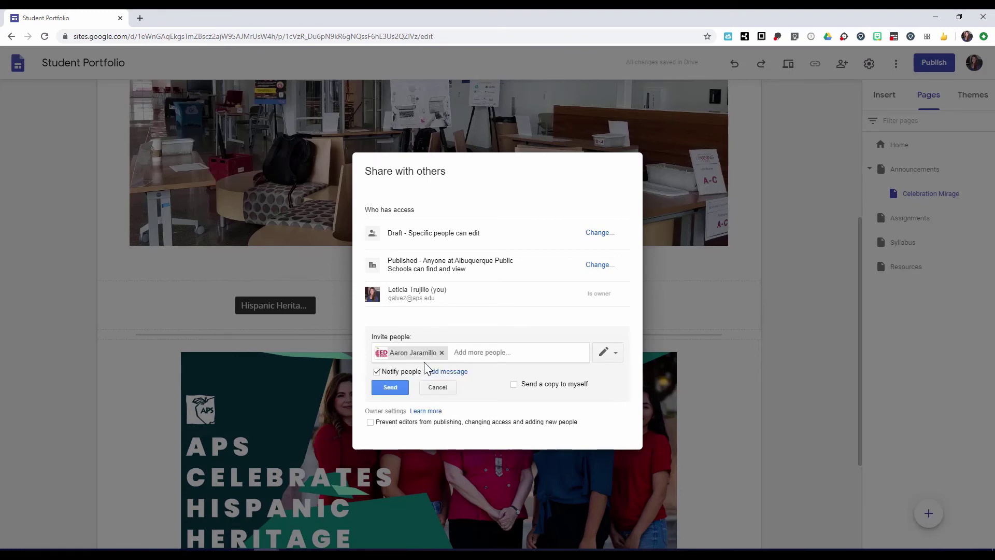
{"action": "type", "text": "nun"}
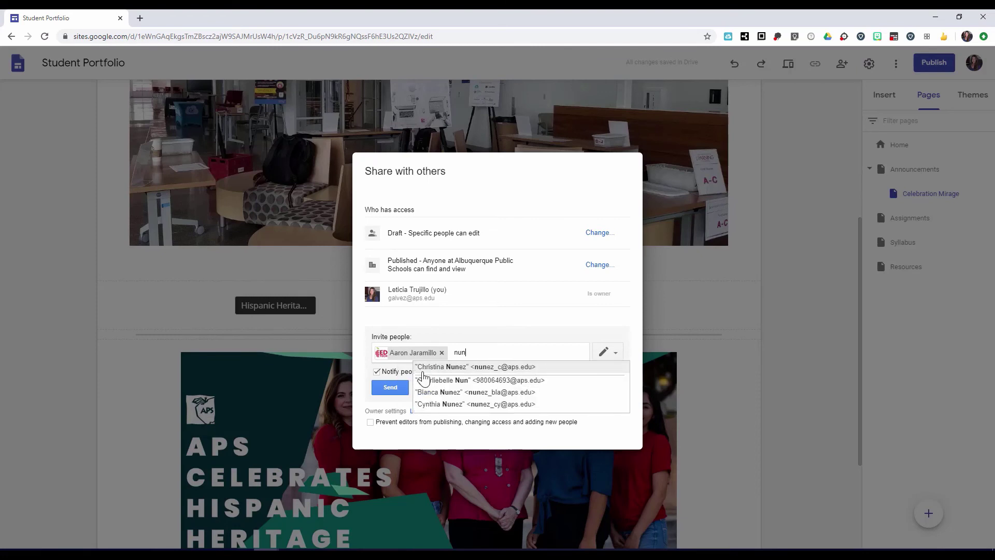
{"action": "left_click", "coordinate": [437, 368]}
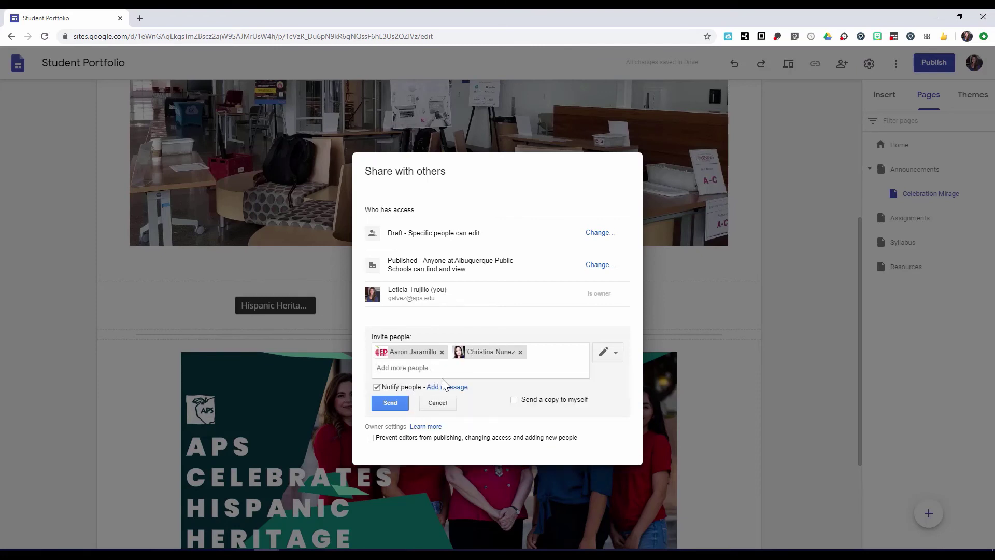
{"action": "type", "text": "jan"}
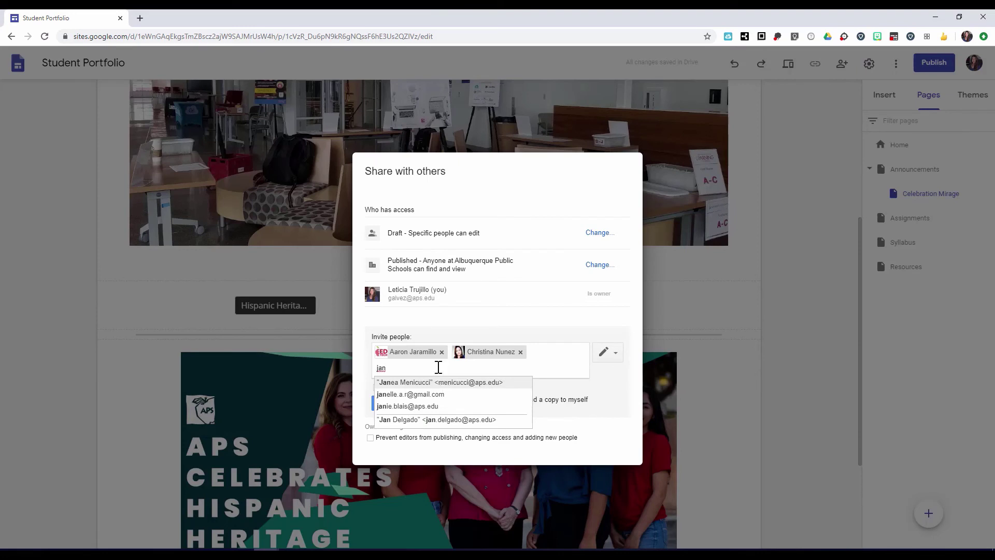
{"action": "left_click", "coordinate": [438, 383]}
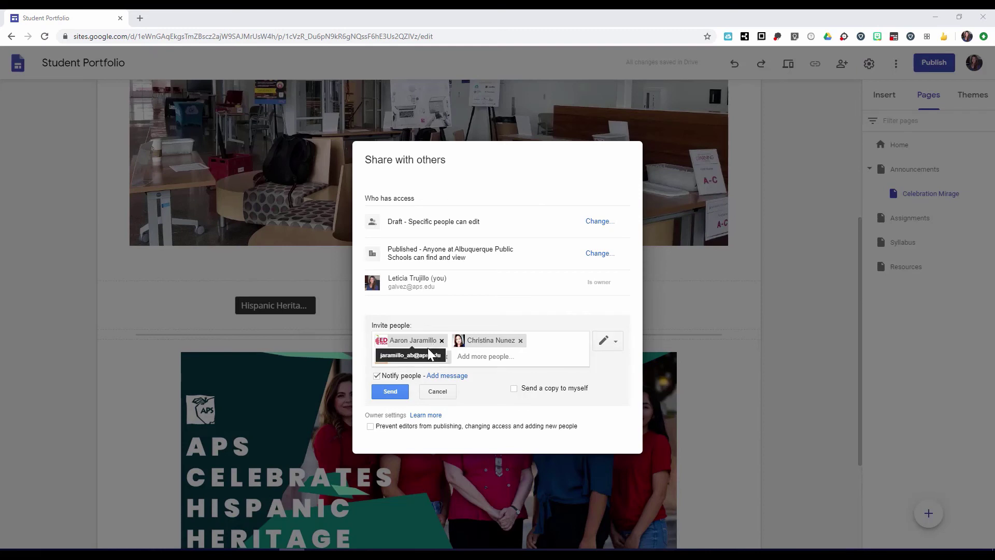
{"action": "left_click", "coordinate": [617, 345]}
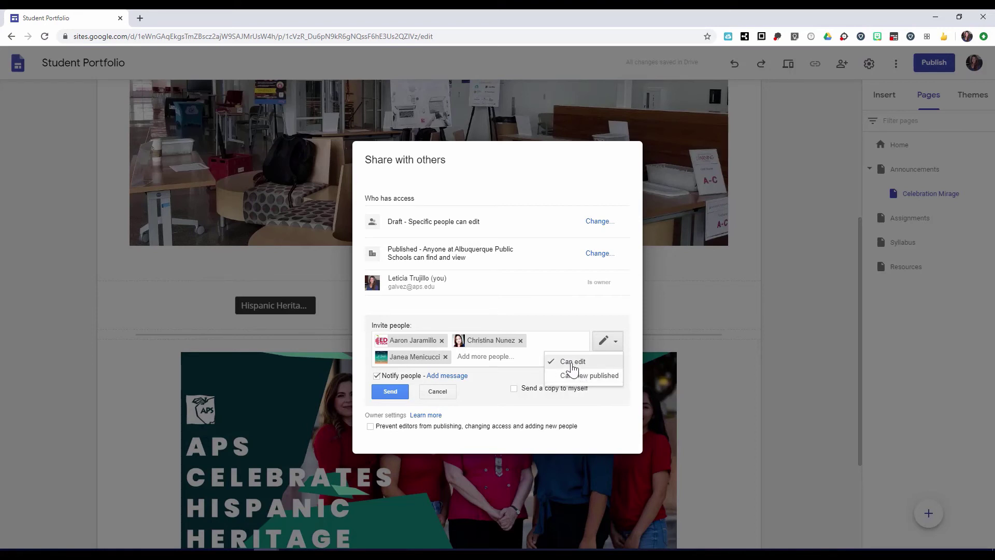
{"action": "left_click", "coordinate": [574, 364]}
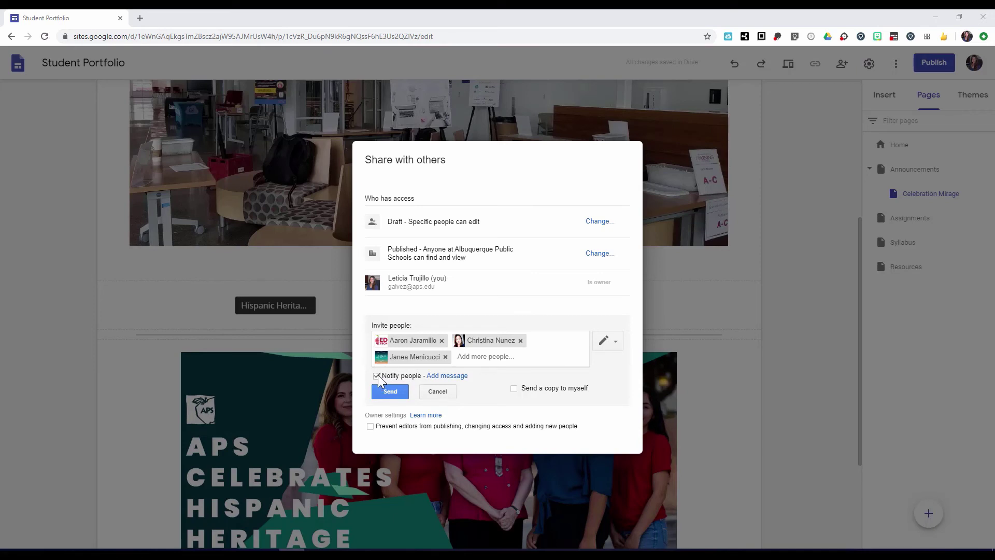
Turn off Notify people without adding a message and share the site, skipping the email invitations
{"action": "left_click", "coordinate": [457, 377]}
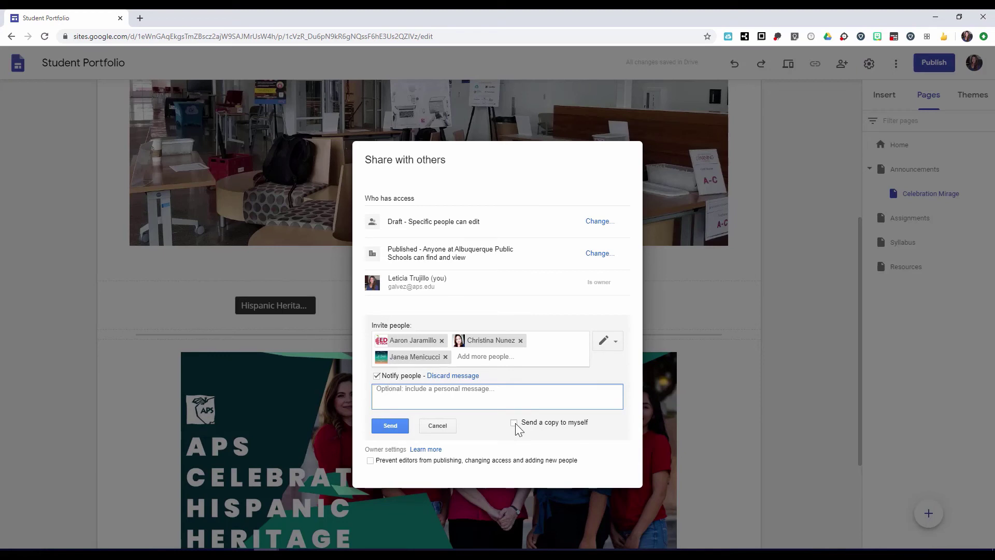
{"action": "left_click", "coordinate": [447, 375]}
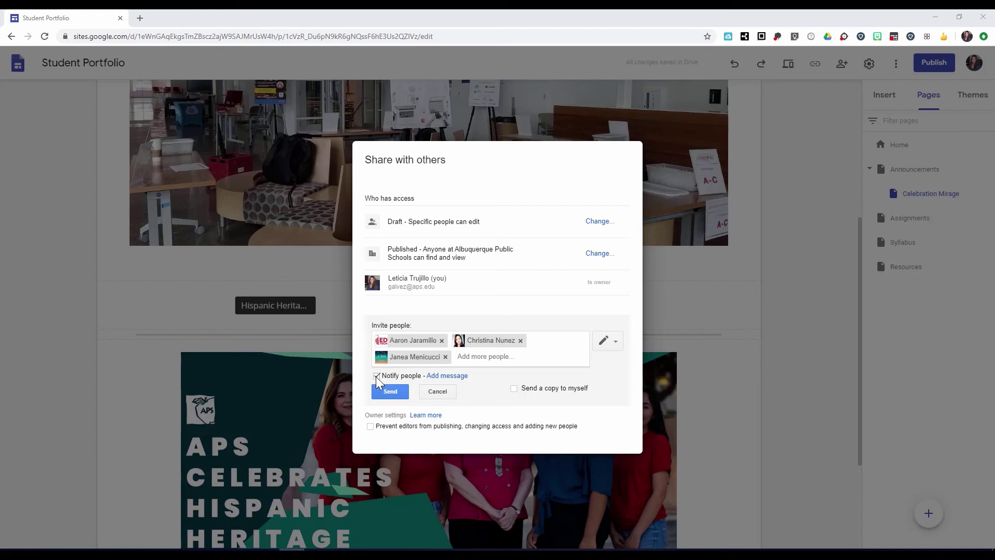
{"action": "left_click", "coordinate": [376, 376]}
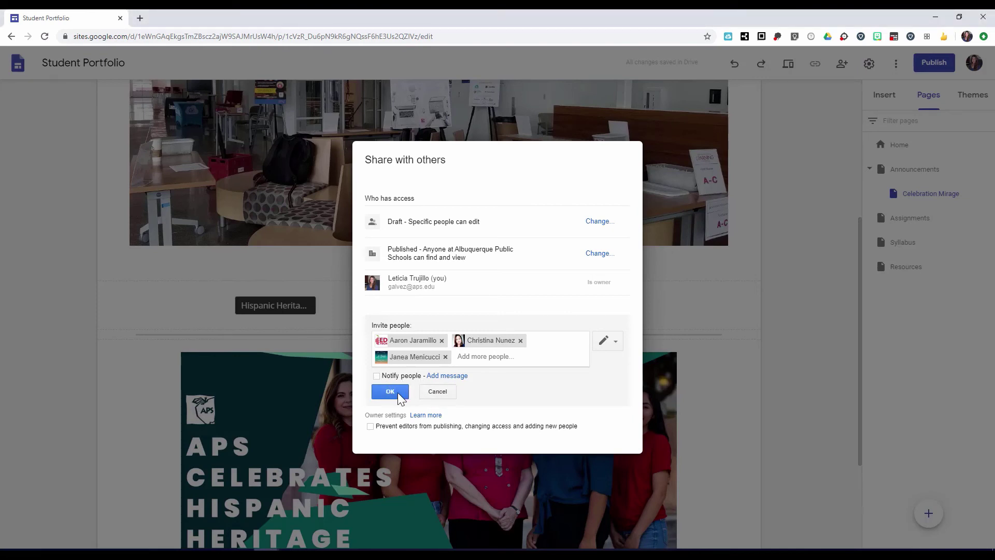
{"action": "left_click", "coordinate": [390, 394]}
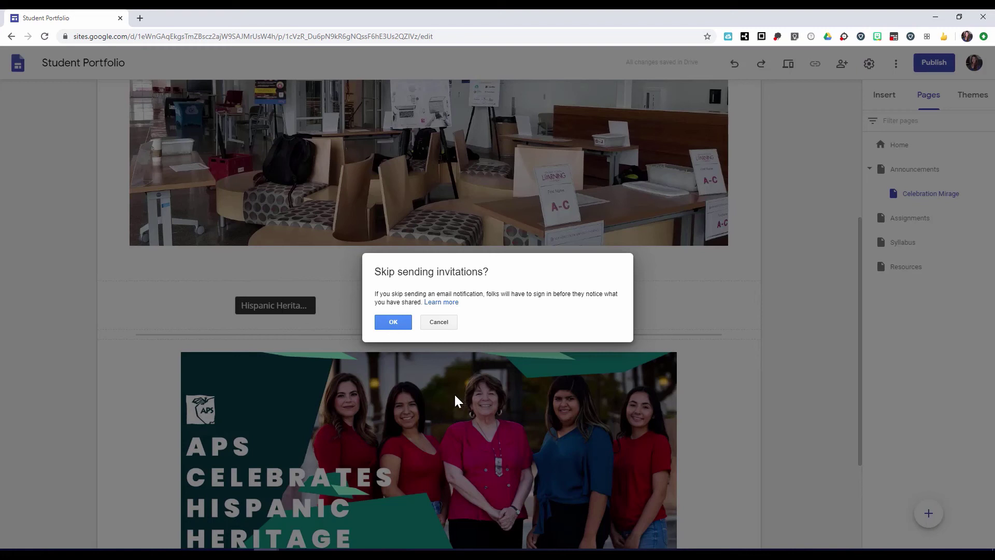
{"action": "left_click", "coordinate": [394, 322]}
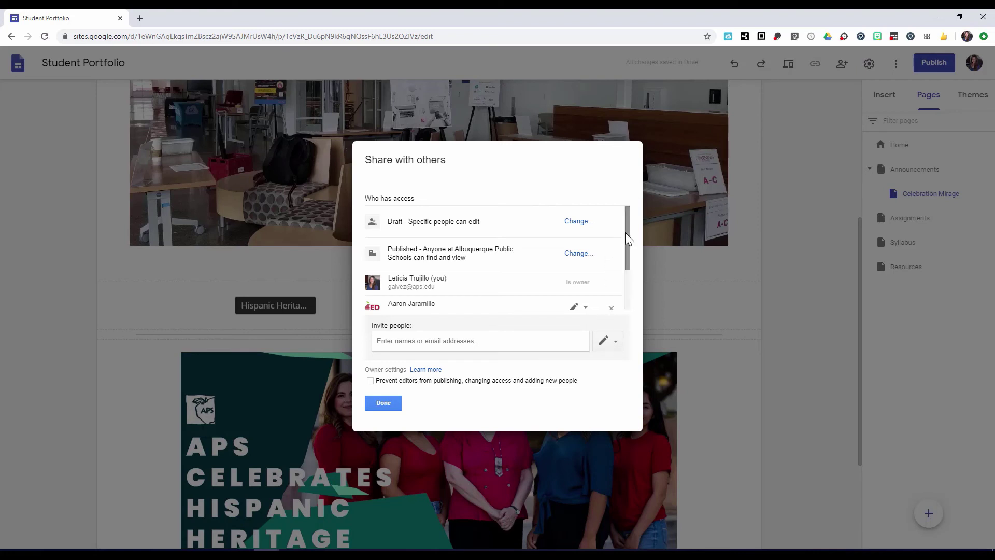
Try switching the second and third added collaborators to Can view published, and discard the access changes
{"action": "left_click_drag", "start_coordinate": [629, 232], "coordinate": [638, 279]}
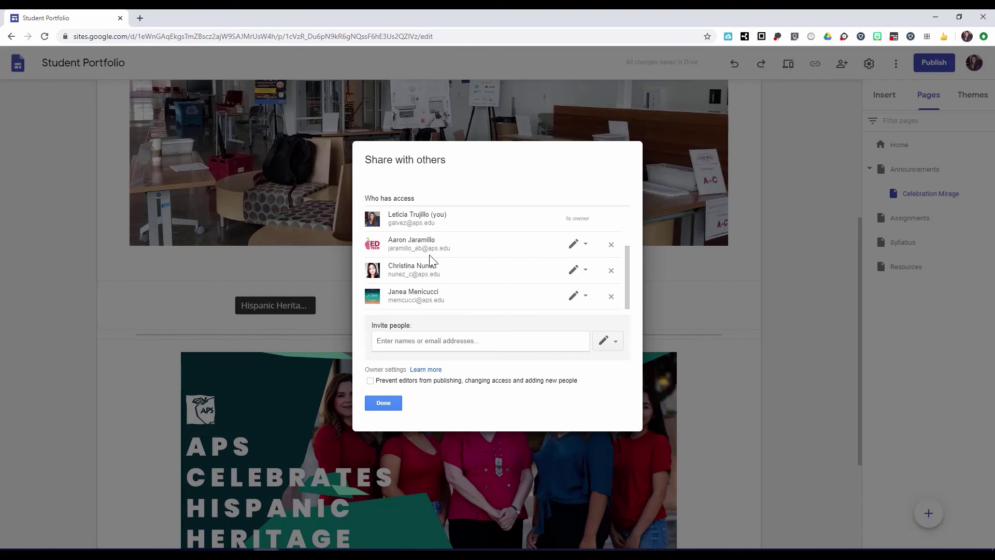
{"action": "left_click", "coordinate": [586, 271]}
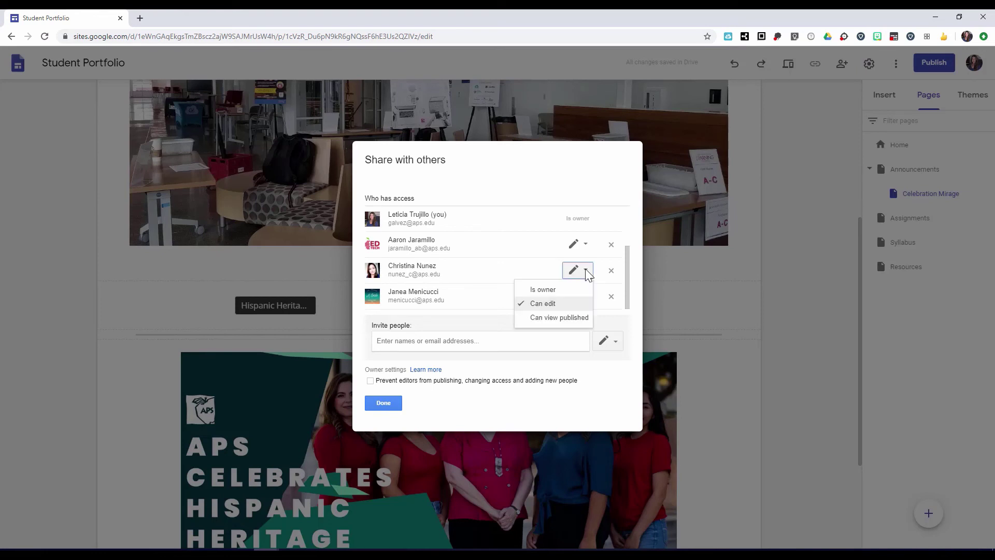
{"action": "left_click", "coordinate": [558, 320]}
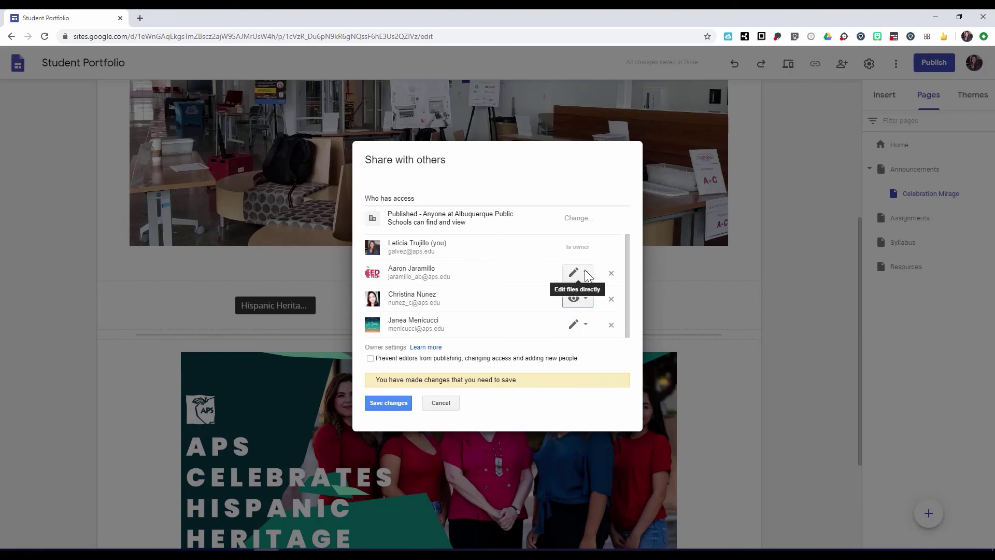
{"action": "left_click", "coordinate": [585, 324]}
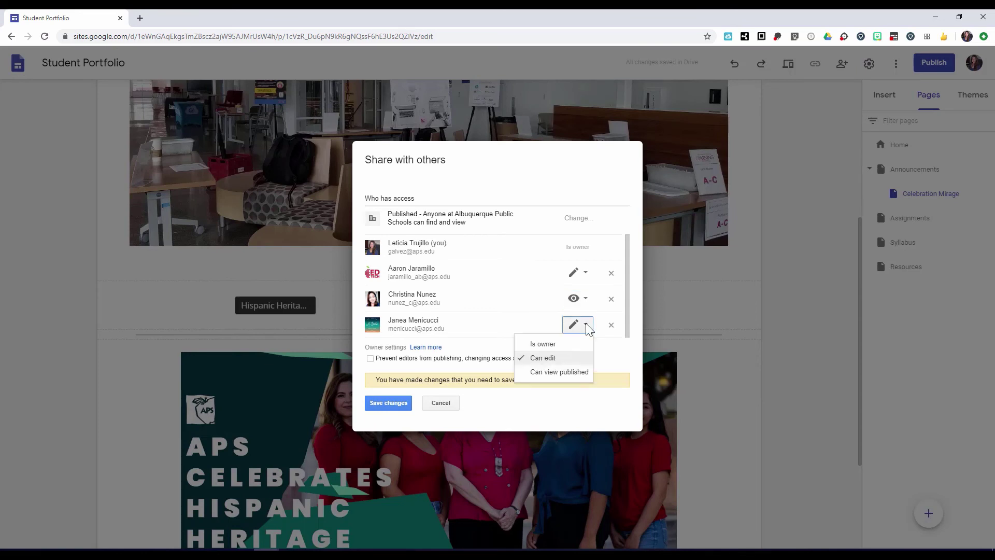
{"action": "left_click", "coordinate": [565, 373]}
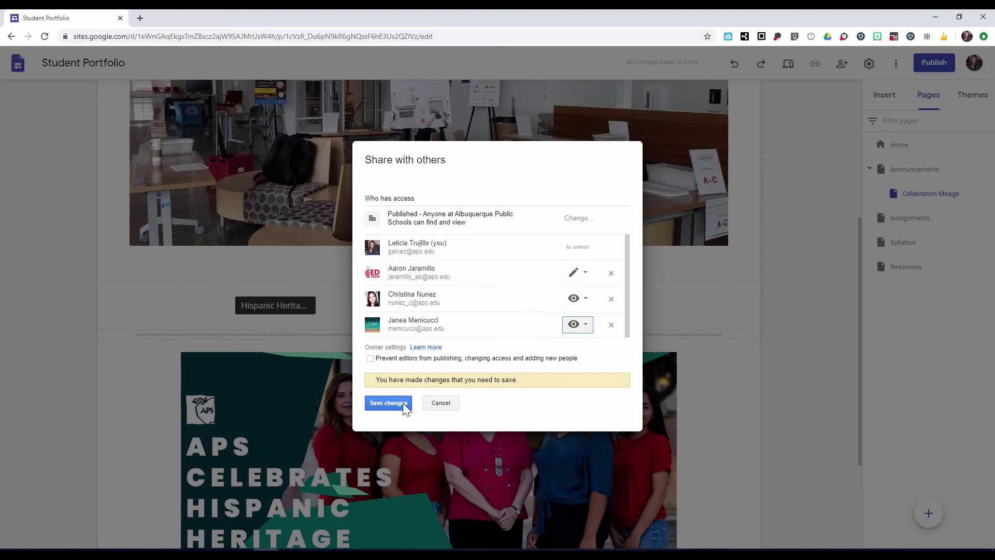
{"action": "left_click", "coordinate": [441, 408]}
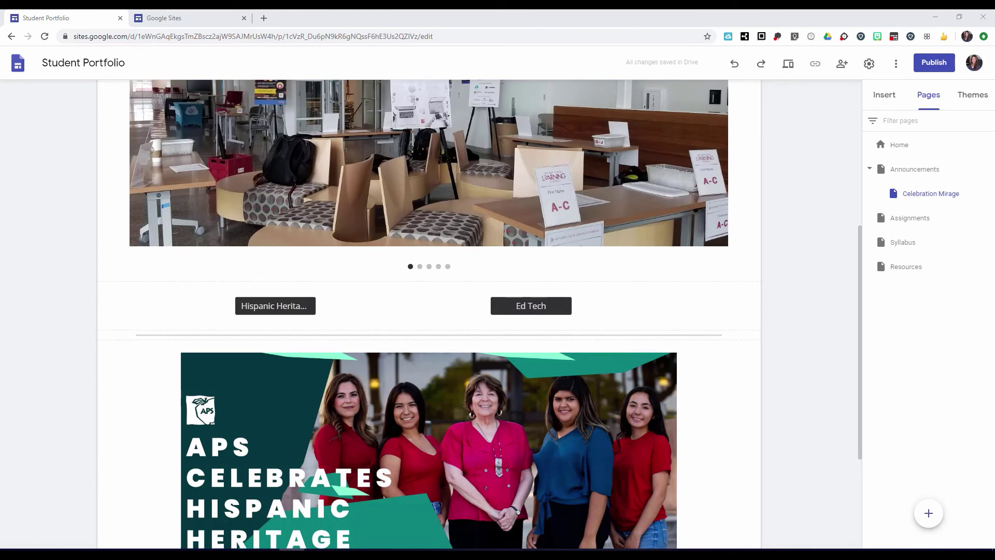
Look over the Home page's header and sections, and open the Announcements page for review
{"action": "scroll", "coordinate": [778, 494], "scroll_direction": "up", "scroll_amount": 4}
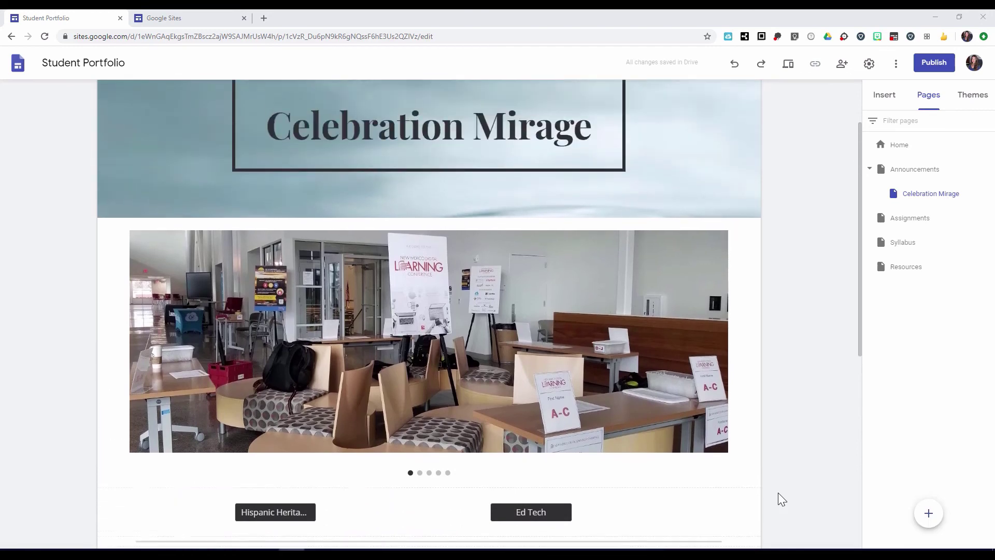
{"action": "scroll", "coordinate": [779, 492], "scroll_direction": "up", "scroll_amount": 3}
{"action": "left_click", "coordinate": [512, 132]}
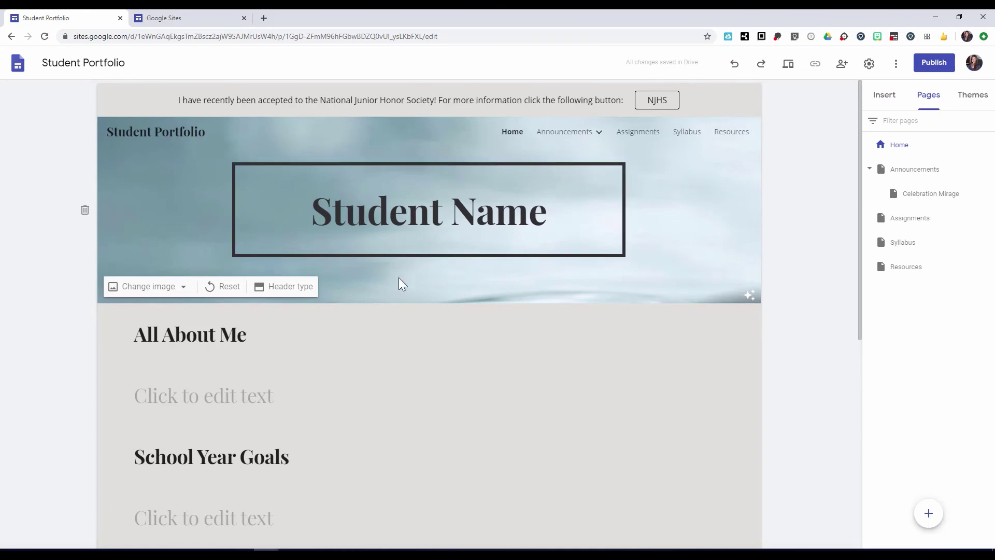
{"action": "scroll", "coordinate": [399, 279], "scroll_direction": "down", "scroll_amount": 5}
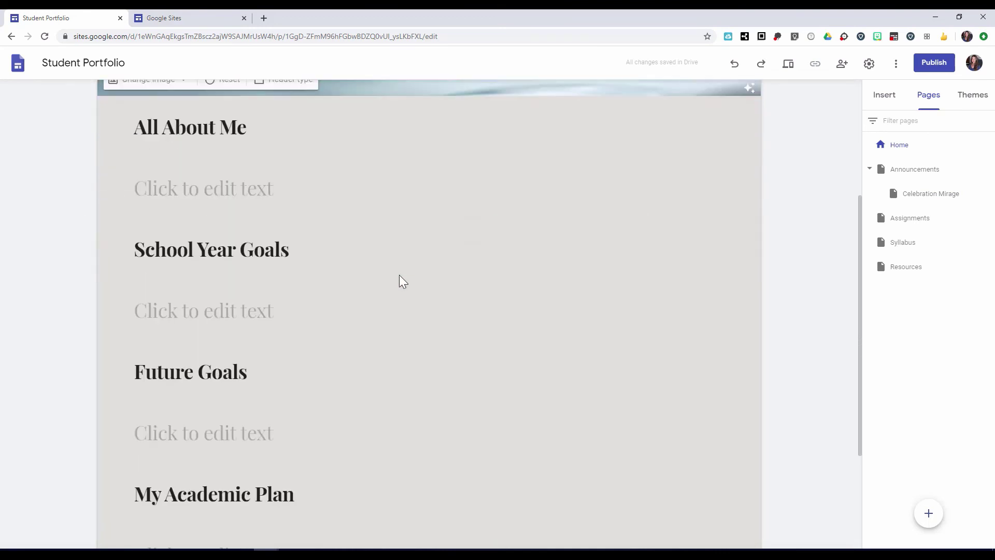
{"action": "scroll", "coordinate": [399, 276], "scroll_direction": "up", "scroll_amount": 5}
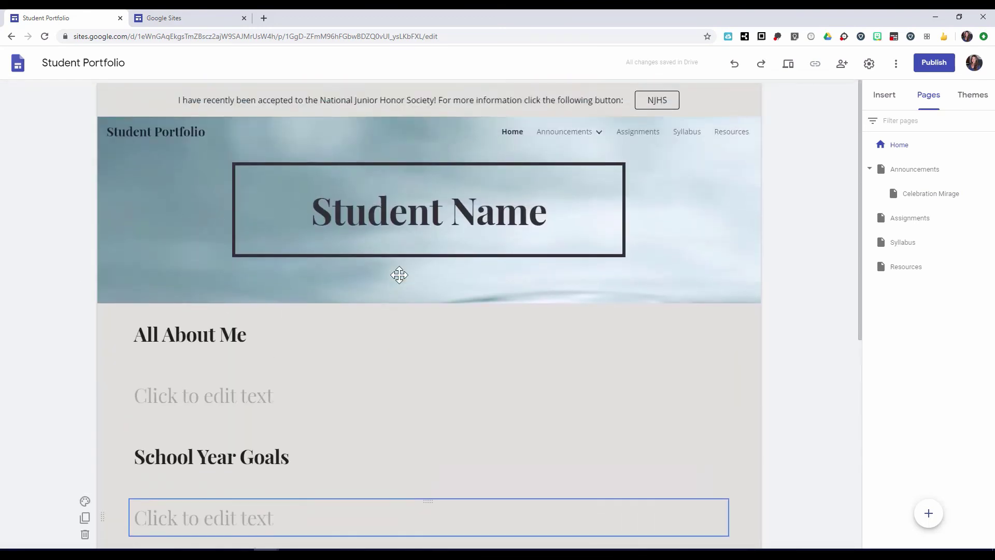
{"action": "mouse_move", "coordinate": [556, 133]}
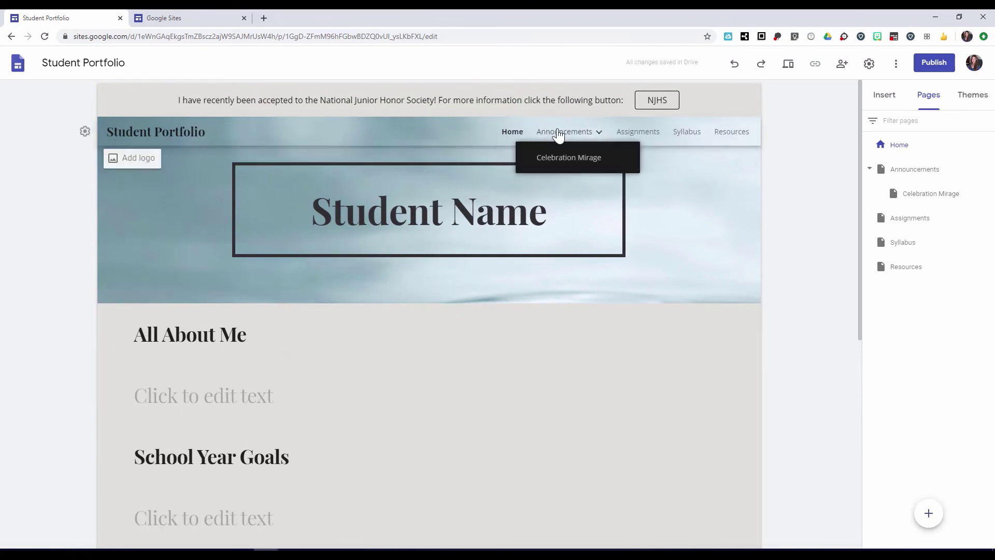
{"action": "left_click", "coordinate": [559, 134]}
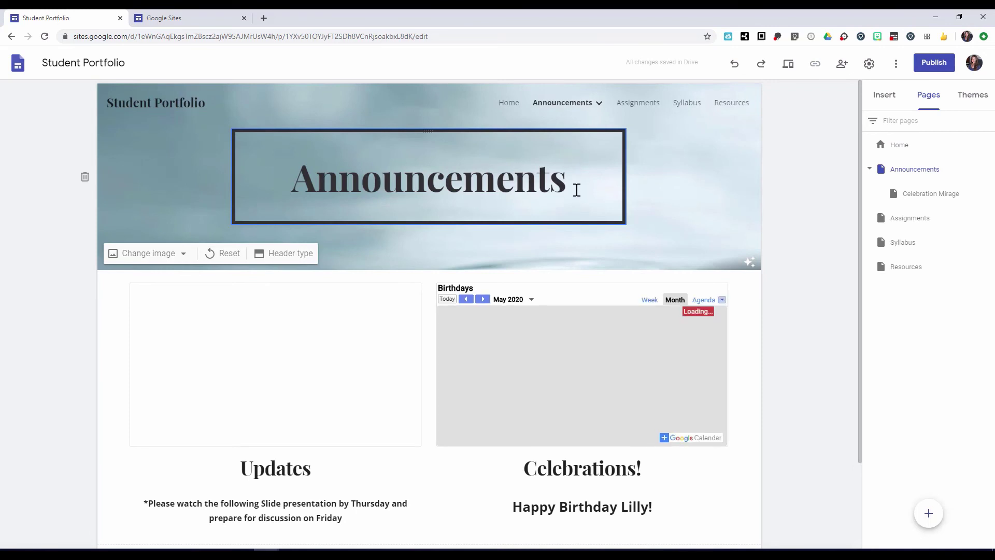
Review the Announcements, Assignments, Home, Syllabus and Resources pages, comparing their headers and section layouts
{"action": "scroll", "coordinate": [580, 219], "scroll_direction": "down", "scroll_amount": 2}
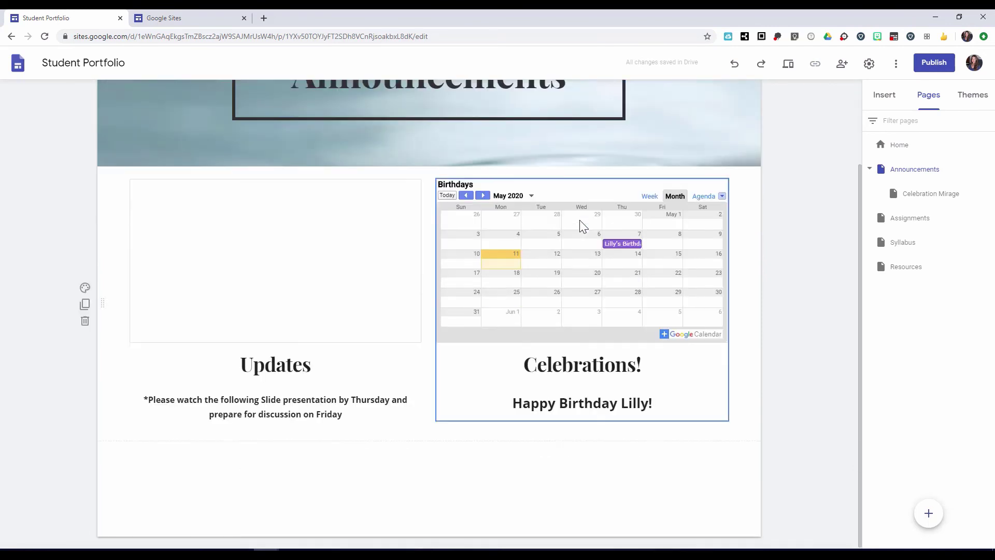
{"action": "scroll", "coordinate": [579, 220], "scroll_direction": "up", "scroll_amount": 2}
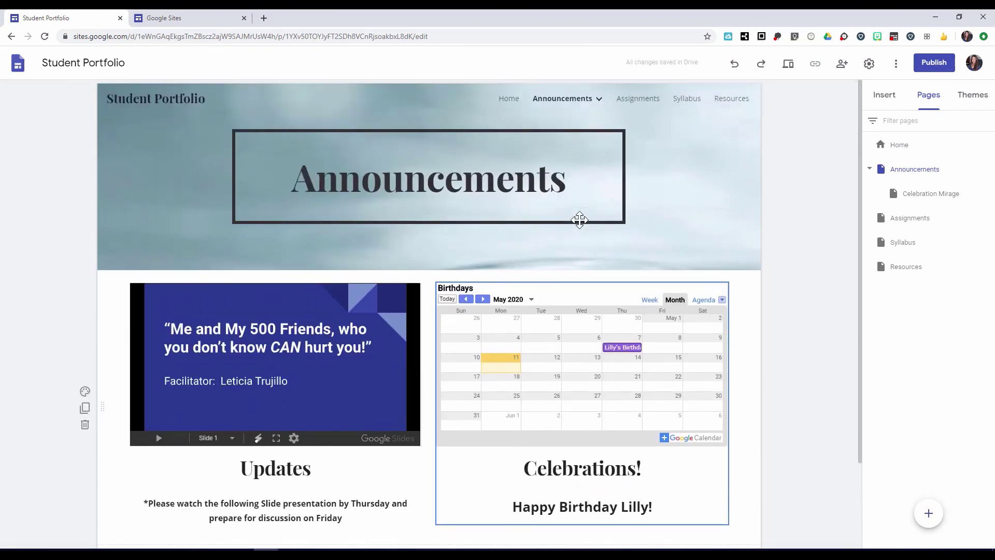
{"action": "left_click", "coordinate": [635, 102]}
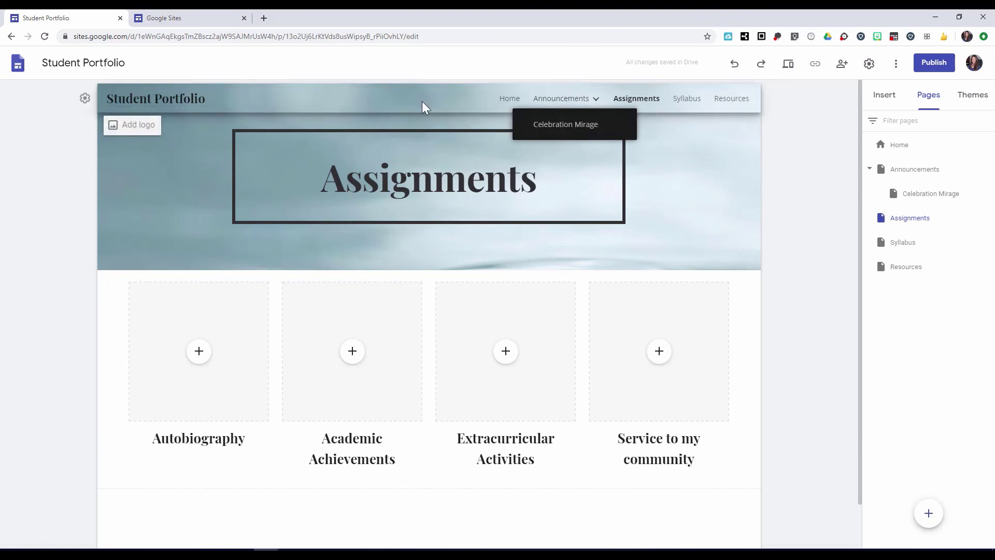
{"action": "left_click", "coordinate": [518, 101]}
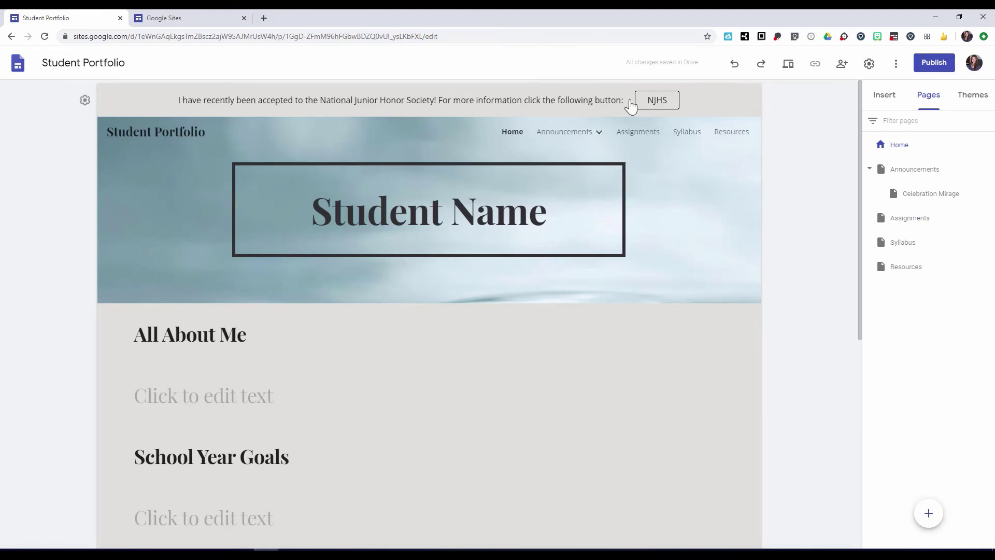
{"action": "mouse_move", "coordinate": [562, 138]}
{"action": "left_click", "coordinate": [601, 132]}
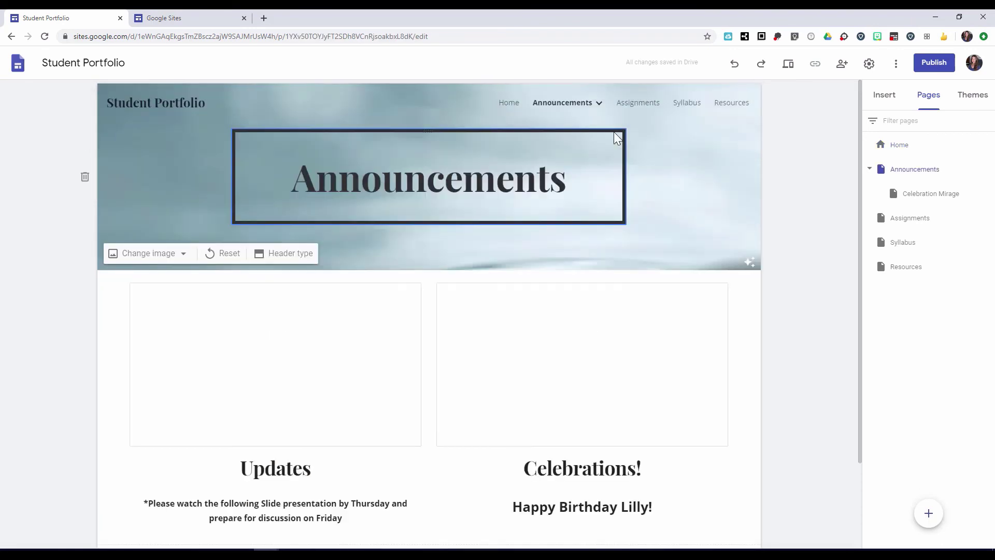
{"action": "left_click", "coordinate": [640, 99]}
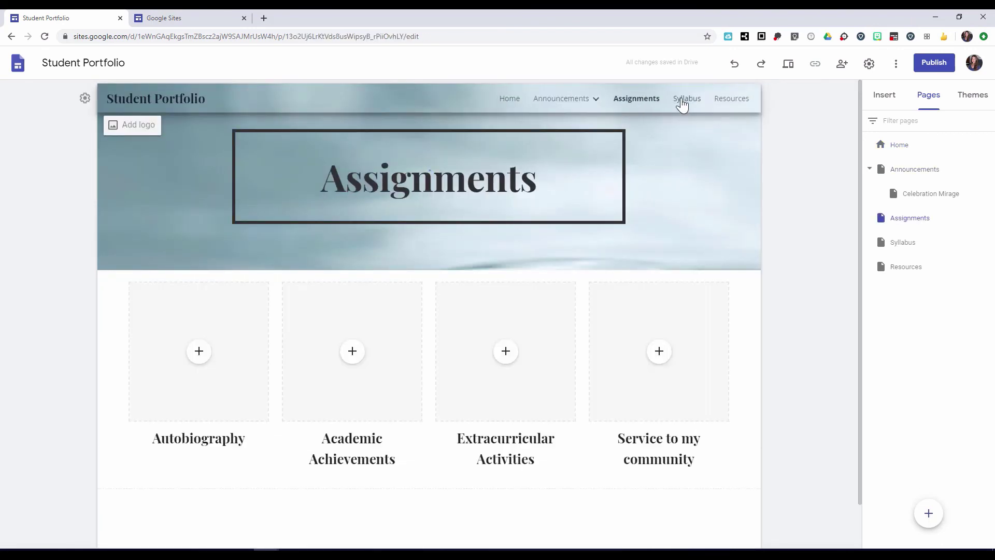
{"action": "left_click", "coordinate": [682, 104]}
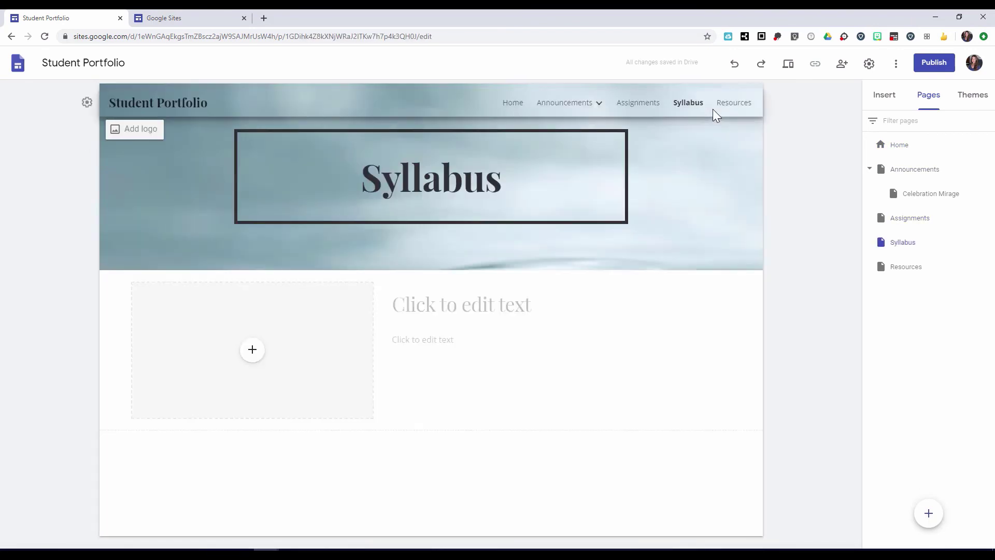
{"action": "left_click", "coordinate": [743, 107]}
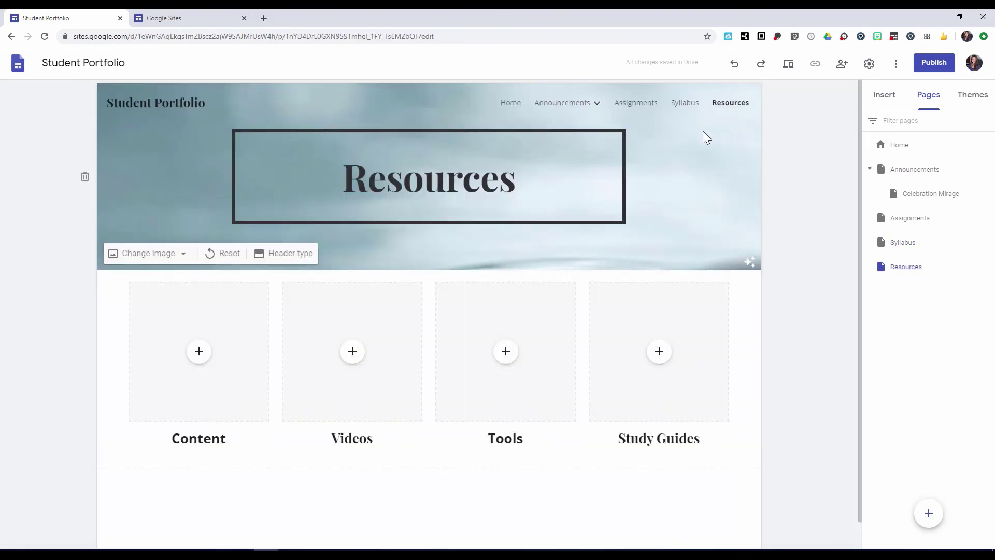
Set the announcement banner's visibility to All pages and check it on the Announcements, Assignments and Home pages
{"action": "left_click", "coordinate": [514, 103]}
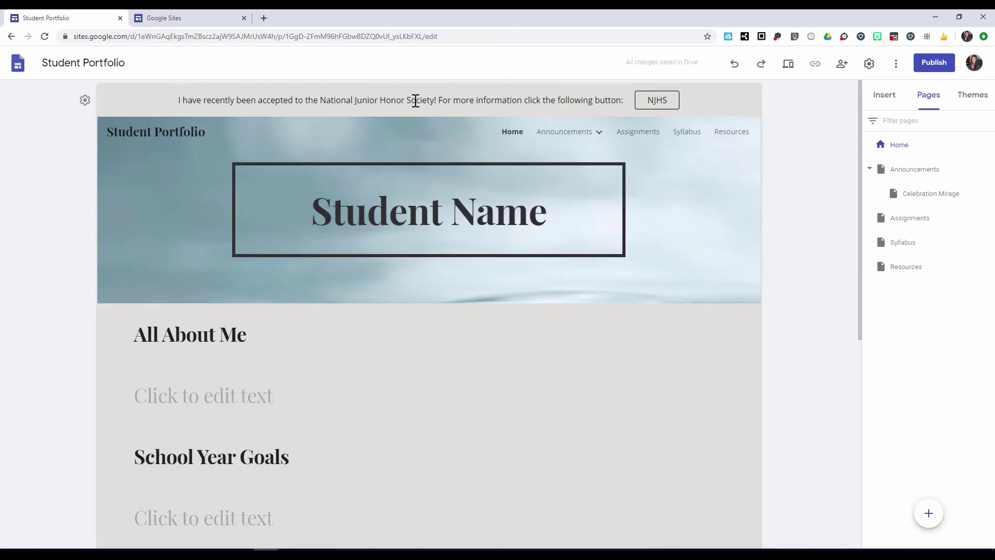
{"action": "mouse_move", "coordinate": [87, 103]}
{"action": "left_click", "coordinate": [868, 65]}
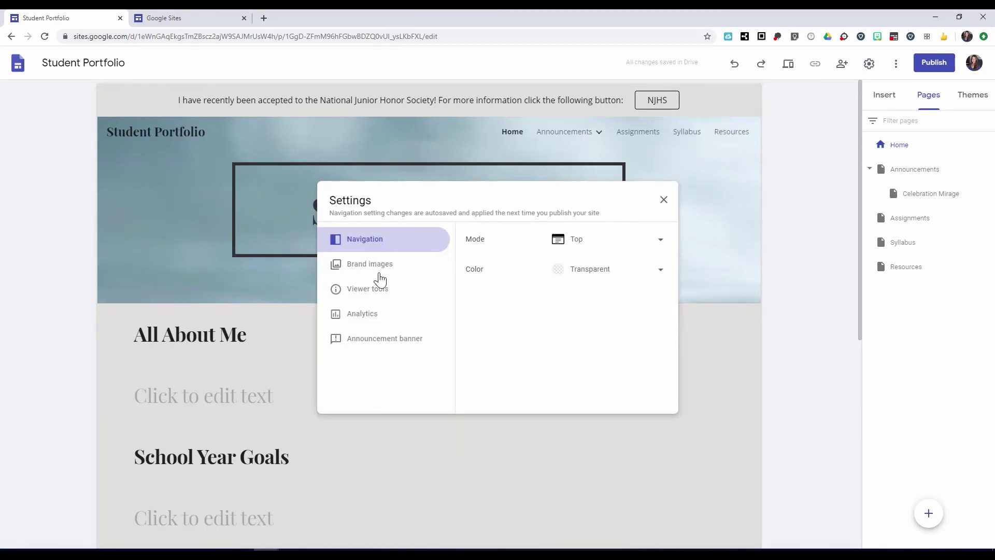
{"action": "left_click", "coordinate": [384, 344]}
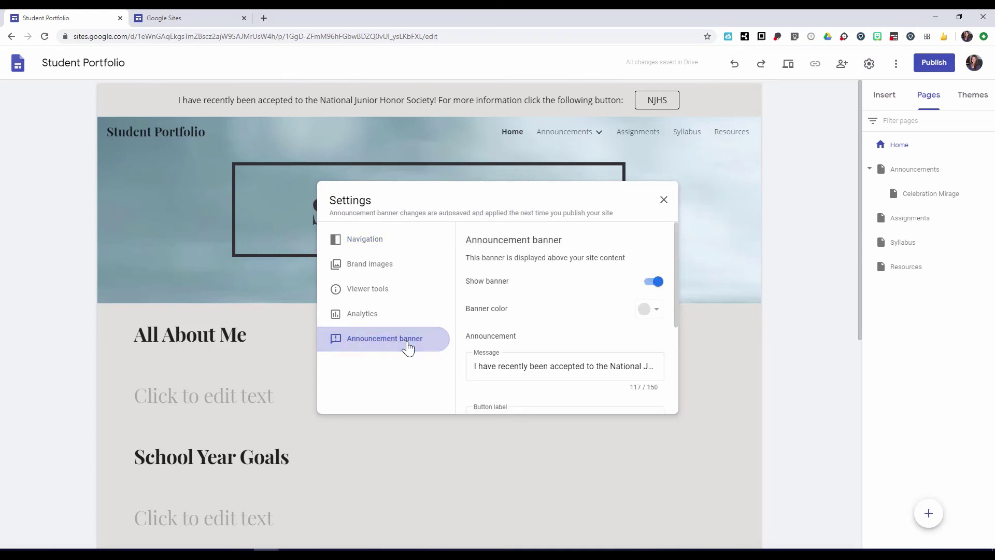
{"action": "scroll", "coordinate": [586, 328], "scroll_direction": "down", "scroll_amount": 3}
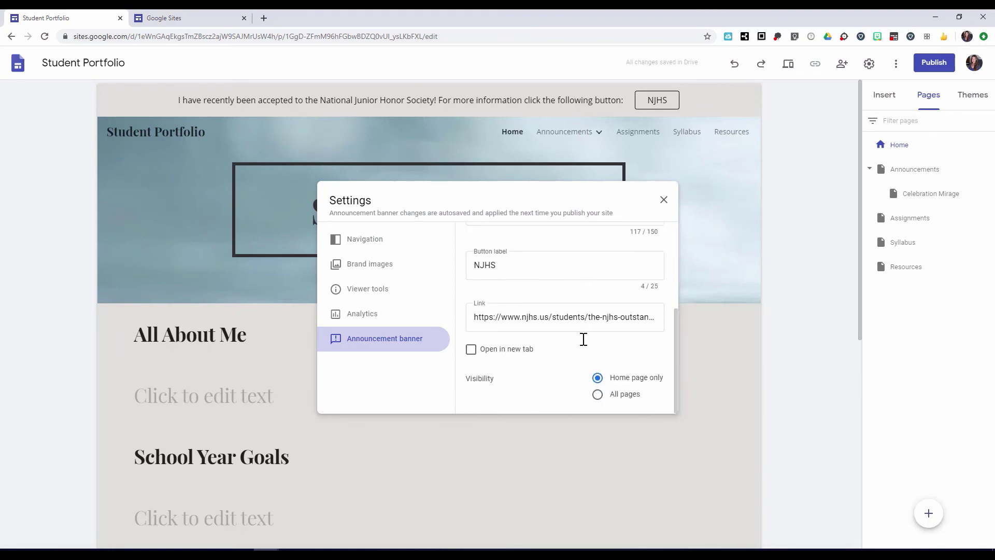
{"action": "left_click", "coordinate": [597, 395]}
{"action": "left_click", "coordinate": [664, 201]}
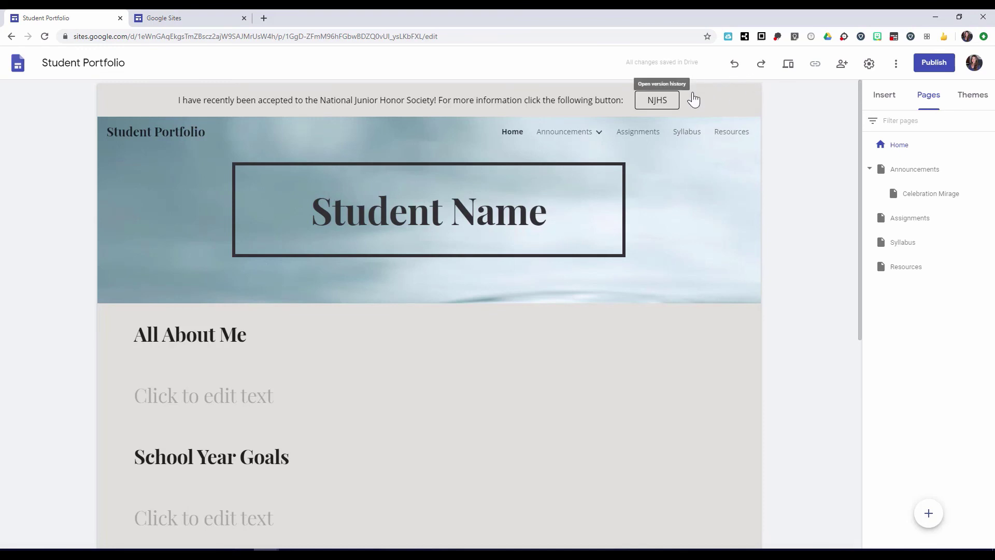
{"action": "left_click", "coordinate": [567, 132]}
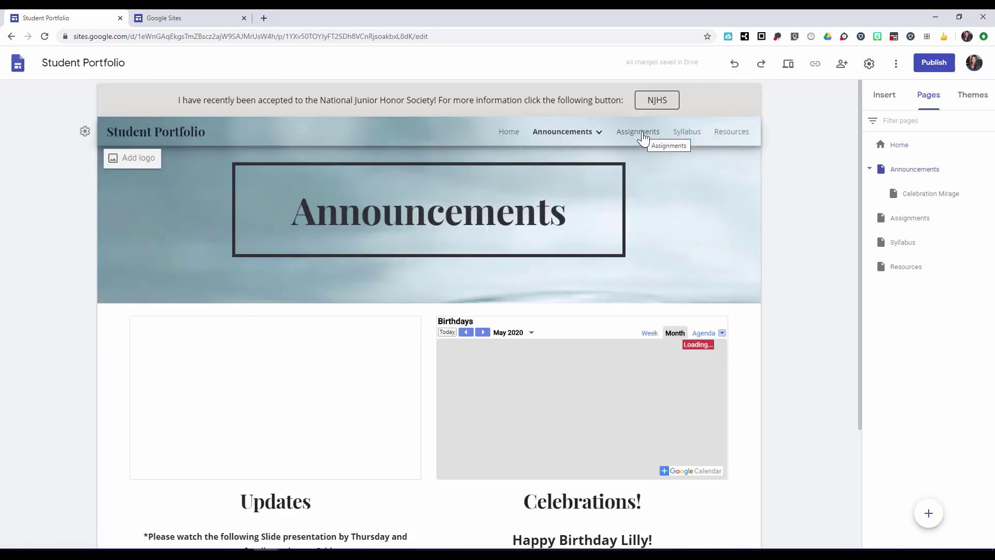
{"action": "left_click", "coordinate": [644, 136]}
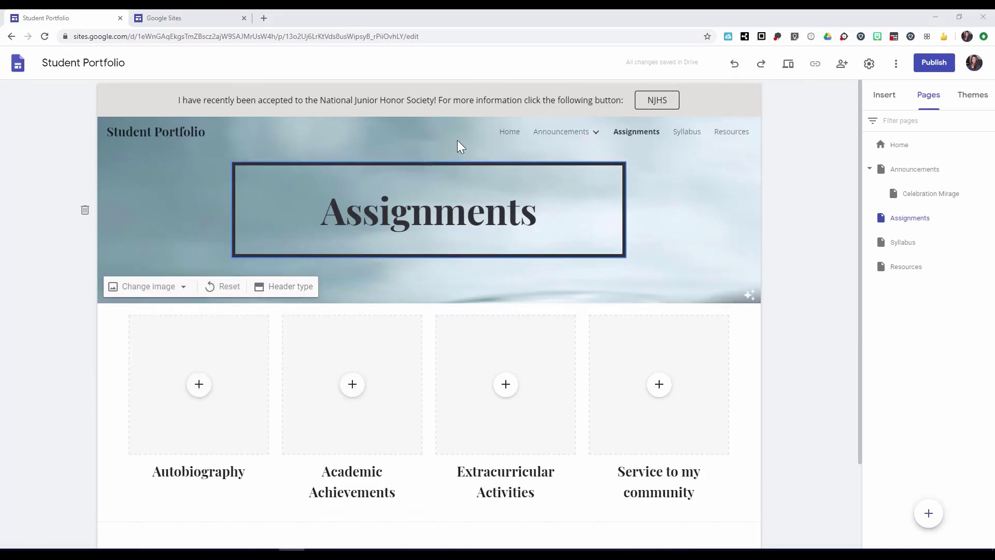
{"action": "left_click", "coordinate": [508, 133]}
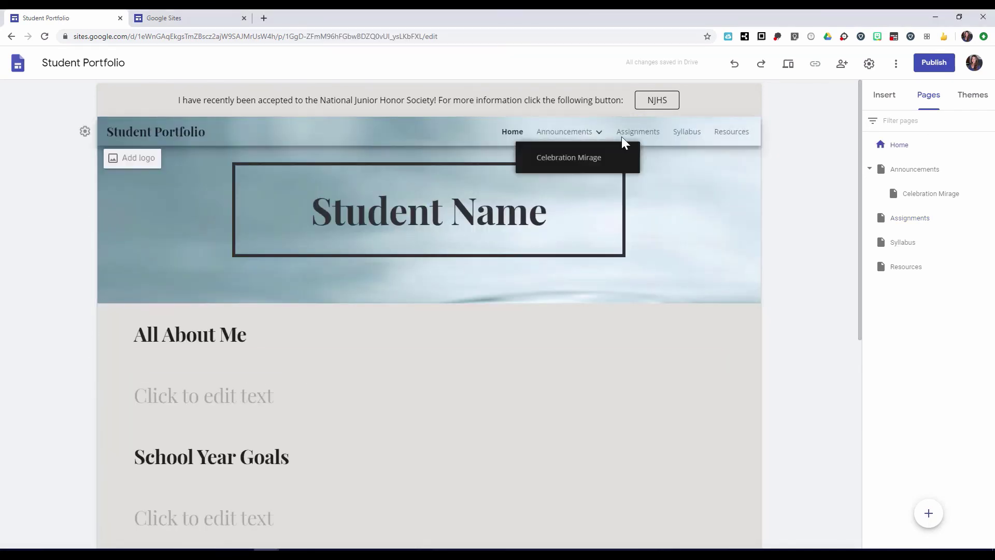
{"action": "left_click", "coordinate": [639, 133]}
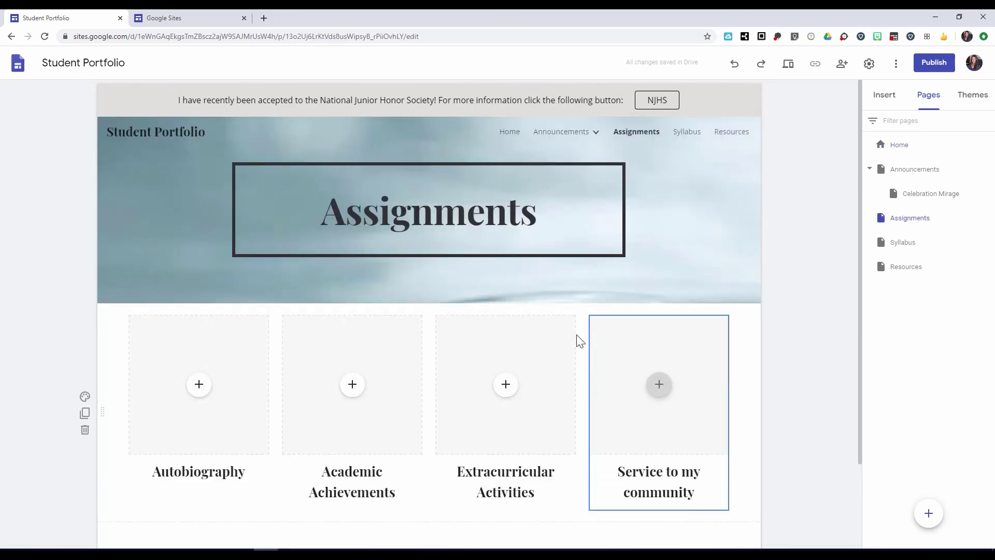
Set the background of the Announcements page's Updates and Celebrations section to Emphasis 1
{"action": "left_click", "coordinate": [569, 135]}
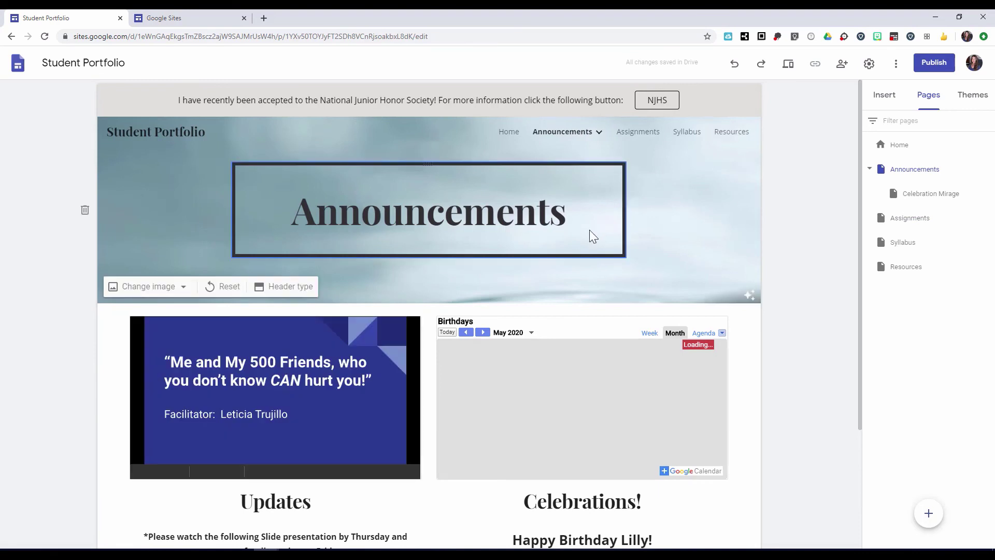
{"action": "scroll", "coordinate": [524, 298], "scroll_direction": "down", "scroll_amount": 2}
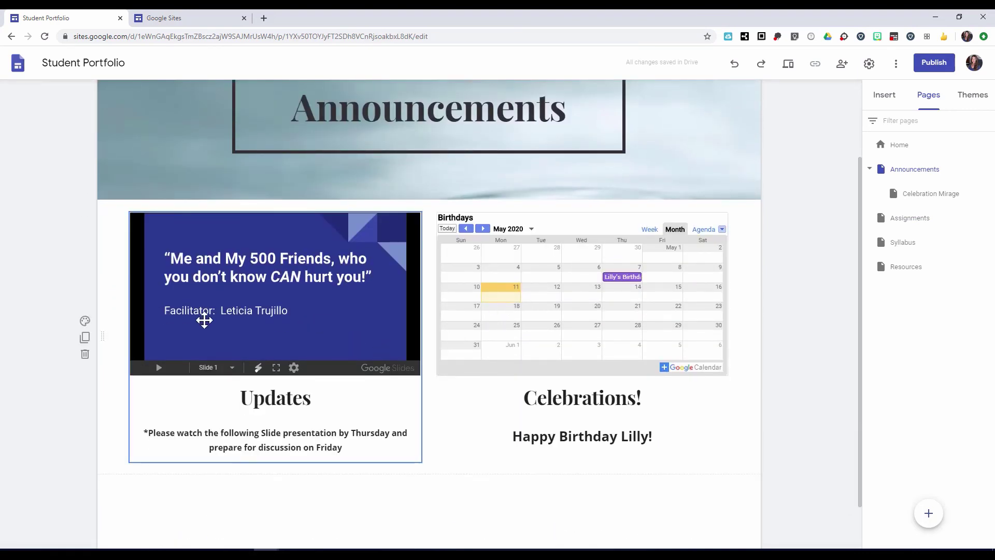
{"action": "left_click", "coordinate": [85, 321]}
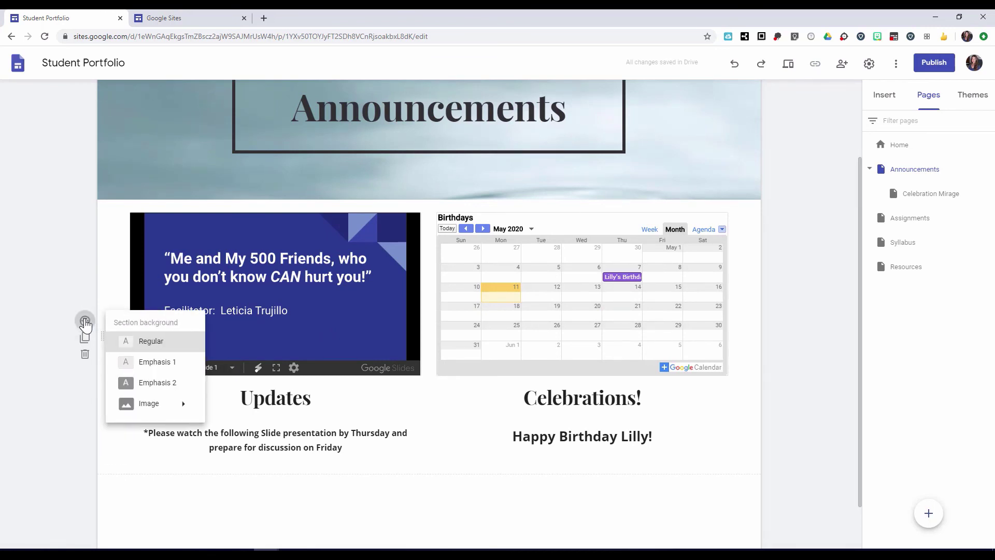
{"action": "left_click", "coordinate": [154, 363]}
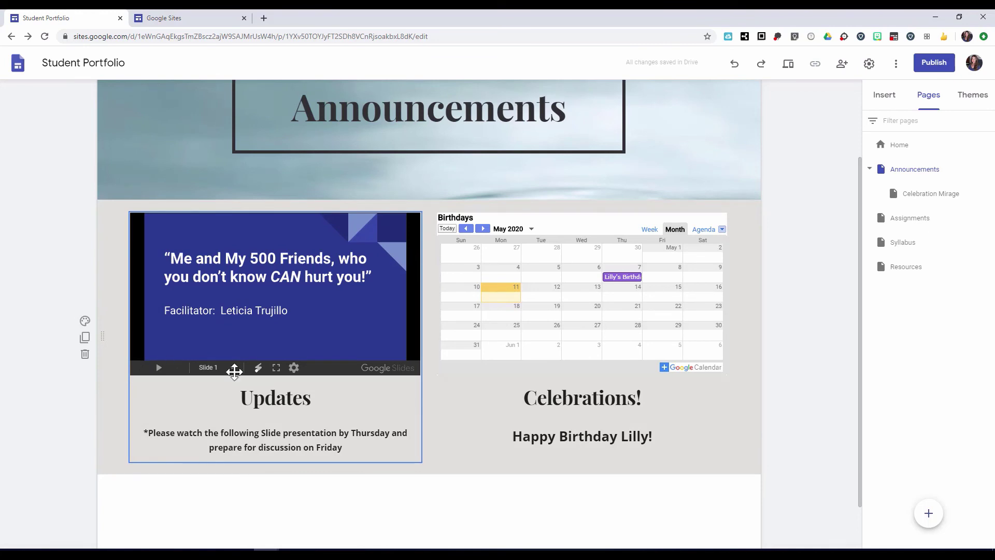
{"action": "scroll", "coordinate": [320, 392], "scroll_direction": "up", "scroll_amount": 1}
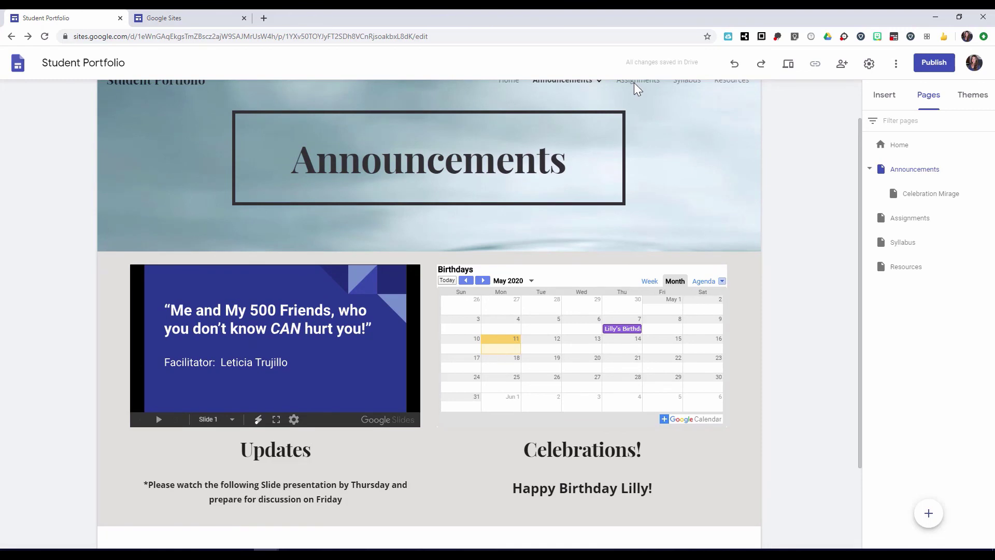
{"action": "mouse_move", "coordinate": [633, 166]}
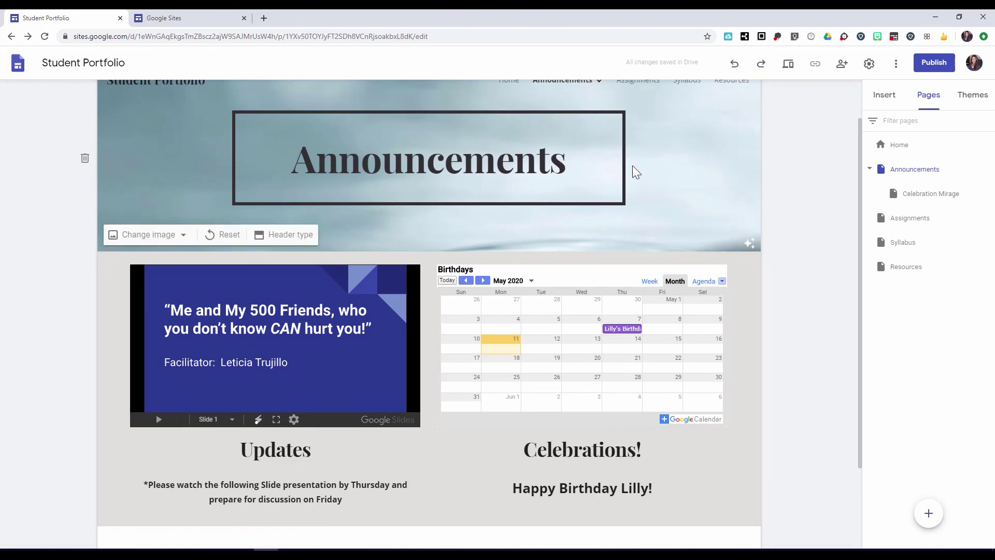
{"action": "scroll", "coordinate": [633, 166], "scroll_direction": "up", "scroll_amount": 1}
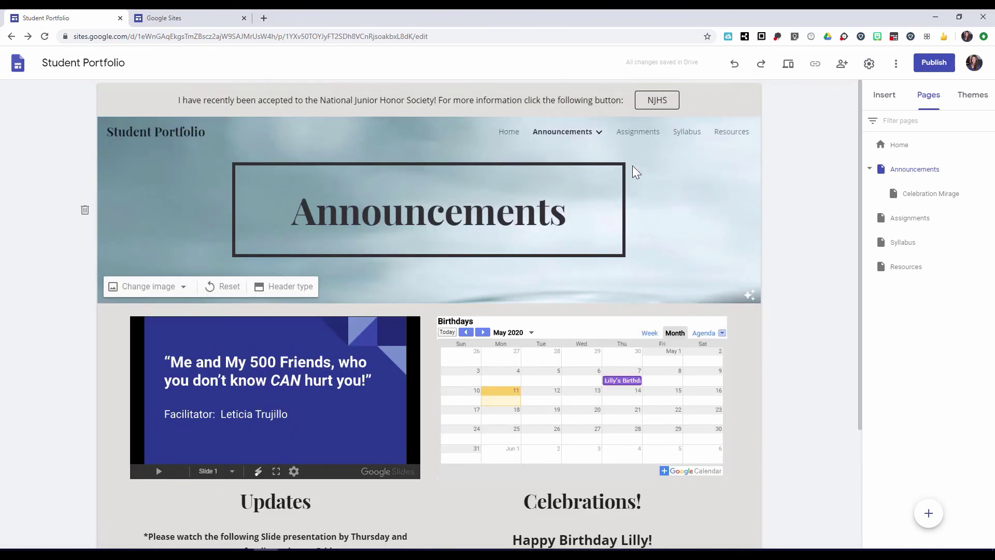
Apply the Emphasis 1 background to the four-column section on the Assignments page
{"action": "left_click", "coordinate": [641, 132]}
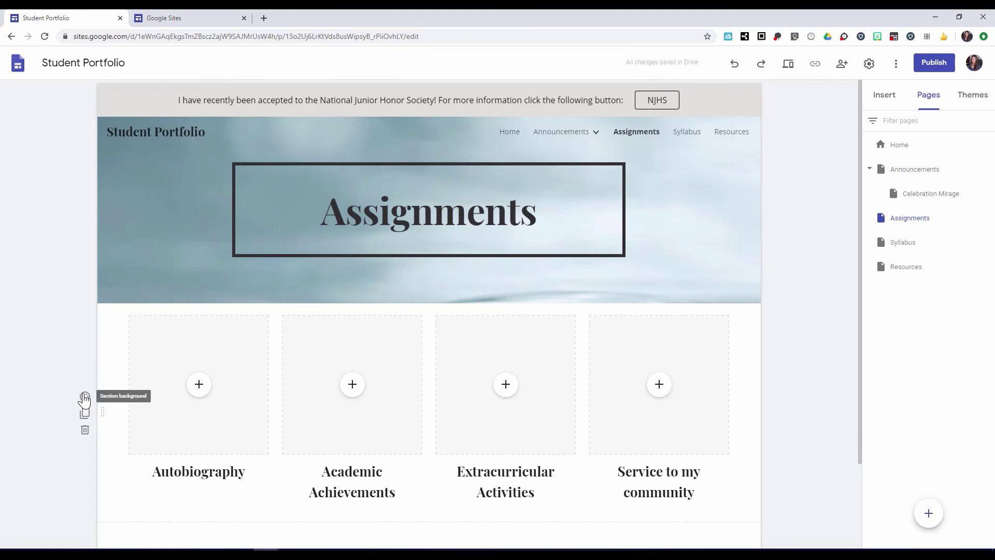
{"action": "left_click", "coordinate": [85, 398]}
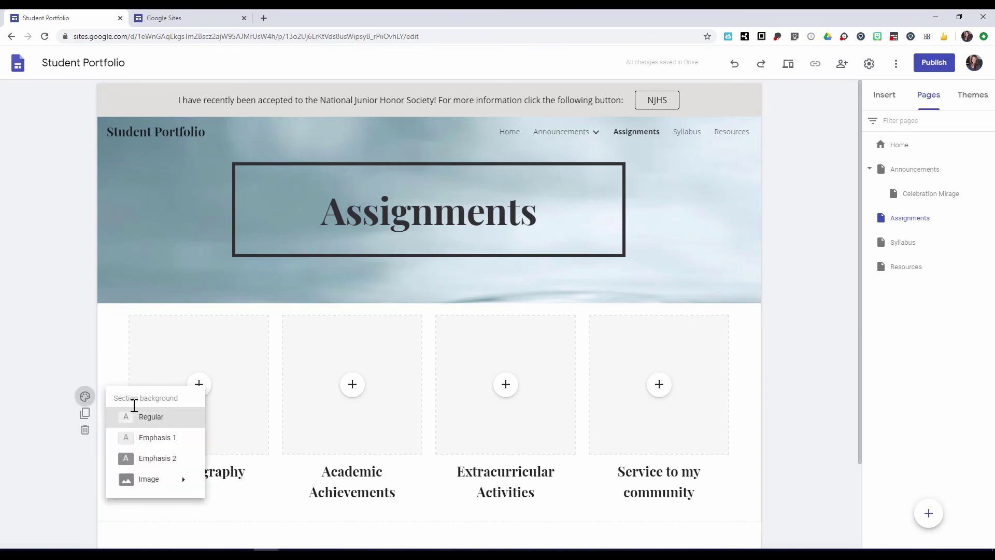
{"action": "left_click", "coordinate": [184, 440]}
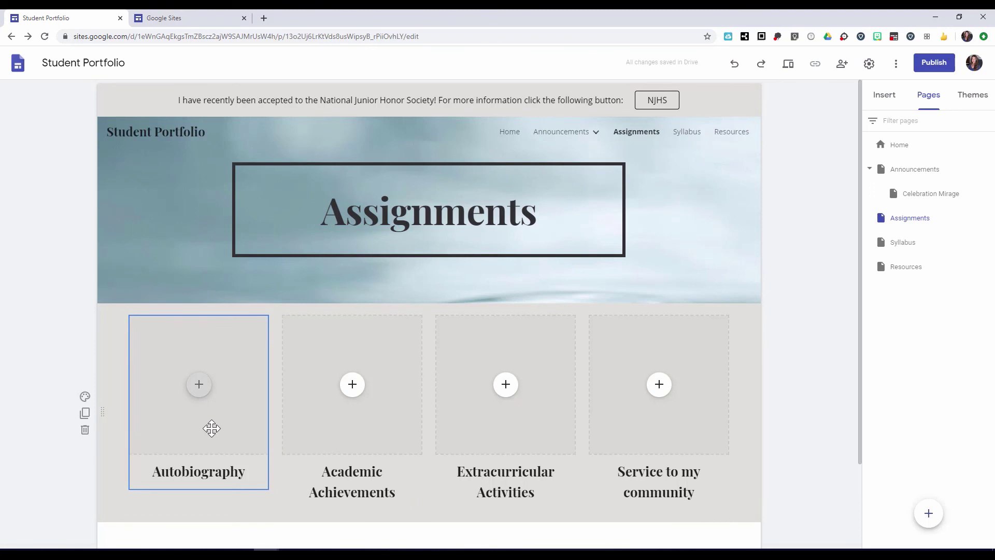
Change the Resources page's header title to "Helpful Links & Other Resources"
{"action": "left_click", "coordinate": [682, 134]}
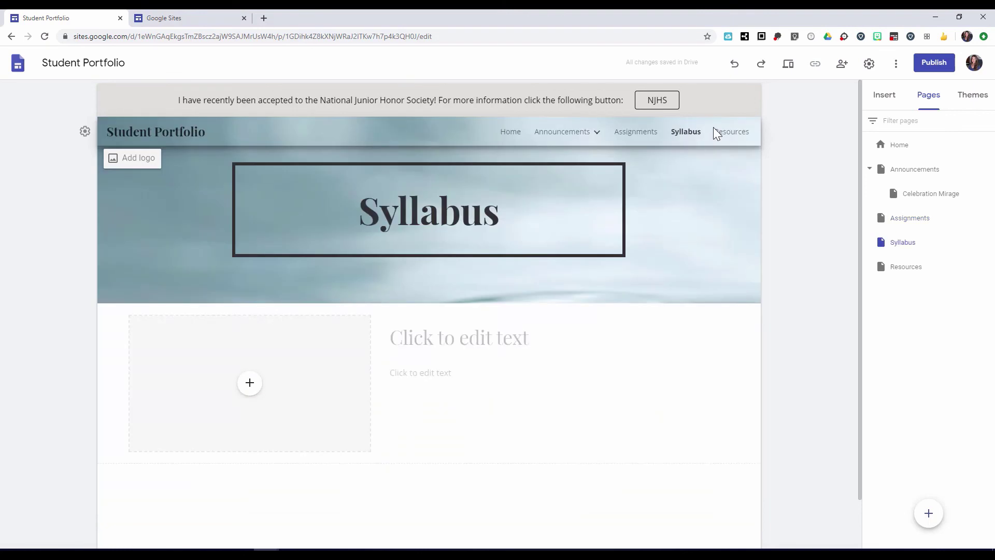
{"action": "left_click", "coordinate": [726, 133]}
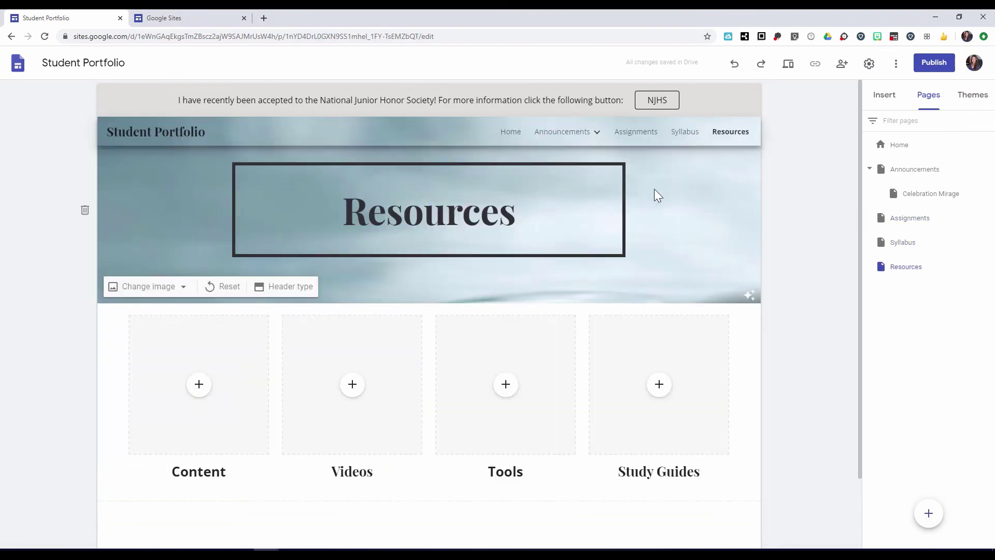
{"action": "left_click", "coordinate": [348, 212]}
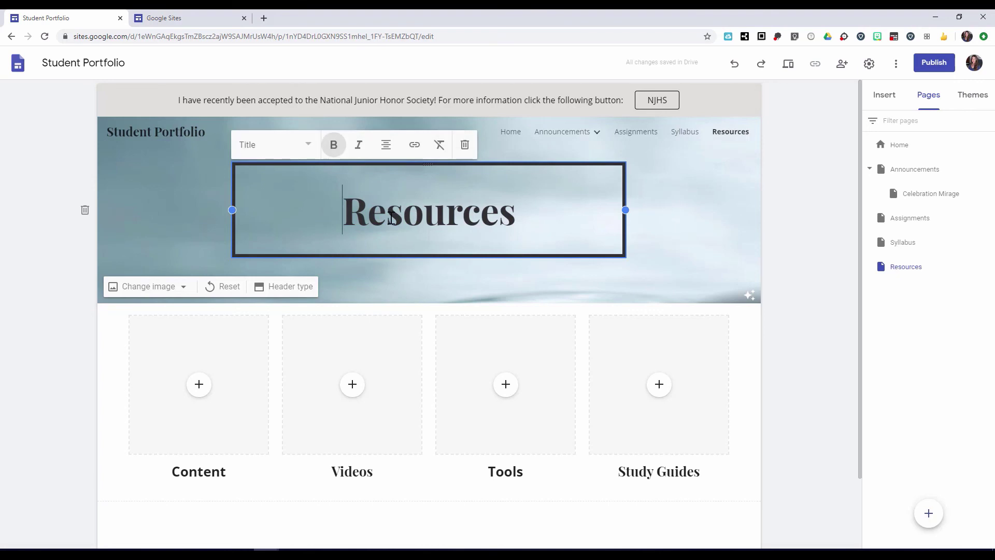
{"action": "type", "text": "Help"}
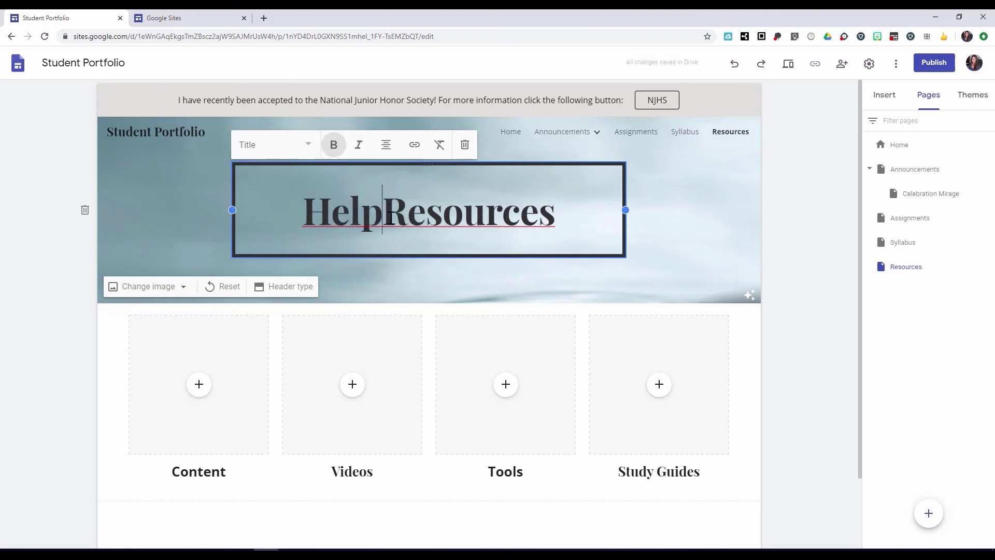
{"action": "type", "text": "ful "}
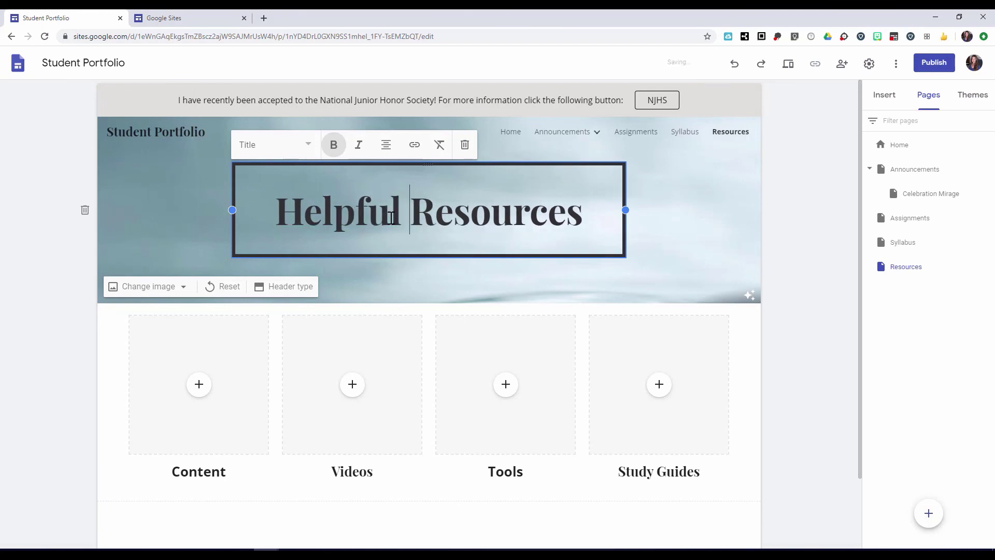
{"action": "type", "text": "Links &"}
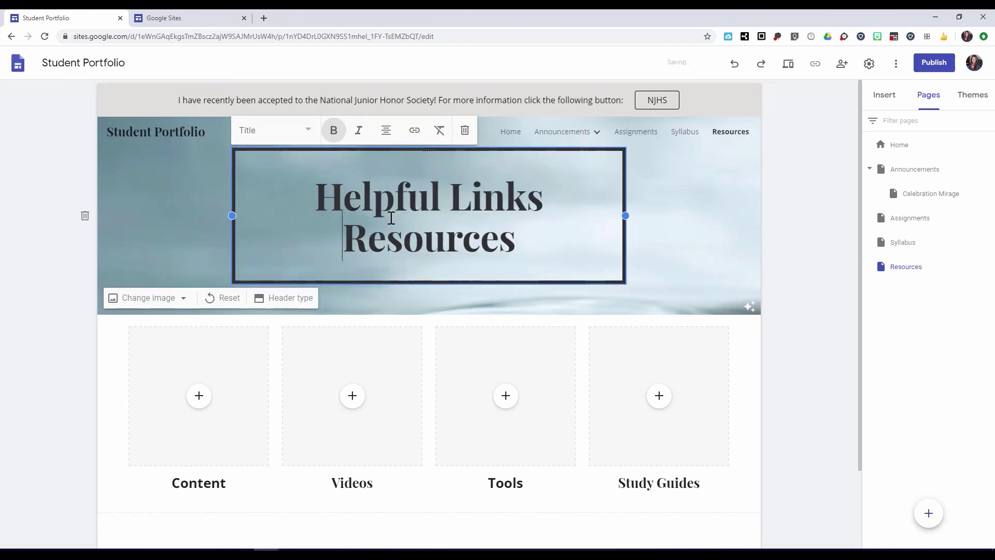
{"action": "type", "text": " Other"}
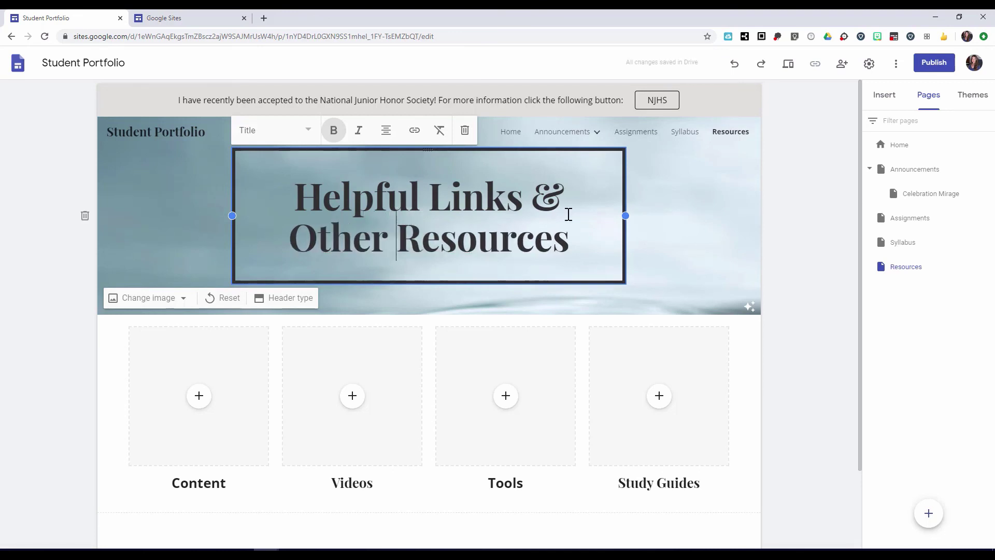
{"action": "left_click", "coordinate": [655, 253]}
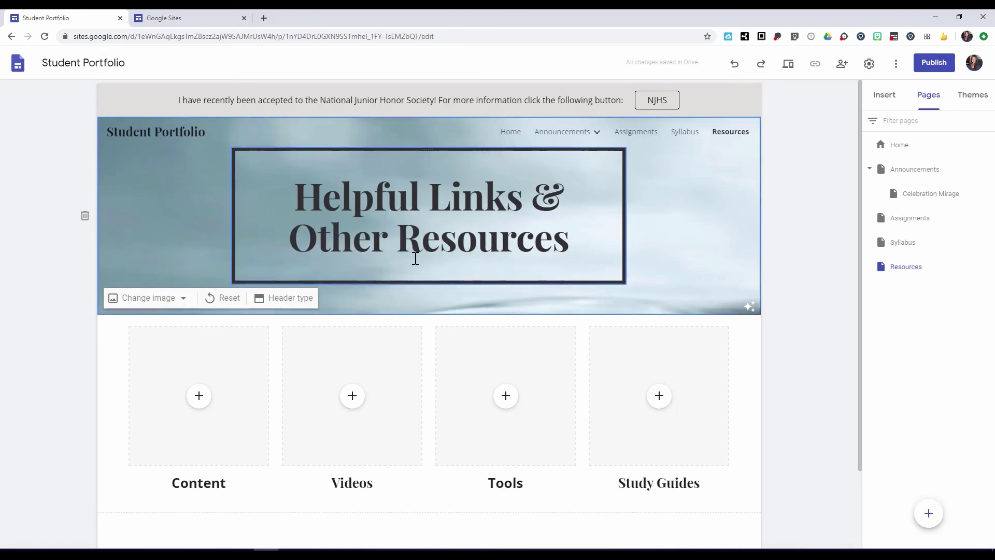
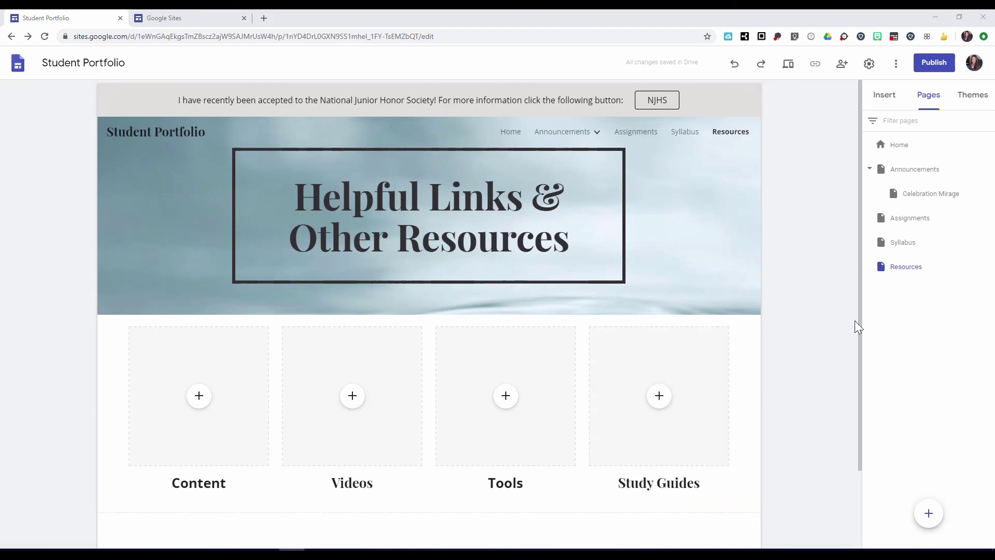
Review the Resources page's properties, including its name and the advanced custom path option, without changing them
{"action": "mouse_move", "coordinate": [913, 279]}
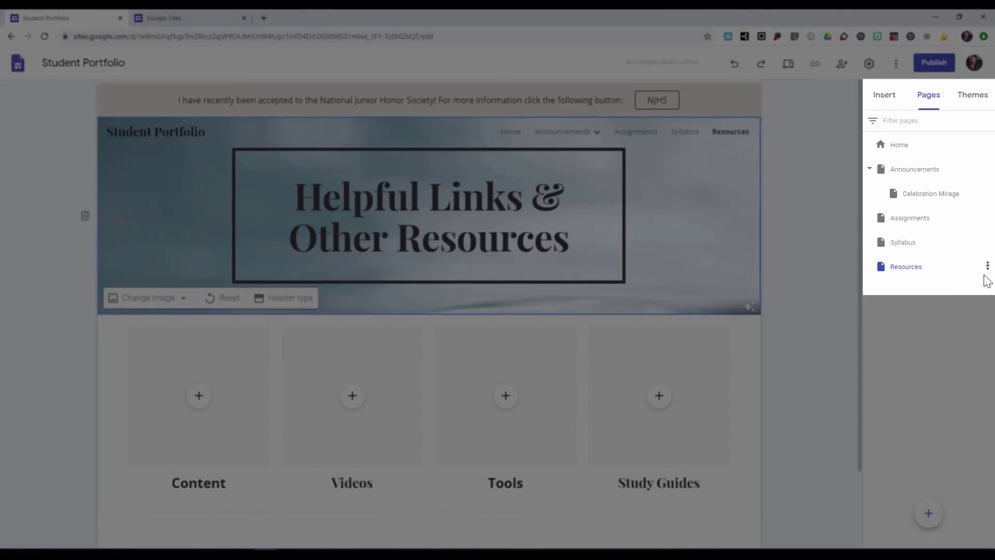
{"action": "left_click", "coordinate": [986, 269]}
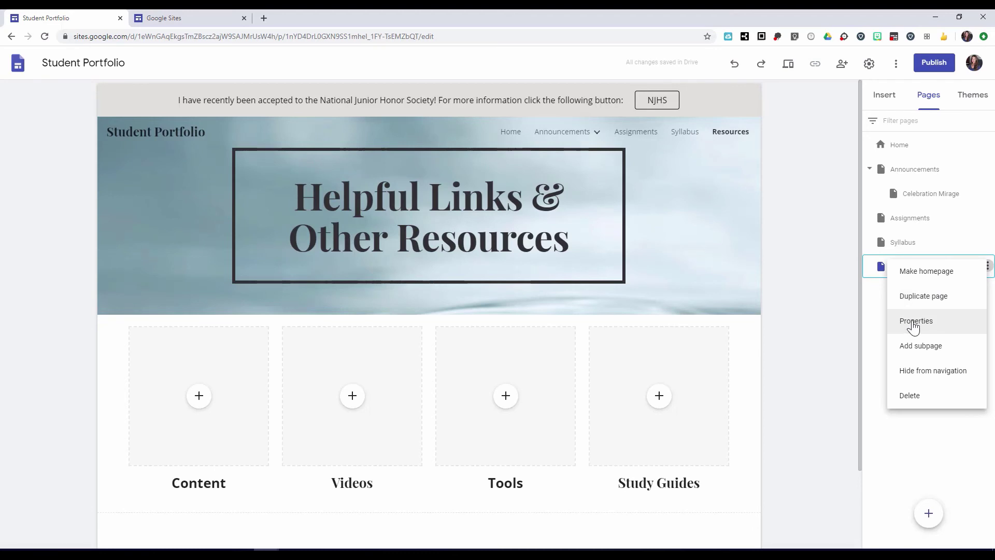
{"action": "left_click", "coordinate": [915, 322]}
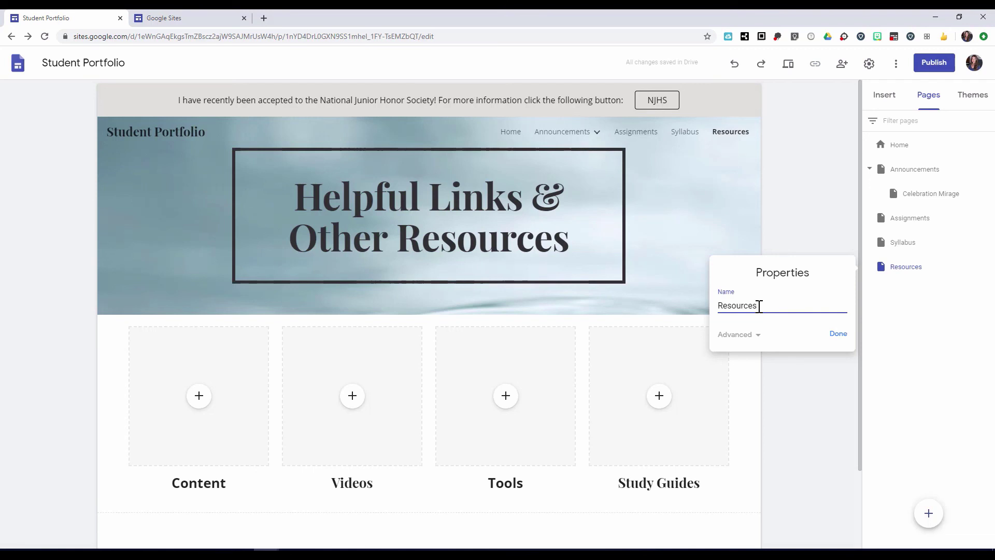
{"action": "left_click", "coordinate": [757, 337]}
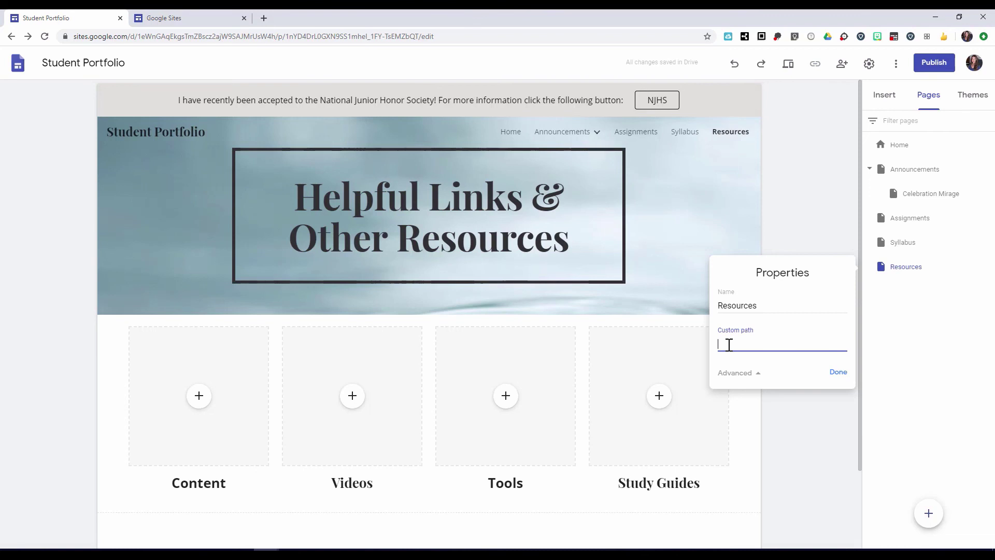
{"action": "left_click", "coordinate": [729, 345]}
{"action": "left_click", "coordinate": [834, 374]}
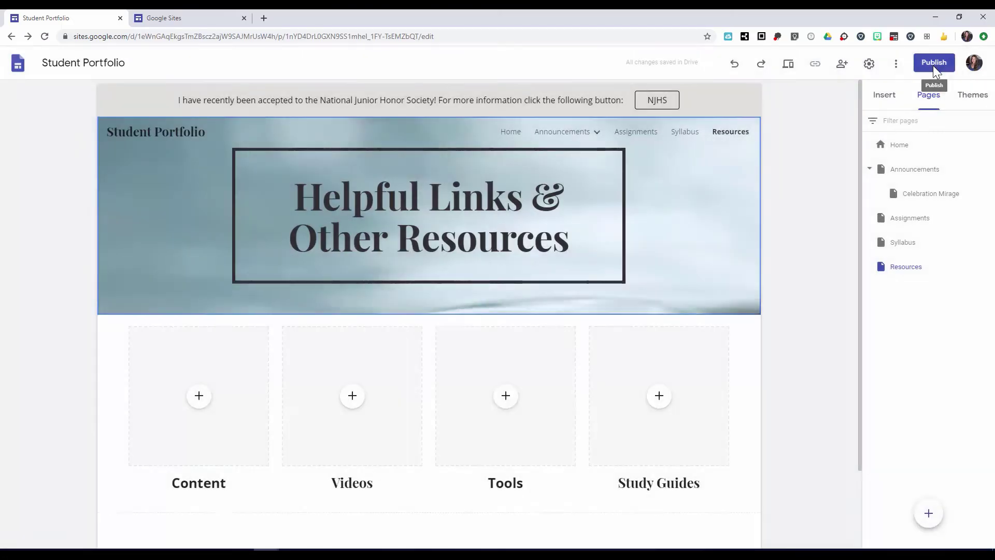
Start publishing the site and set its web address to "teacher-student-site"
{"action": "left_click", "coordinate": [934, 64]}
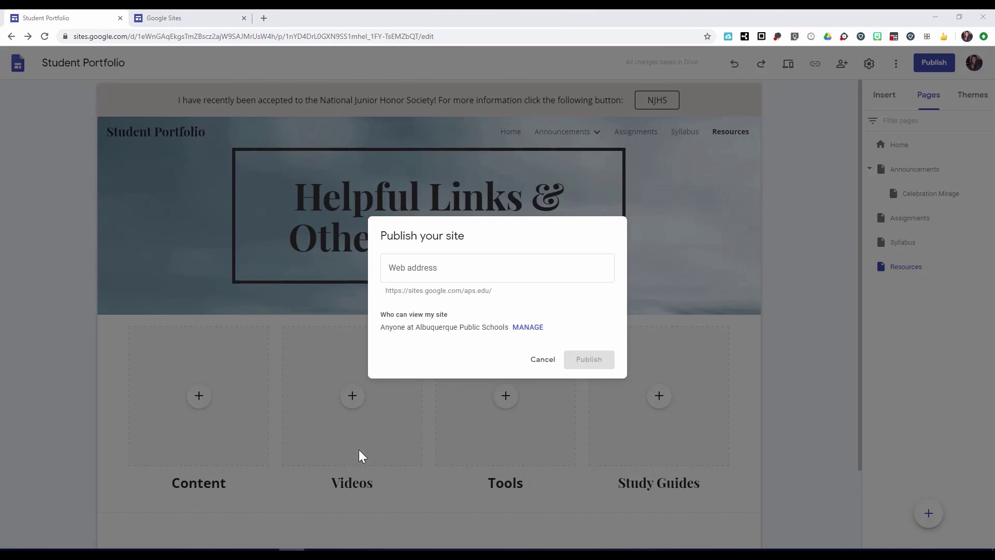
{"action": "left_click", "coordinate": [400, 271]}
{"action": "left_click", "coordinate": [401, 274]}
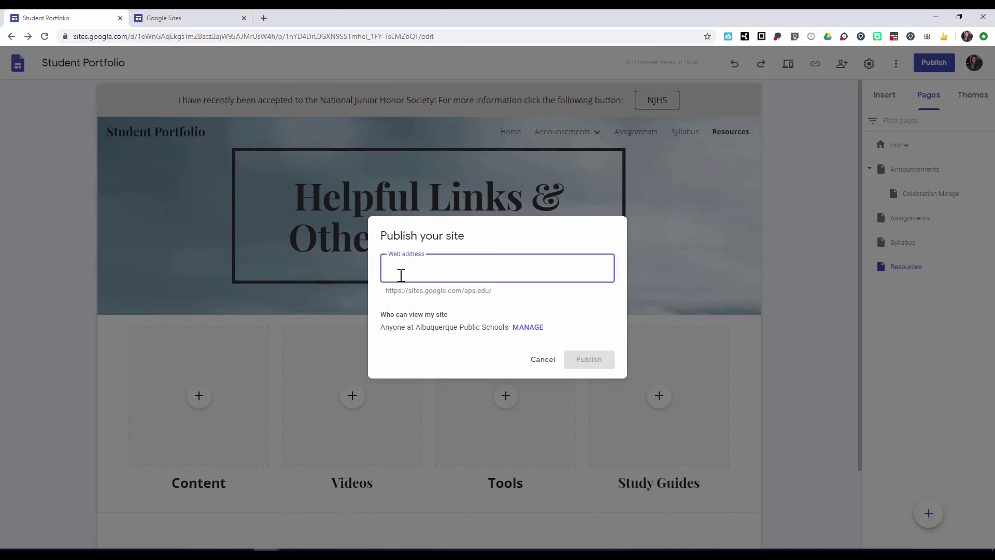
{"action": "type", "text": "teacher-student"}
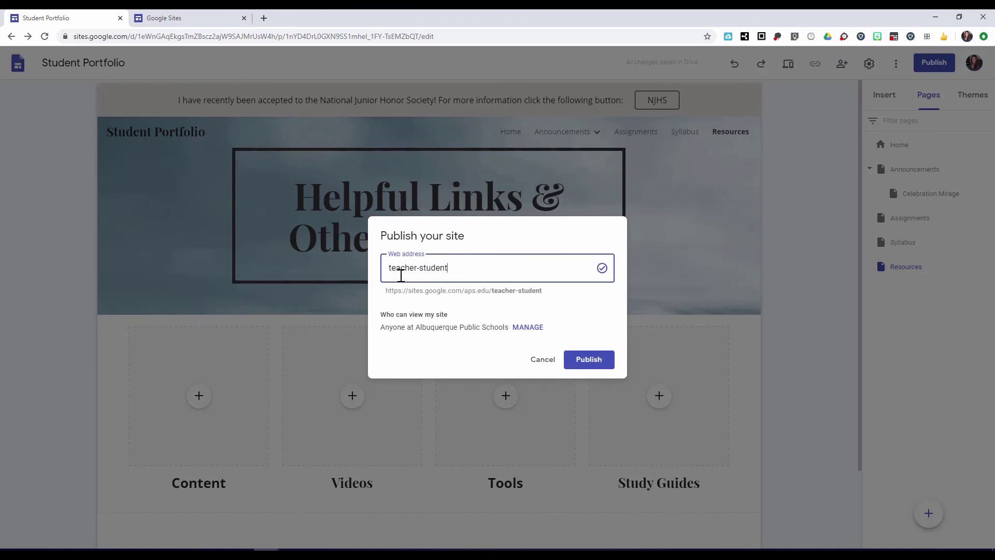
{"action": "type", "text": "-site"}
{"action": "key", "text": "alt+Tab"}
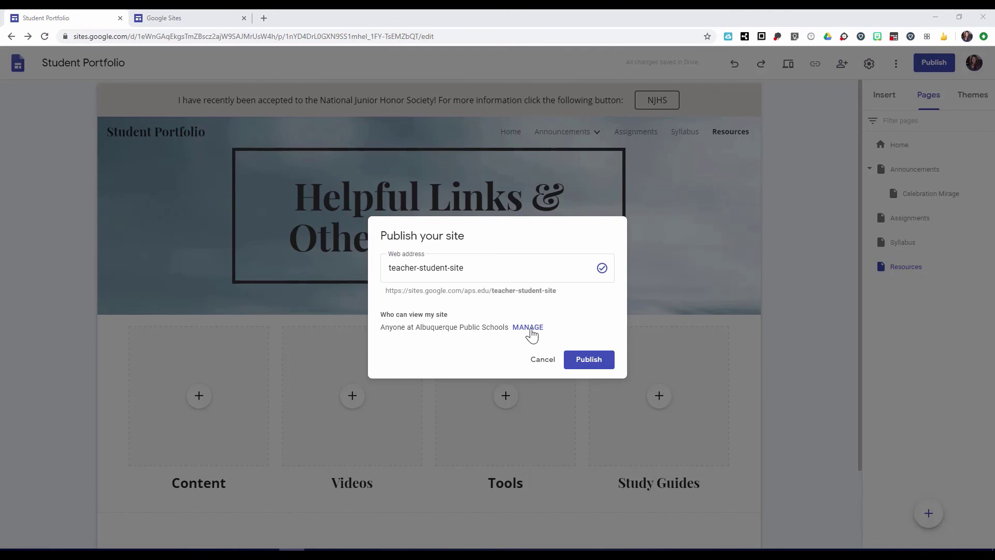
Open the site's access management and review the draft and publishing visibility options, leaving both as they are
{"action": "left_click", "coordinate": [529, 328]}
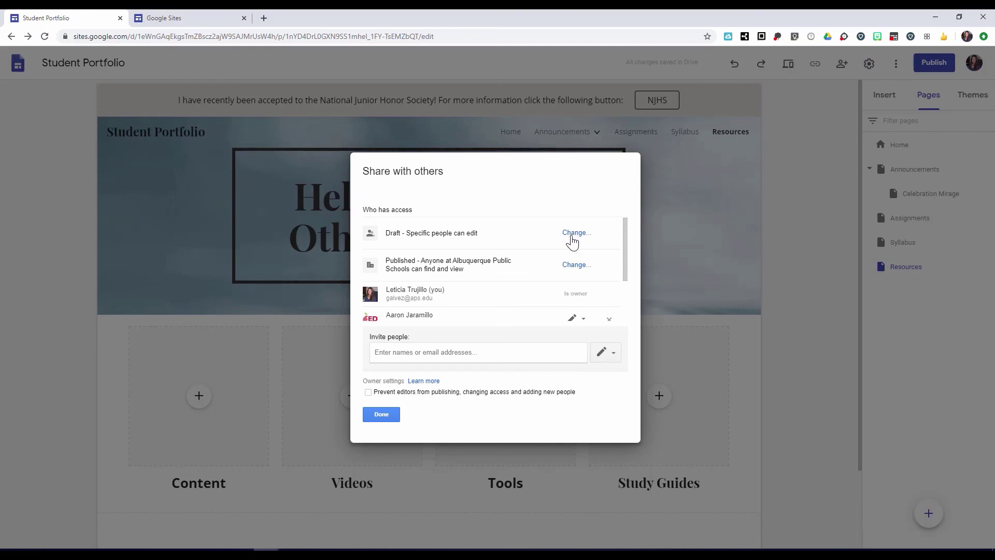
{"action": "left_click", "coordinate": [581, 242]}
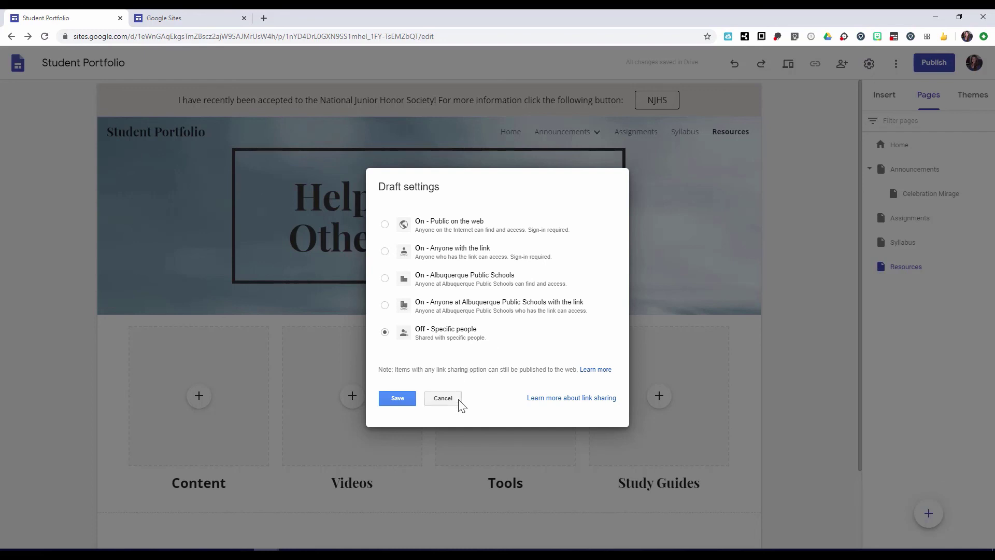
{"action": "left_click", "coordinate": [443, 399]}
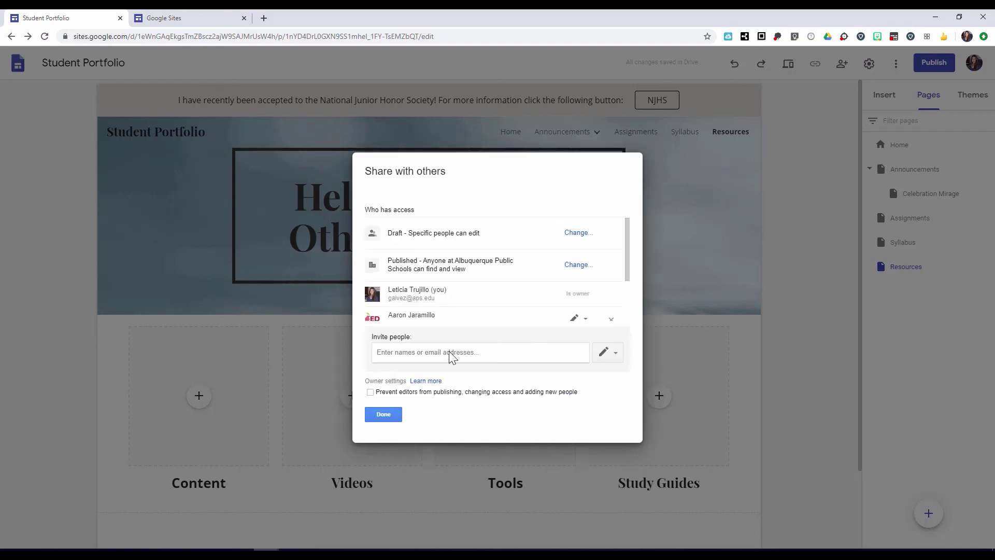
{"action": "left_click", "coordinate": [577, 265]}
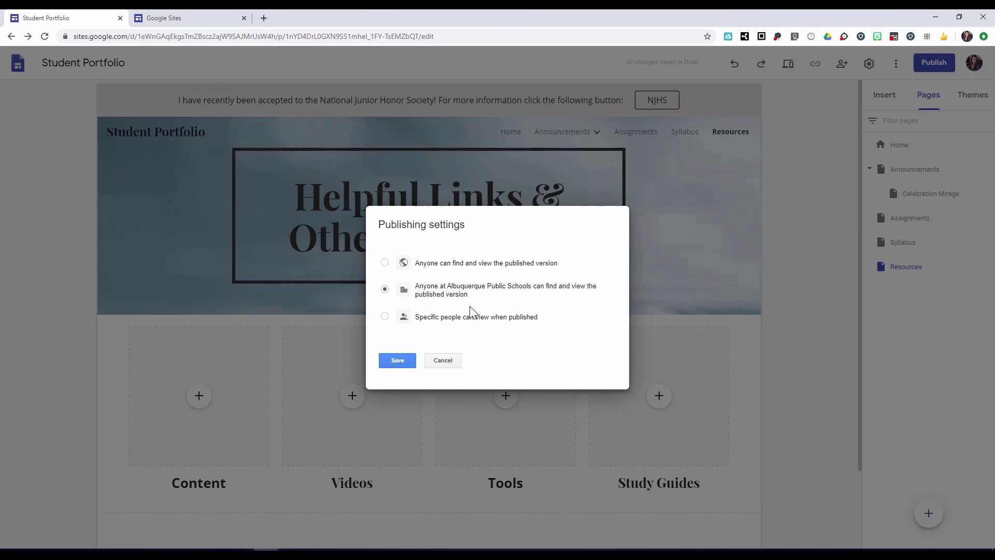
{"action": "left_click", "coordinate": [445, 362]}
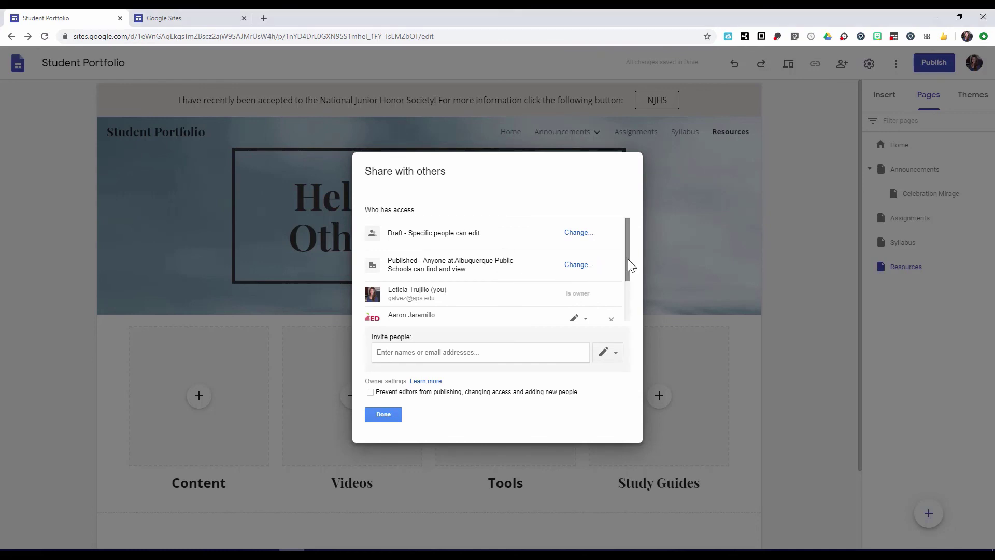
Change the last listed collaborator's permission to "Can view published", save the change and finish sharing
{"action": "mouse_move", "coordinate": [627, 259]}
{"action": "left_mouse_down"}
{"action": "mouse_move", "coordinate": [626, 309]}
{"action": "mouse_move", "coordinate": [618, 248]}
{"action": "mouse_move", "coordinate": [627, 301]}
{"action": "mouse_move", "coordinate": [637, 279]}
{"action": "mouse_move", "coordinate": [631, 251]}
{"action": "mouse_move", "coordinate": [625, 260]}
{"action": "left_mouse_up"}
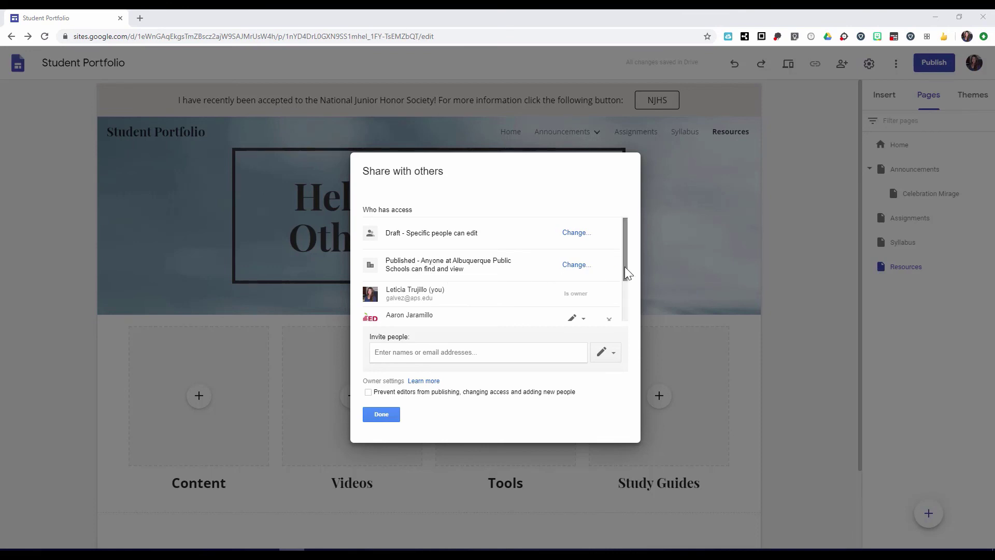
{"action": "left_click_drag", "start_coordinate": [626, 267], "coordinate": [624, 307]}
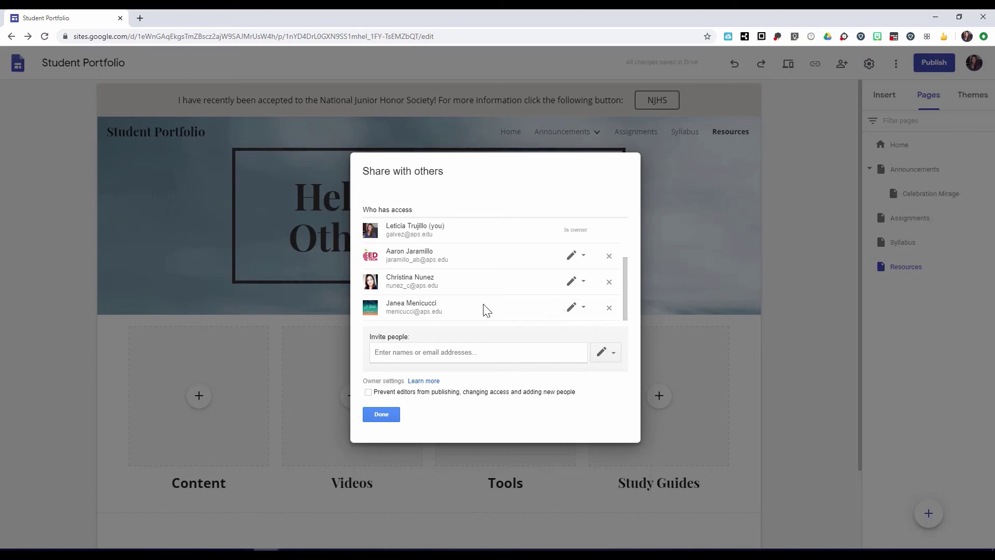
{"action": "left_click", "coordinate": [583, 307]}
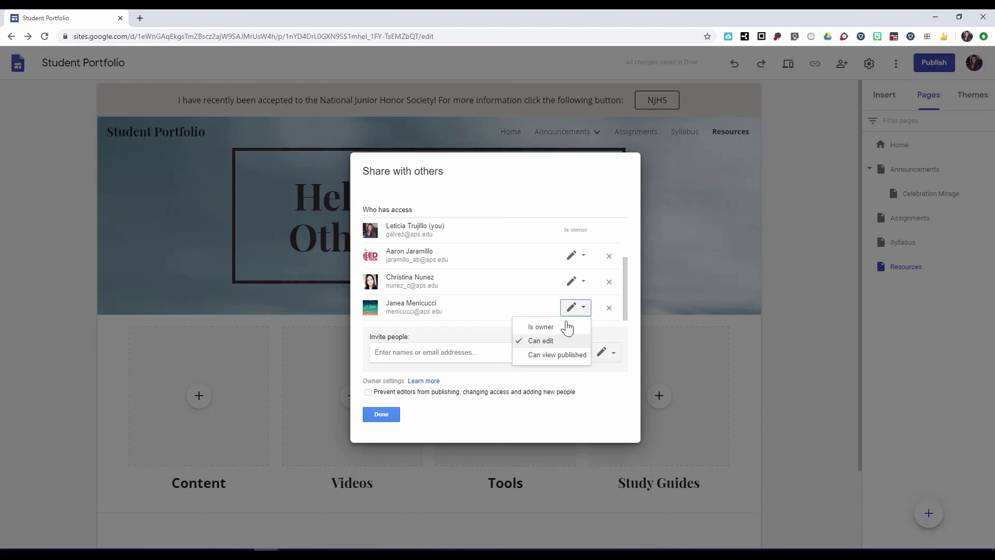
{"action": "left_click", "coordinate": [558, 355]}
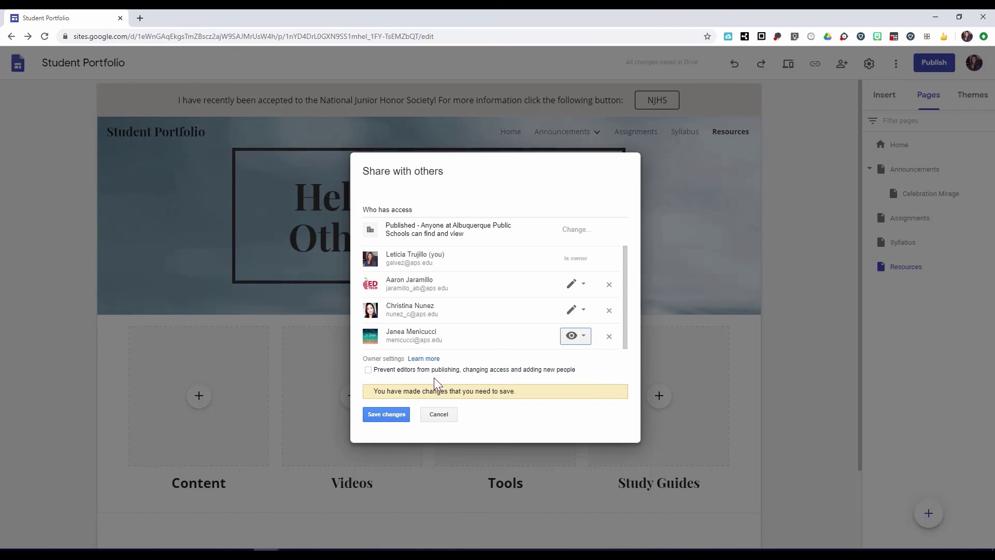
{"action": "left_click", "coordinate": [387, 415]}
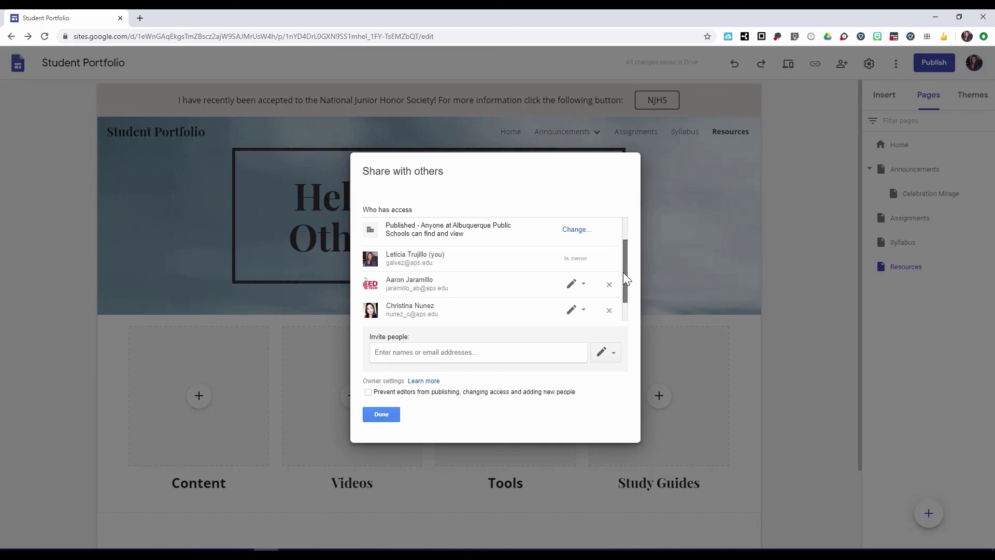
{"action": "left_click_drag", "start_coordinate": [623, 273], "coordinate": [562, 400]}
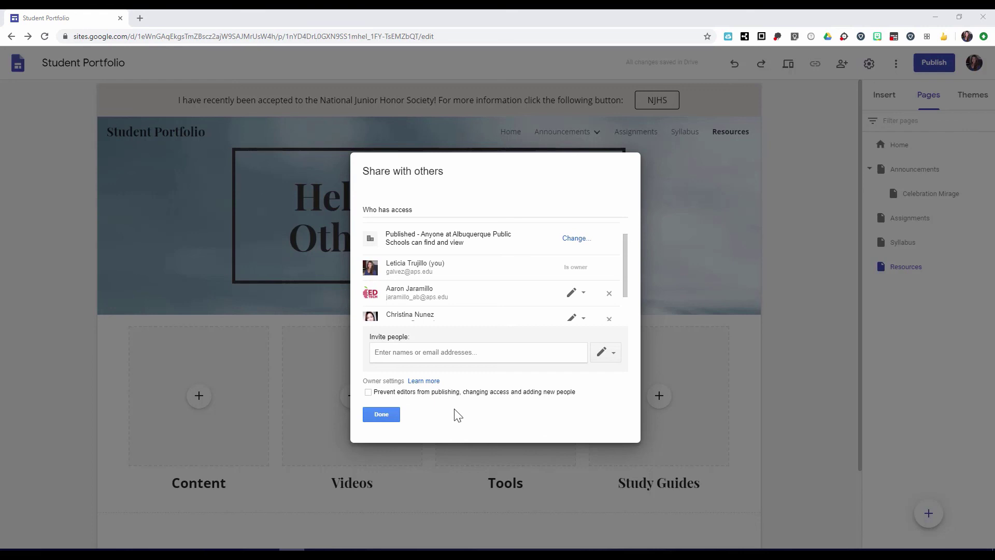
{"action": "left_click", "coordinate": [389, 417]}
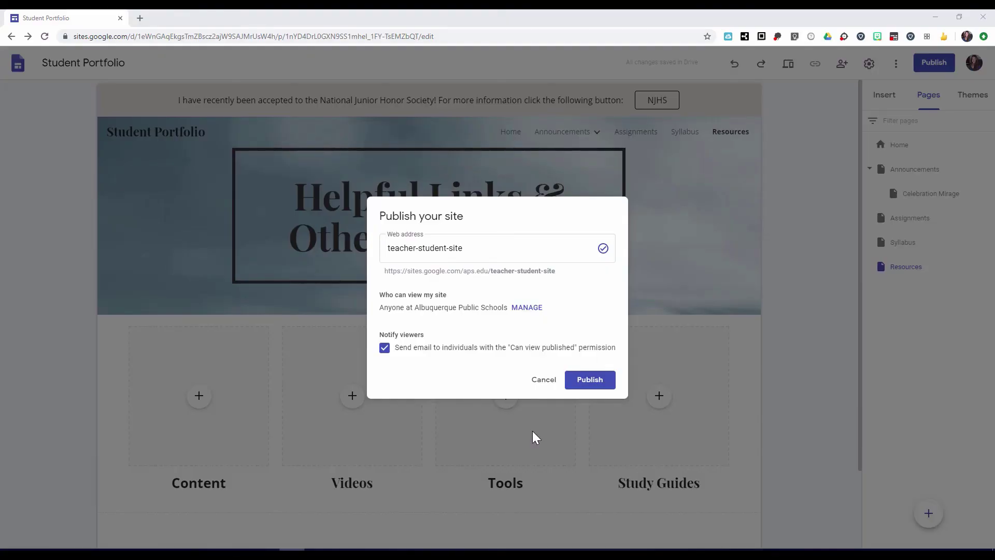
Turn off the email notification to individuals with the "Can view published" permission and publish the site
{"action": "left_click", "coordinate": [385, 348]}
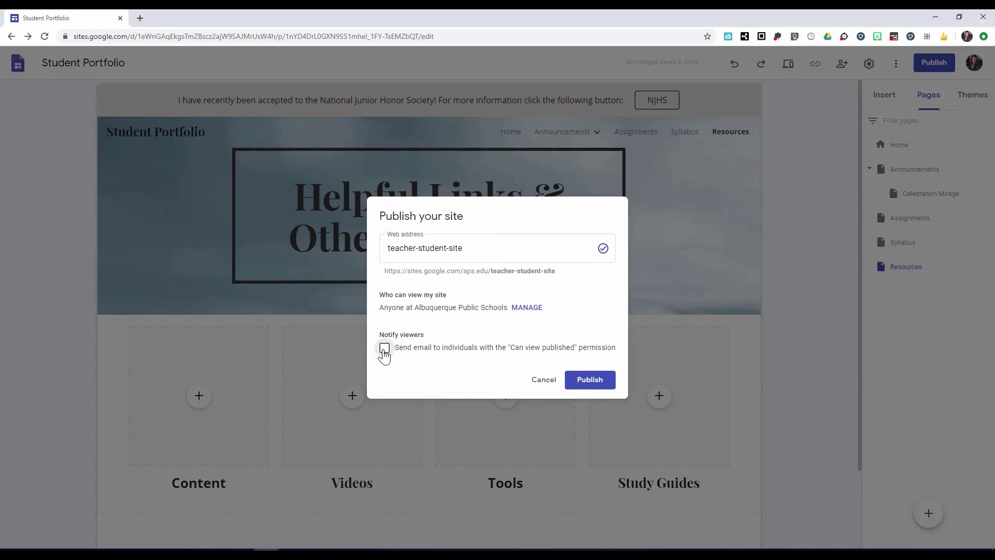
{"action": "left_click", "coordinate": [590, 381]}
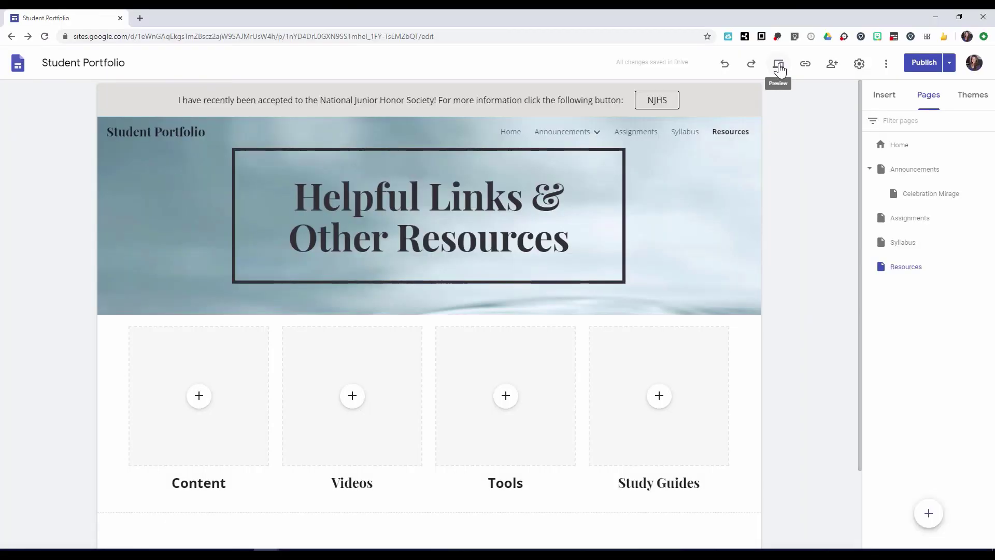
Preview the site in the large-screen layout
{"action": "left_click", "coordinate": [780, 66]}
{"action": "left_click", "coordinate": [780, 67]}
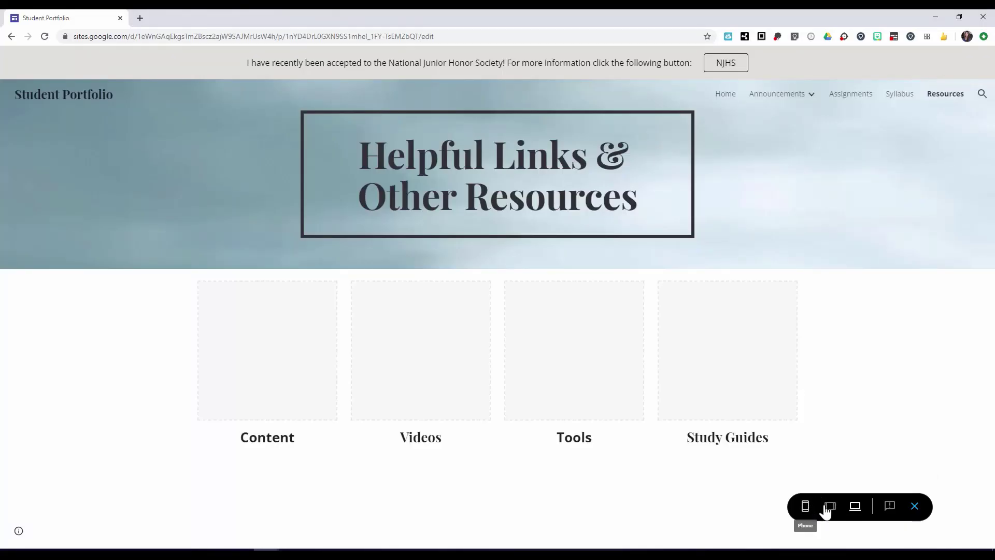
{"action": "left_click", "coordinate": [854, 507]}
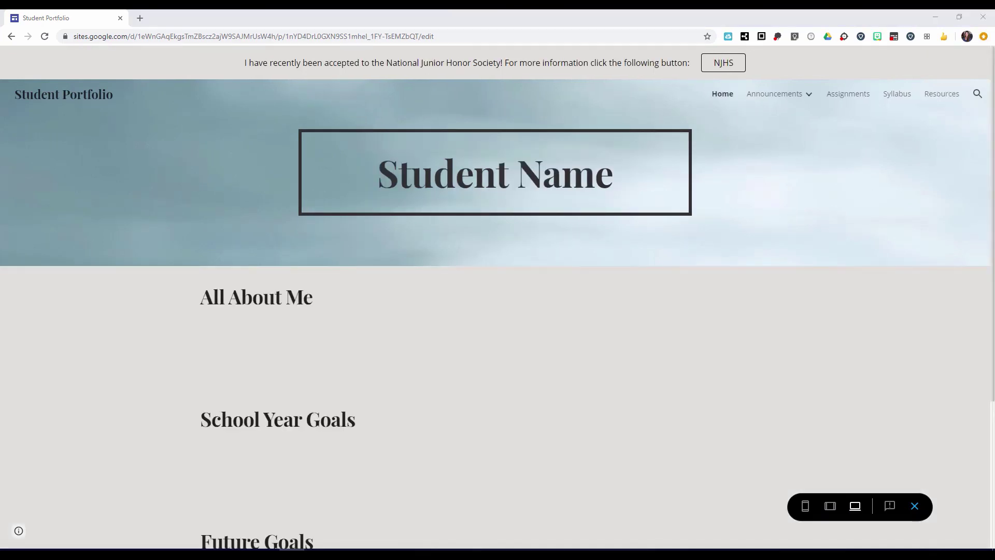